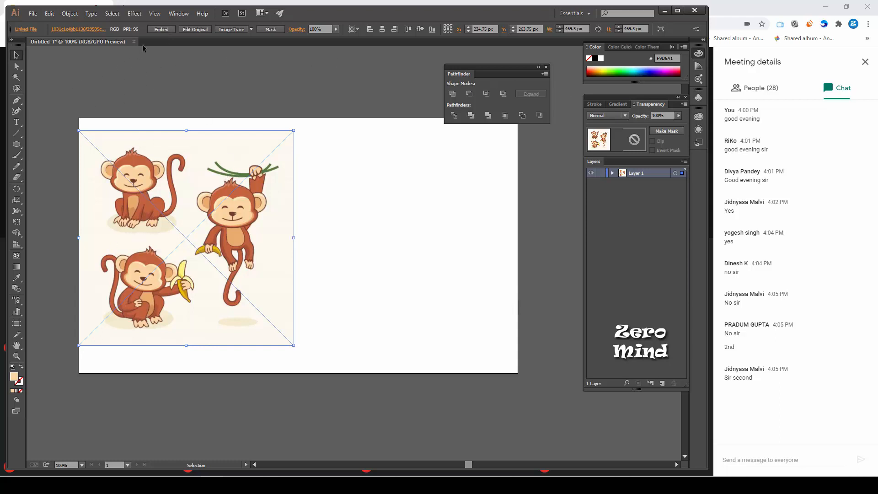
- Embed the linked monkey image in the document and deselect it
click(155, 29)
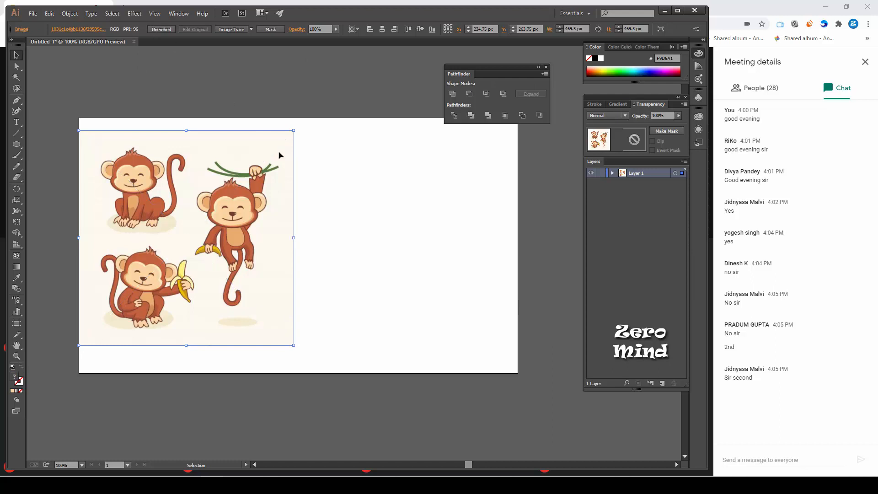
click(359, 236)
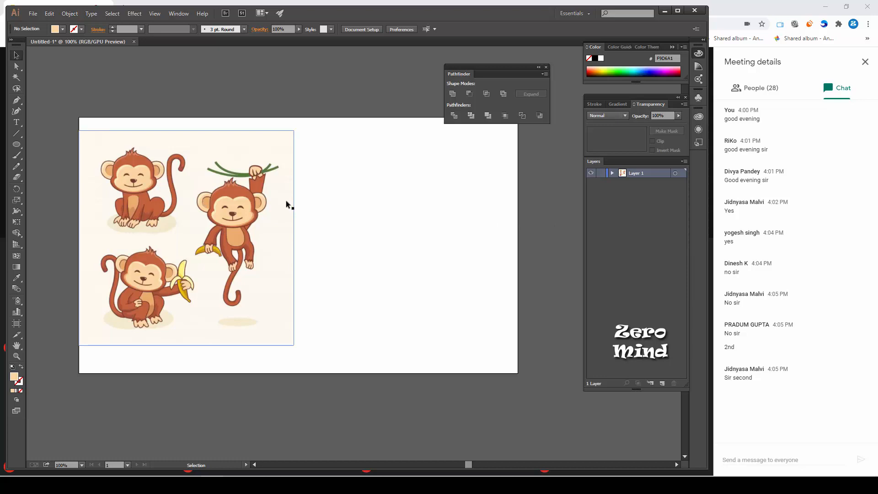
- Switch to the desktop, delete the monkey image's source file there, and return to Illustrator
click(827, 9)
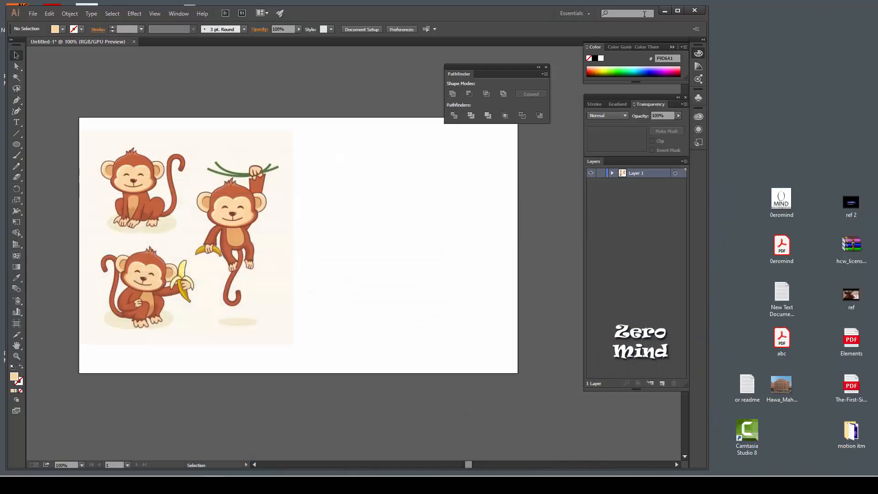
click(664, 10)
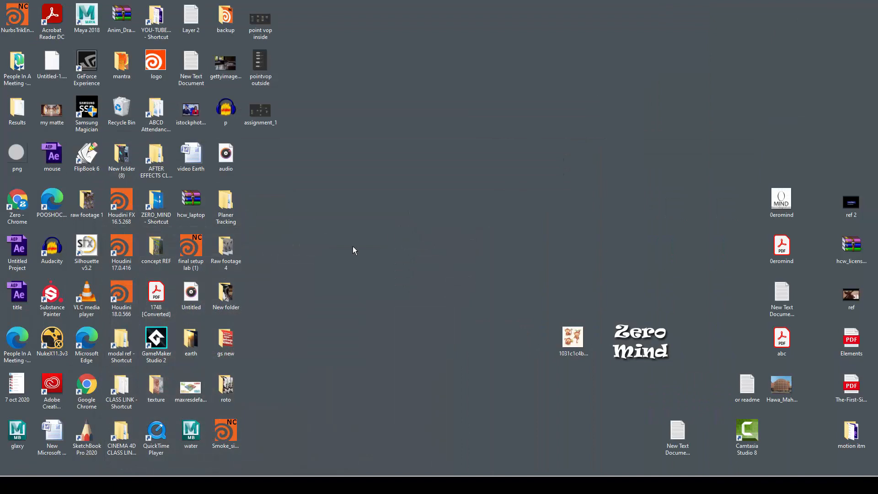
click(580, 342)
key(Delete)
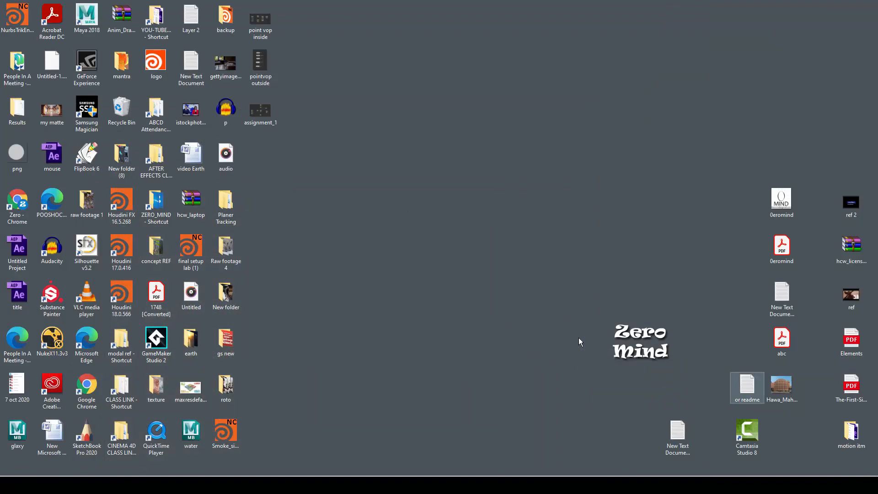
click(212, 484)
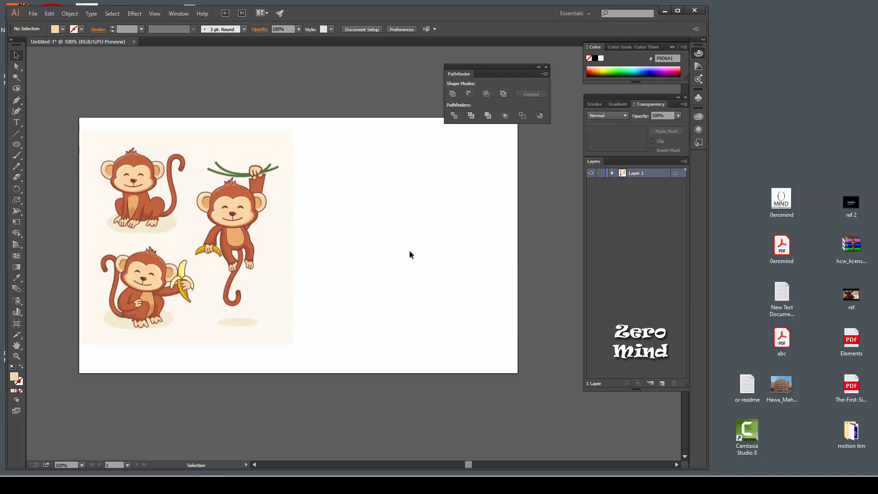
click(166, 225)
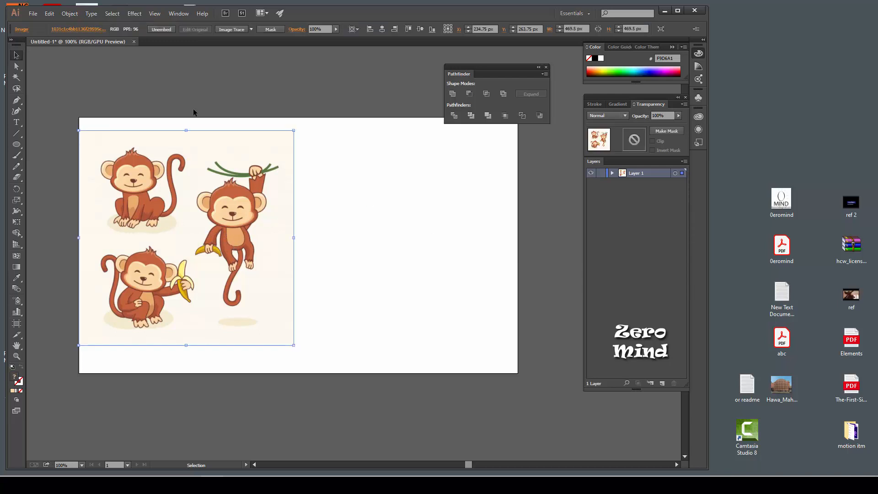
click(166, 29)
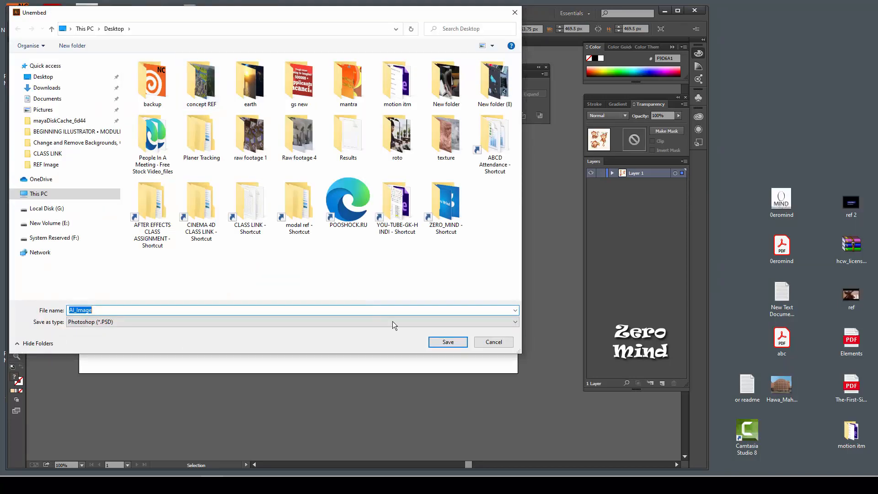
click(485, 346)
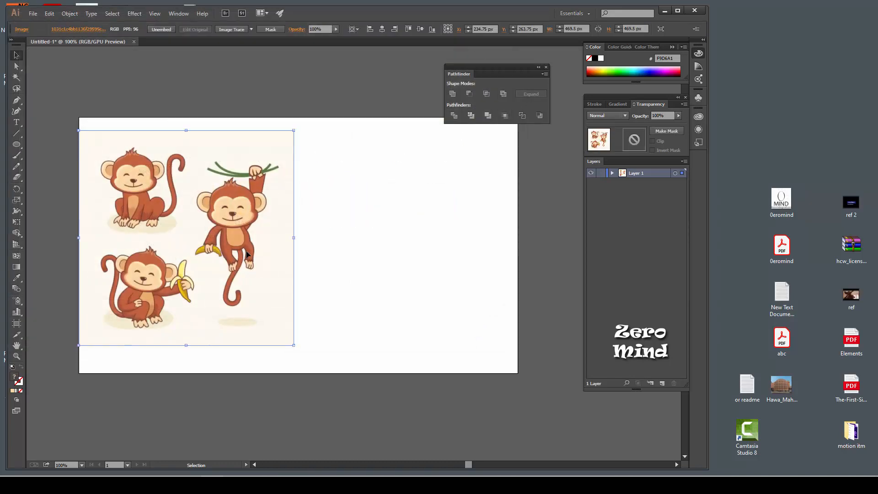
- Switch to the desktop, decline updating the missing linked files, and open the Recycle Bin
click(665, 12)
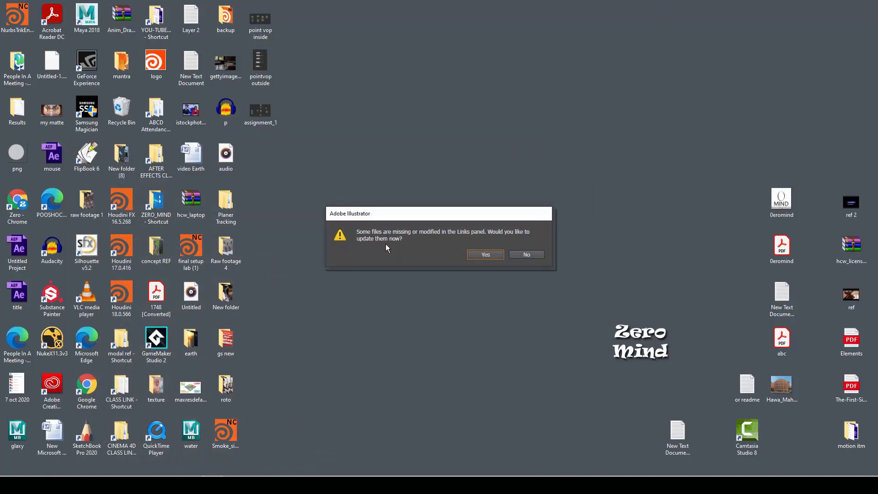
click(535, 254)
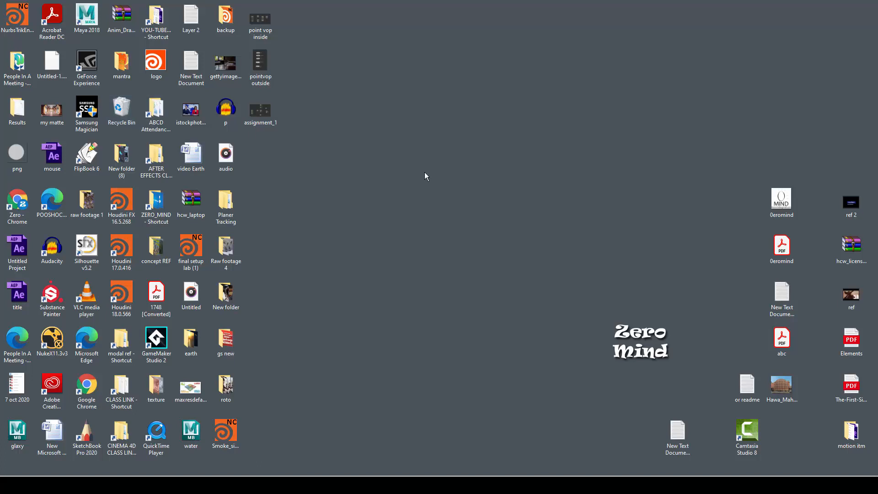
click(130, 113)
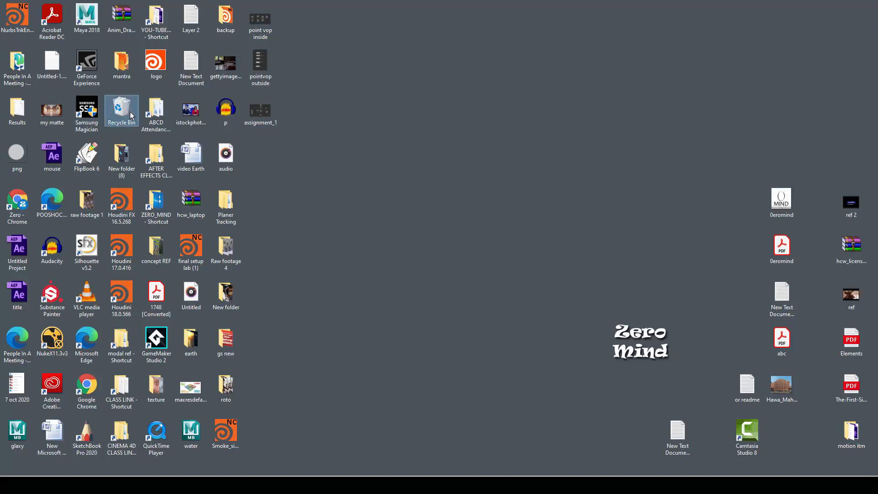
right_click(130, 114)
click(70, 121)
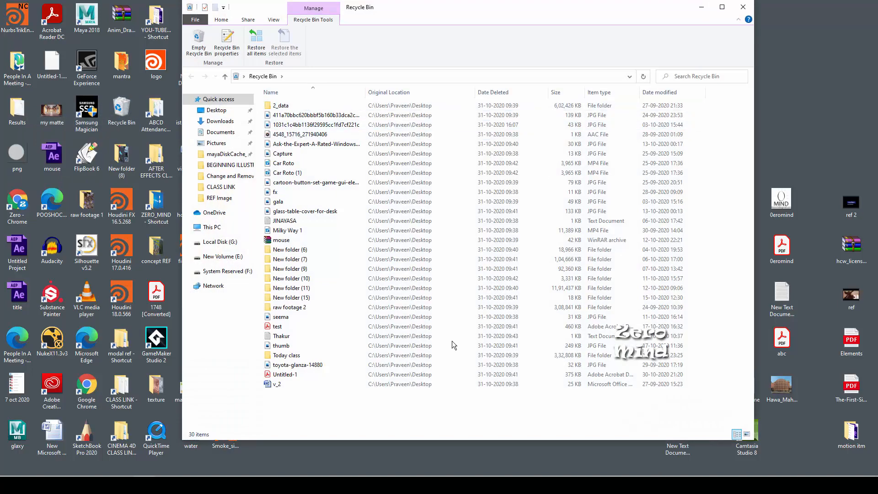
- Show the Recycle Bin items as large icons and restore the monkey image file to the desktop
right_click(359, 404)
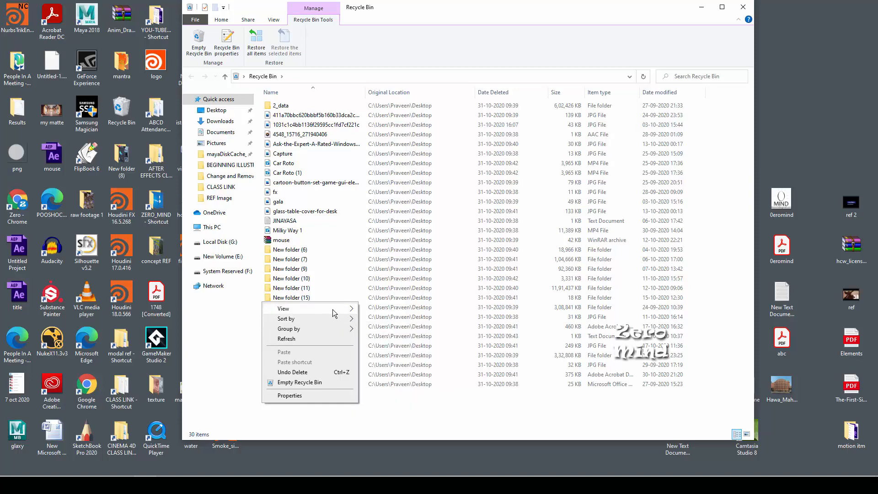
mouse_move(335, 313)
click(398, 320)
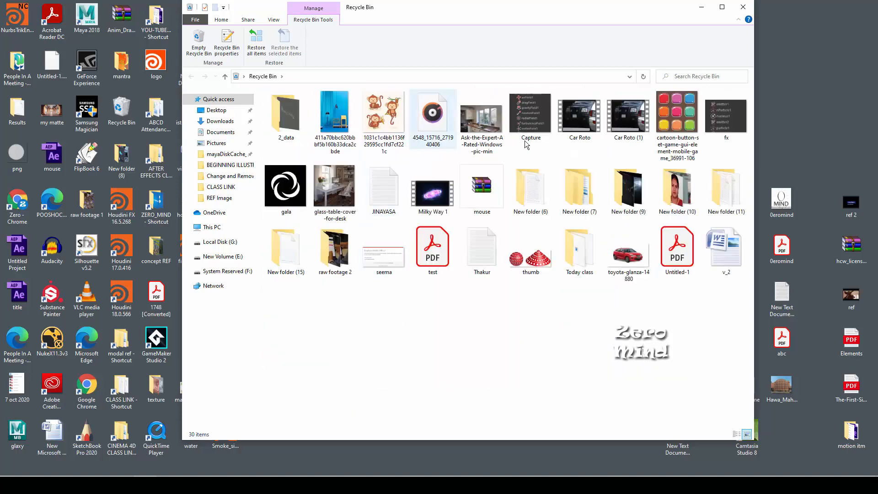
drag(385, 118, 822, 115)
click(743, 7)
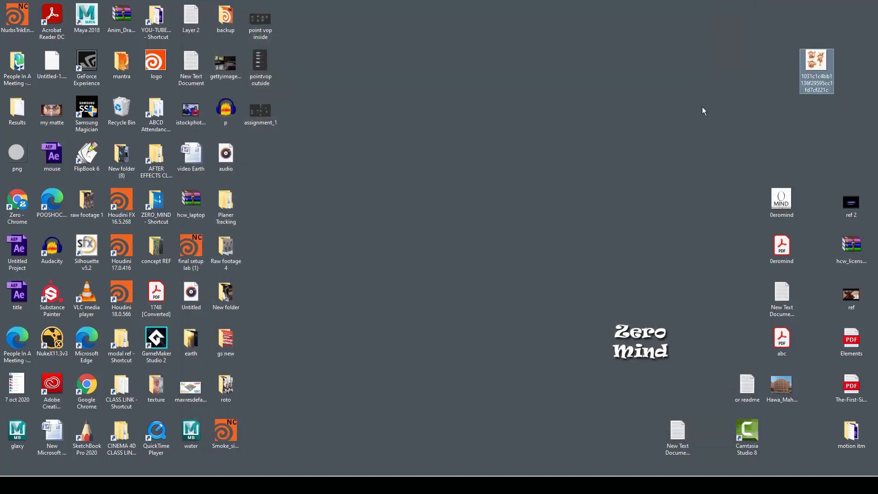
drag(817, 62, 435, 337)
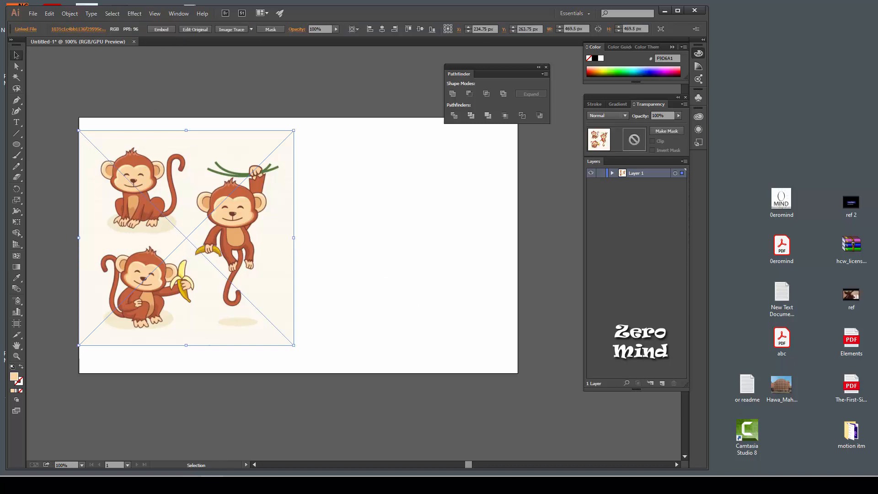
- Embed the linked monkey image in the Illustrator document
click(164, 29)
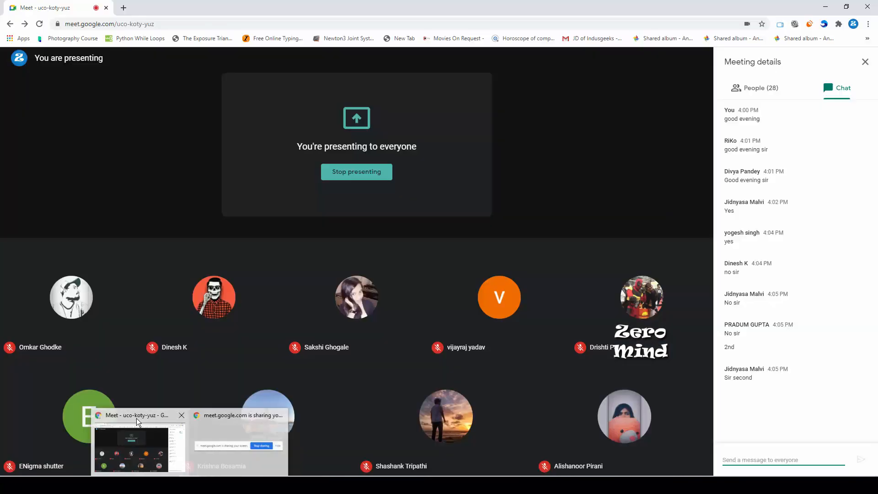
- Switch to the Google Meet call and admit the waiting participant
click(138, 421)
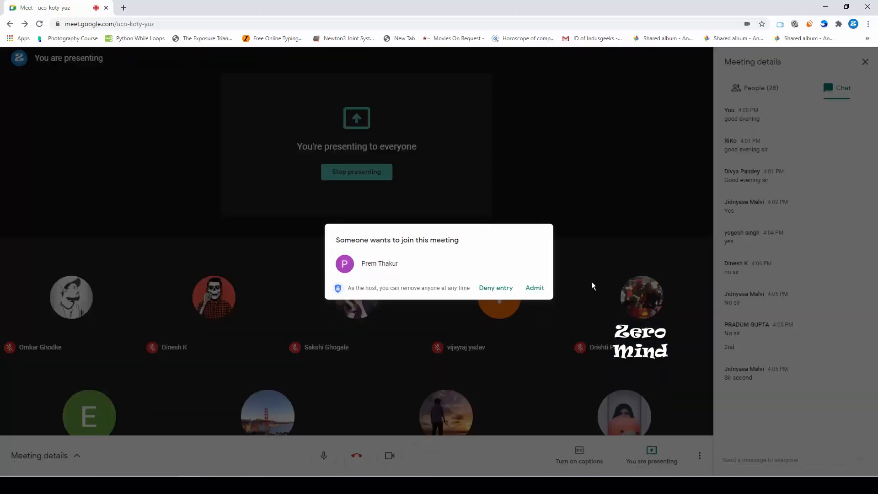
click(535, 288)
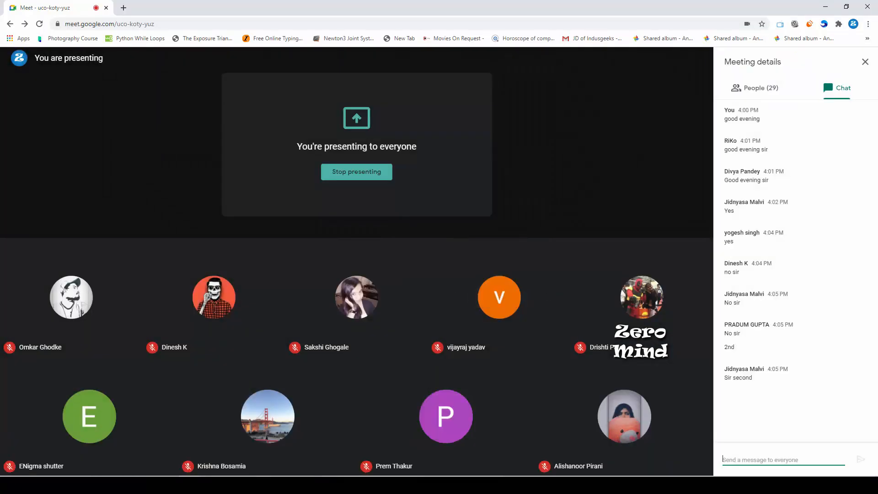
- Return to Illustrator, lock Layer 1 with the monkey reference image, and add a new layer above it
key(alt+Tab)
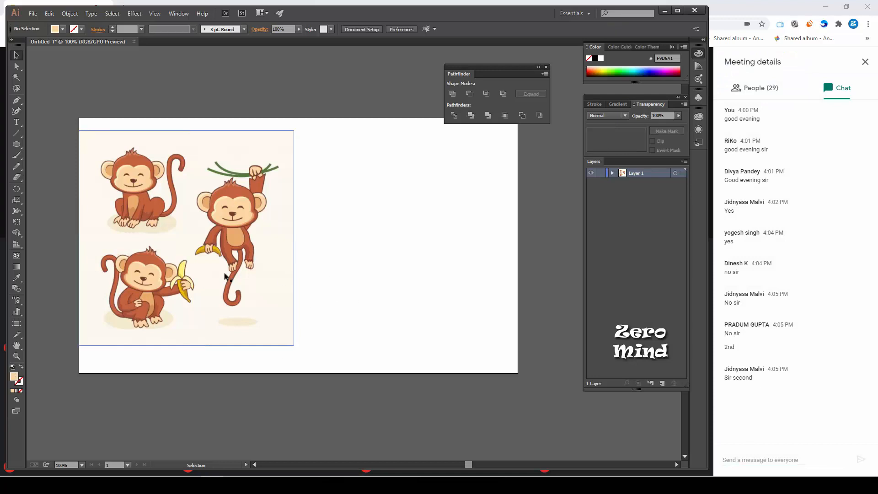
click(601, 173)
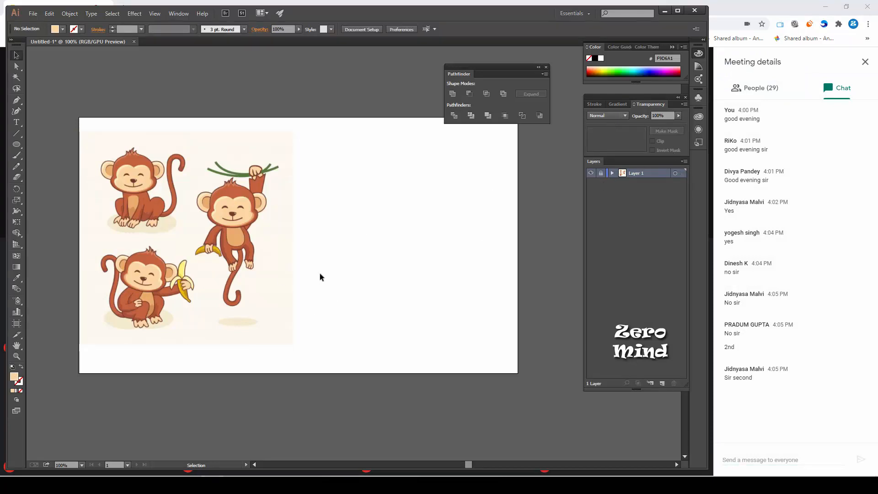
click(663, 383)
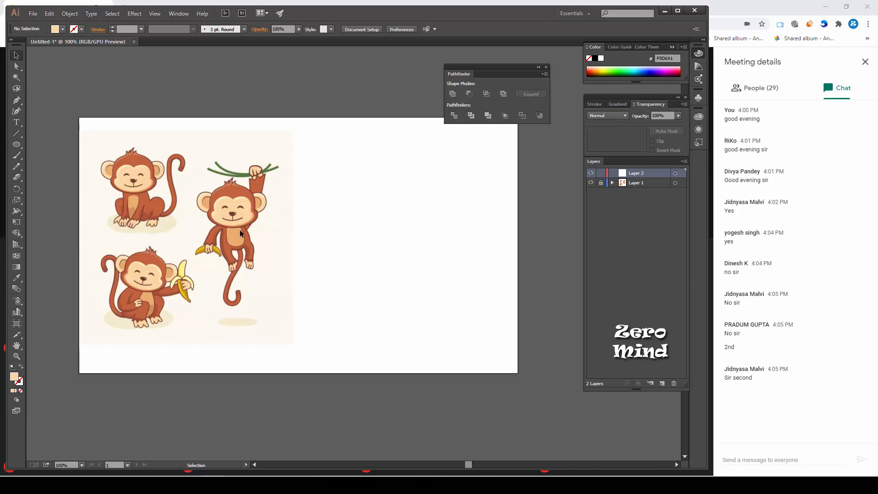
- Choose the Paintbrush tool and set the fill colour to near-black 0C0C0C
key(ctrl+plus)
drag(277, 149, 283, 167)
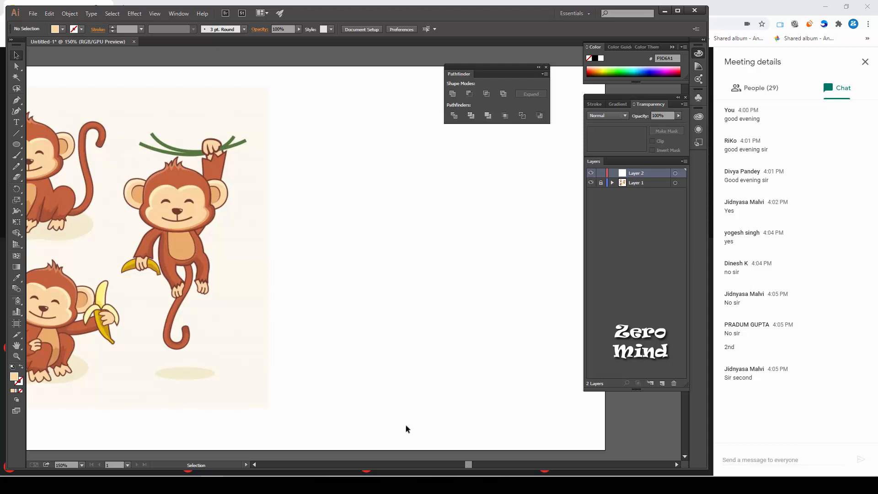
drag(267, 337, 334, 344)
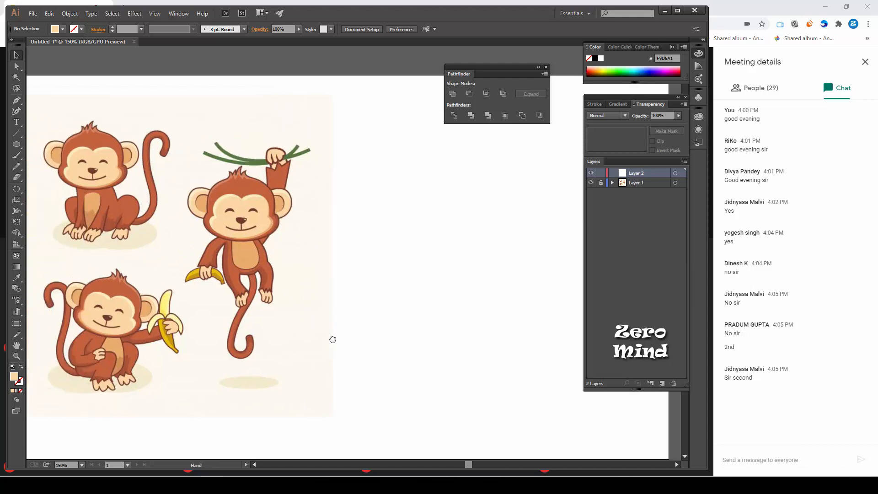
click(16, 156)
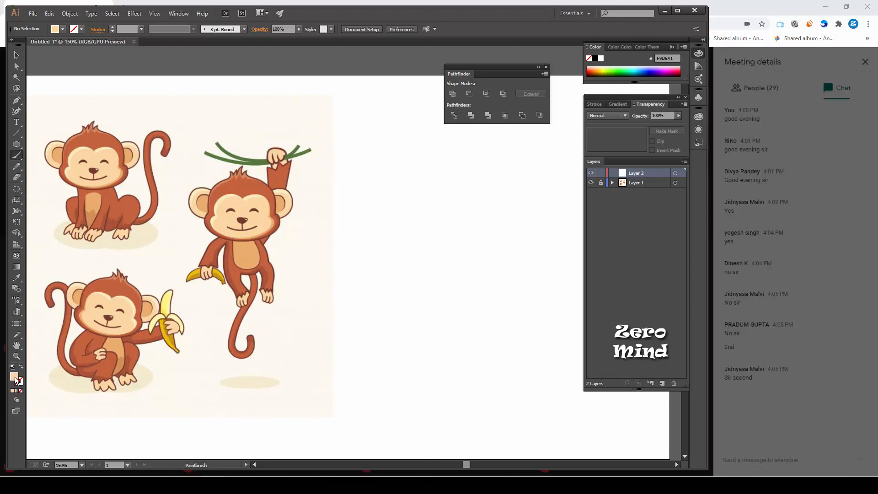
double_click(14, 377)
click(486, 143)
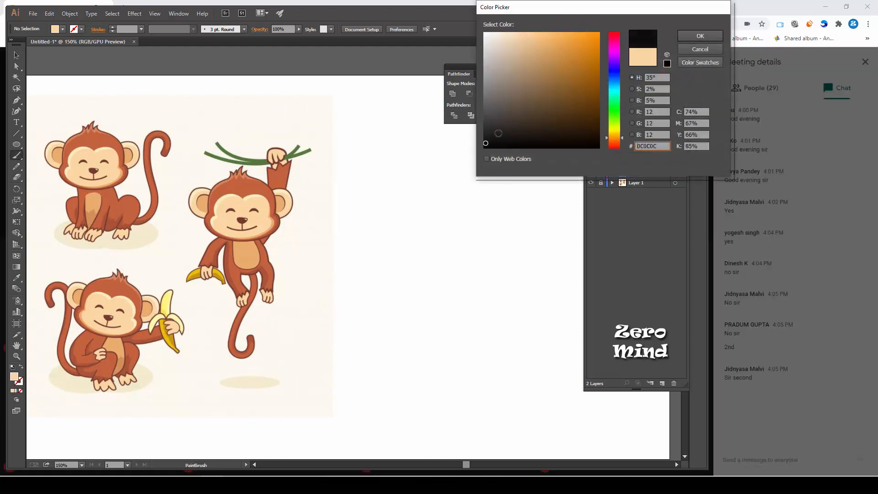
click(685, 37)
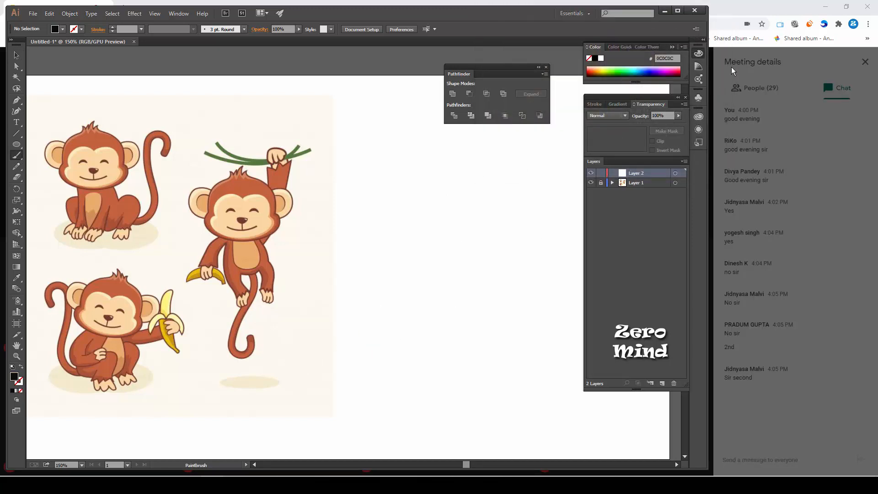
- Switch to Google Meet, admit the participant waiting to join, and return to Illustrator
click(761, 14)
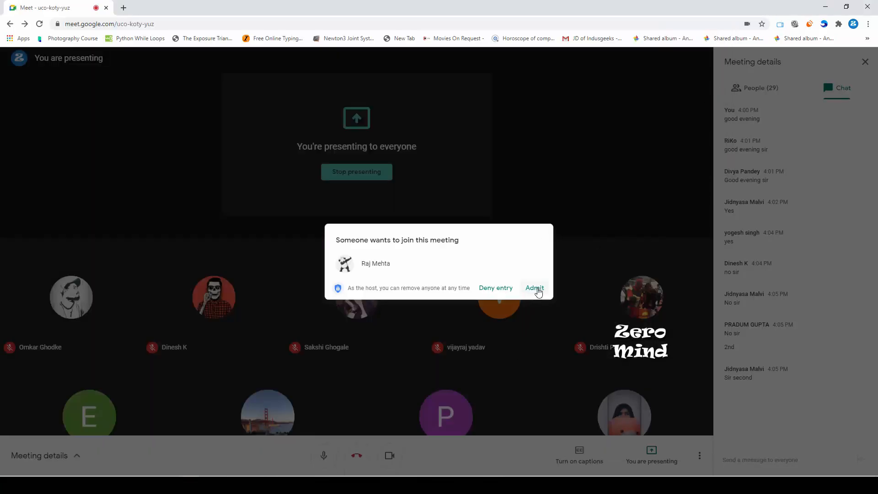
click(534, 288)
click(190, 480)
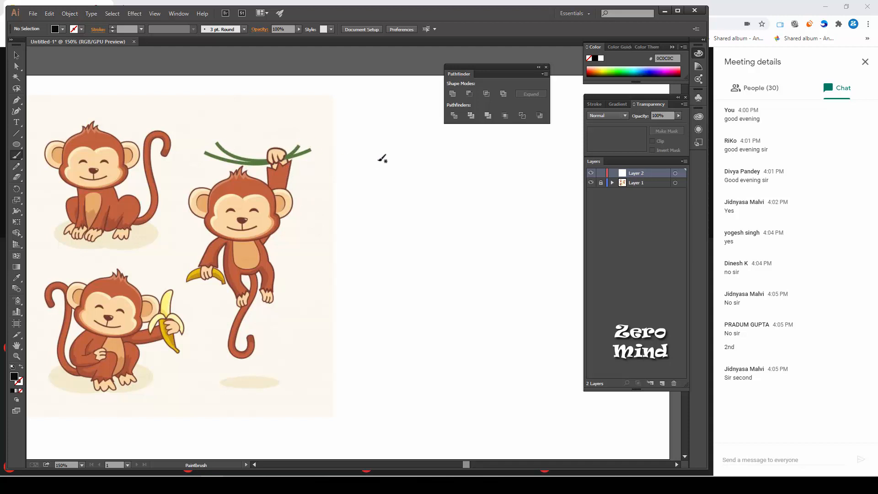
- Paint the two crossing curved vines and the hanging monkey's gripping hand on the blank area beside the reference image
drag(353, 132, 463, 152)
mouse_move(368, 130)
mouse_down()
mouse_move(409, 164)
mouse_move(474, 163)
mouse_up()
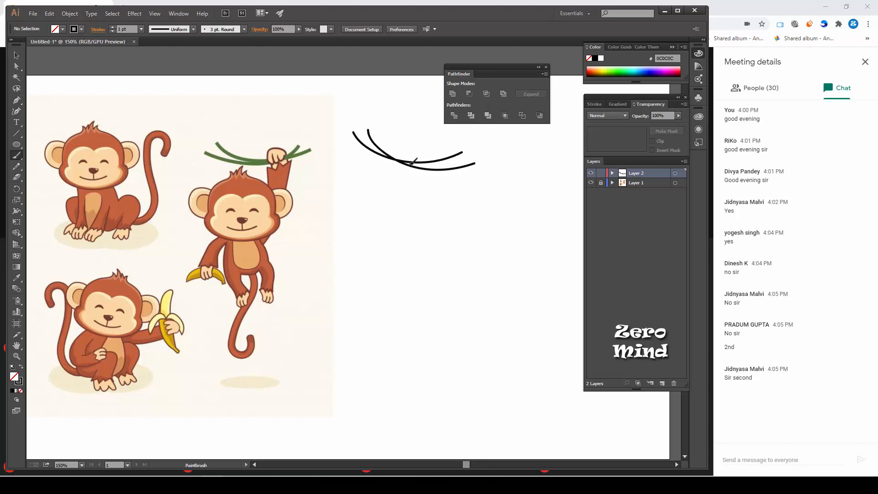
mouse_move(414, 161)
mouse_down()
mouse_move(431, 147)
mouse_move(437, 156)
mouse_move(435, 165)
mouse_move(414, 165)
mouse_move(413, 178)
mouse_move(432, 170)
mouse_move(416, 184)
mouse_up()
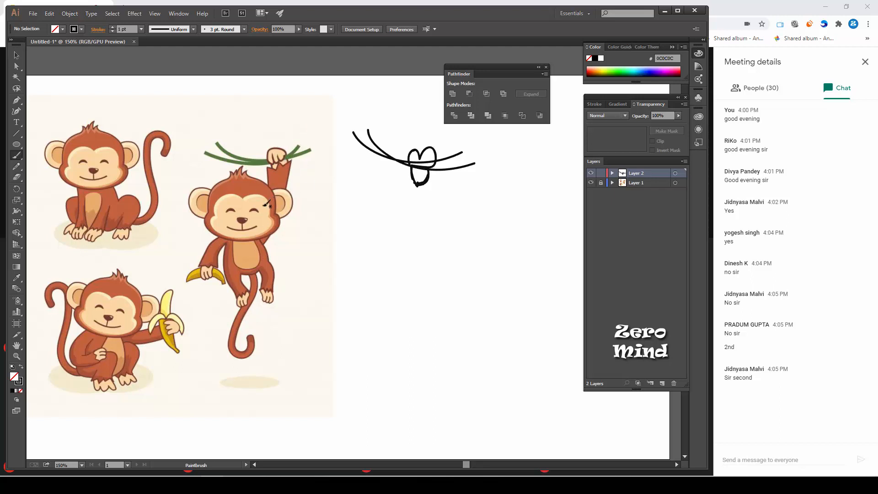
- Admit the next waiting participant to the Google Meet call and go back to the Illustrator drawing
click(729, 15)
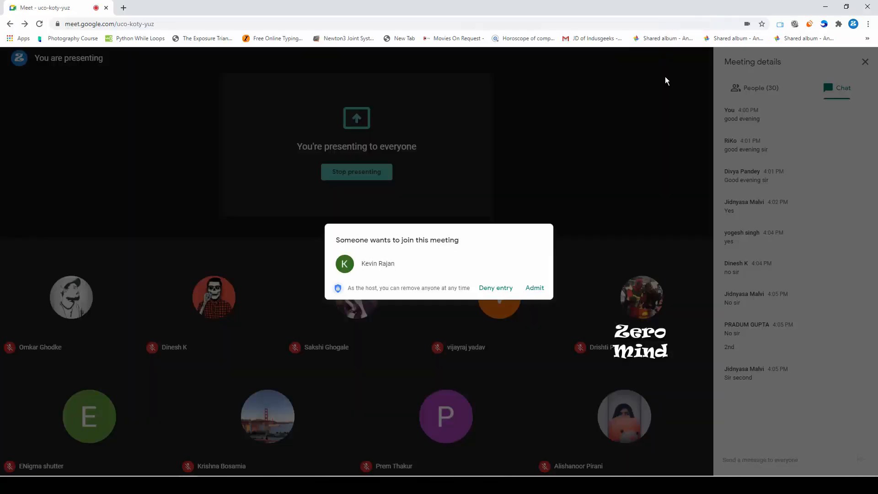
click(531, 291)
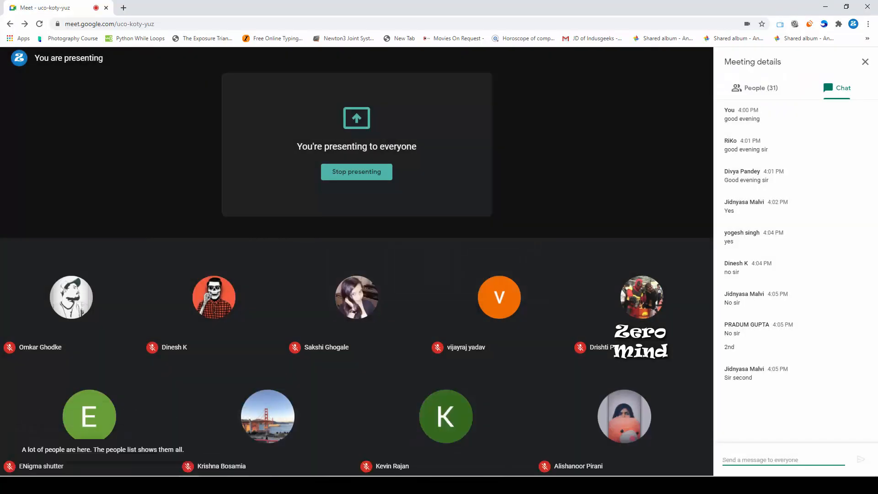
click(215, 485)
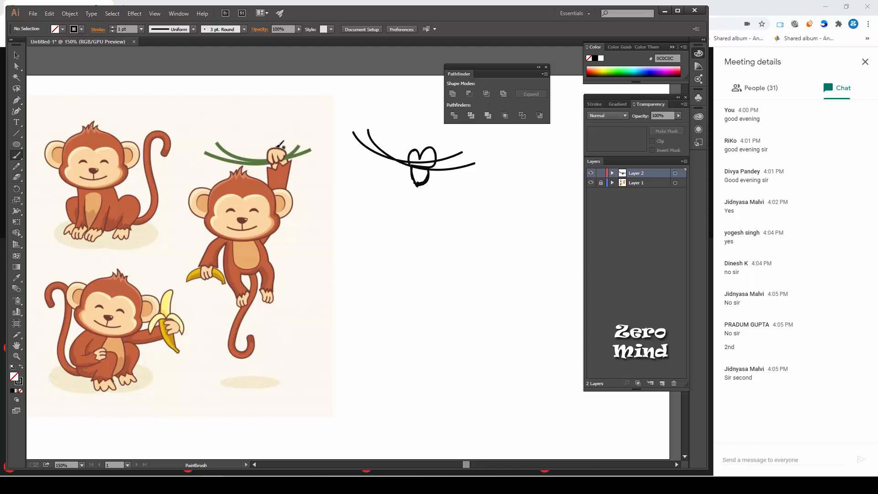
- Paint the monkey's raised arm below the gripping hand, a round head and the curved outline of the torso
mouse_move(425, 170)
mouse_down()
mouse_move(405, 232)
mouse_move(414, 218)
mouse_move(423, 239)
mouse_up()
mouse_move(427, 189)
mouse_down()
mouse_move(429, 234)
mouse_move(373, 247)
mouse_move(399, 282)
mouse_move(374, 253)
mouse_up()
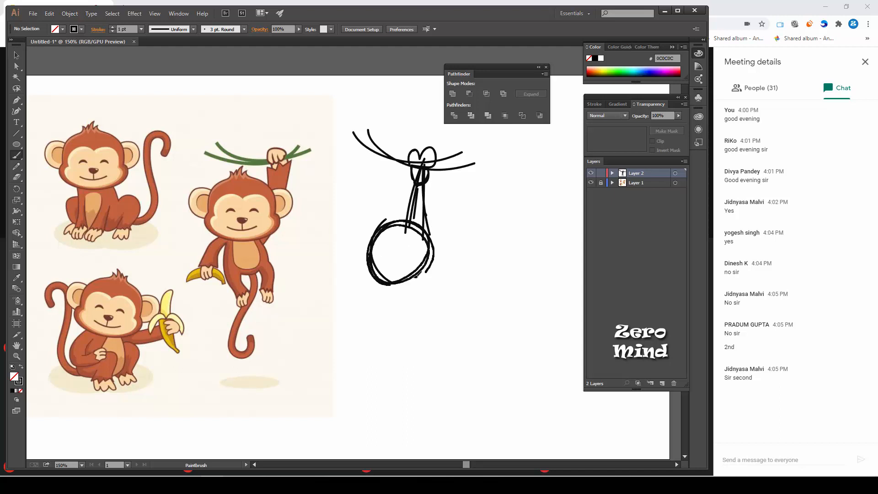
drag(405, 221, 422, 311)
mouse_move(392, 275)
mouse_down()
mouse_move(399, 312)
mouse_move(414, 327)
mouse_up()
mouse_move(394, 272)
mouse_down()
mouse_move(398, 316)
mouse_move(422, 346)
mouse_up()
drag(426, 268, 453, 337)
mouse_move(419, 259)
mouse_down()
mouse_move(456, 305)
mouse_move(458, 336)
mouse_up()
- Paint the monkey's two curved legs and the long tail hanging below the torso
mouse_move(451, 330)
mouse_down()
mouse_move(411, 338)
mouse_move(451, 313)
mouse_move(429, 335)
mouse_move(423, 389)
mouse_up()
drag(413, 348, 430, 388)
mouse_move(453, 323)
mouse_down()
mouse_move(488, 359)
mouse_move(489, 381)
mouse_up()
drag(425, 336, 441, 421)
drag(424, 363, 460, 455)
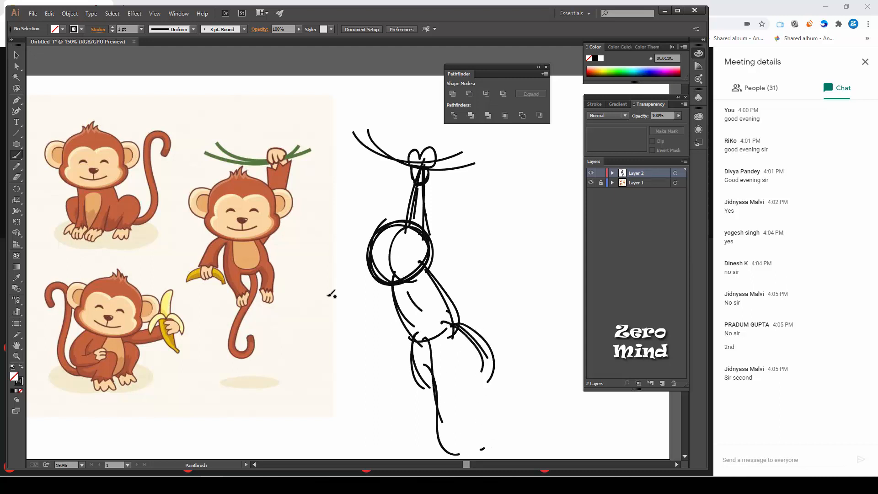
- Paint the monkey's lowered arm with its hand, plus an ear on each side of the head and the hair tufts
mouse_move(394, 283)
mouse_down()
mouse_move(384, 337)
mouse_move(388, 322)
mouse_move(396, 352)
mouse_move(382, 367)
mouse_move(402, 361)
mouse_up()
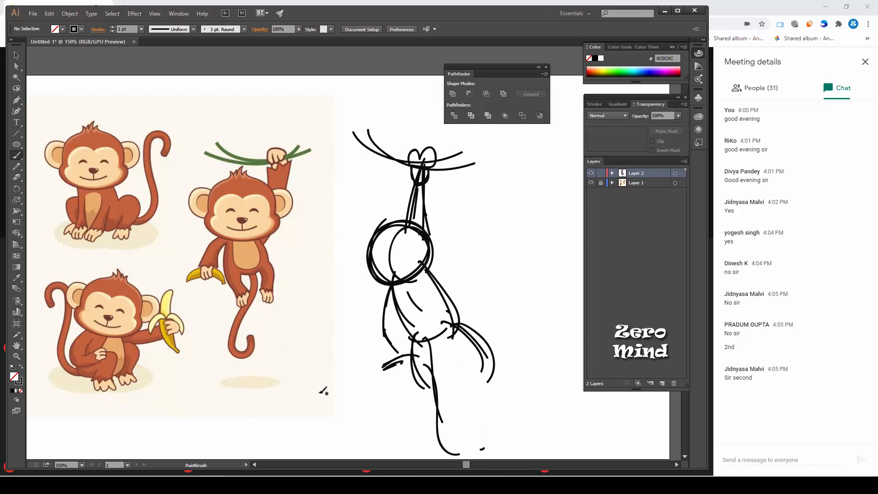
drag(429, 226, 432, 246)
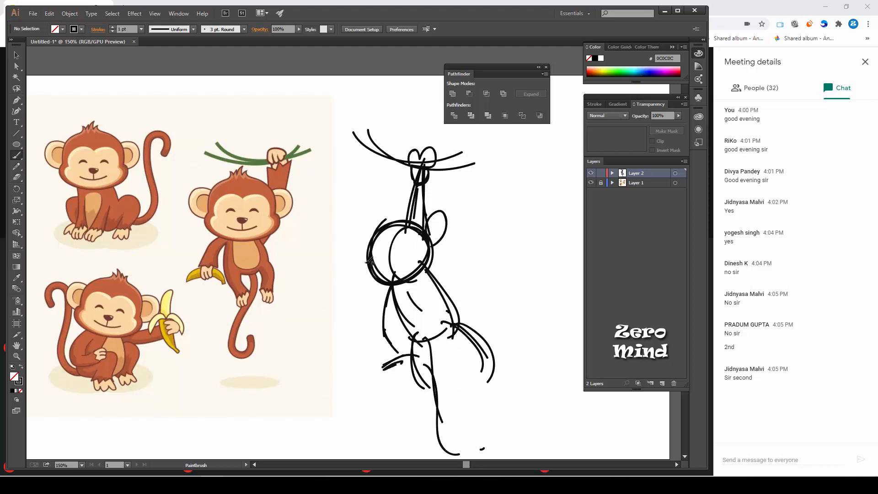
drag(366, 244, 368, 283)
drag(370, 239, 403, 206)
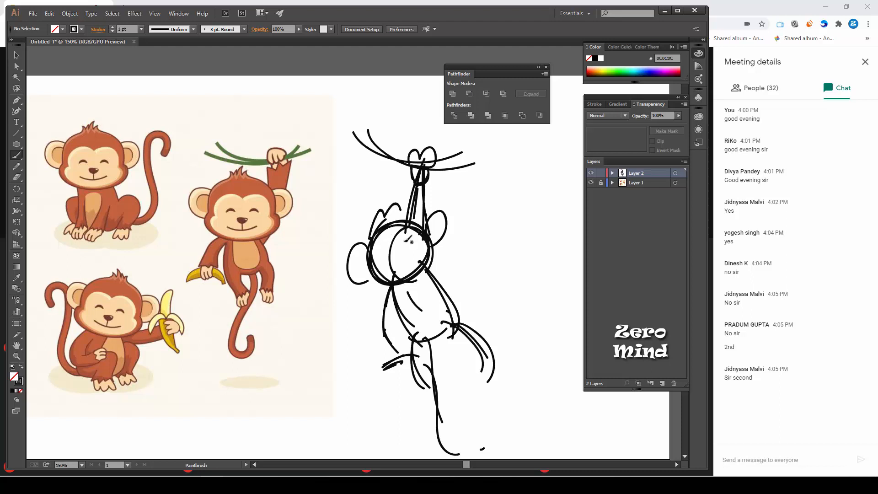
- Paint a long near-vertical line through the whole sketch and set the stroke colour to red FF2A00
drag(424, 96, 407, 438)
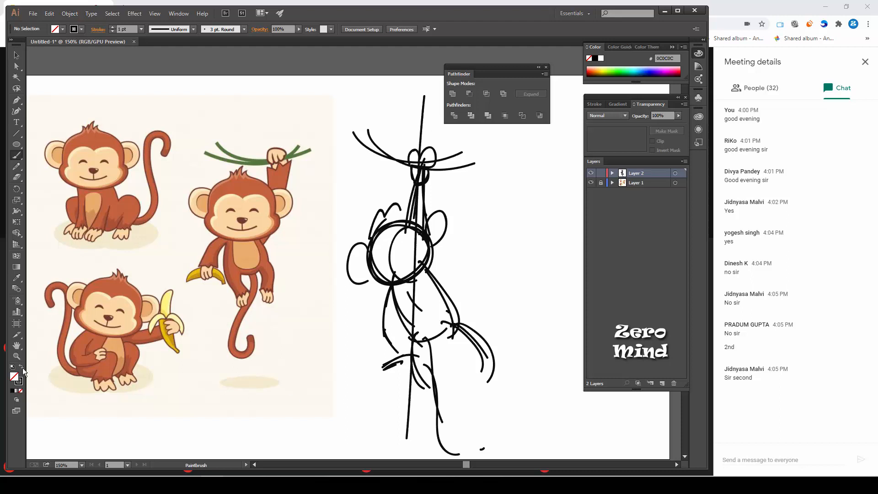
click(21, 383)
double_click(19, 381)
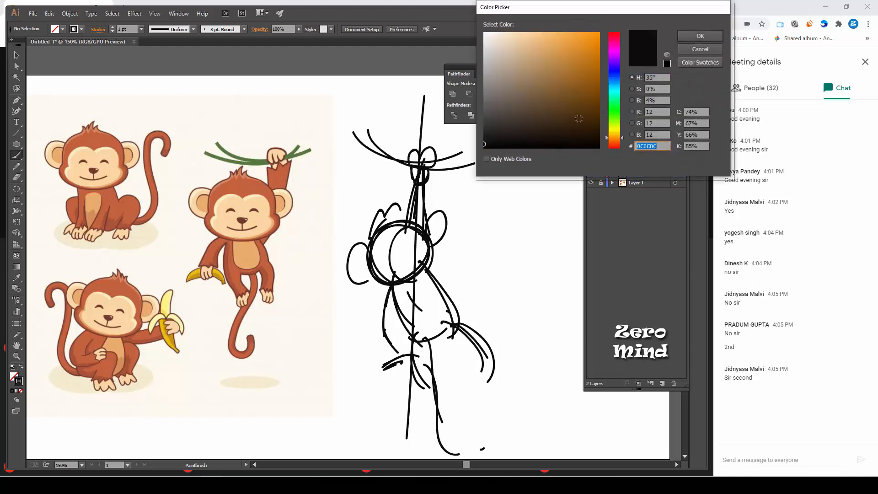
click(619, 144)
click(600, 33)
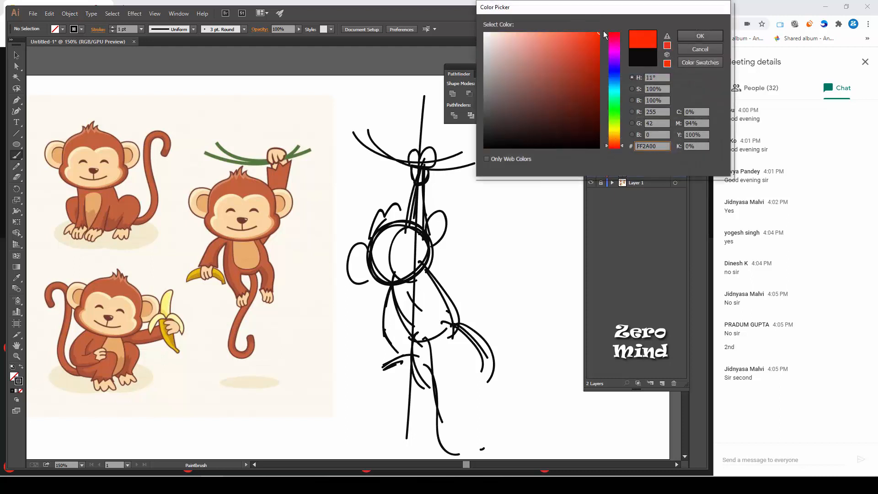
click(690, 36)
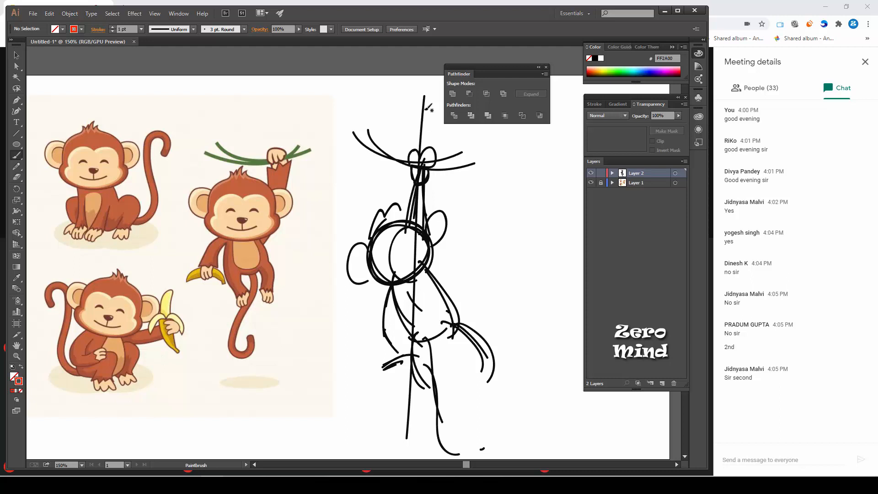
- Paint a red double-headed arrow along the black centre line and a large red X beside the reference monkey
drag(425, 91, 404, 443)
mouse_move(418, 100)
mouse_down()
mouse_move(424, 89)
mouse_move(428, 99)
mouse_up()
drag(393, 435, 402, 443)
drag(412, 437, 406, 449)
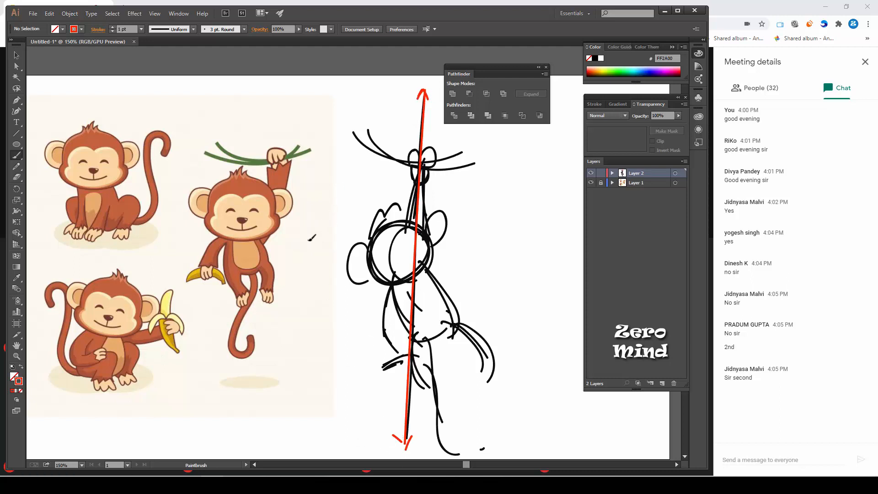
drag(334, 192, 298, 251)
drag(306, 211, 339, 275)
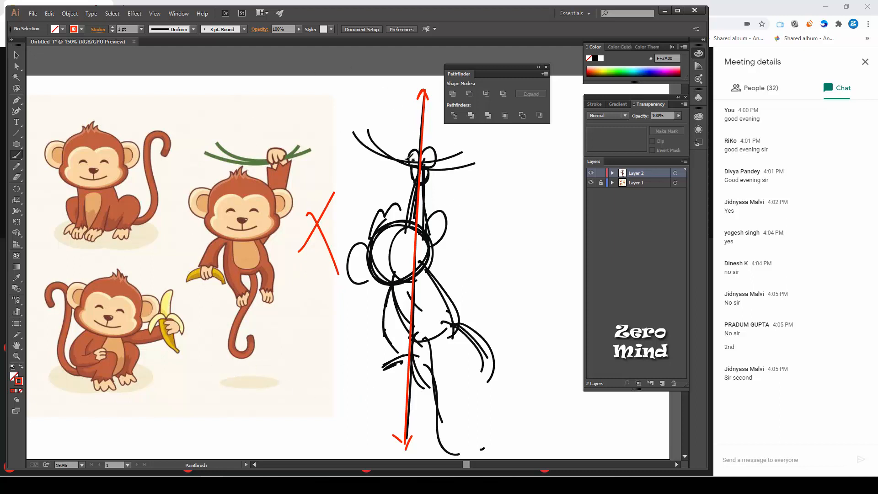
- Switch to the Google Meet call and return to the Illustrator drawing
key(v)
click(735, 17)
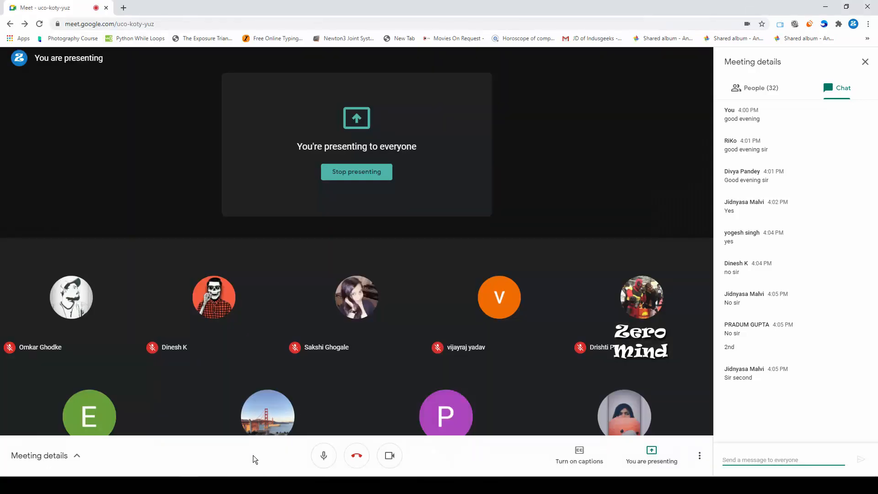
click(224, 485)
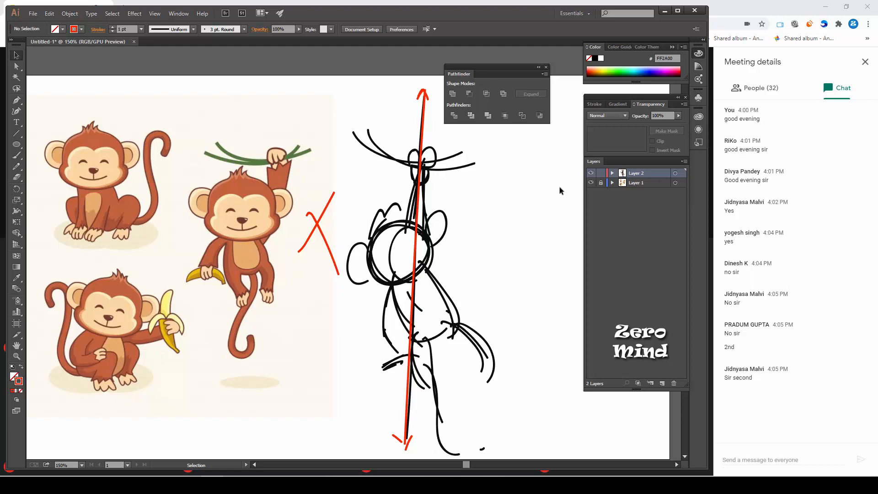
- Delete the entire painted sketch with its red arrow and X from Layer 2
mouse_move(280, 90)
mouse_down()
mouse_move(421, 179)
mouse_move(513, 460)
mouse_up()
key(Delete)
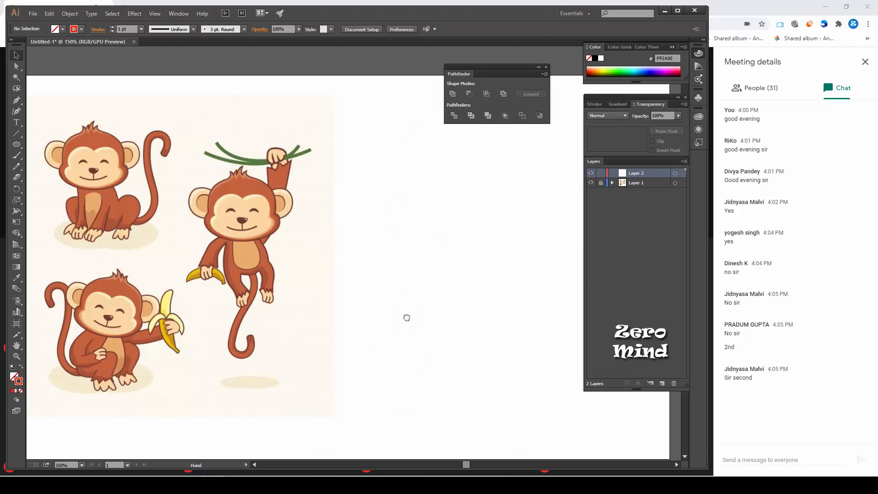
- Paint two overlapping circles above a wide ellipse on the blank area, and repeat these shapes over the reference monkey's face
drag(407, 317, 396, 316)
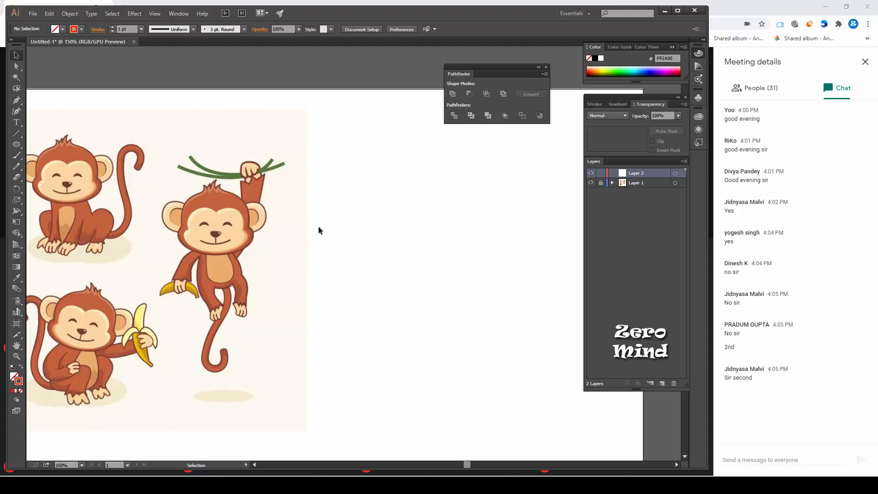
click(19, 156)
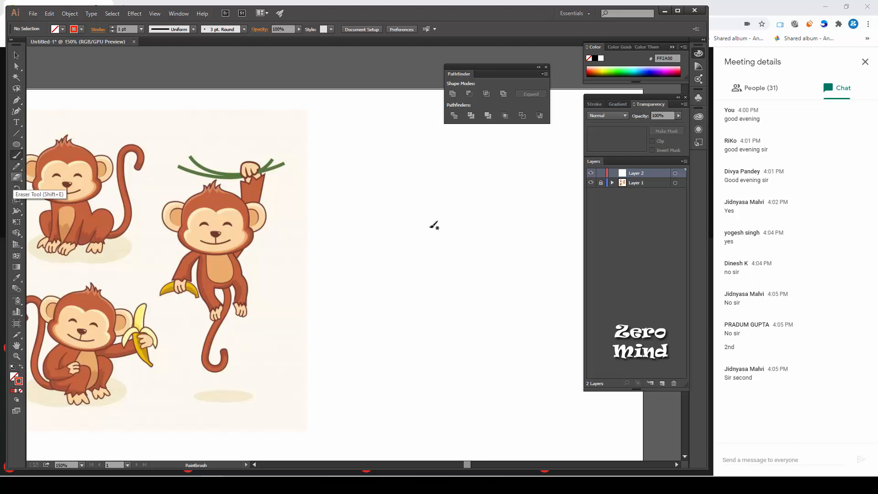
mouse_move(397, 198)
mouse_down()
mouse_move(365, 238)
mouse_move(372, 196)
mouse_move(392, 244)
mouse_move(408, 241)
mouse_move(400, 198)
mouse_move(425, 233)
mouse_move(391, 203)
mouse_move(382, 273)
mouse_move(422, 223)
mouse_move(368, 268)
mouse_move(436, 233)
mouse_move(334, 251)
mouse_move(434, 251)
mouse_move(380, 253)
mouse_move(440, 230)
mouse_move(439, 251)
mouse_move(339, 257)
mouse_move(346, 213)
mouse_move(335, 237)
mouse_move(358, 265)
mouse_move(423, 274)
mouse_up()
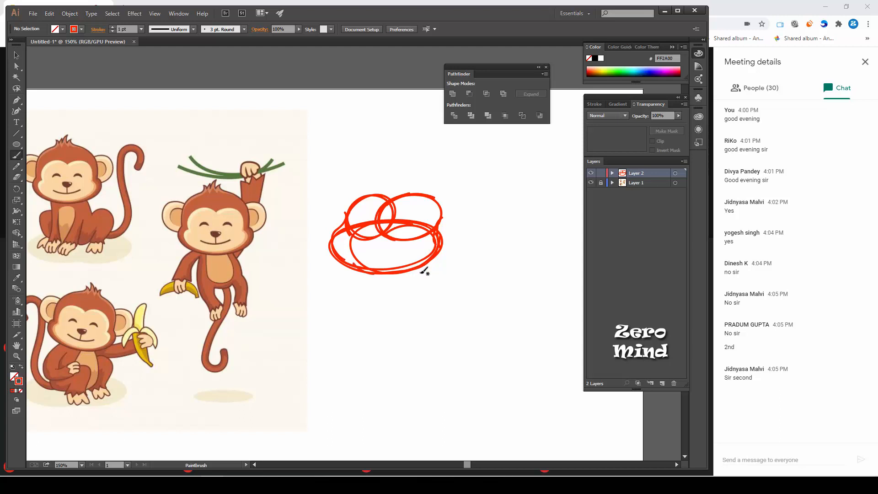
mouse_move(390, 200)
mouse_down()
mouse_move(373, 195)
mouse_move(346, 213)
mouse_up()
mouse_move(217, 213)
mouse_down()
mouse_move(237, 228)
mouse_move(194, 210)
mouse_move(220, 252)
mouse_move(247, 229)
mouse_move(201, 232)
mouse_up()
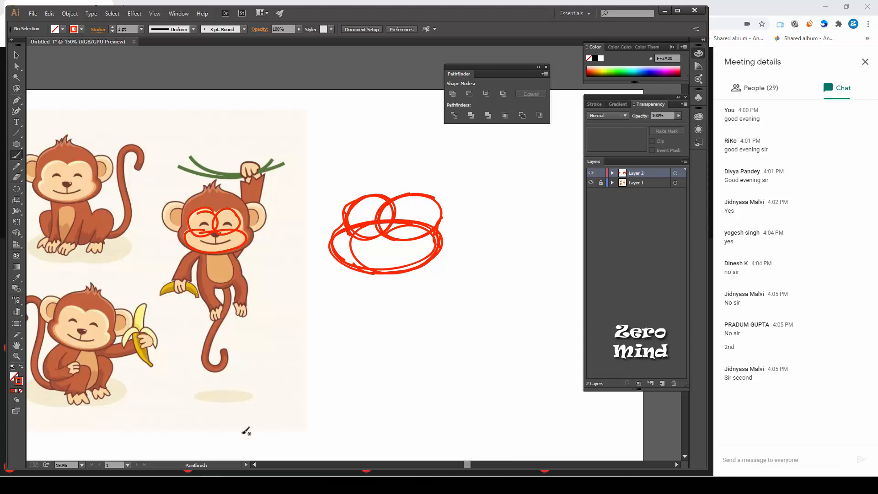
mouse_move(212, 484)
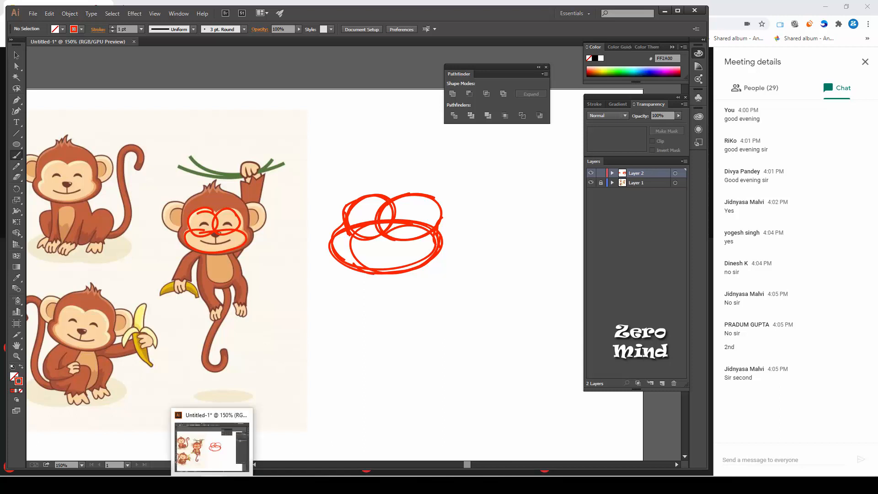
click(829, 11)
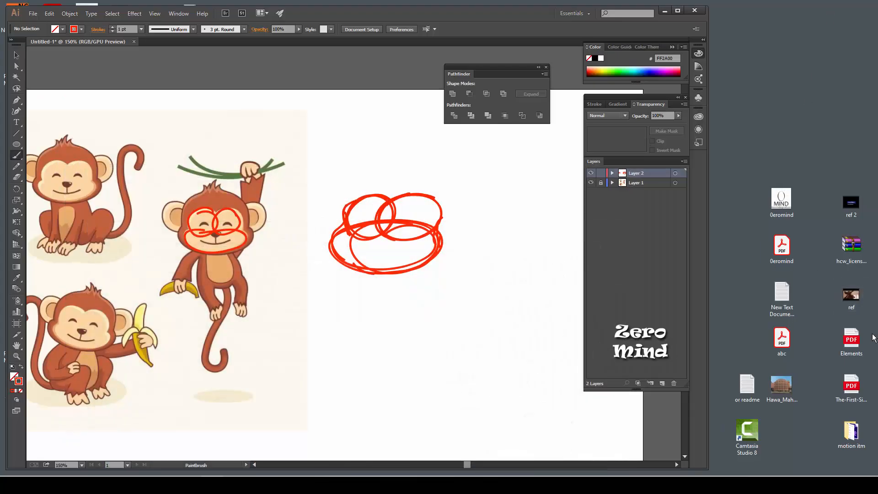
click(257, 485)
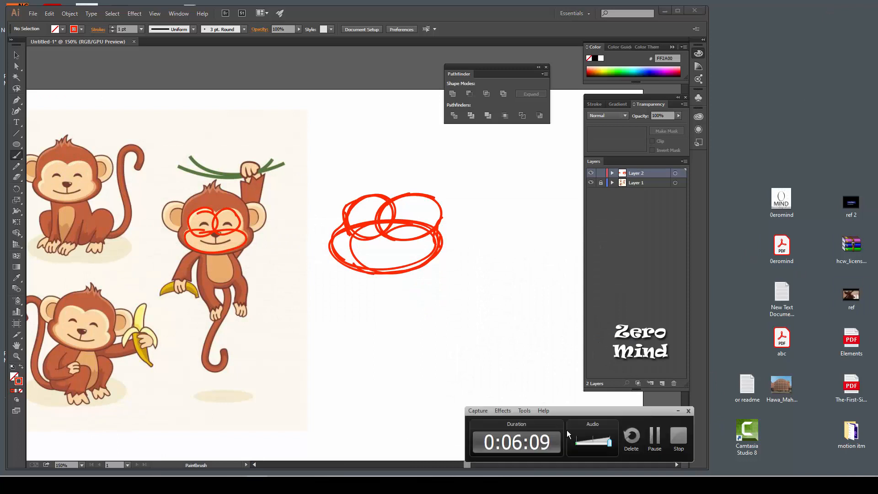
click(652, 441)
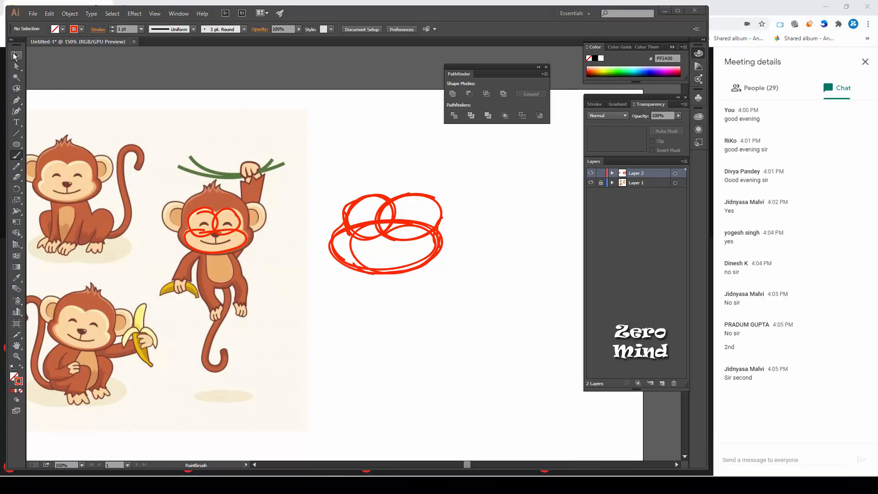
- Delete the red guide shapes on the blank area and those over the reference monkey's face
click(16, 55)
mouse_move(470, 166)
mouse_down()
mouse_move(342, 309)
mouse_move(350, 314)
mouse_up()
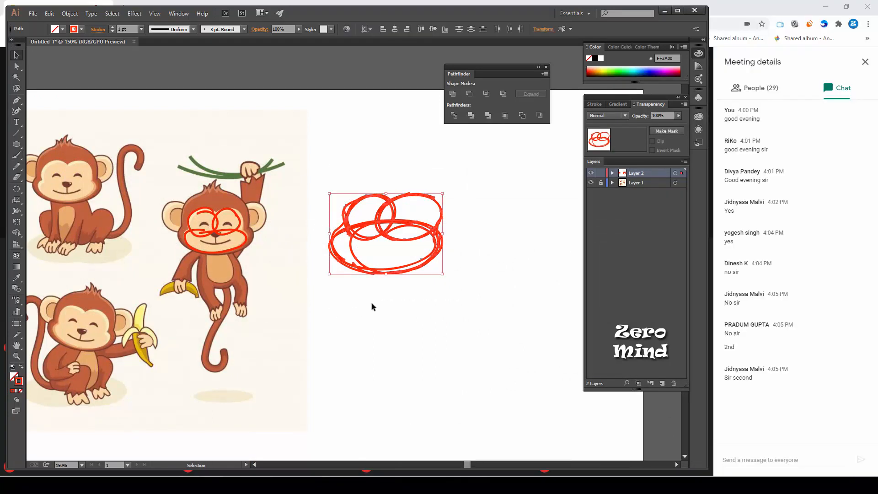
key(Delete)
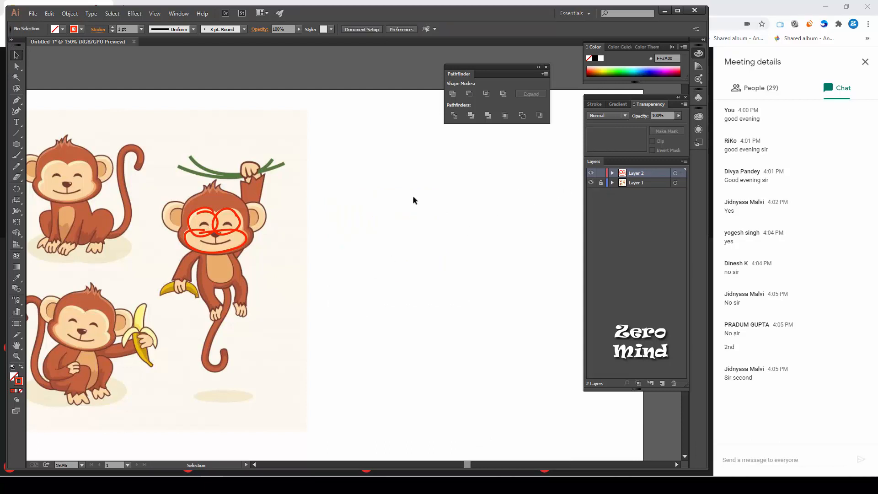
drag(298, 191, 157, 277)
key(Delete)
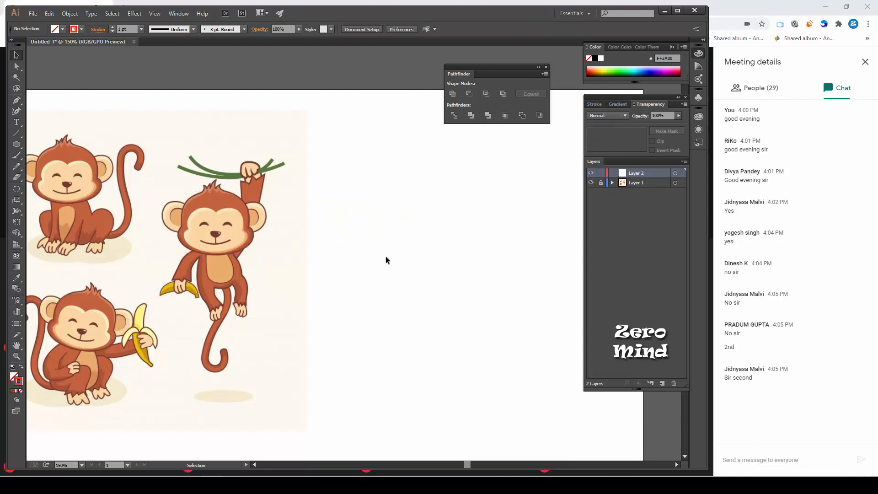
- Detach the shape tools, draw a circle beside the reference and fill it with the peach sampled from the monkey's face
drag(17, 144, 114, 168)
drag(70, 150, 375, 98)
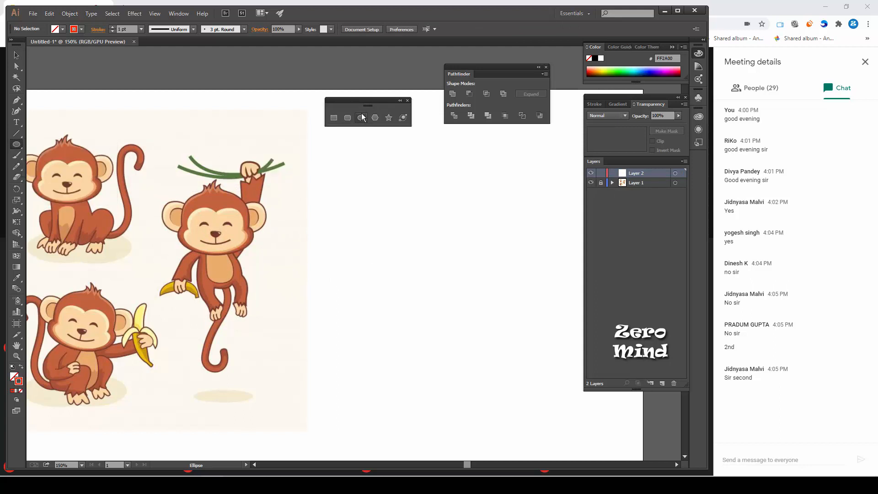
drag(388, 230, 406, 241)
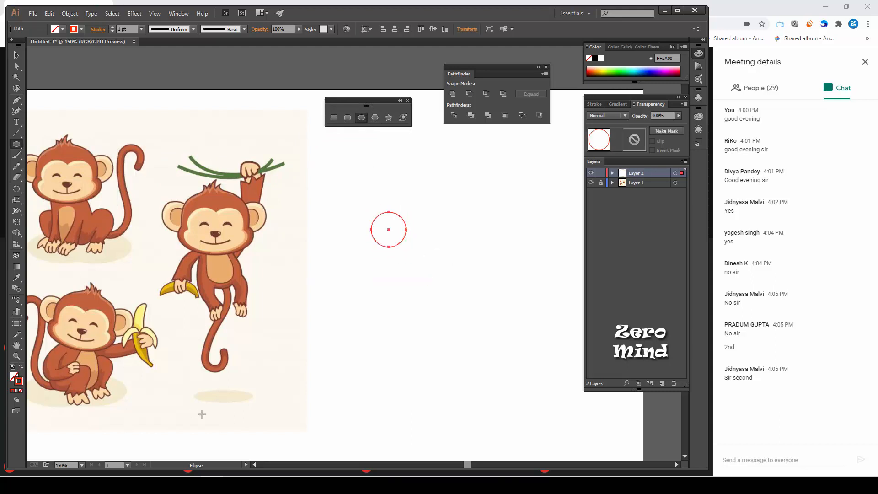
key(i)
click(235, 217)
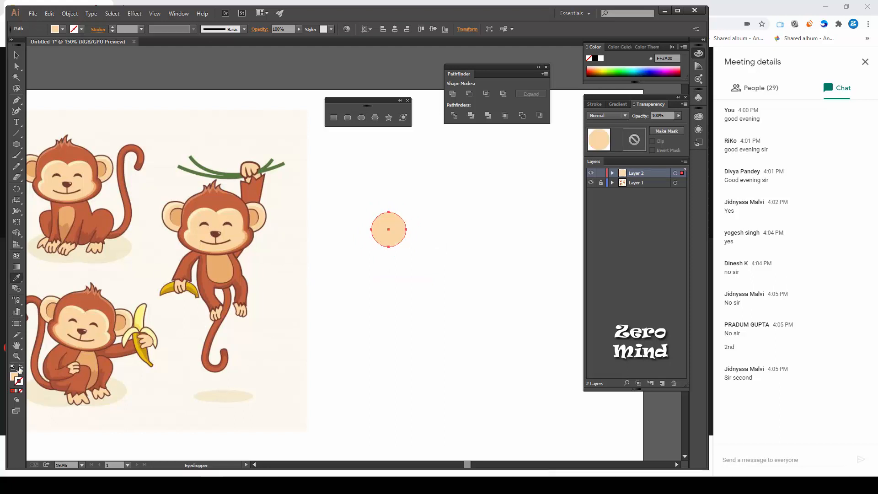
- Duplicate the peach circle sideways so the copy slightly overlaps the original's right edge
click(18, 57)
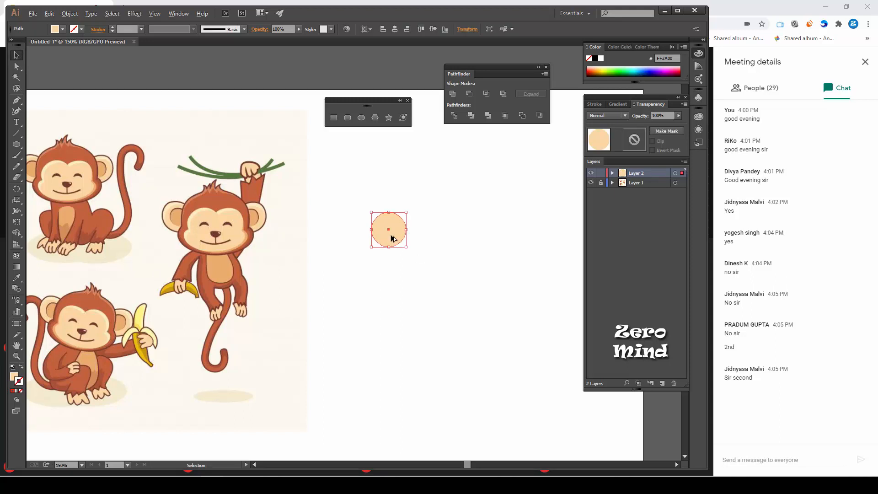
alt+drag(392, 235, 422, 241)
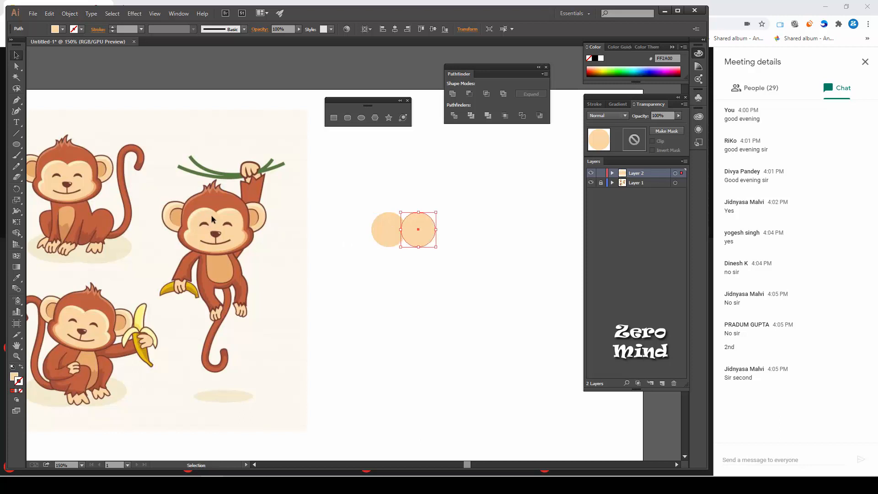
click(468, 286)
- Copy a peach circle downward and reshape it into a wide, flat ellipse spanning the lower part of both circles
drag(485, 222, 329, 284)
click(419, 242)
alt+shift+drag(412, 236, 409, 272)
drag(405, 254, 438, 247)
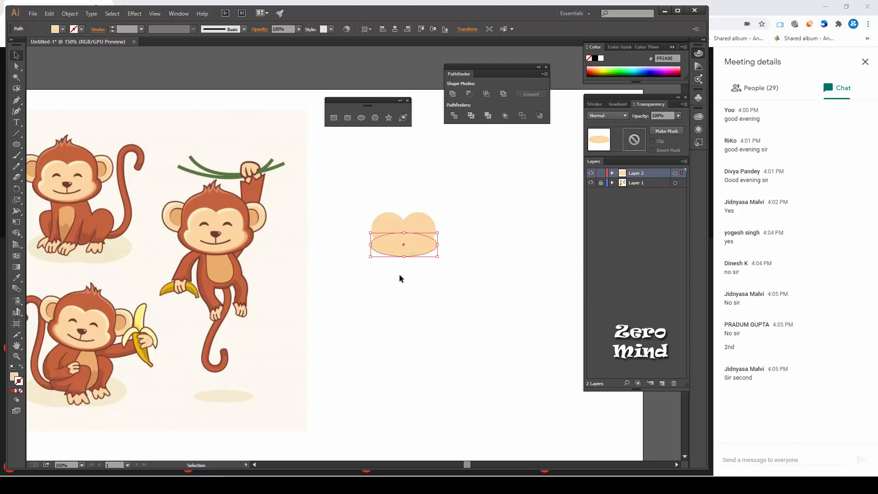
- Move the wide ellipse's bottom anchor point downward to deepen its lower curve
key(a)
drag(393, 276, 414, 254)
key(Down)
key(Down)
key(Down)
key(Down)
key(Down)
key(Down)
key(Down)
key(Down)
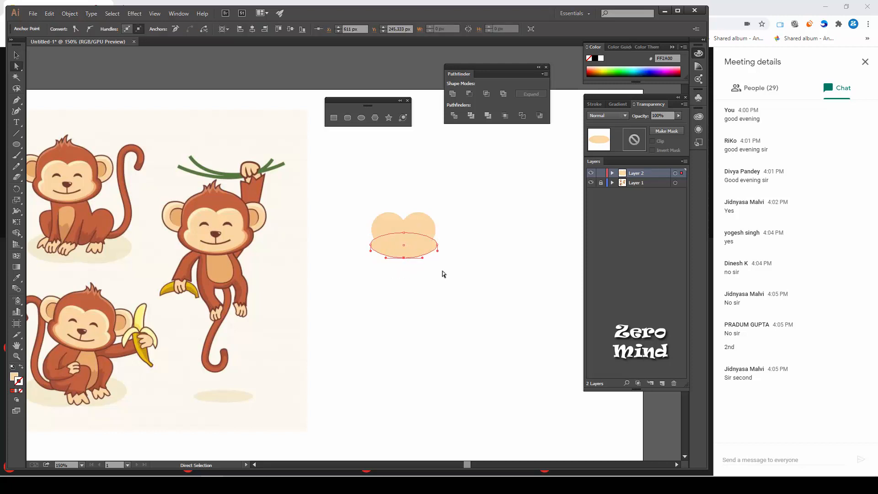
key(Down)
key(ctrl+z)
key(ctrl+z)
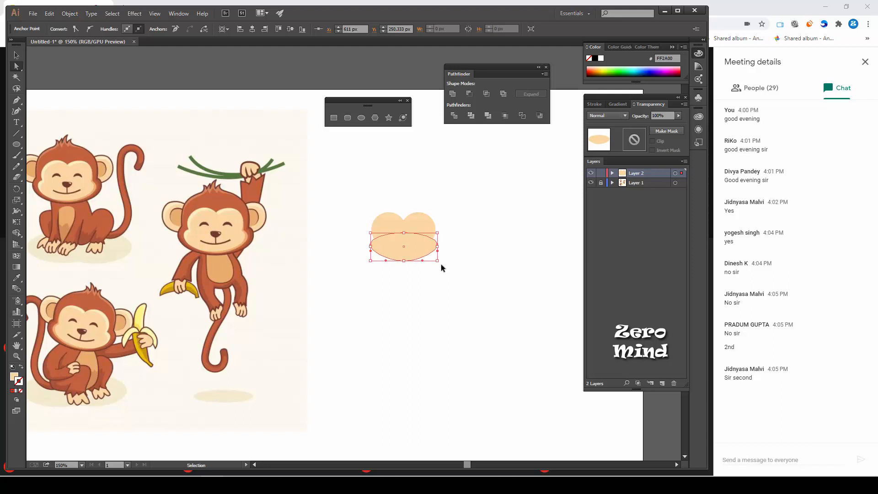
- Flatten the wide ellipse slightly by lowering its top edge
click(447, 266)
click(409, 250)
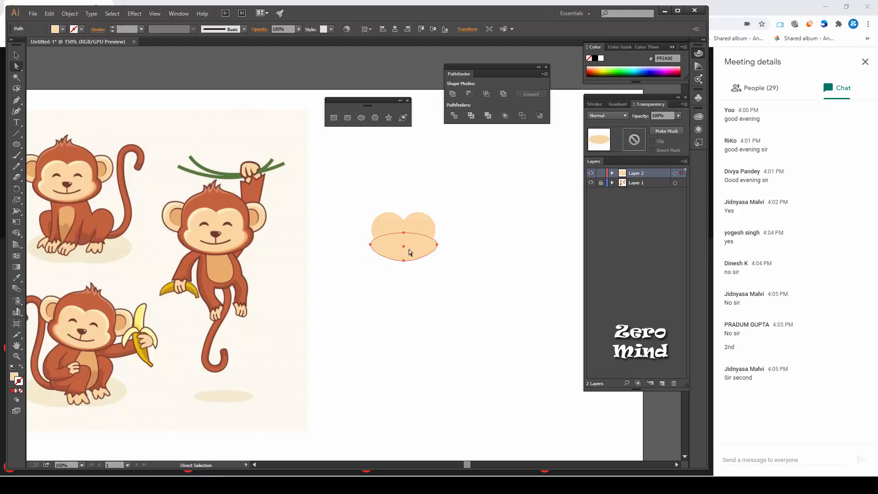
key(v)
drag(404, 233, 404, 264)
click(449, 267)
click(431, 249)
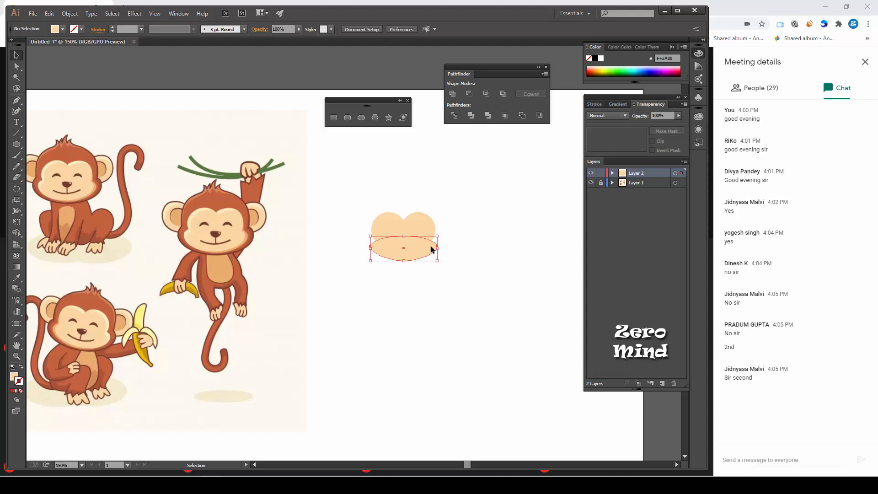
- Deepen the wide ellipse's lower curve by moving its bottom anchor point down and fine-tuning it slightly upward
click(419, 277)
click(418, 253)
key(a)
drag(398, 273, 426, 273)
key(shift+Down)
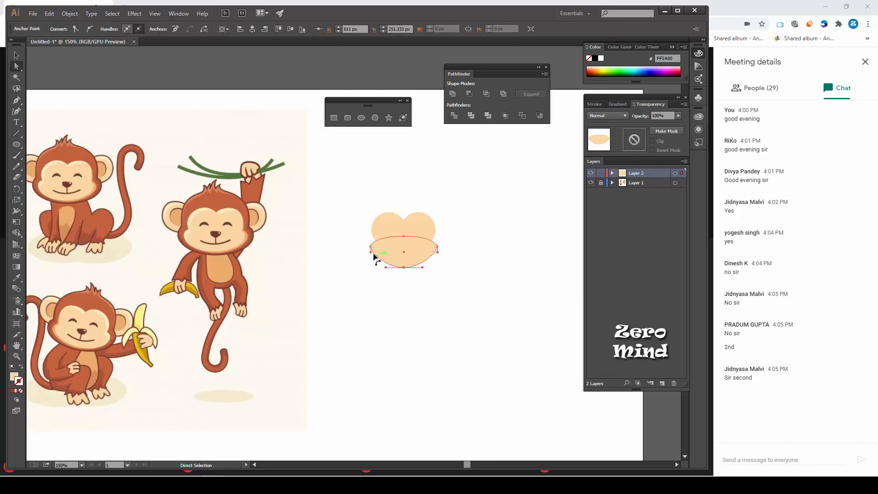
key(Up)
key(Up)
key(Up)
key(Up)
- Delete the wide ellipse below the two peach circles
click(478, 281)
click(417, 254)
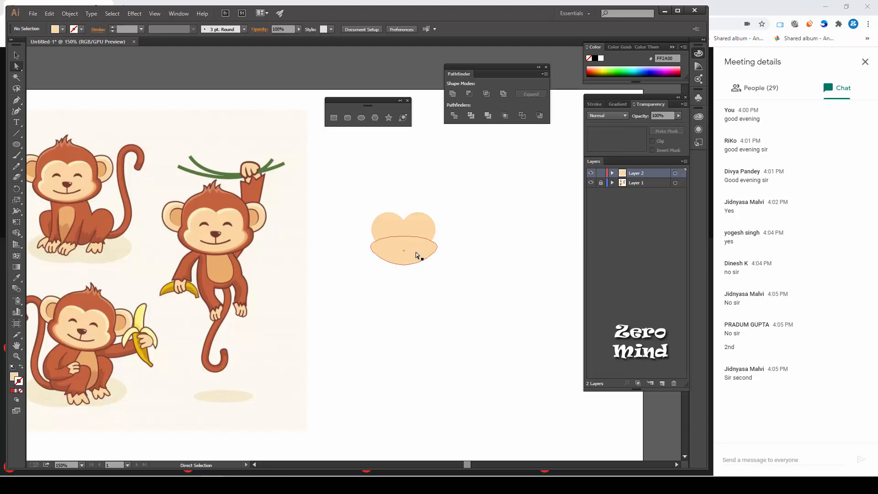
key(Delete)
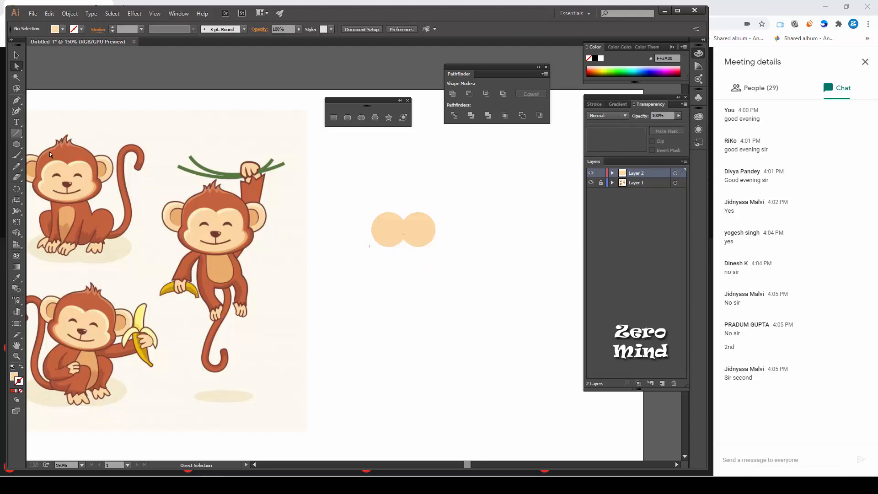
- Place smaller copies of the peach circle at the lower outer edges of the two circles to form cheeks
click(421, 229)
key(v)
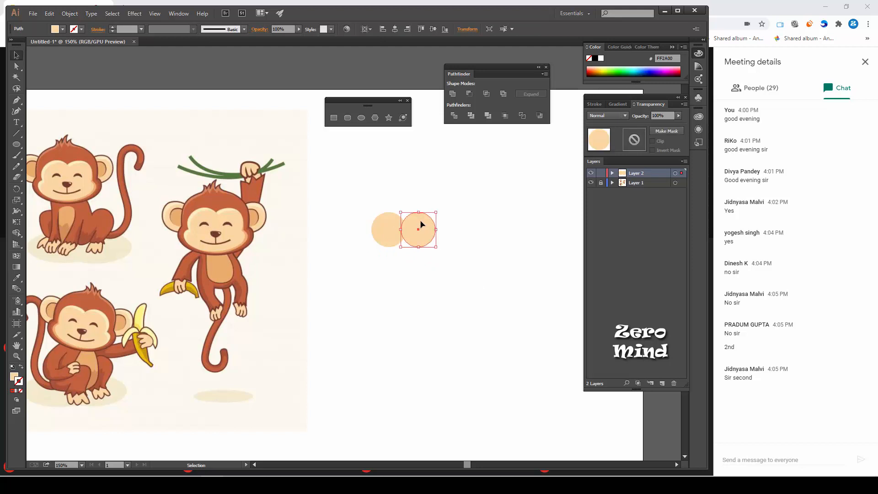
drag(428, 228, 433, 254)
click(467, 237)
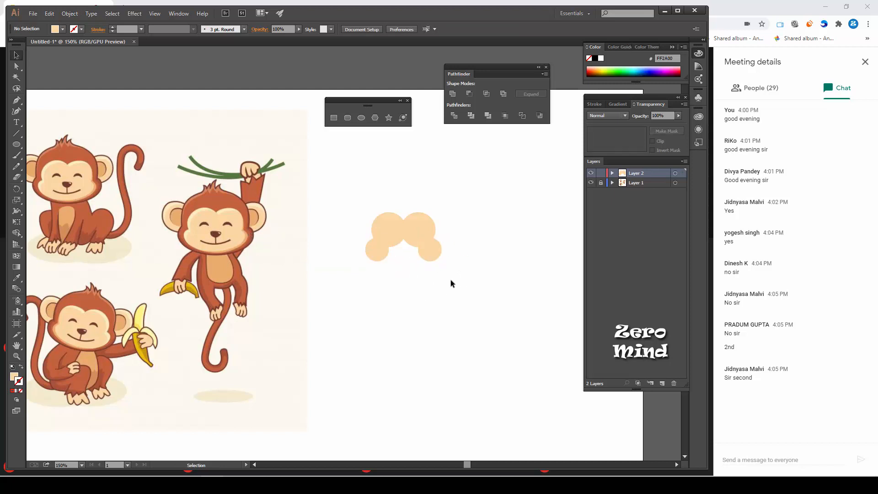
- Copy a peach circle downward and stretch it into a wide ellipse spanning both small cheek circles
mouse_move(415, 232)
mouse_down()
mouse_move(406, 270)
mouse_move(404, 233)
mouse_up()
drag(405, 282, 439, 252)
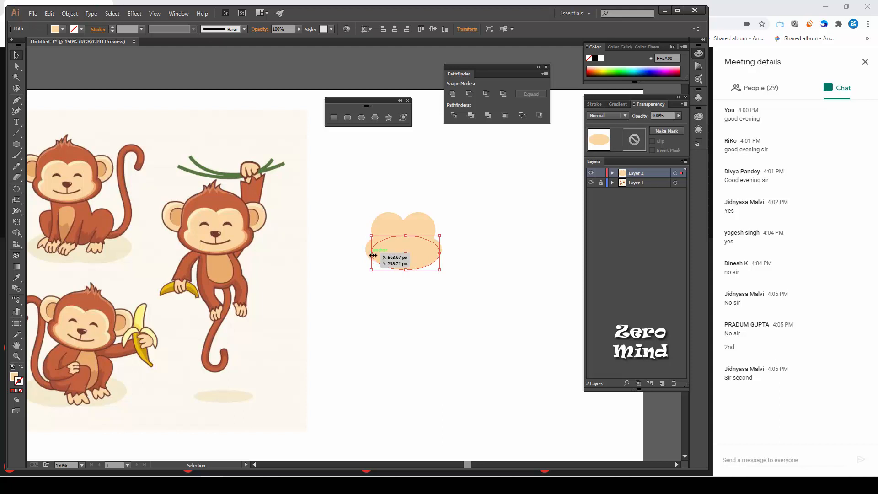
drag(373, 255, 367, 255)
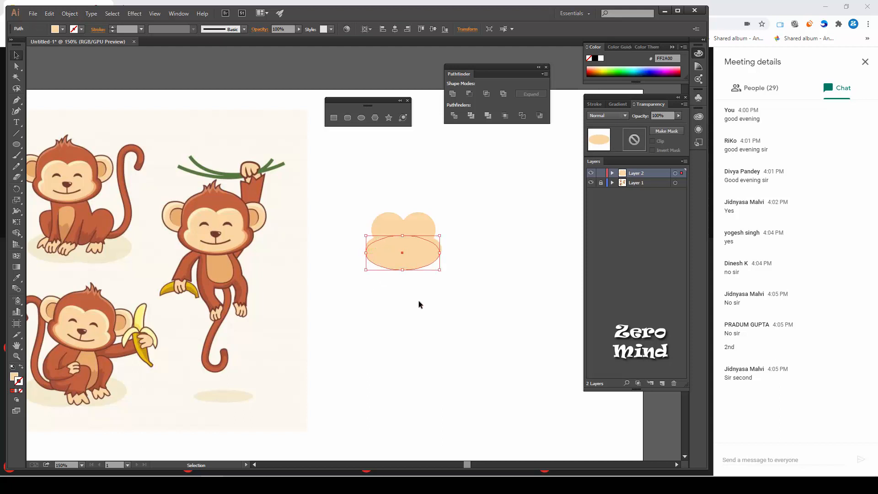
click(504, 264)
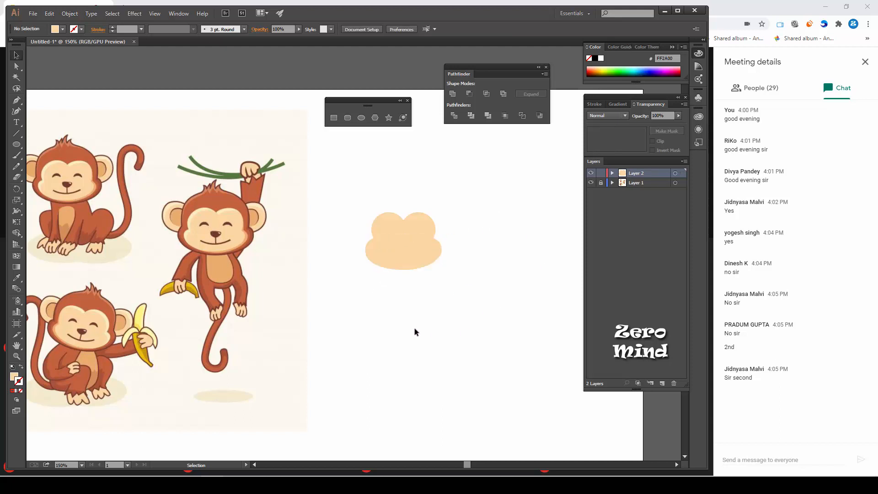
drag(465, 291, 447, 278)
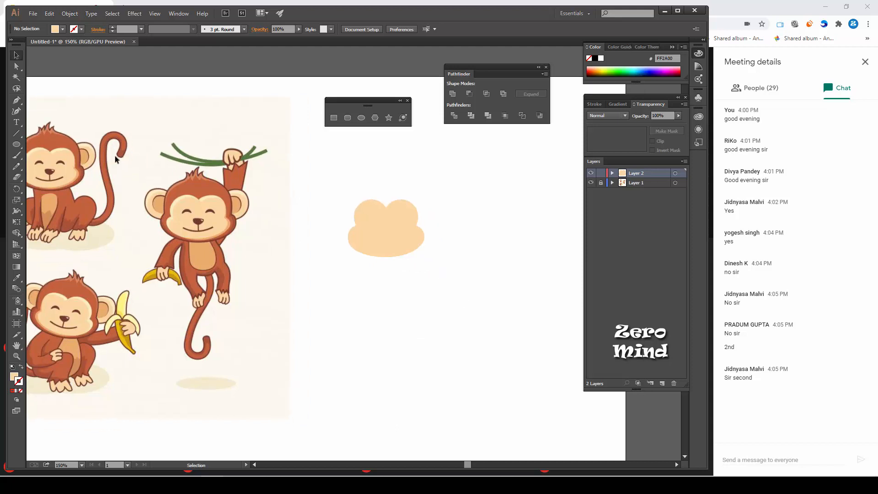
click(17, 100)
click(455, 343)
click(485, 324)
drag(485, 324, 528, 343)
key(ctrl)
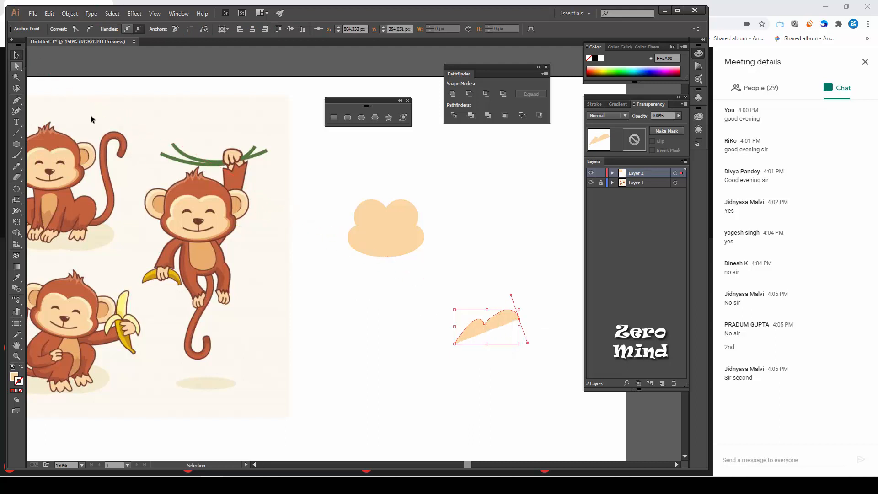
key(v)
drag(409, 391, 536, 280)
key(Delete)
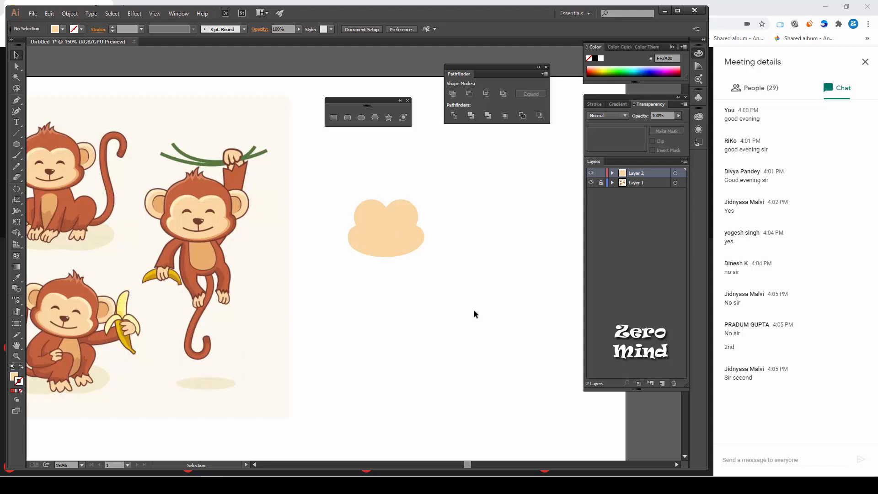
- Merge all the overlapping peach circles and the ellipse into one face shape with Shape Builder
drag(509, 186, 334, 312)
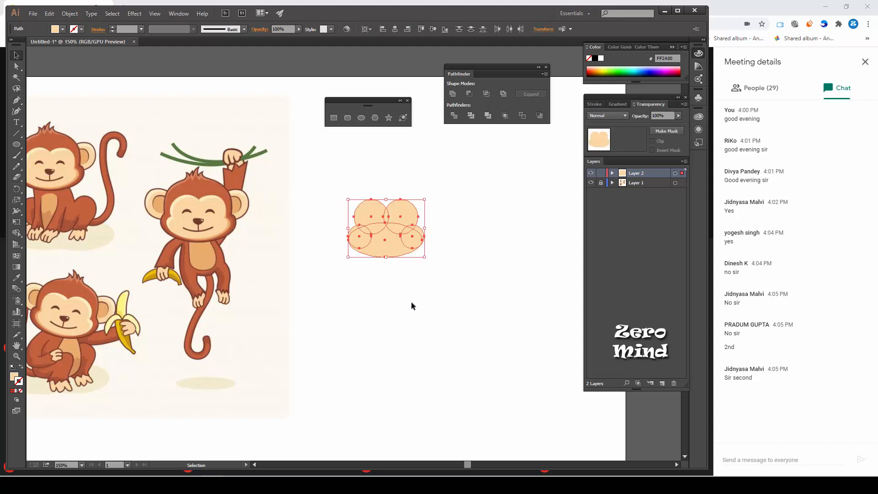
key(shift+m)
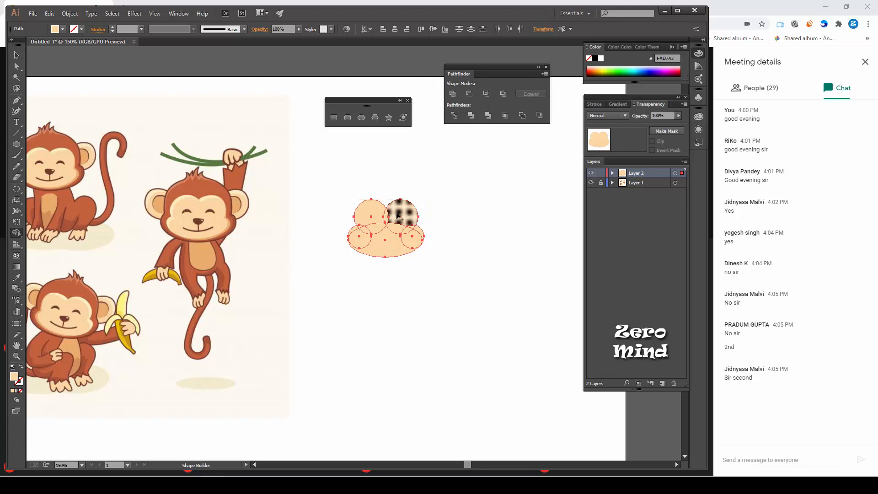
mouse_move(398, 216)
mouse_down()
mouse_move(364, 237)
mouse_move(401, 235)
mouse_move(408, 219)
mouse_move(379, 220)
mouse_move(393, 232)
mouse_move(422, 228)
mouse_move(353, 234)
mouse_up()
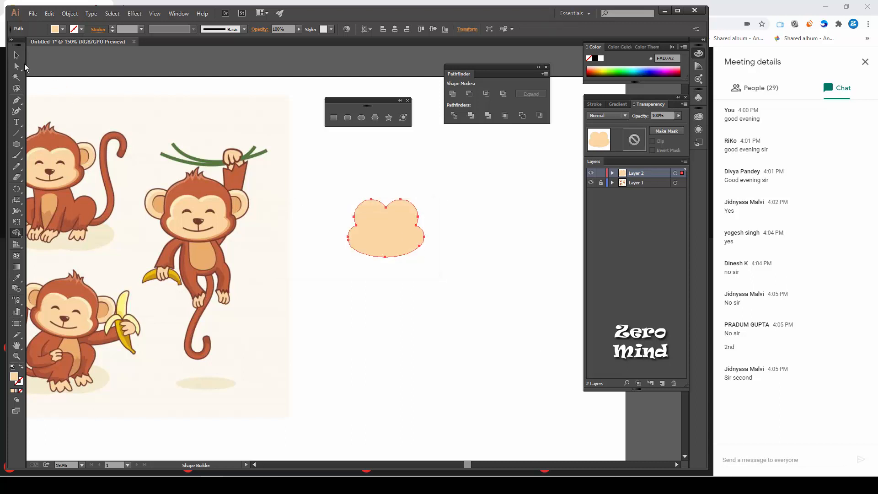
click(16, 55)
click(433, 284)
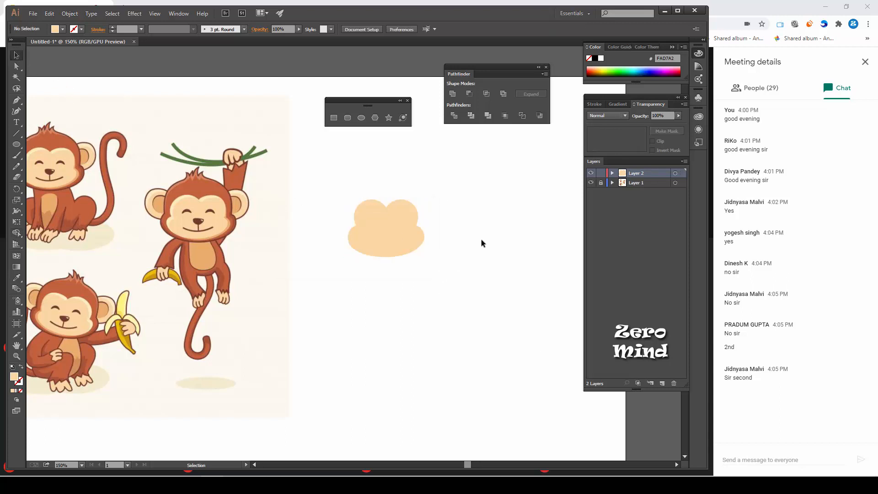
- Paste a copy of the merged face shape in front in the same place and lock that front copy in Layer 2
click(376, 240)
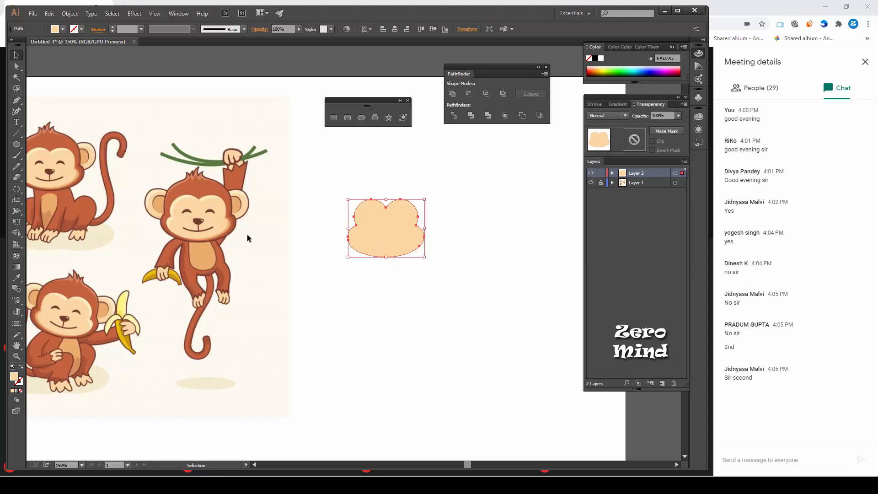
scroll(228, 240, up, 2)
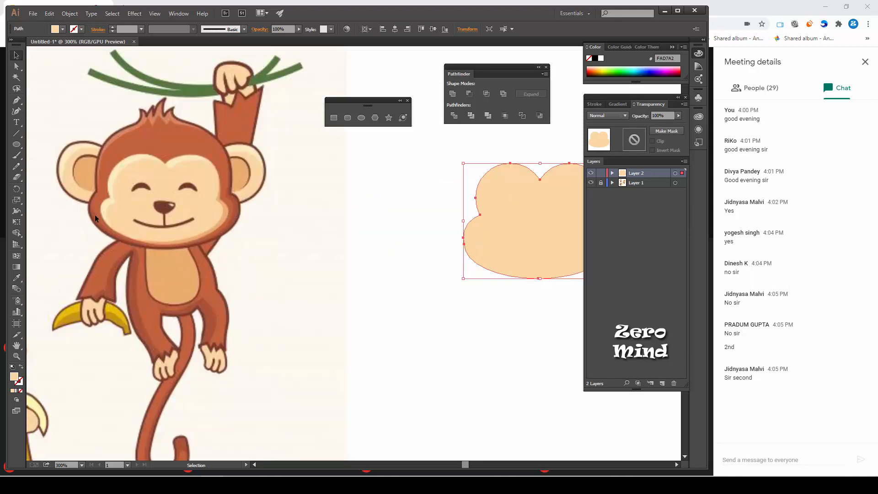
drag(542, 339, 426, 333)
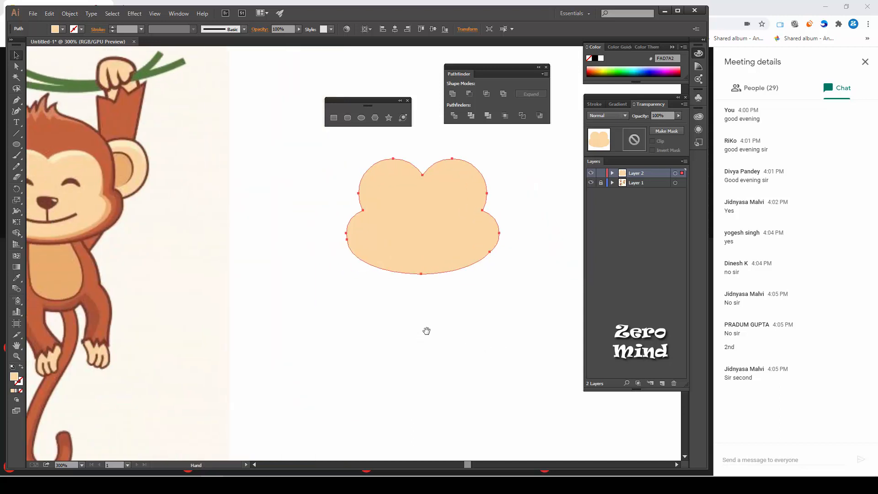
key(ctrl+minus)
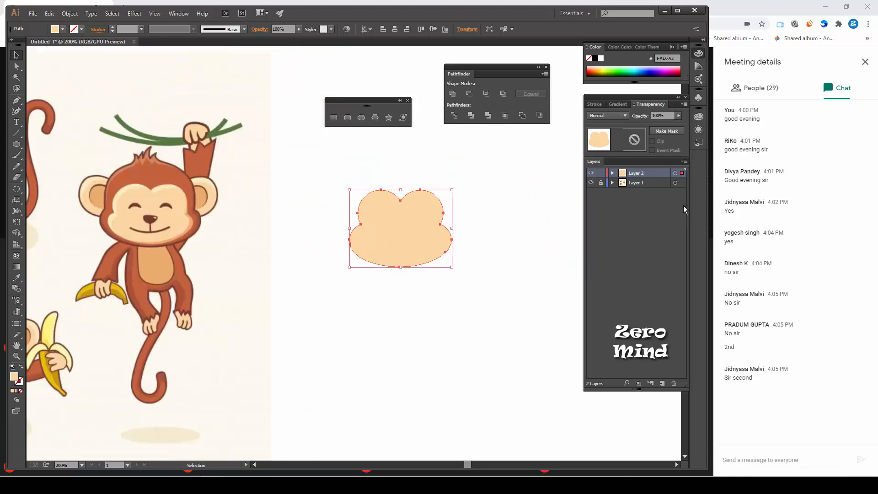
click(613, 173)
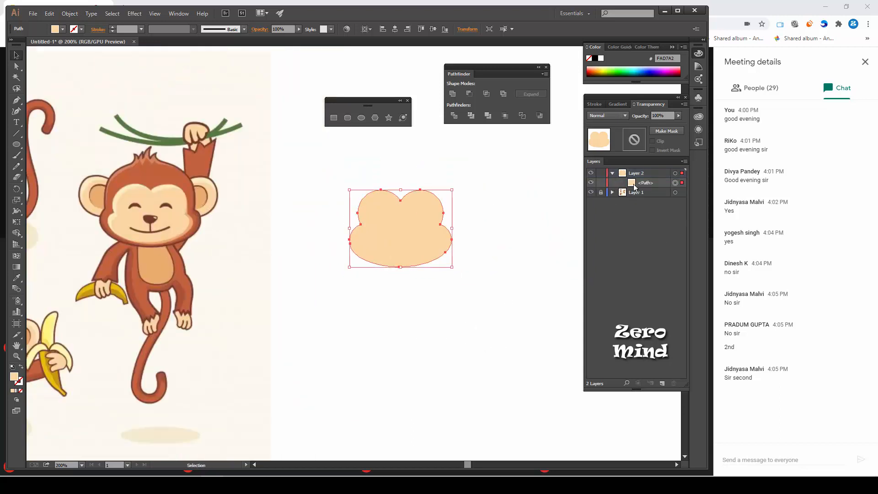
key(a)
key(v)
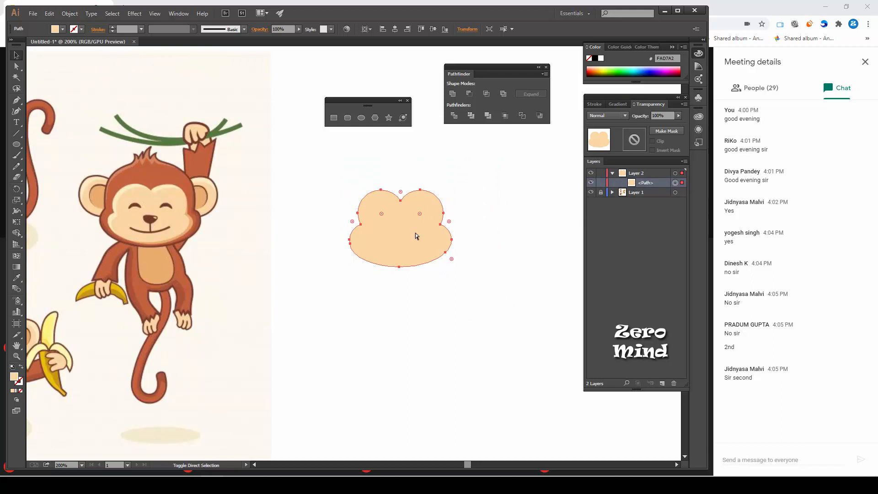
key(ctrl+c)
key(ctrl+f)
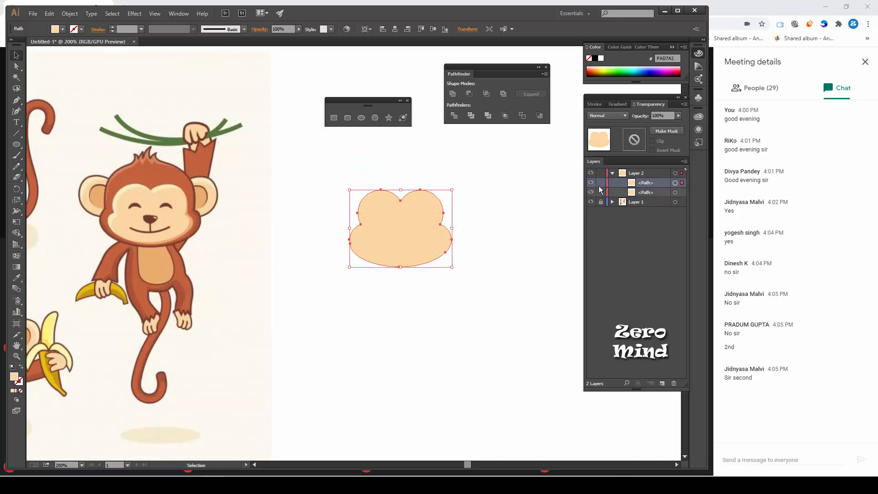
click(601, 183)
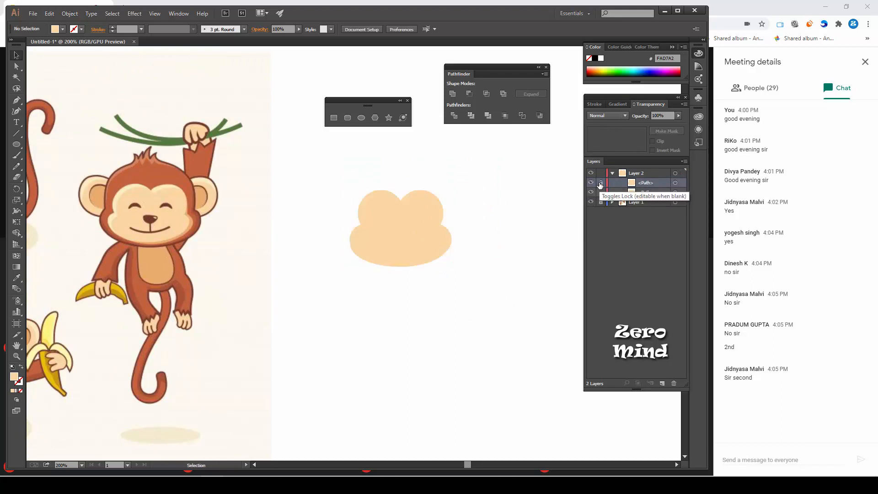
- Recolor the back face shape with the darker peach ECAC72 sampled from the shaded edge of the reference monkey's face
click(430, 246)
key(i)
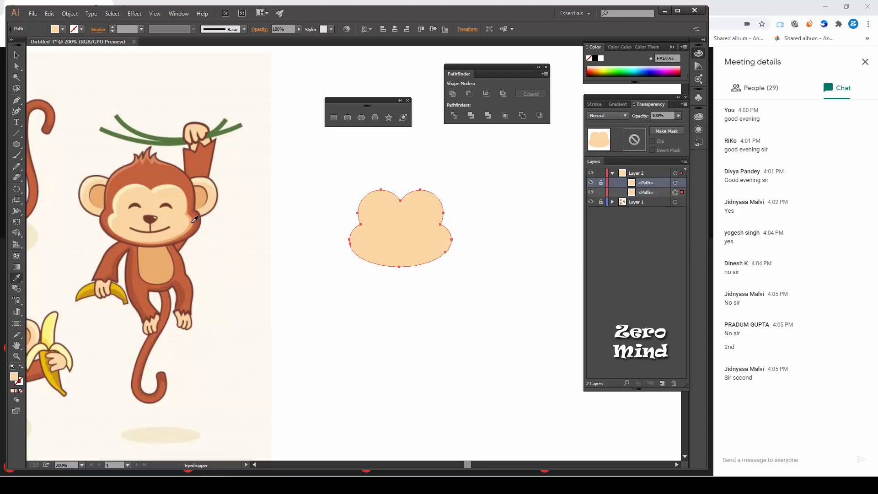
click(192, 222)
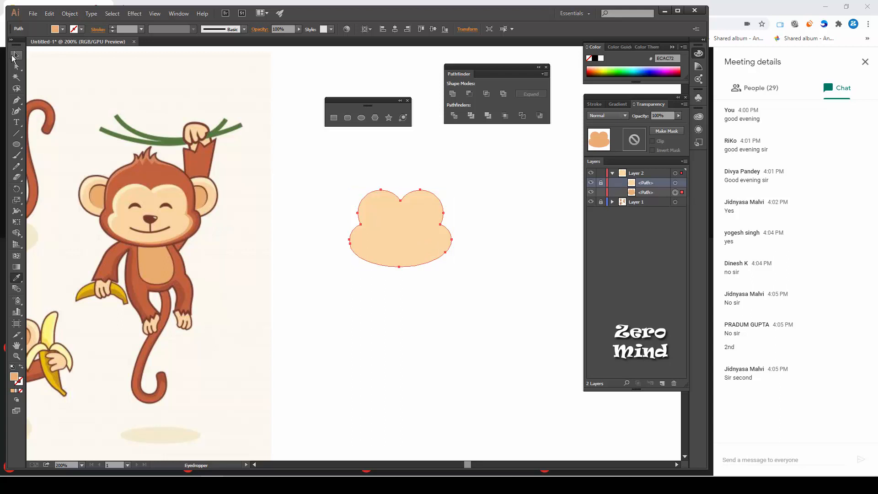
click(16, 55)
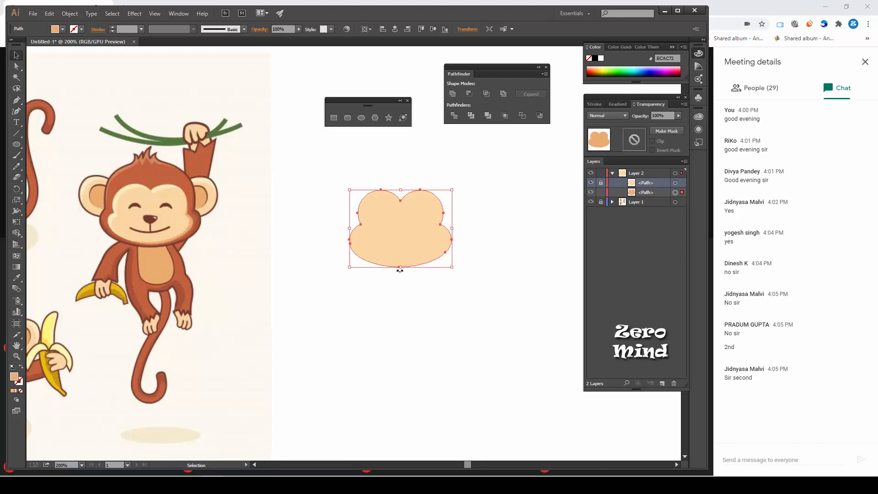
- Stretch the darker back face shape slightly downward and out to both sides so it forms a shadow rim
drag(401, 270, 400, 271)
drag(451, 230, 457, 230)
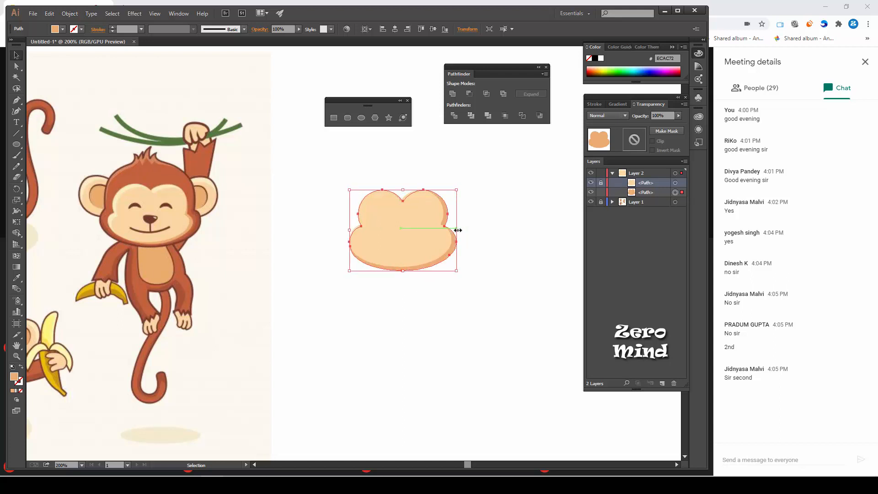
click(348, 229)
click(376, 234)
drag(350, 230, 344, 231)
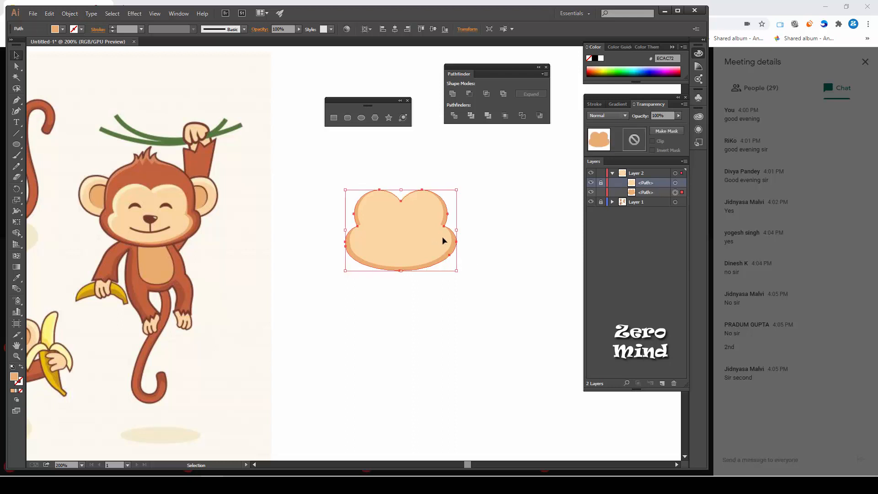
key(a)
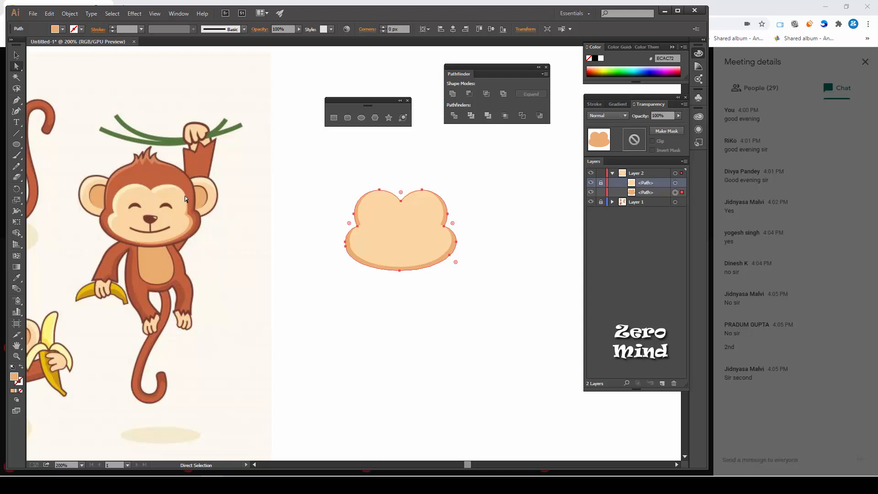
drag(499, 168, 401, 225)
key(Up)
key(Up)
key(Up)
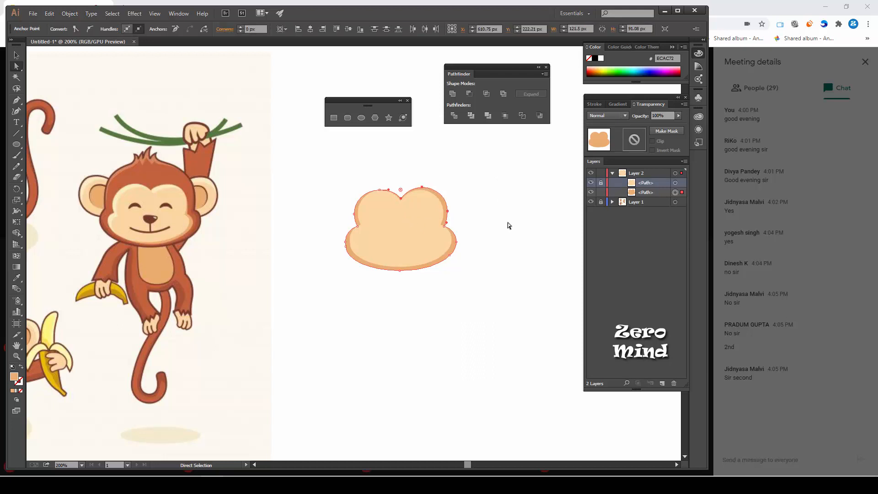
key(Up)
key(Up)
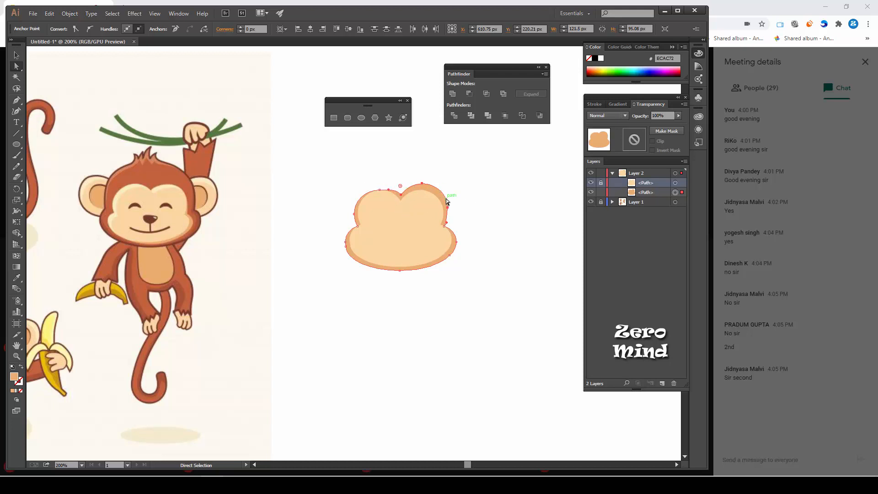
key(ctrl)
key(Down)
key(Down)
key(Down)
key(Down)
key(Down)
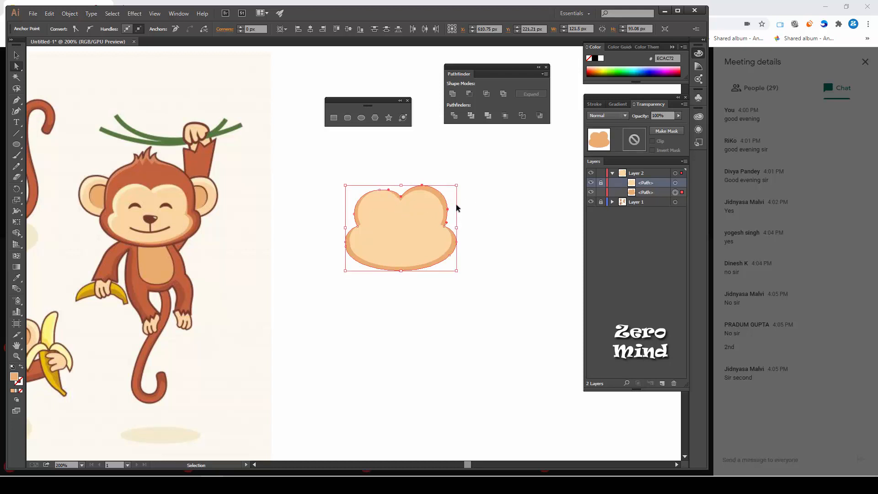
key(Down)
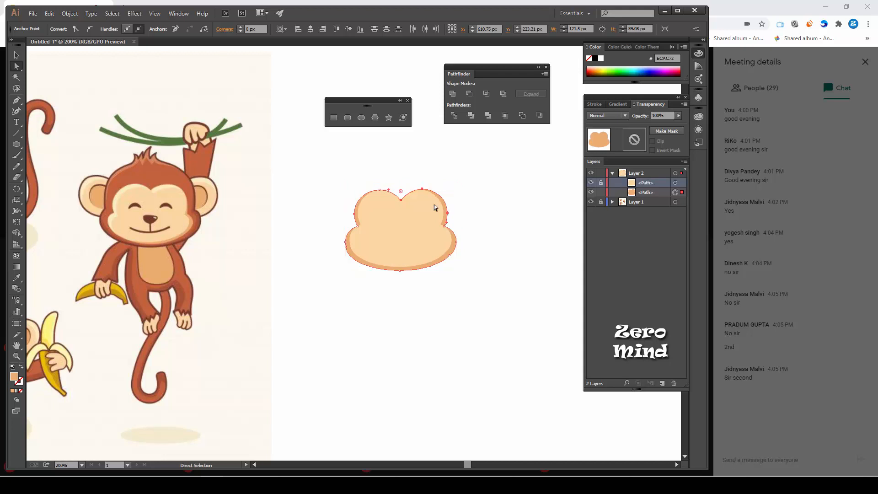
- Nudge the anchor points of both upper lobes of the darker face shape slightly upward to extend its rim
drag(318, 169, 490, 234)
key(Up)
key(Up)
key(Up)
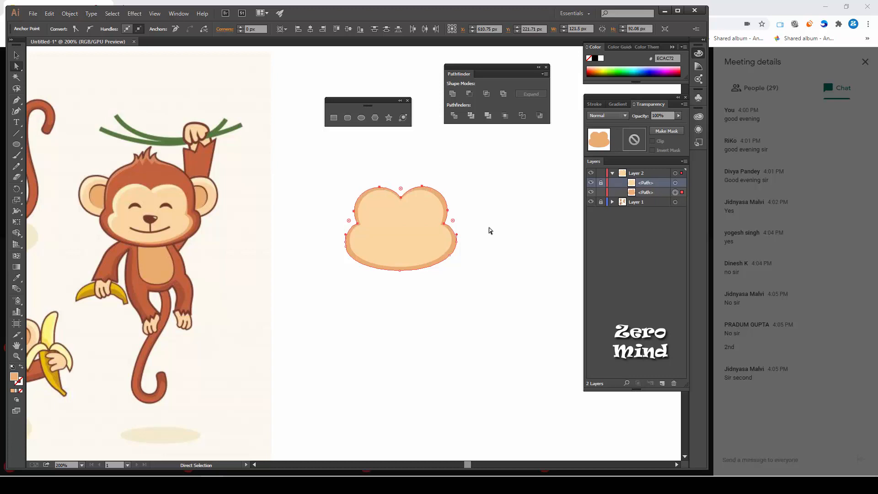
- Admit the waiting participant to the Google Meet call and return to the Illustrator document
click(804, 13)
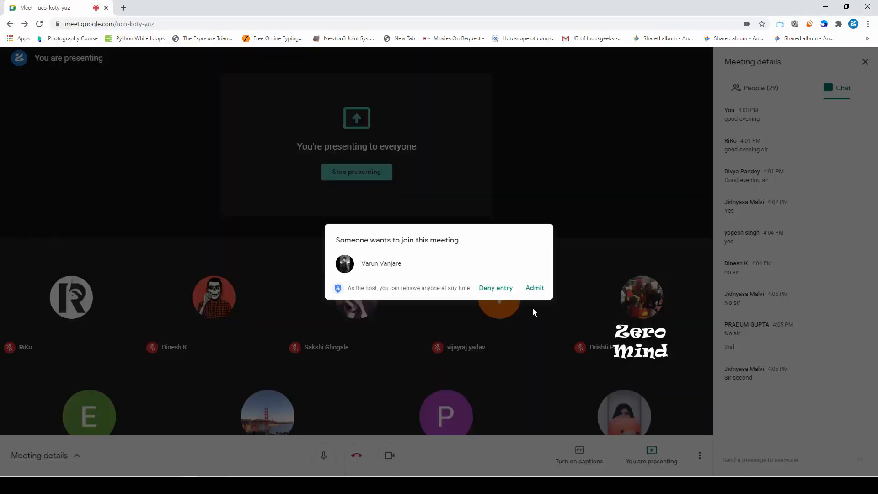
click(544, 292)
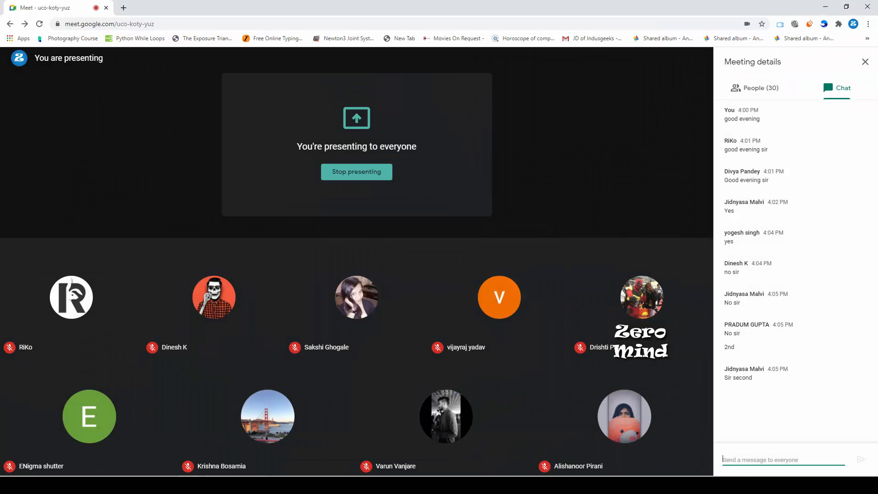
key(alt+Tab)
- Nudge the darker face shape's right upper-lobe anchors left and slightly down, and shift its right notch anchor slightly left
drag(495, 152, 399, 218)
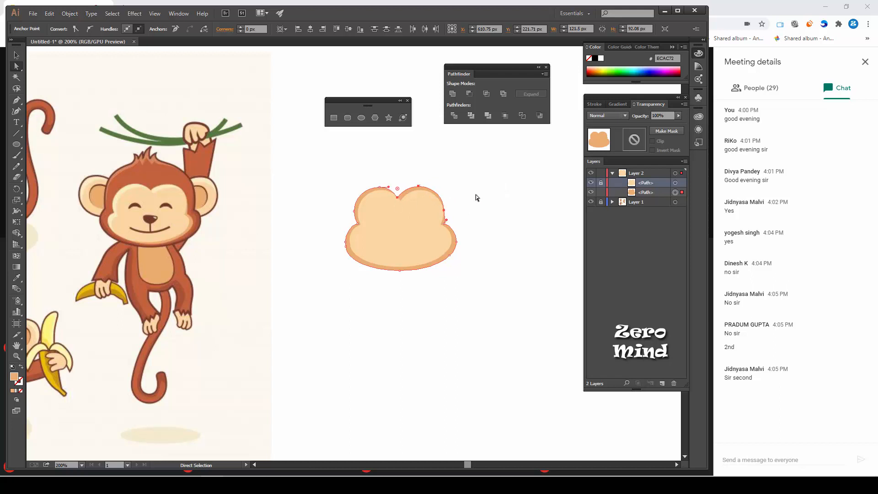
key(Down)
click(465, 212)
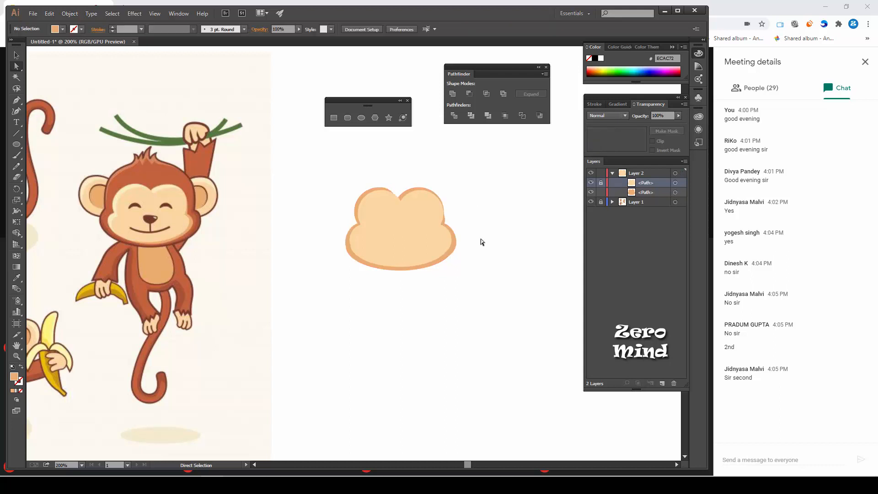
click(447, 223)
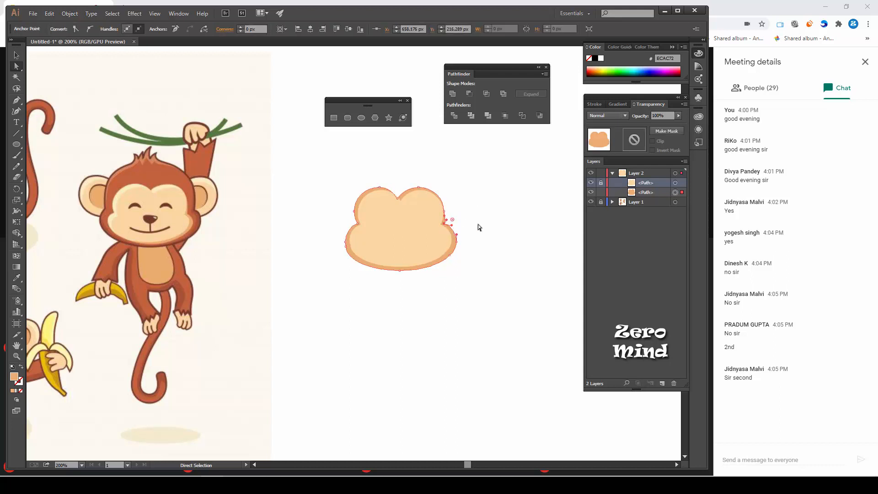
key(Left)
key(Left)
click(479, 226)
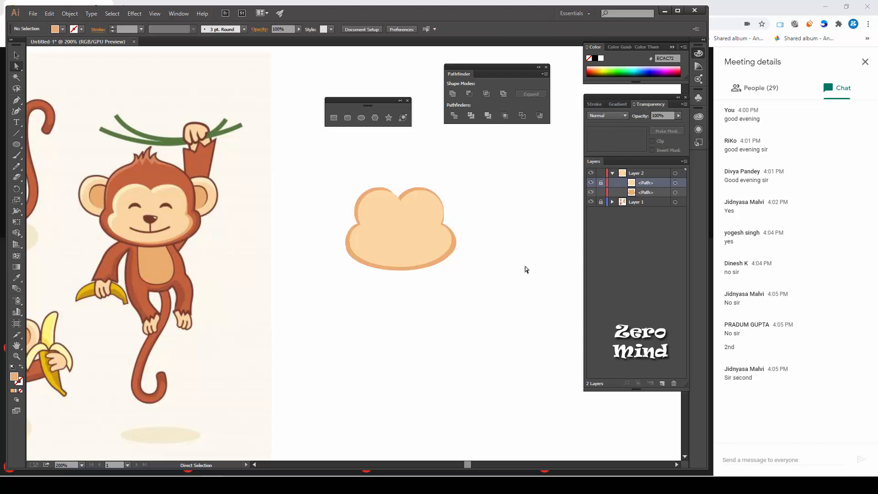
- Nudge the bottom anchor of the darker face shape upward to remove the shadow rim under the chin
click(394, 270)
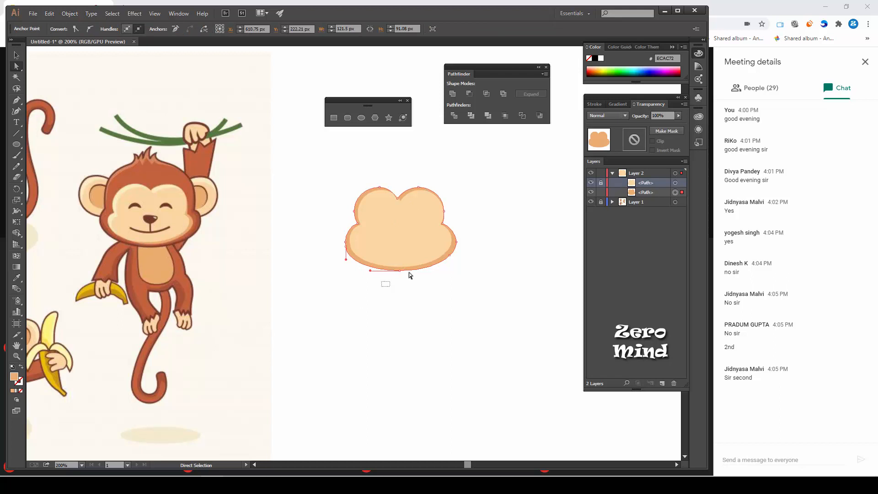
drag(416, 260, 416, 261)
key(Up)
key(Up)
key(Up)
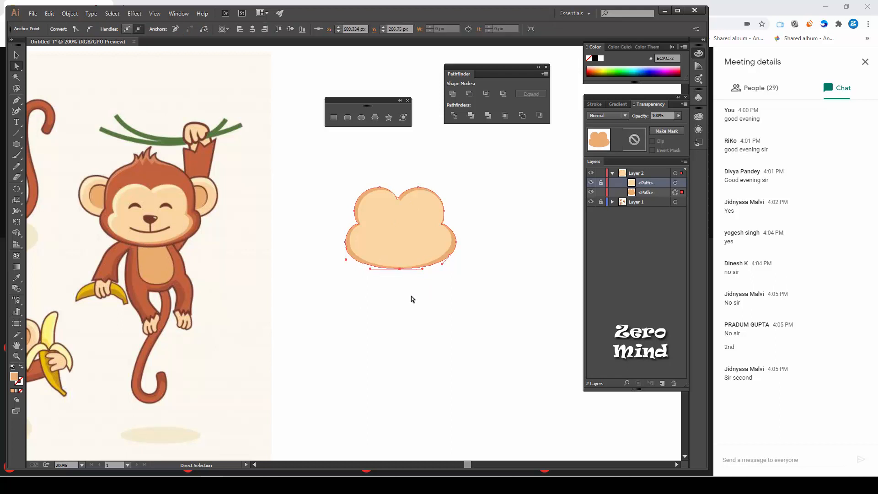
key(Up)
key(Up)
key(Up)
- Nudge the lower-left side anchor of the darker face shape upward to slim the rim on that cheek
drag(328, 235, 359, 273)
key(Up)
key(Up)
key(Up)
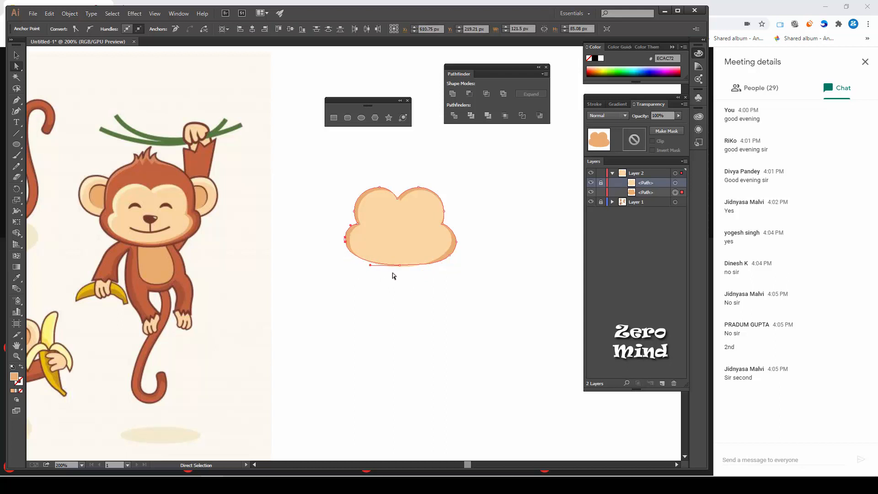
click(408, 281)
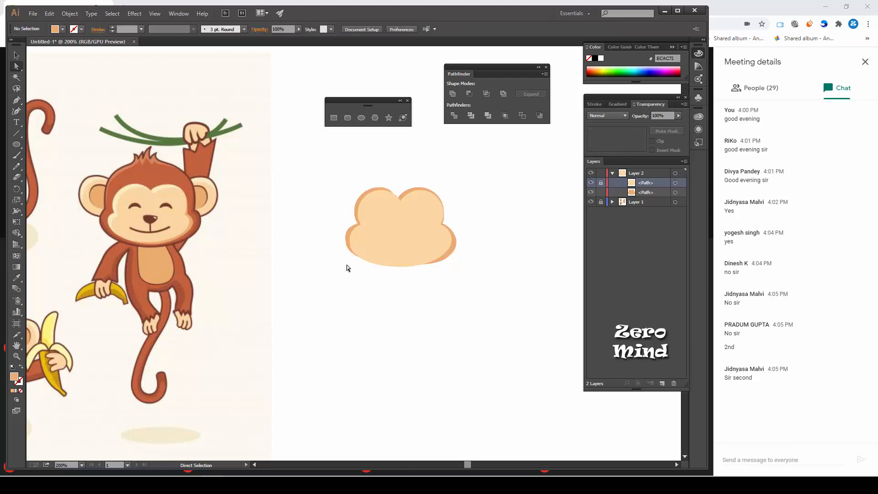
- Nudge the right-side anchors of the darker face shape slightly left to narrow the rim on that cheek
key(v)
click(451, 249)
key(a)
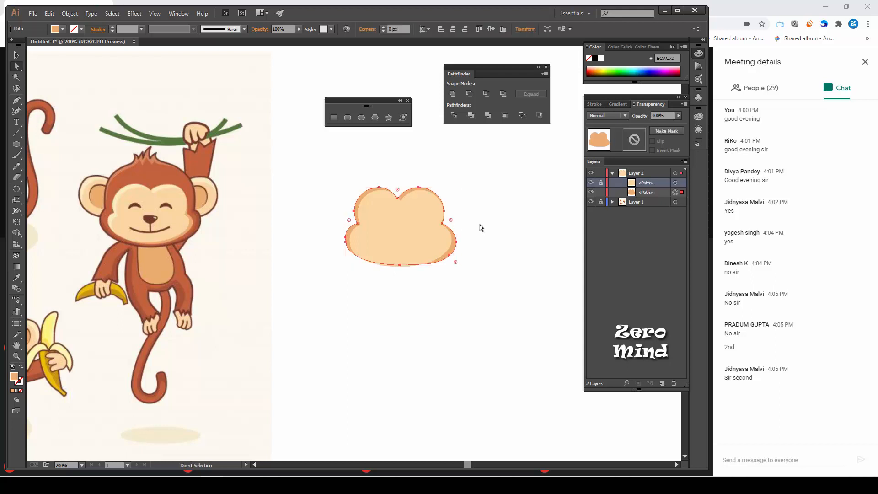
drag(484, 218, 416, 279)
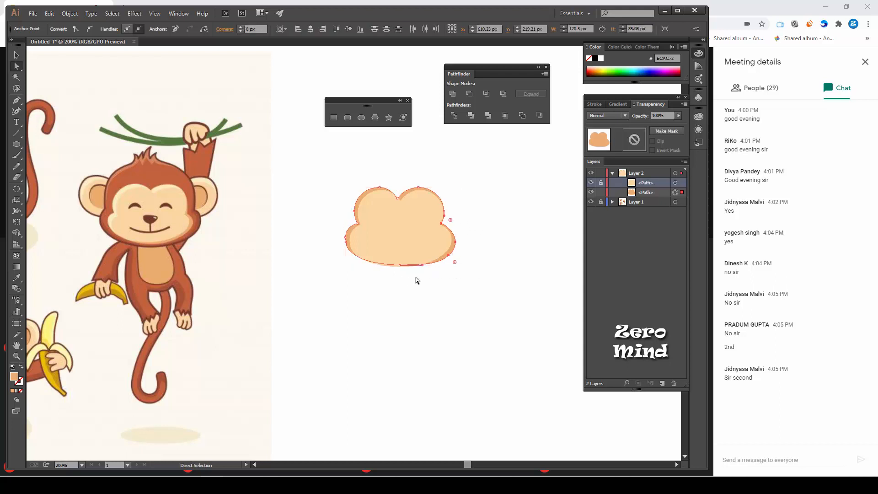
click(502, 255)
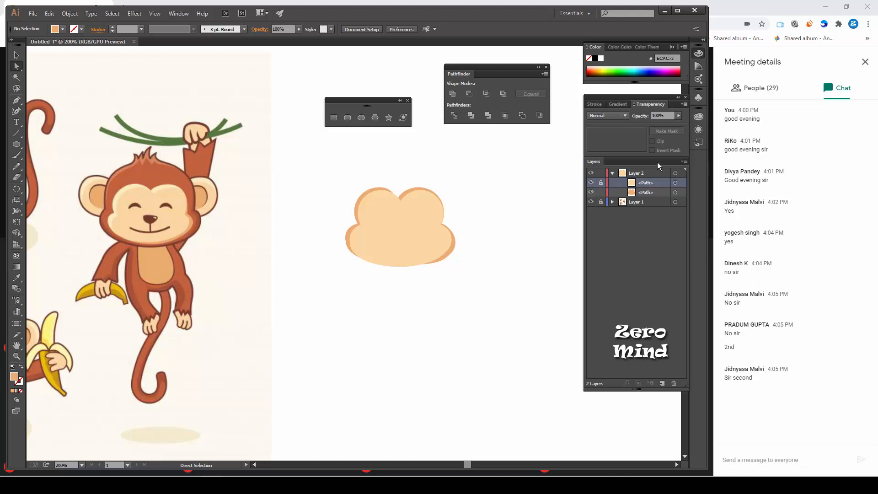
- Unlock the front face copy and split both overlapping face shapes with Pathfinder Divide
click(601, 182)
drag(338, 168, 516, 302)
click(454, 115)
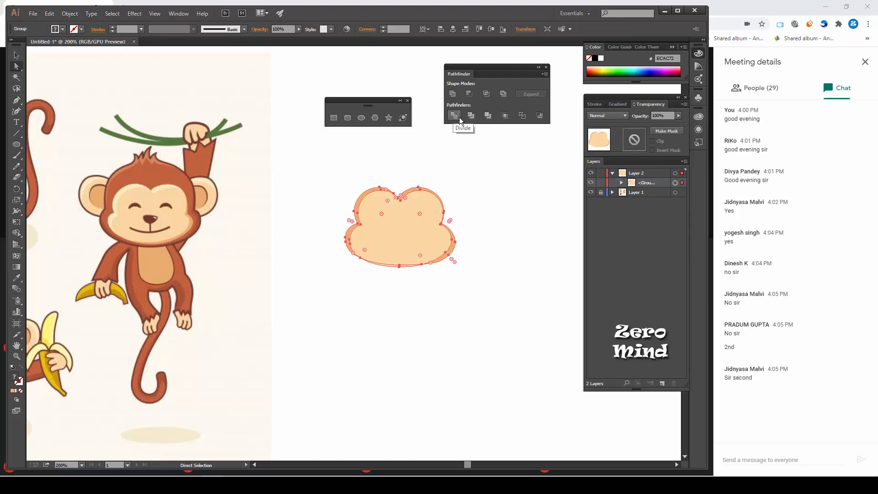
click(472, 252)
- Recolor the divided left rim of the face with the light cream highlight sampled from the reference monkey's face edge
click(448, 255)
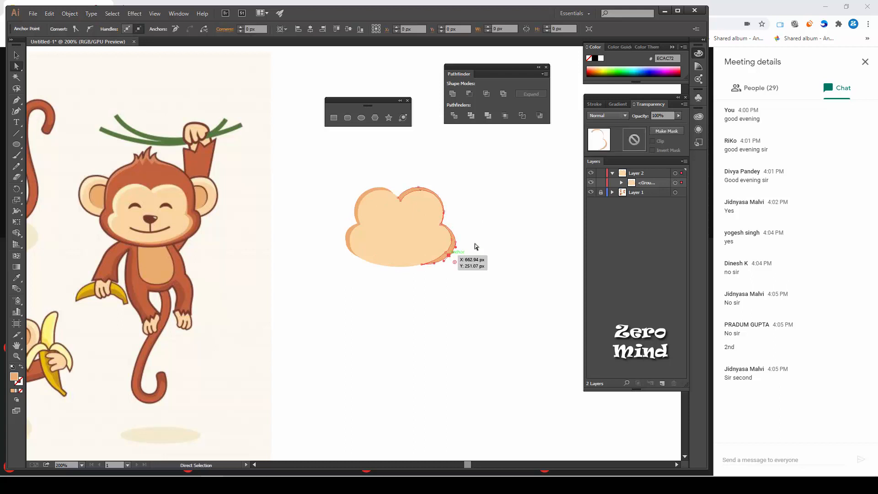
click(372, 193)
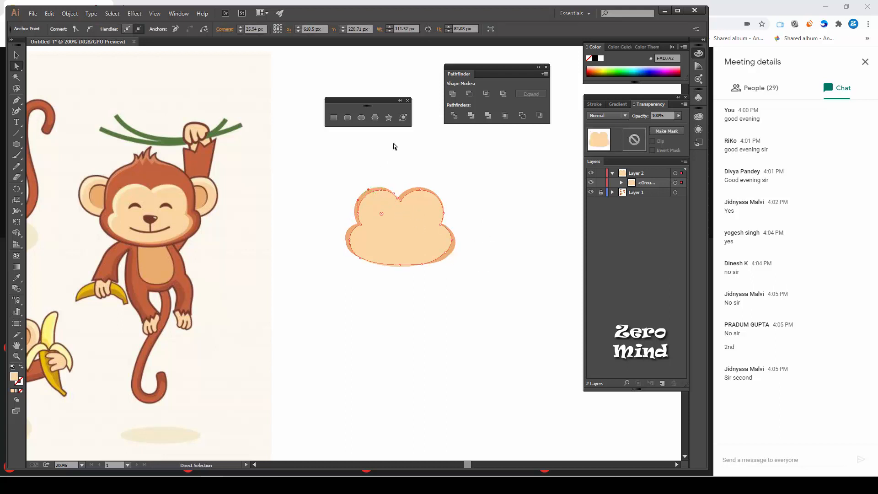
click(336, 170)
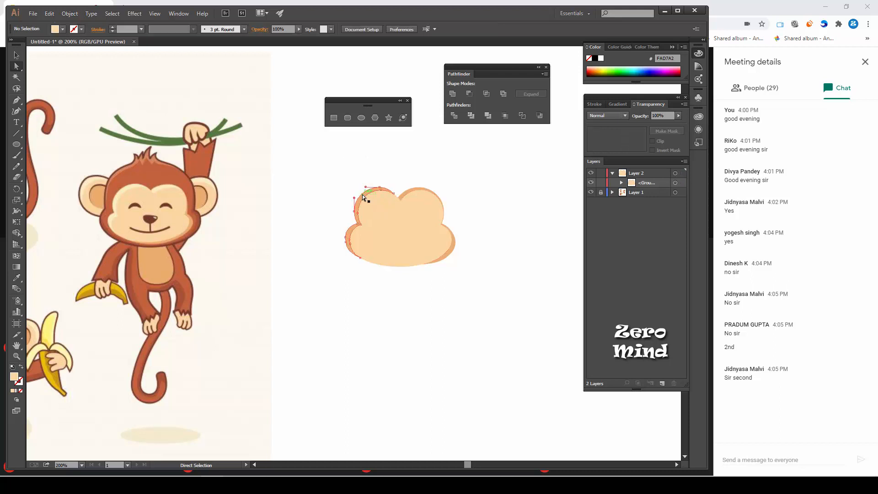
click(364, 197)
key(i)
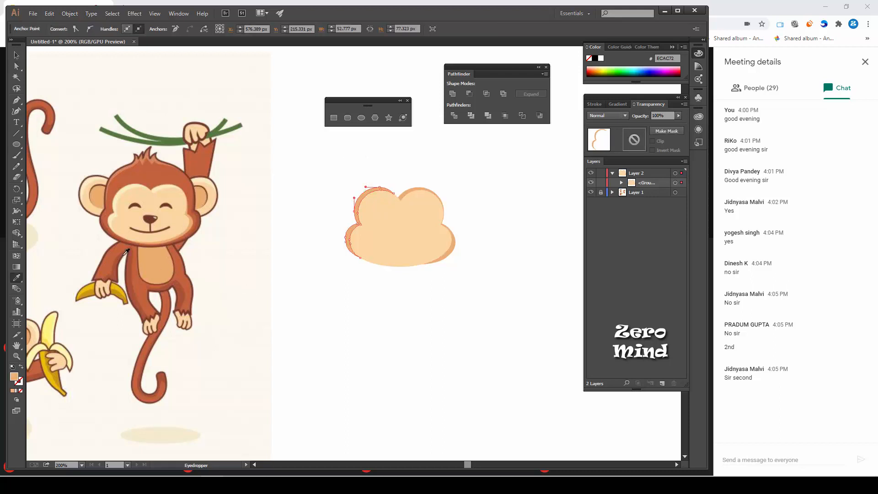
click(117, 195)
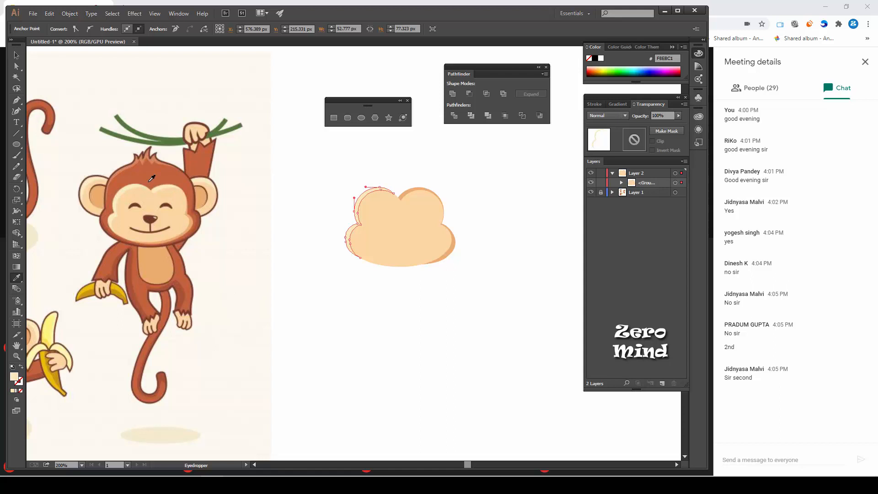
click(17, 55)
click(457, 327)
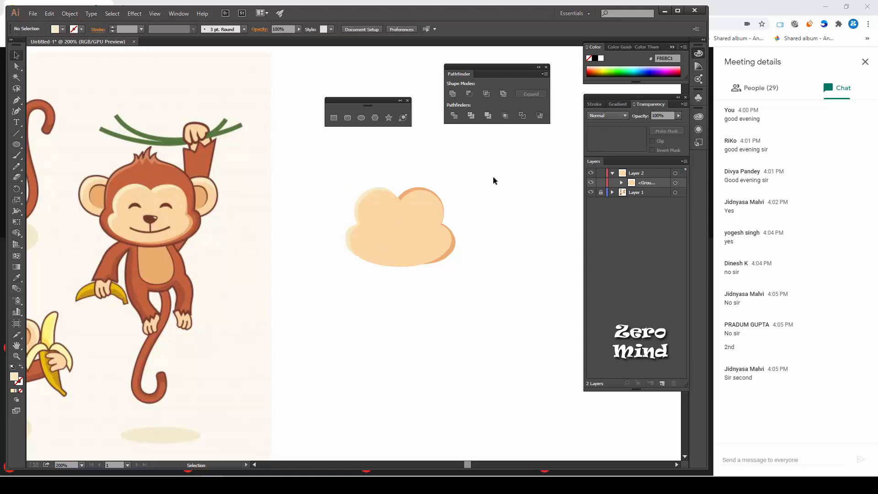
drag(493, 176, 307, 298)
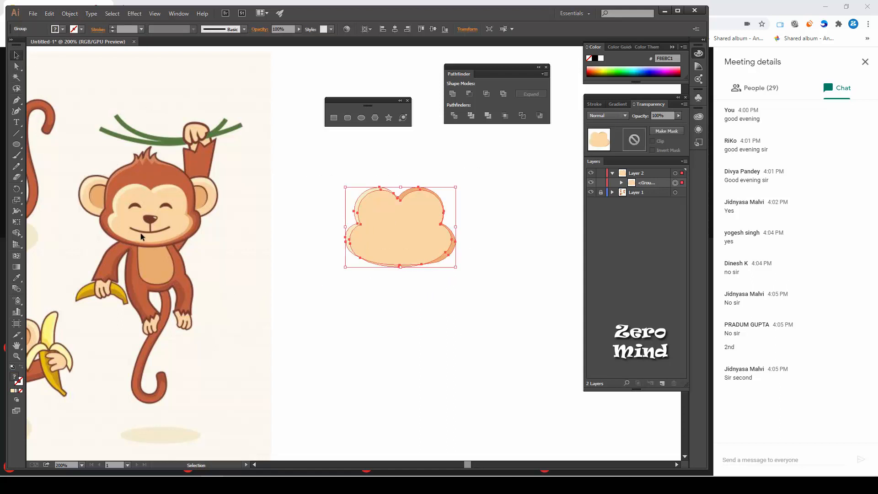
click(475, 297)
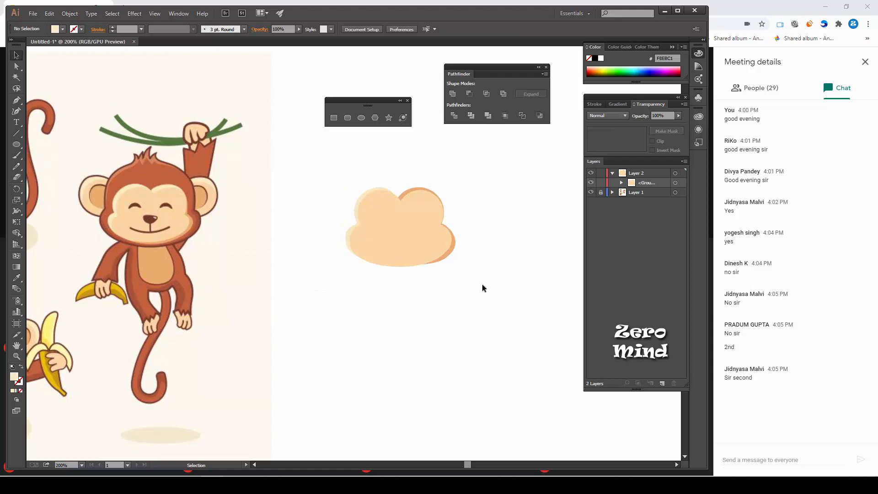
drag(489, 177, 317, 281)
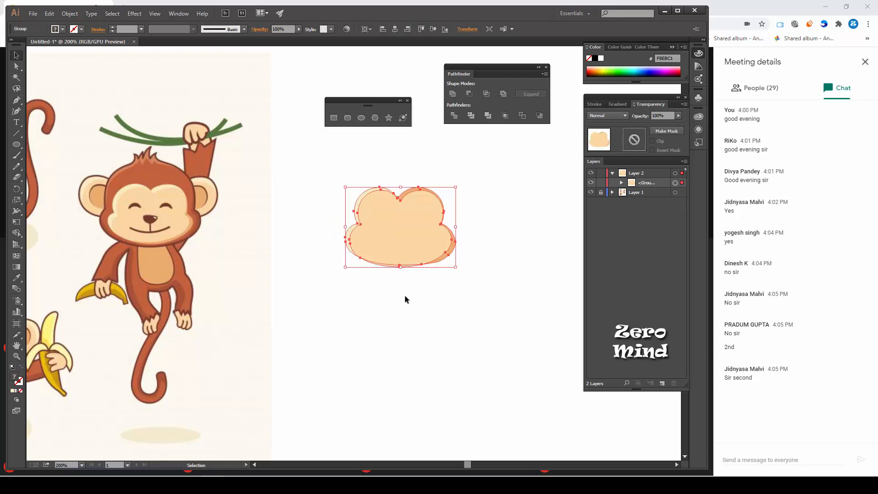
key(a)
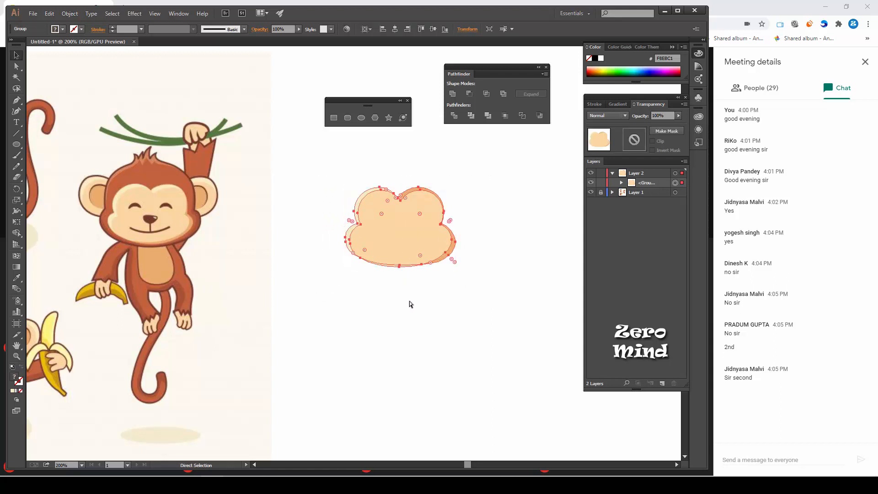
key(v)
click(409, 303)
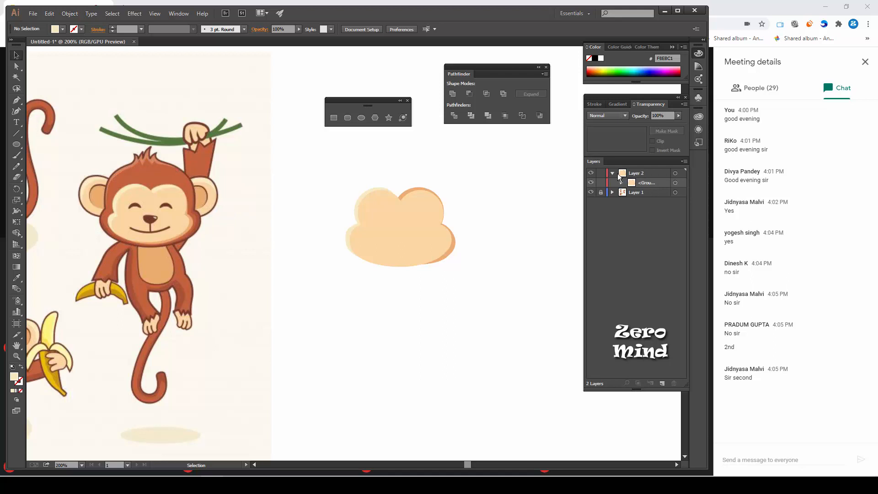
- Lock the divided face group and draw a circle about 130 px in diameter over the face
click(601, 182)
click(20, 145)
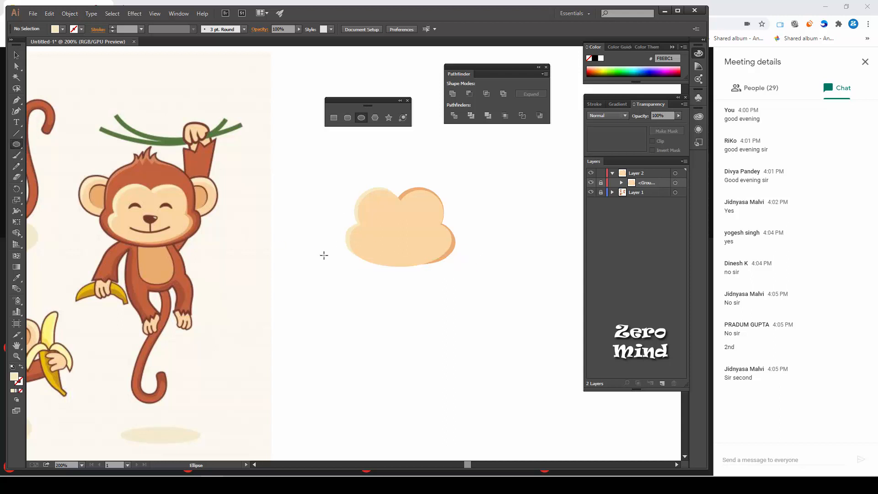
mouse_move(379, 203)
mouse_down()
mouse_move(476, 248)
mouse_move(406, 224)
mouse_move(389, 237)
mouse_move(438, 251)
mouse_up()
key(v)
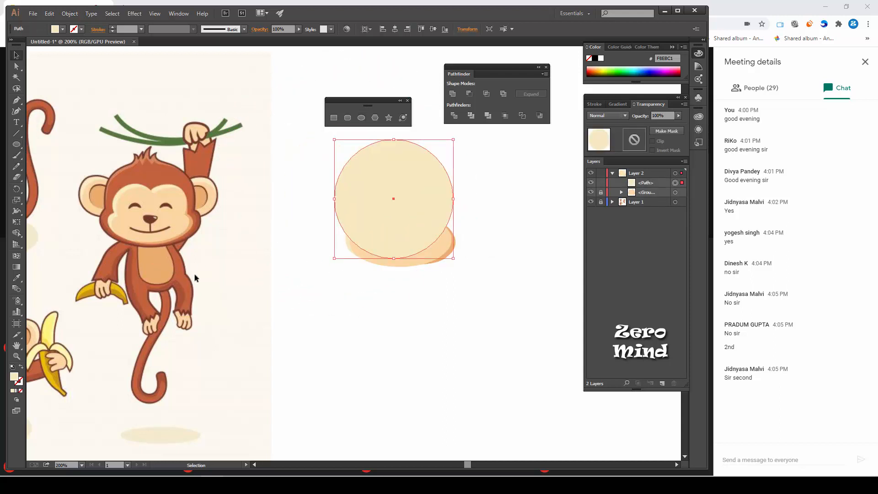
- Fill the circle with the reddish brown C3623D sampled from the reference monkey's head and send it behind the face group
key(i)
click(180, 181)
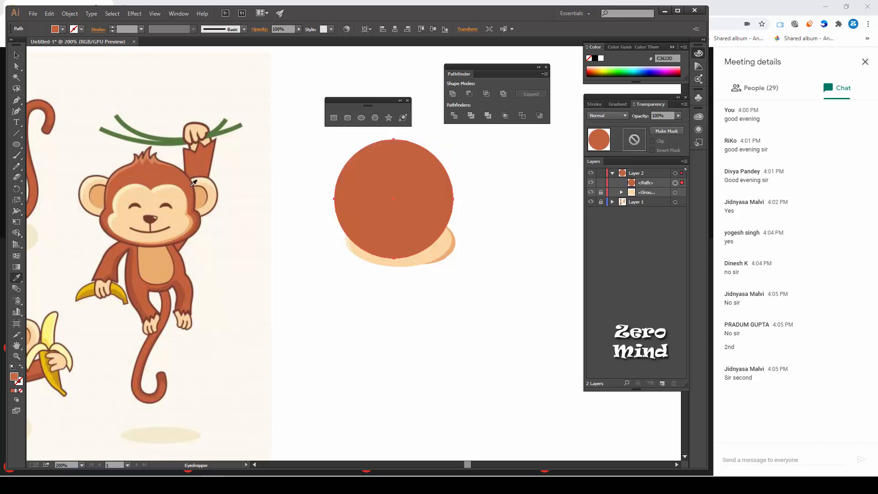
key(v)
key(ctrl)
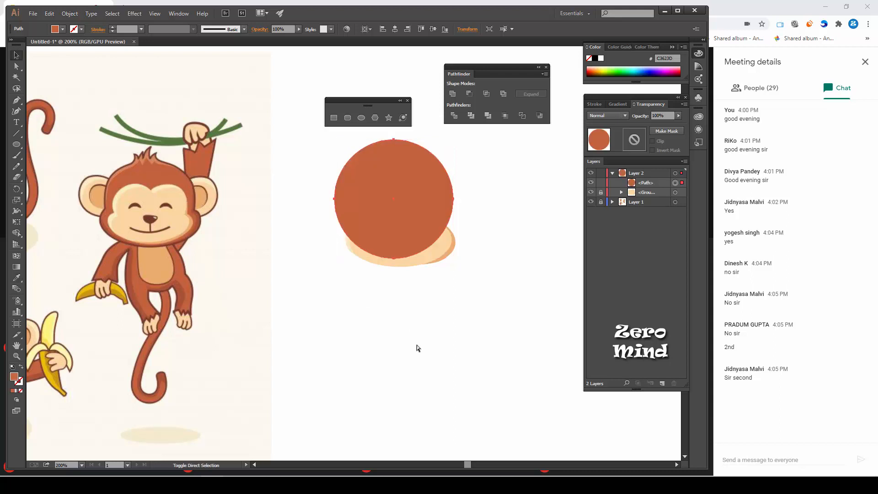
key(ctrl+[)
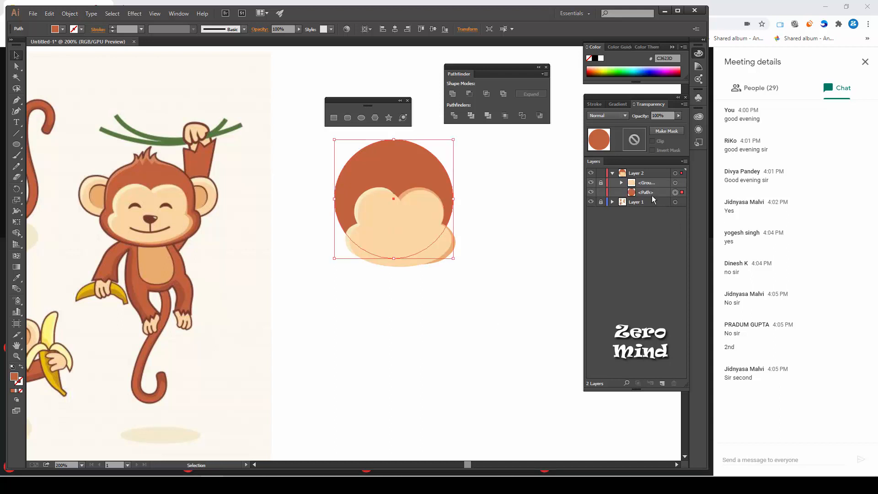
- Move the brown head circle down behind the face and nudge it to center it on the face shape
drag(414, 169, 422, 183)
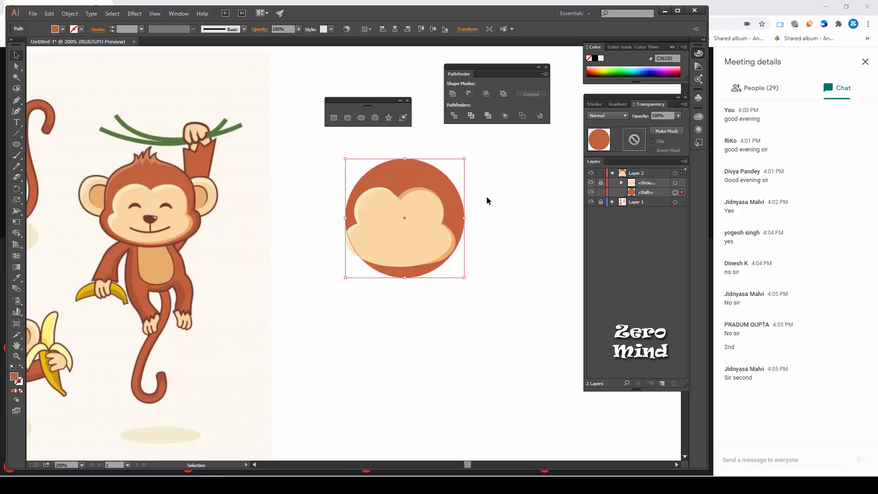
key(Up)
key(Up)
key(Up)
key(Up)
key(Up)
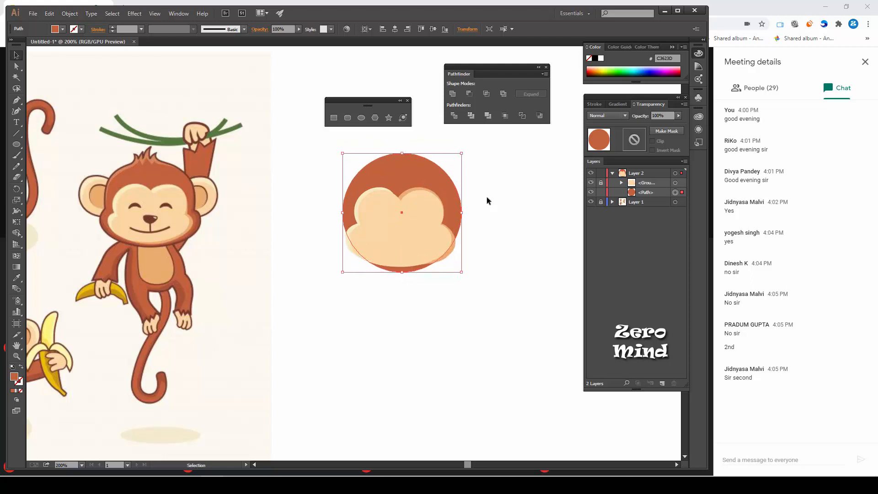
key(Left)
key(Left)
key(Down)
key(Down)
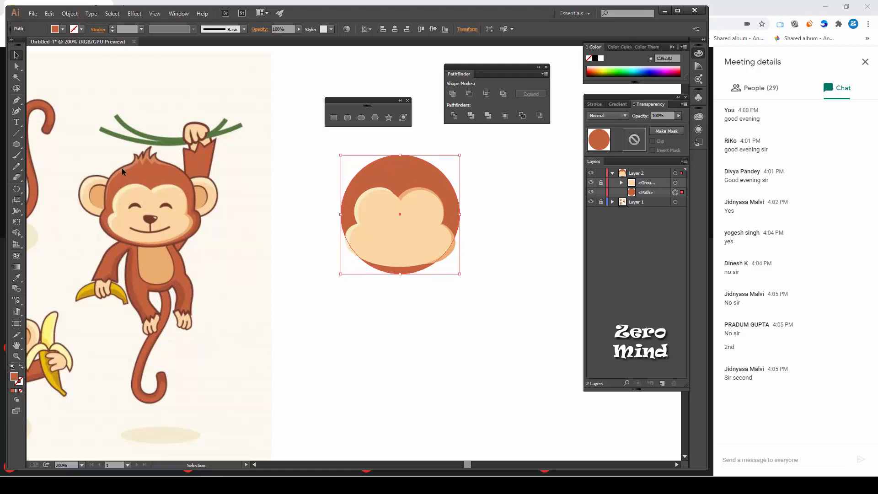
- Raise the left and right side anchors of the brown head circle to broaden its upper part
key(a)
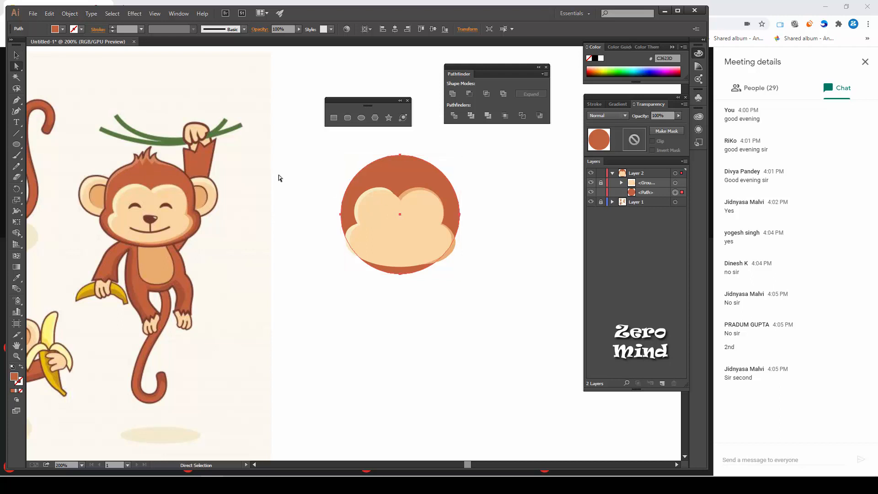
drag(283, 181, 498, 235)
key(Up)
key(Up)
key(Up)
key(Up)
key(Up)
key(Up)
key(Up)
key(Up)
key(Up)
key(Up)
key(Up)
key(Up)
key(Up)
key(Up)
key(Up)
key(Up)
key(Up)
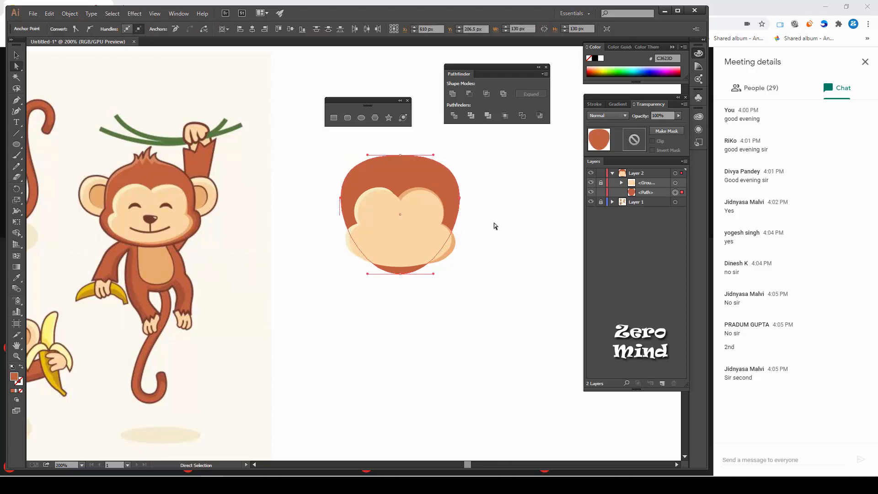
- Raise the bottom anchor of the brown head shape to Y 246.5 px so it tucks behind the face
click(16, 56)
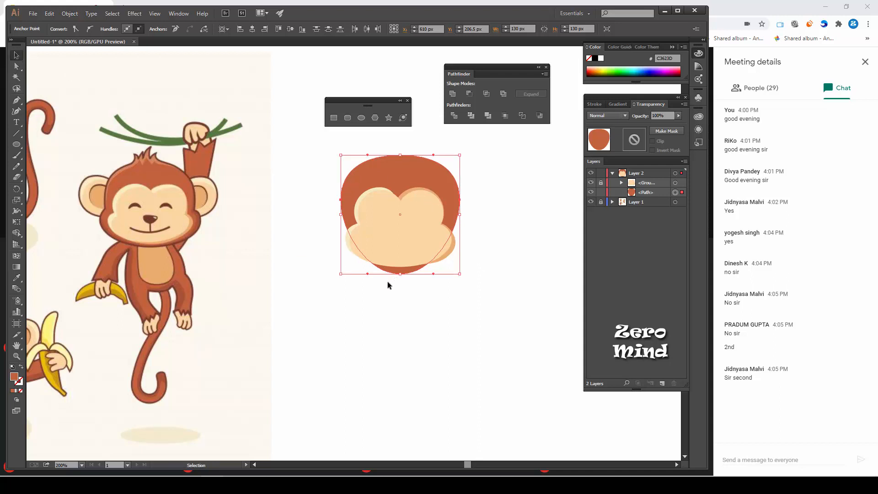
key(a)
drag(382, 263, 419, 287)
key(Up)
key(Up)
key(Up)
key(Up)
key(Up)
key(Up)
key(Up)
key(Up)
key(Up)
key(Up)
key(Up)
key(Up)
key(Up)
key(Up)
key(Up)
key(Up)
key(Up)
key(Up)
key(Up)
key(Up)
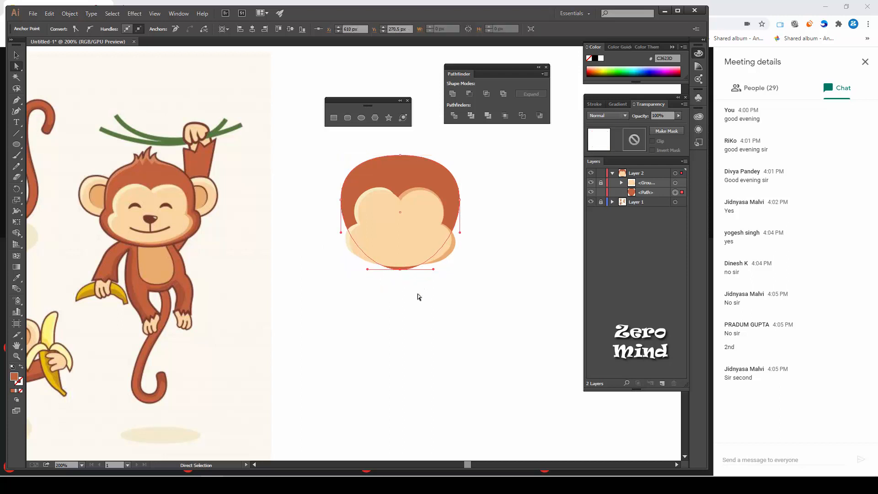
key(Up)
key(Up)
key(Up)
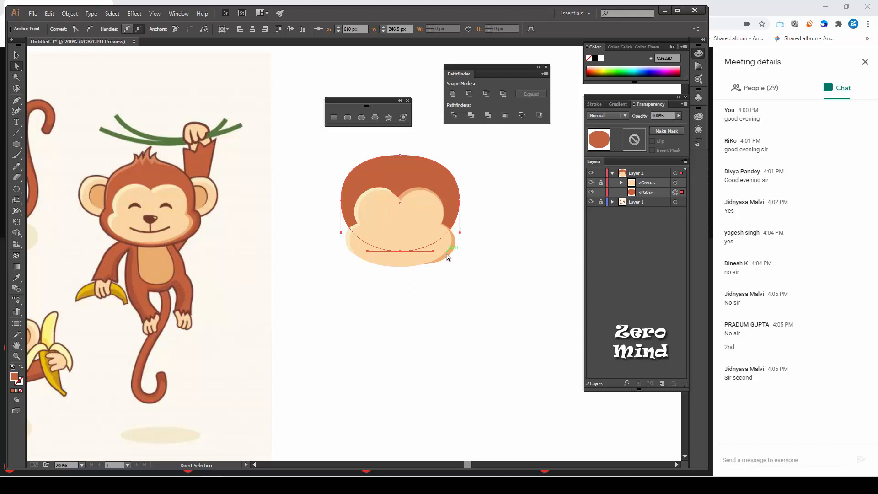
- Lengthen both curve handles of the brown head's bottom anchor to flatten its lower edge
drag(432, 250, 439, 250)
drag(369, 252, 359, 252)
click(450, 305)
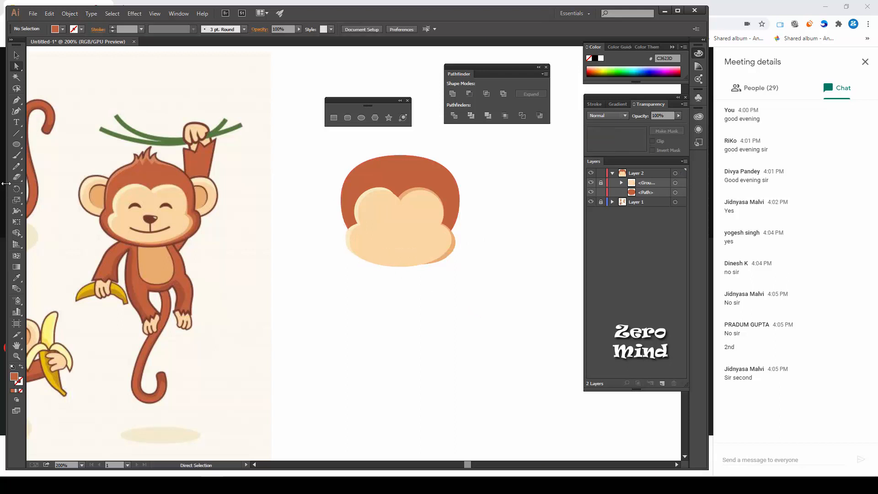
- Draw a wide brown ellipse, slightly narrower than the head, in the empty space below the face
click(17, 56)
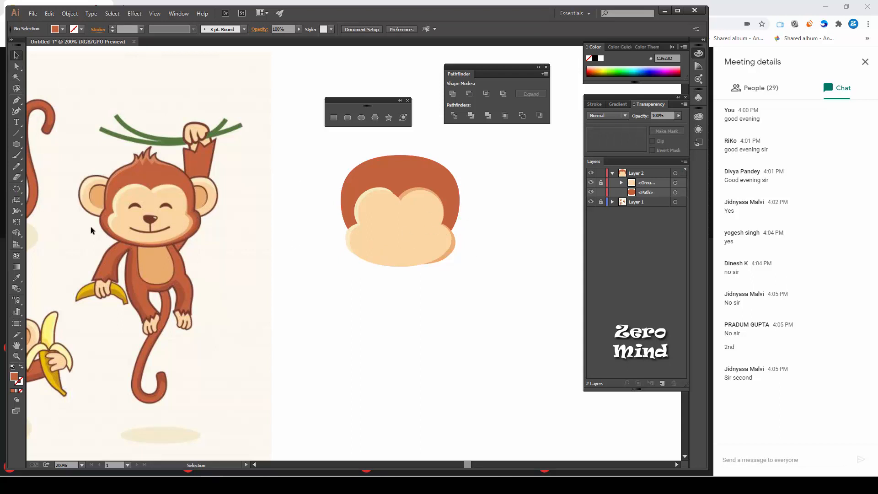
click(16, 144)
drag(358, 315, 461, 390)
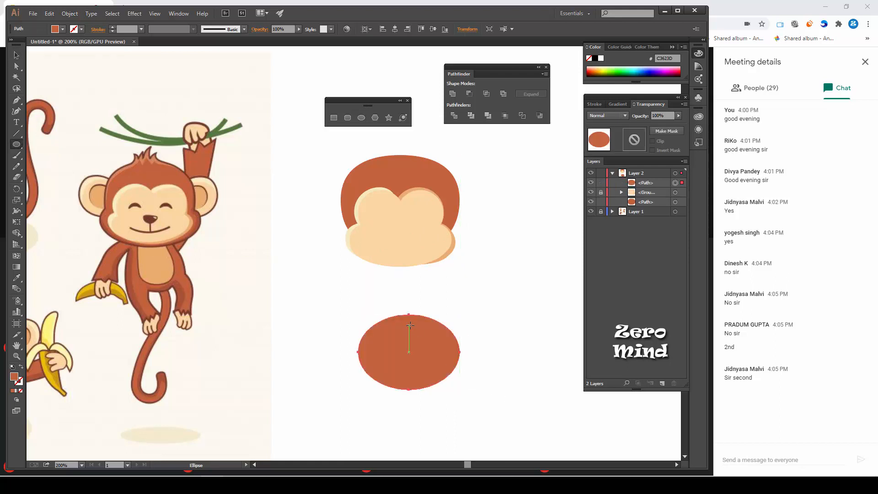
key(v)
click(349, 316)
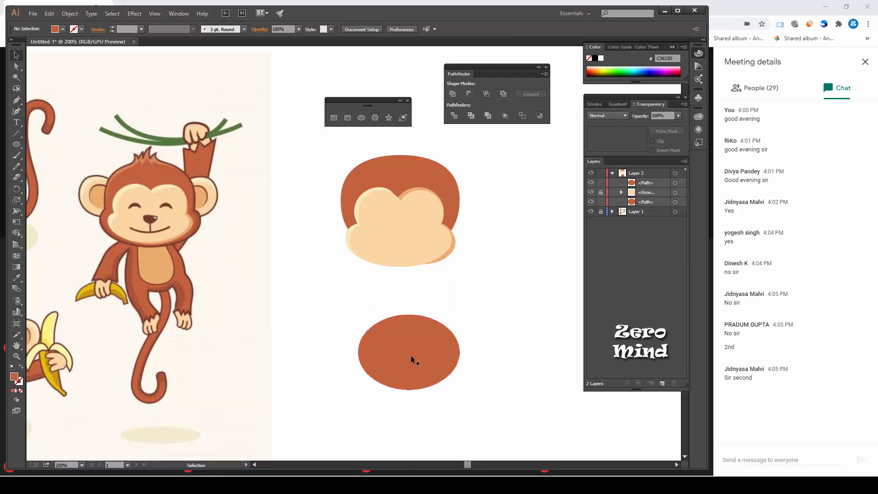
- Try to center the brown head and the ellipse on each other in both directions and move them over the face
click(411, 355)
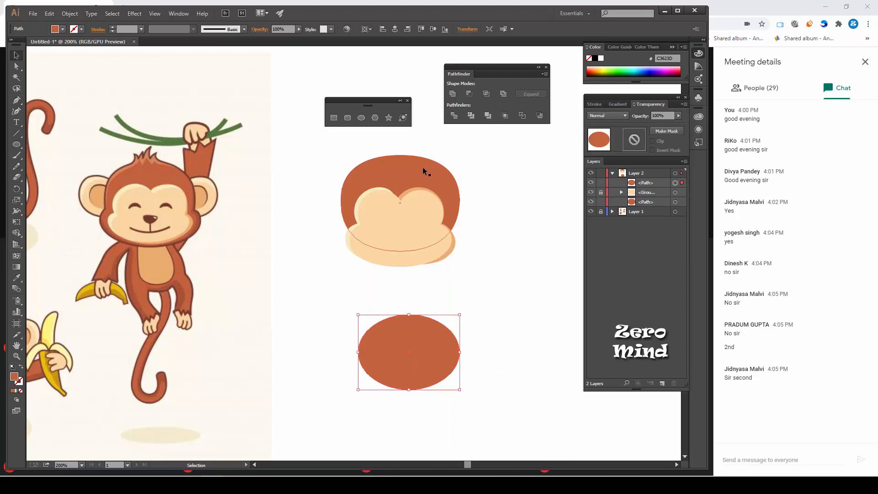
click(492, 261)
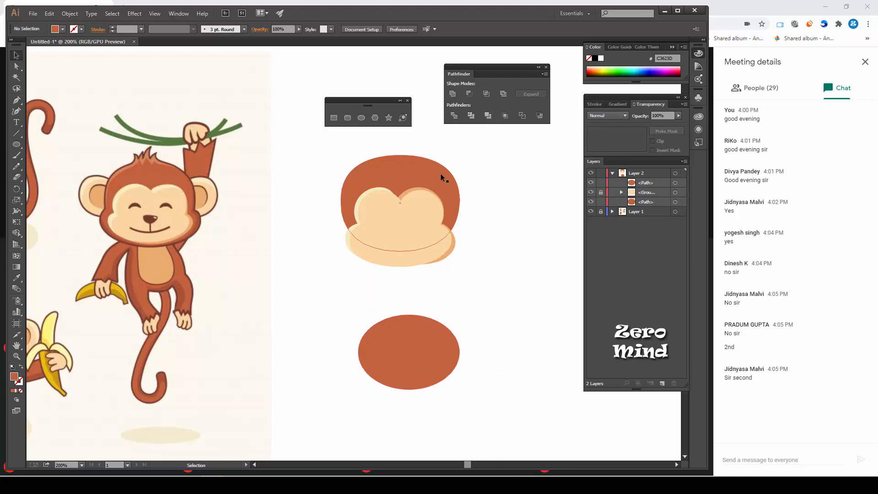
click(448, 187)
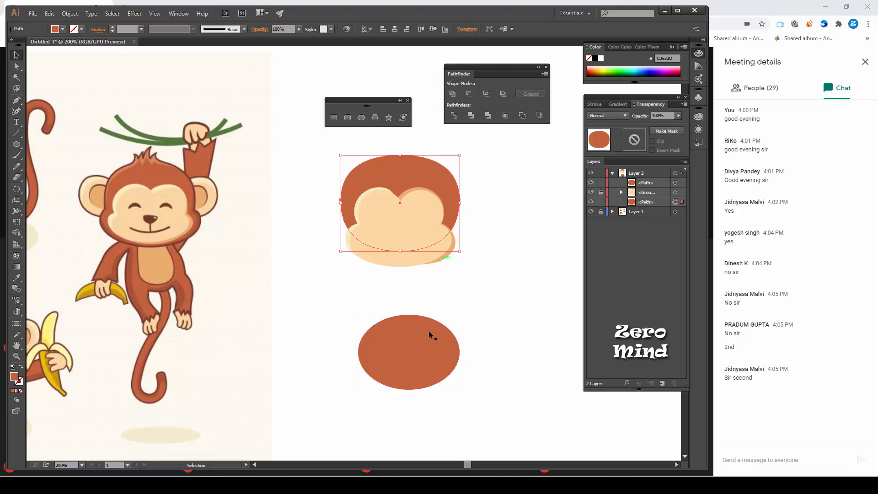
shift+click(423, 365)
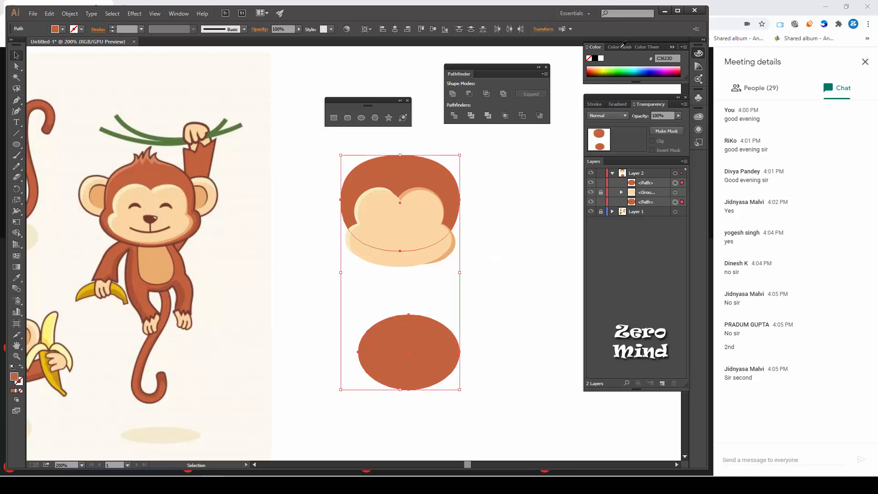
click(395, 30)
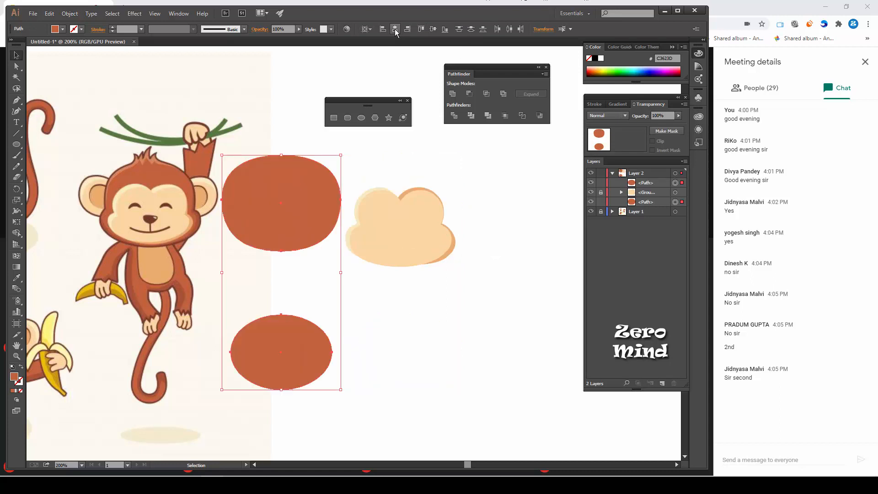
click(432, 29)
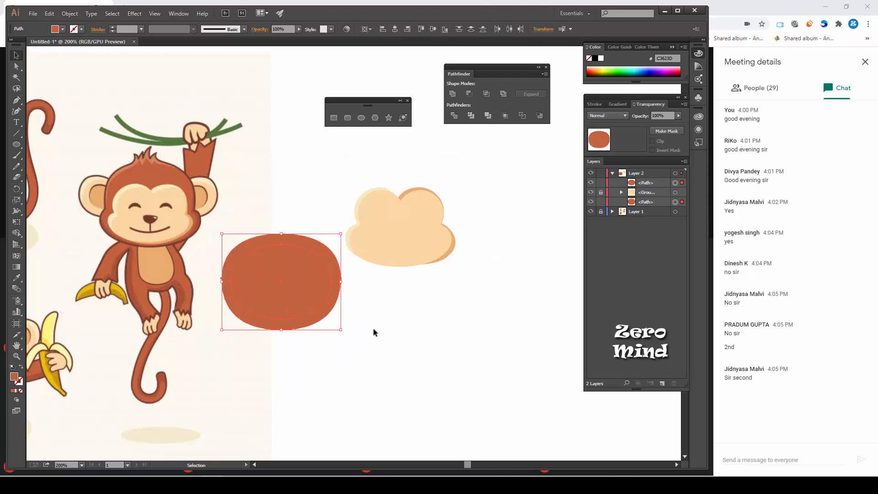
drag(327, 313, 441, 272)
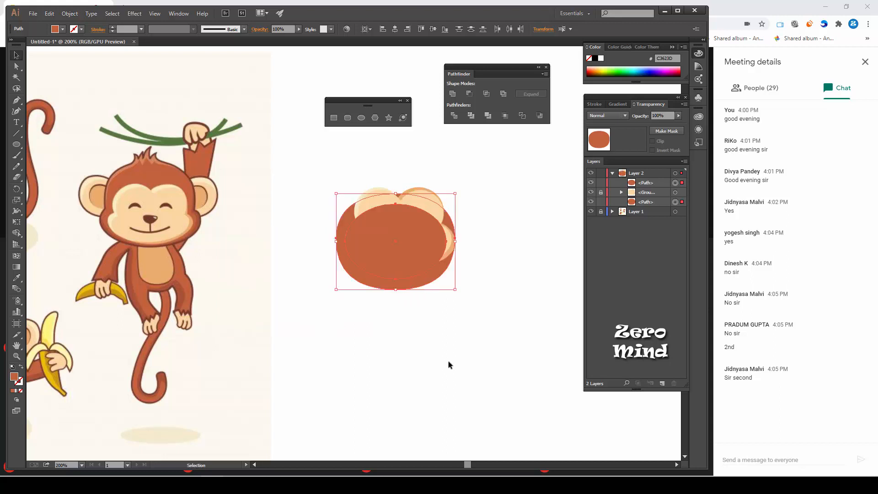
- Undo the move and both alignments of the brown head and ellipse
key(ctrl+z)
key(ctrl+z)
key(ctrl+z)
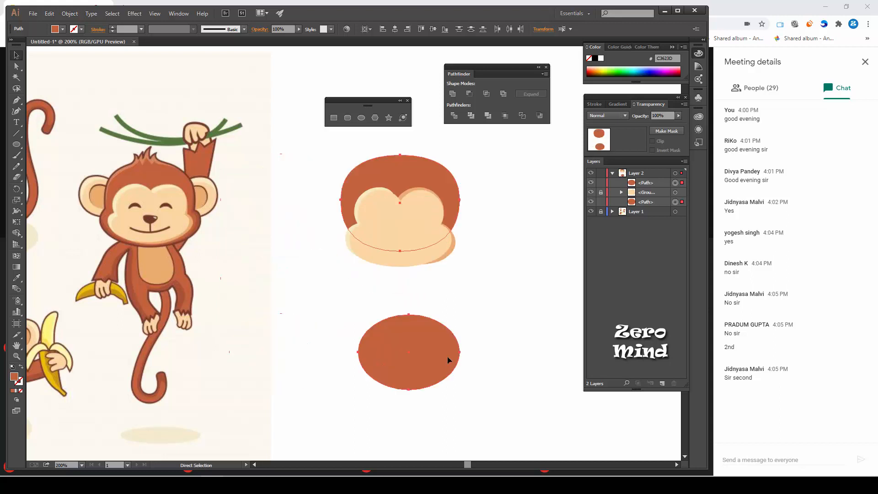
key(v)
click(489, 268)
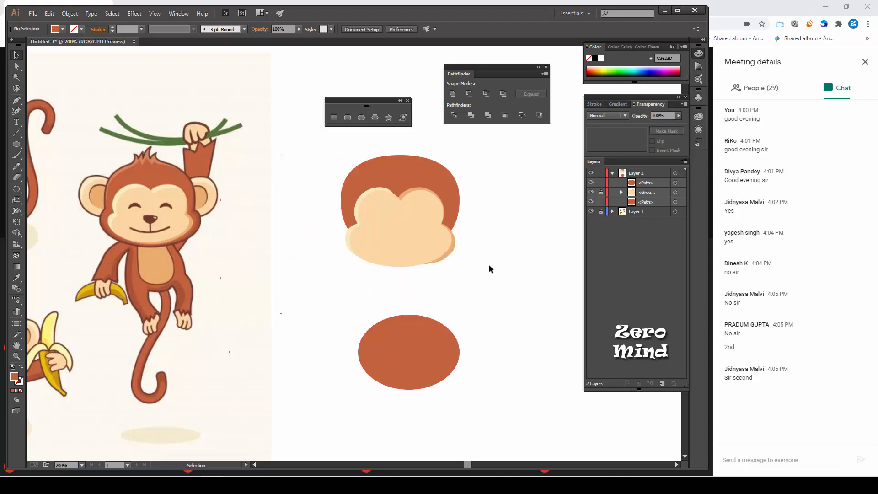
- Align the ellipse to the brown head as the key object, centering it horizontally and matching their bottom edges
click(452, 183)
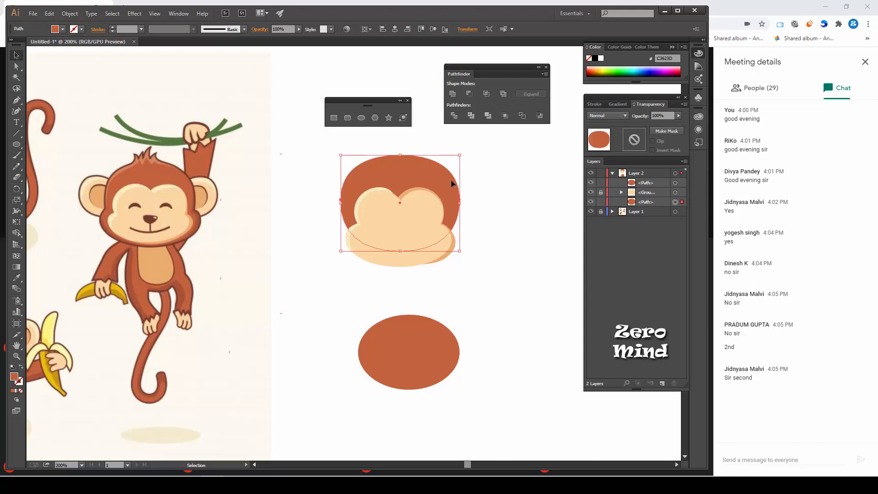
key(a)
click(439, 377)
click(431, 171)
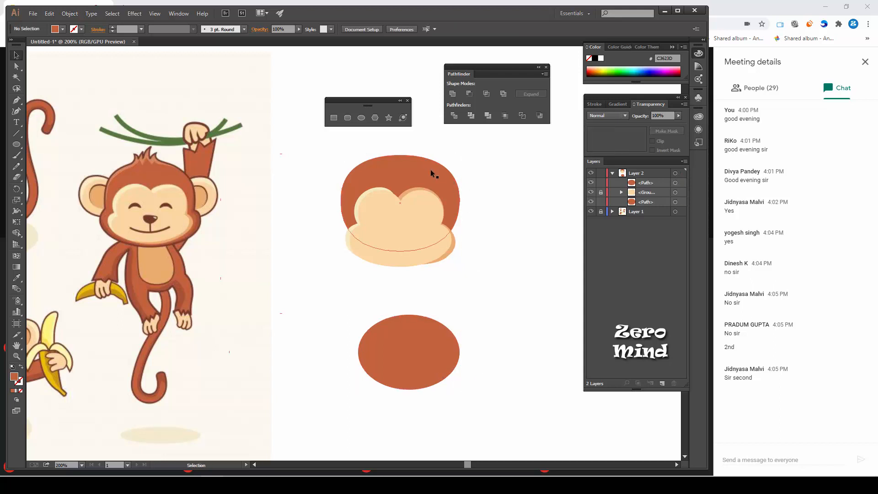
shift+click(429, 333)
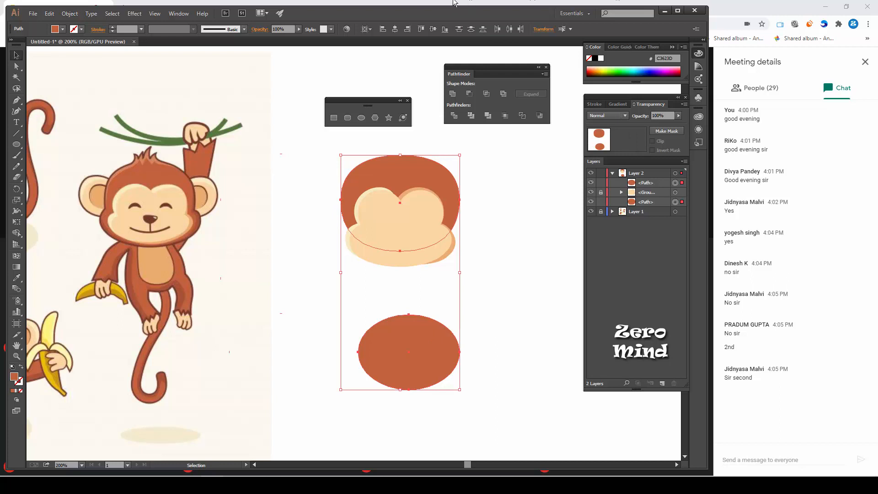
click(368, 29)
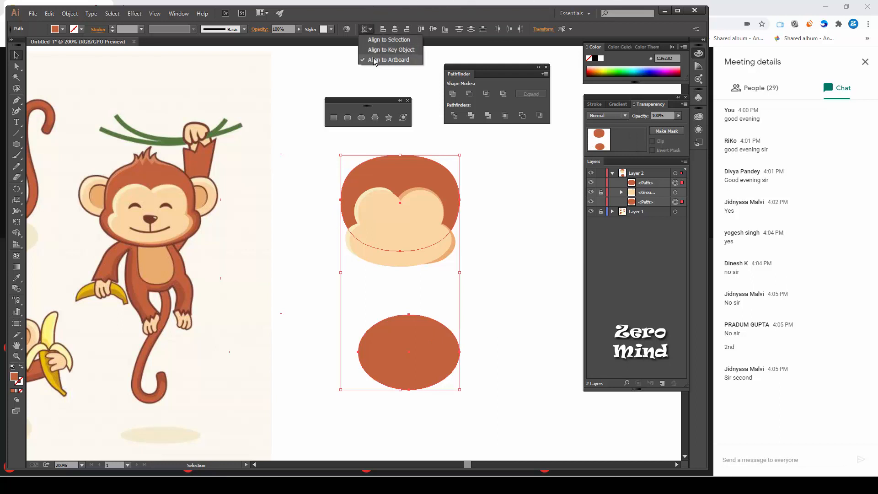
click(404, 50)
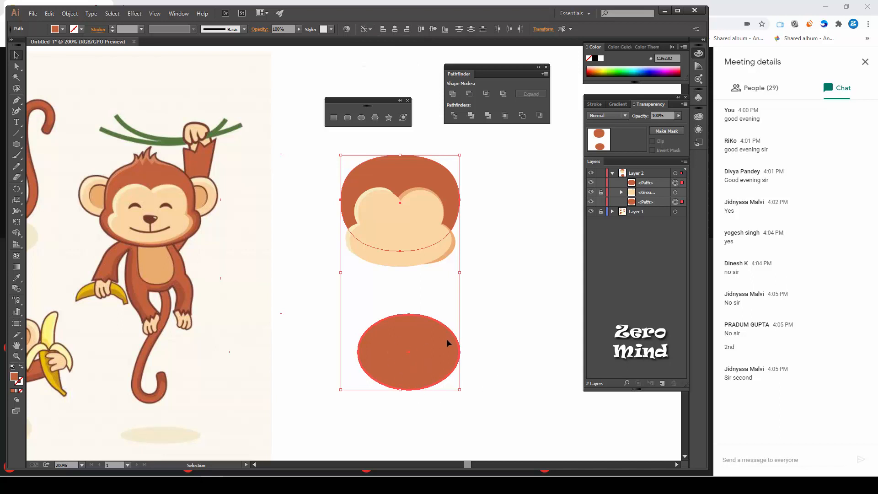
click(449, 178)
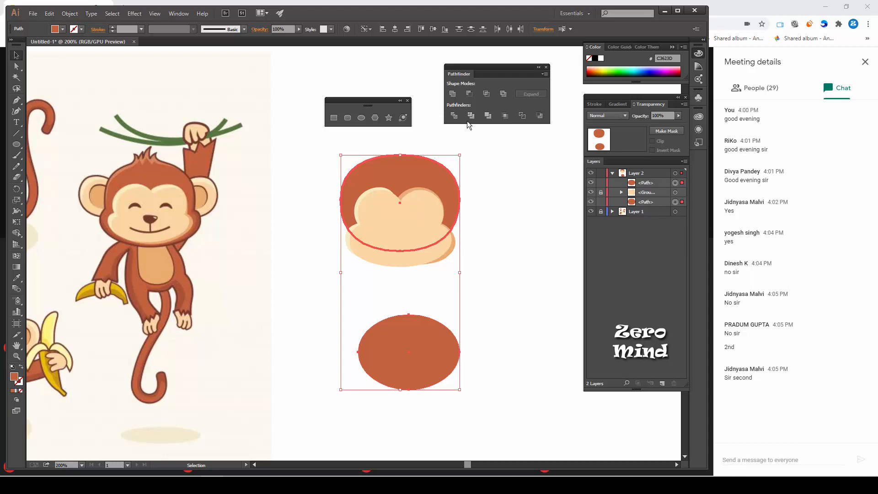
click(395, 28)
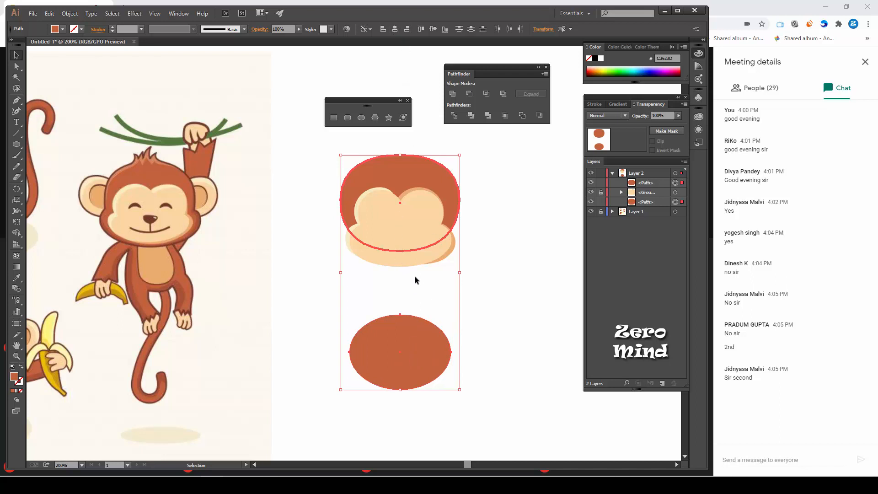
click(448, 30)
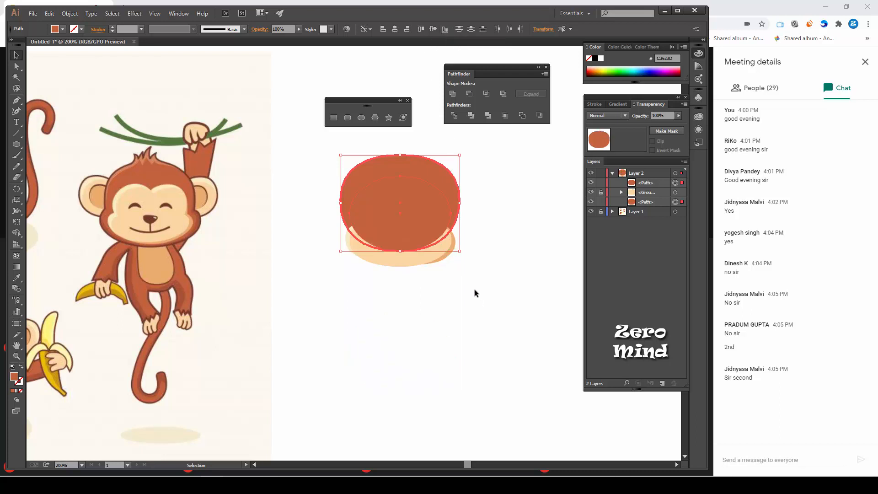
- Move the brown ellipse down over the lower face and send it to the back of the layer
click(416, 227)
key(shift+Down)
key(shift+Down)
key(shift+Down)
key(shift+Down)
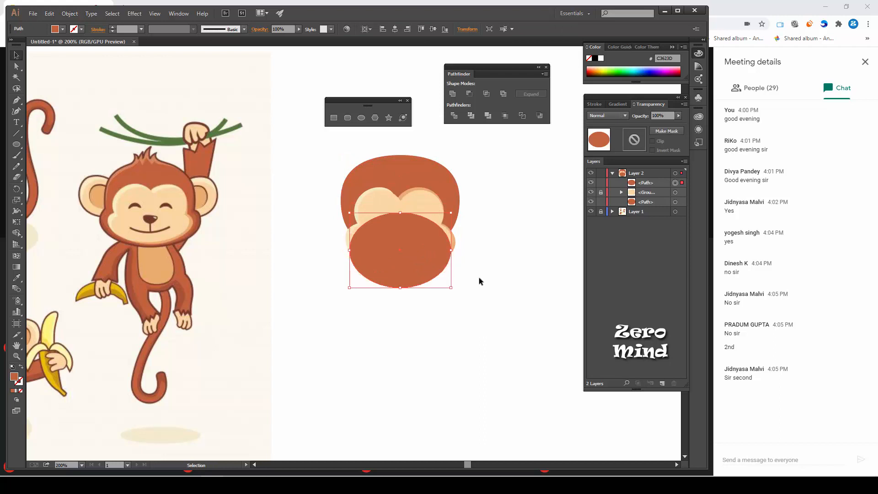
key(ctrl)
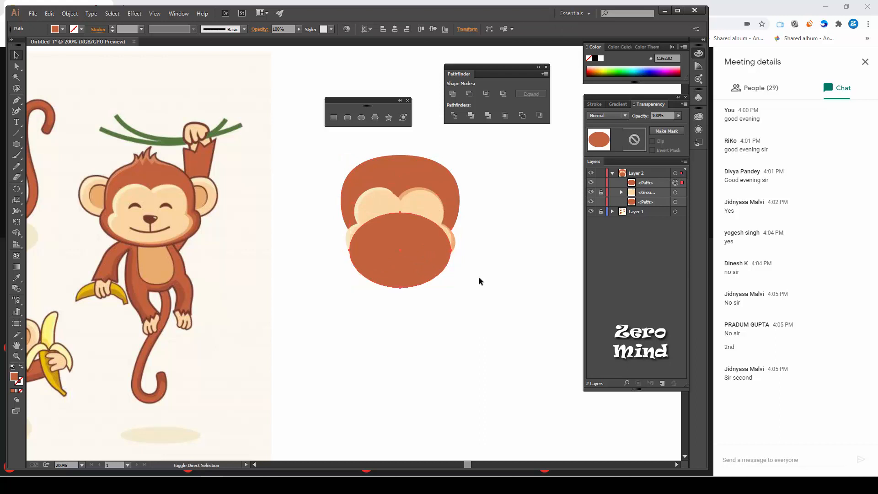
key(ctrl+shift+bracketleft)
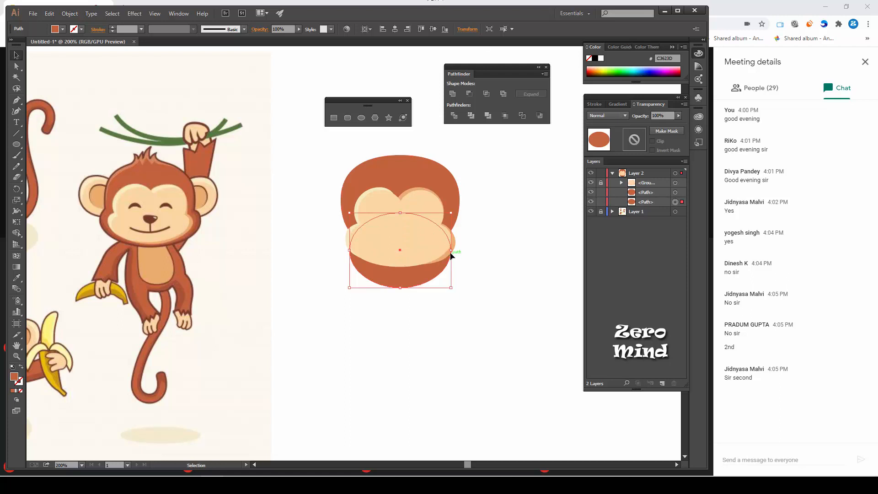
- Widen the ellipse symmetrically to a right edge at X 682.5 px and nudge it up to frame the lower face evenly
drag(452, 251, 467, 252)
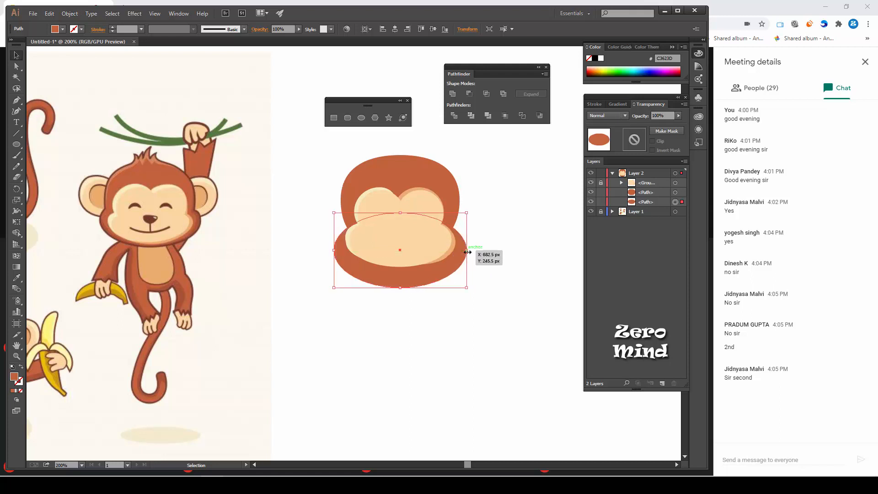
key(Up)
key(Up)
key(Up)
key(Up)
key(Up)
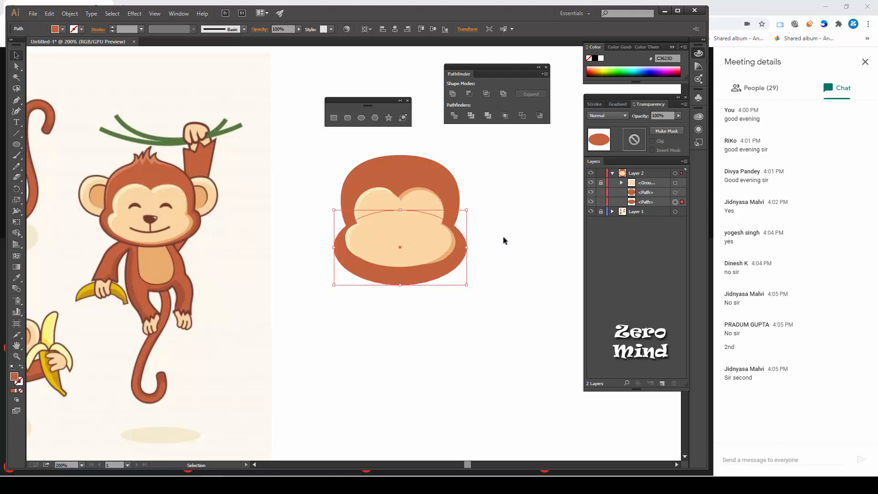
key(Up)
key(Up)
key(Up)
key(Up)
key(Up)
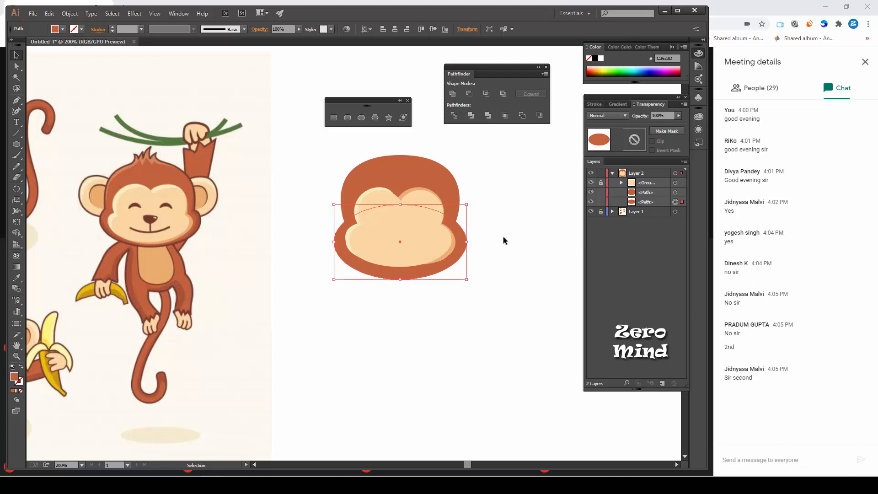
key(Up)
key(Up)
key(Up)
key(Up)
key(Up)
key(Up)
key(Up)
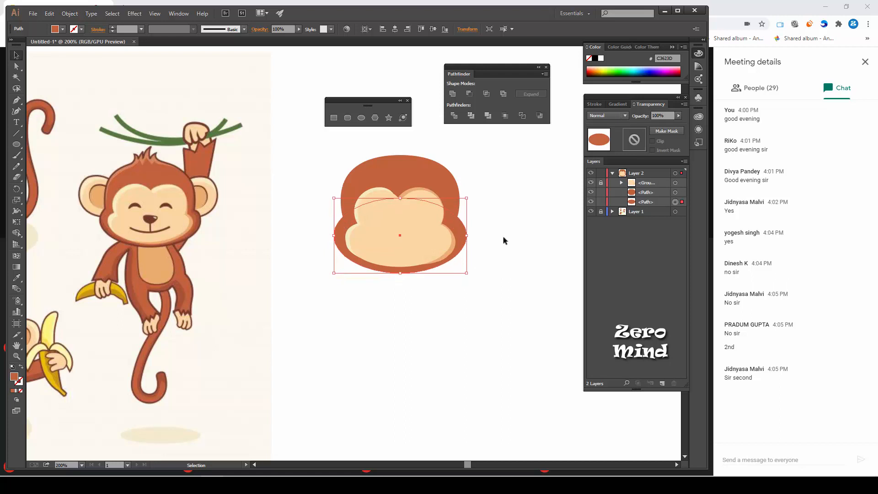
key(Down)
key(Down)
key(Down)
key(Down)
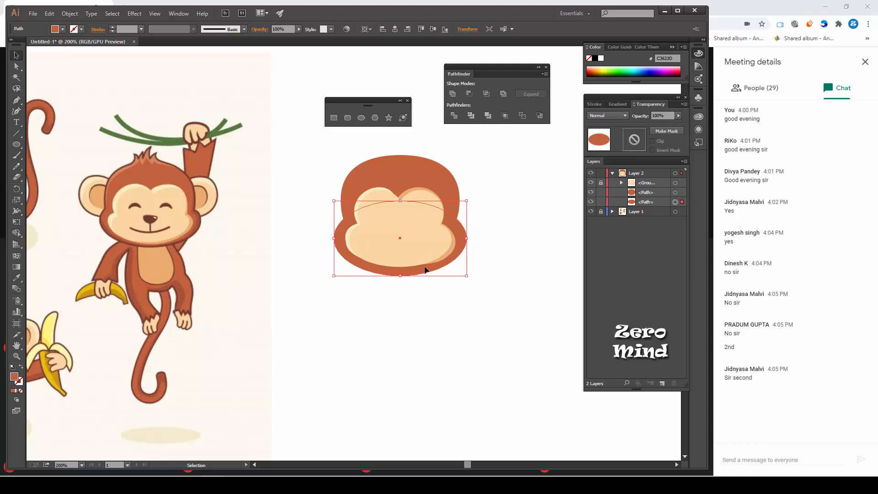
click(465, 315)
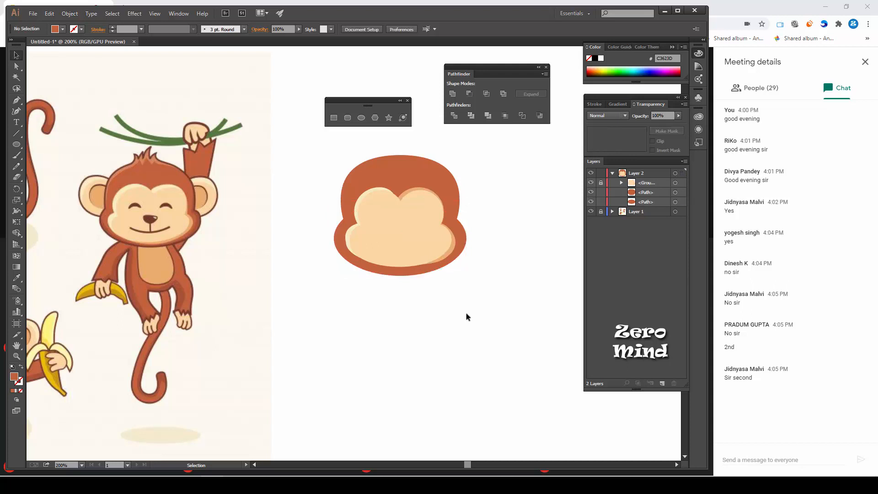
double_click(427, 250)
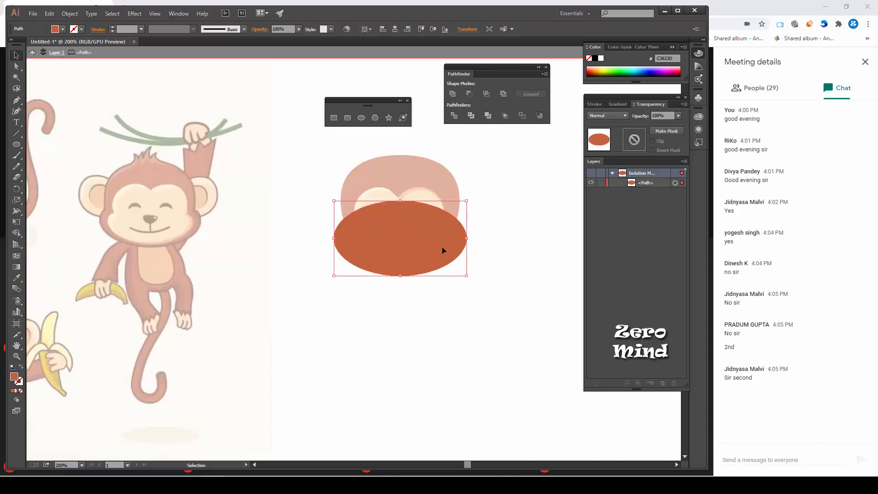
double_click(511, 247)
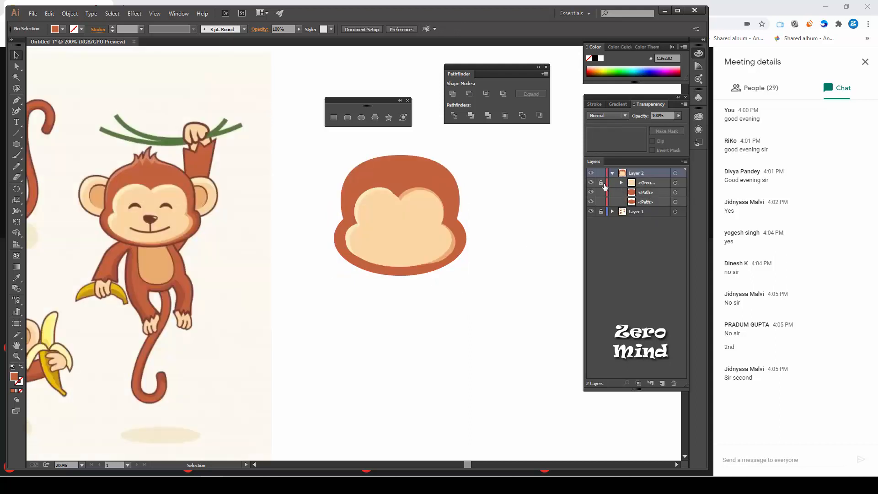
- Try to reshape the face's lower edge by moving its bottom anchor point inside the isolated face group, and leave isolation
double_click(420, 237)
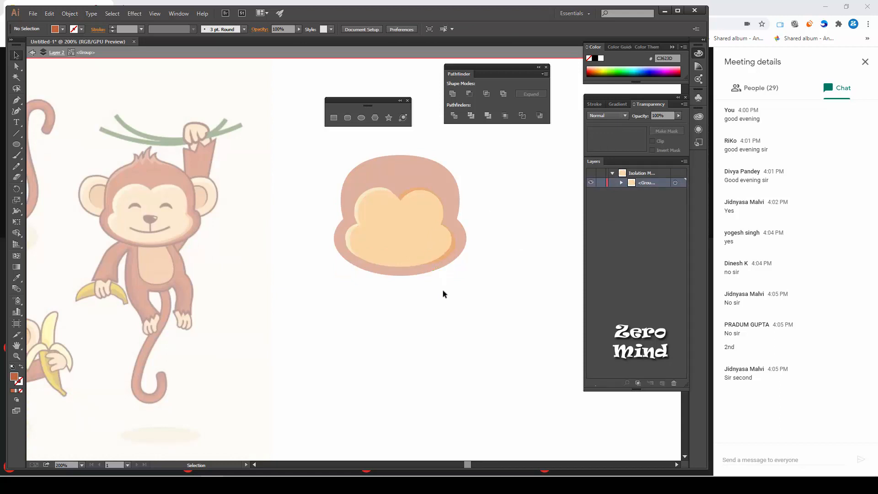
key(a)
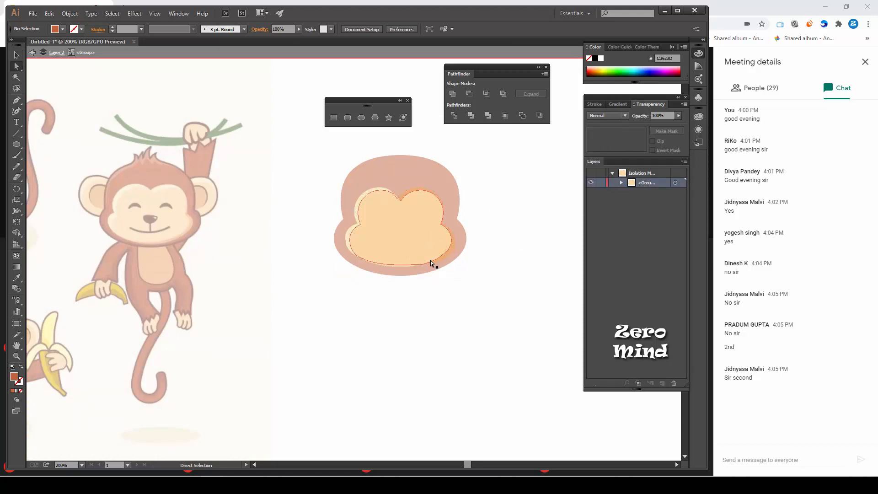
click(432, 261)
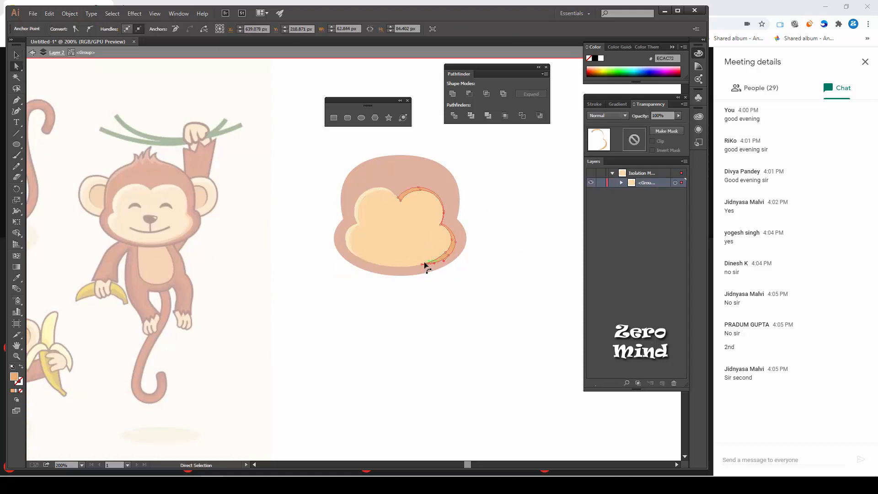
scroll(424, 261, up, 4)
drag(505, 313, 317, 329)
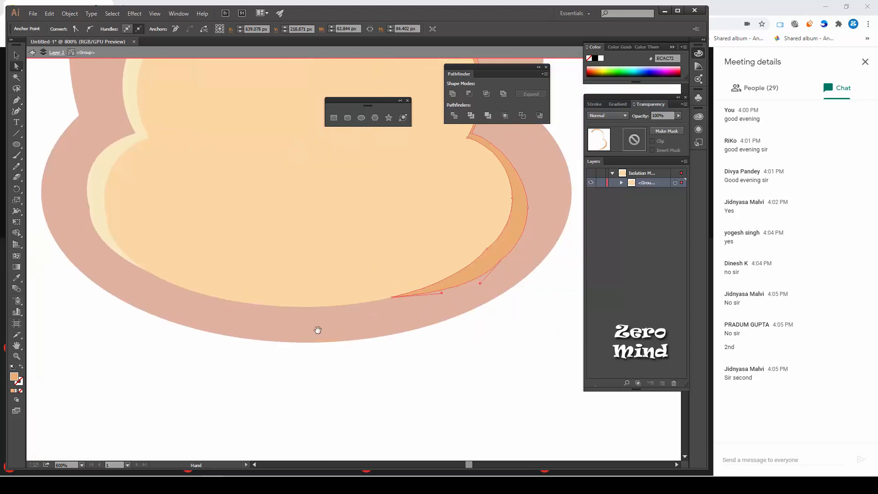
click(315, 301)
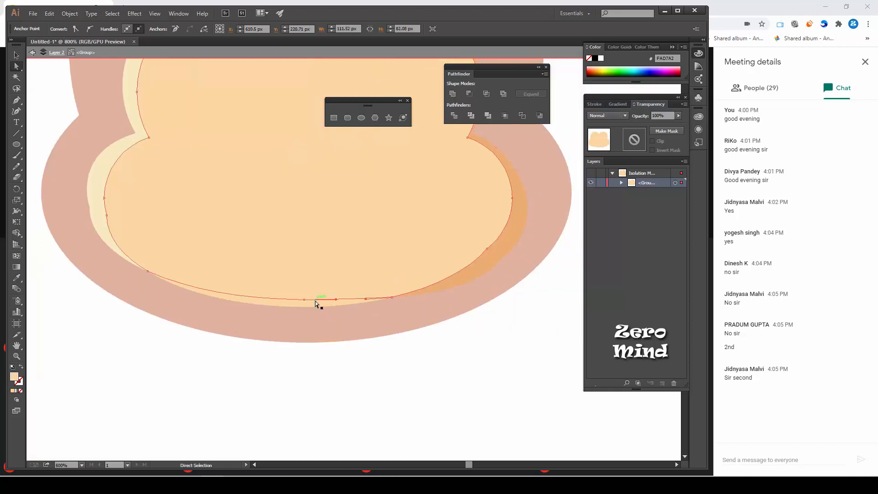
click(448, 366)
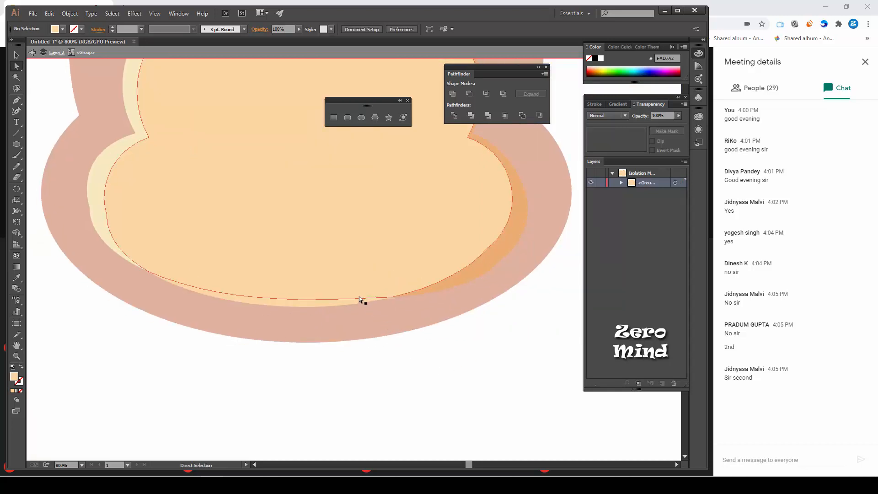
click(396, 297)
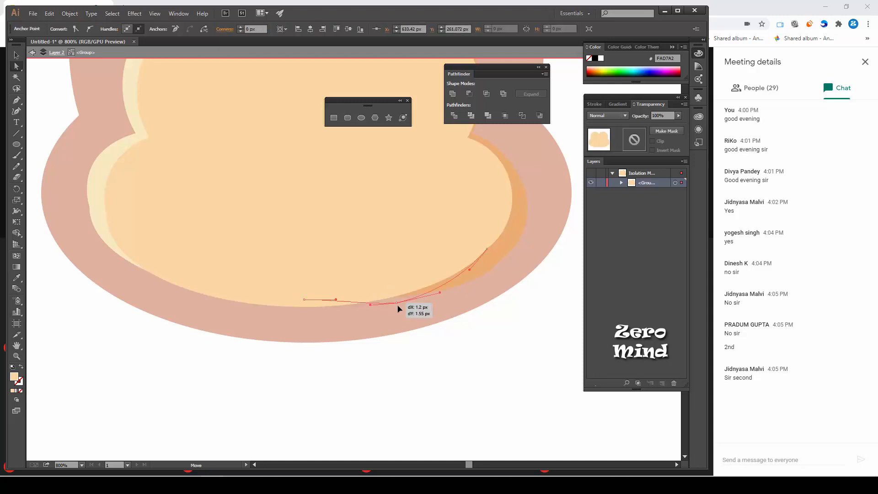
key(v)
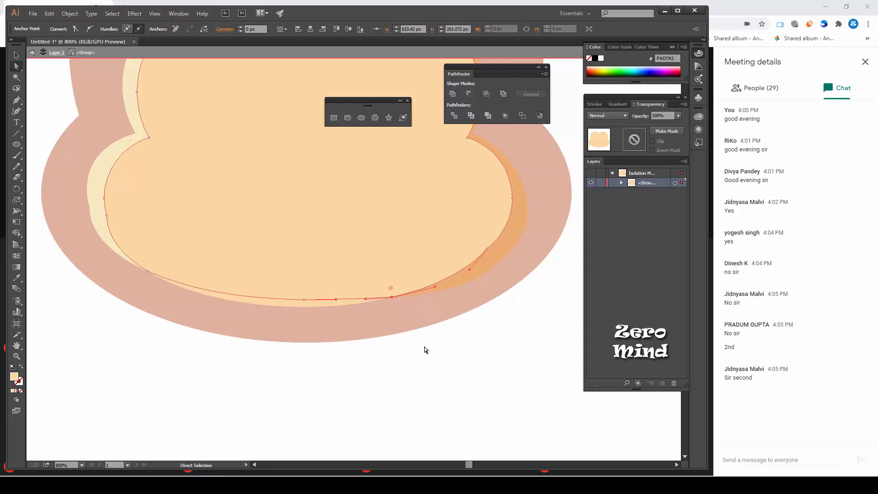
key(ctrl+minus)
key(ctrl+minus)
key(ctrl+minus)
key(Escape)
scroll(385, 318, up, 3)
scroll(385, 319, left, 1)
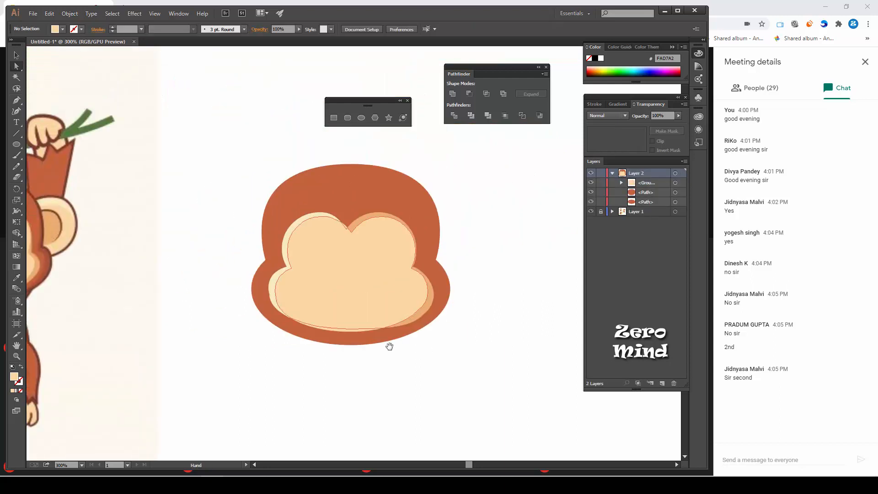
- Raise the bottom anchor point of the lower brown ellipse until only a thin brown rim remains beneath the face
click(430, 298)
click(437, 347)
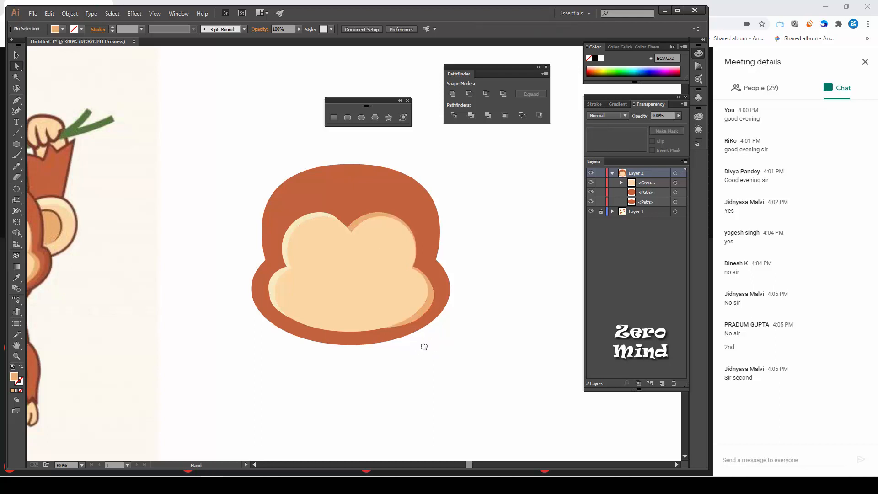
drag(424, 344, 462, 327)
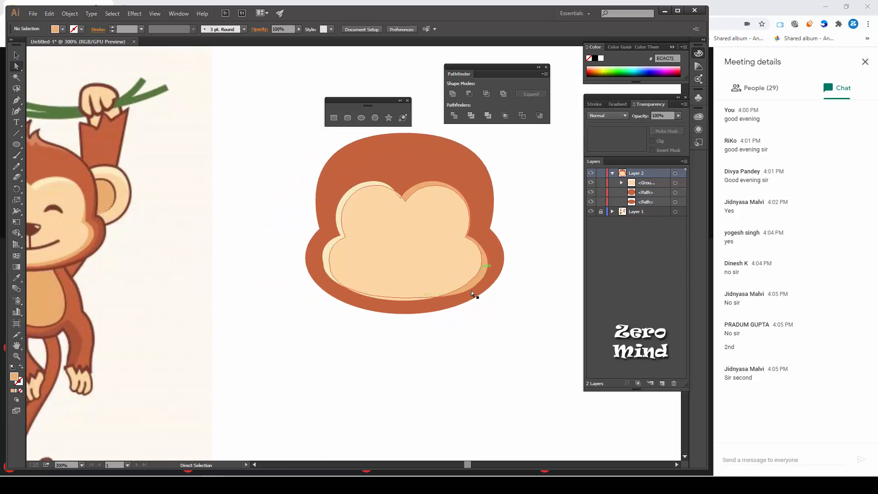
drag(163, 318, 233, 316)
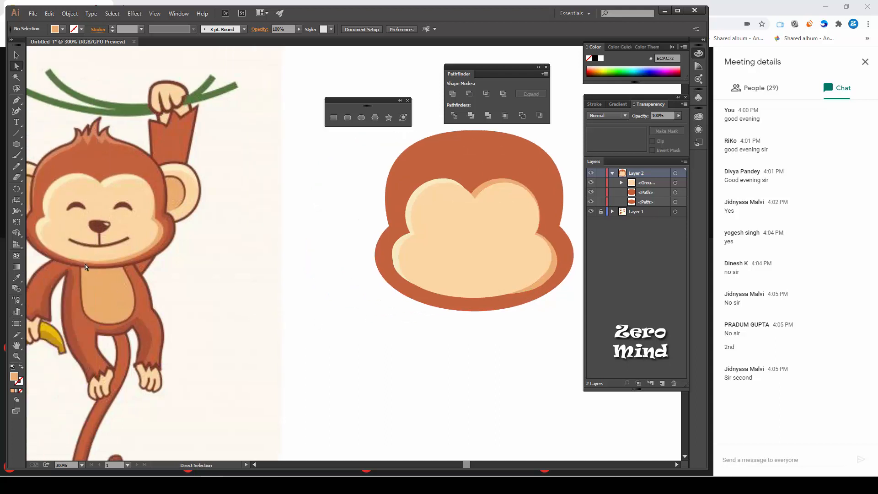
drag(485, 342, 474, 308)
click(438, 310)
key(Up)
key(Up)
key(Up)
key(Up)
key(Up)
key(Up)
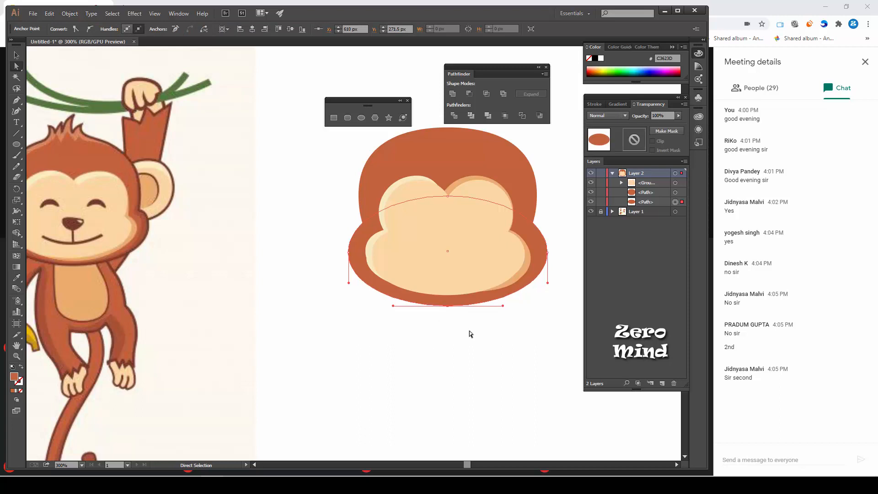
key(Up)
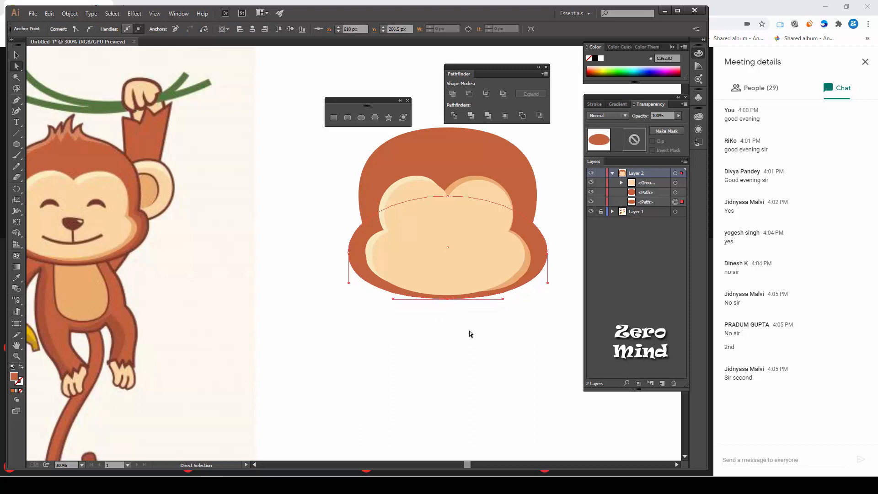
key(Down)
key(Down)
click(469, 330)
scroll(463, 331, right, 3)
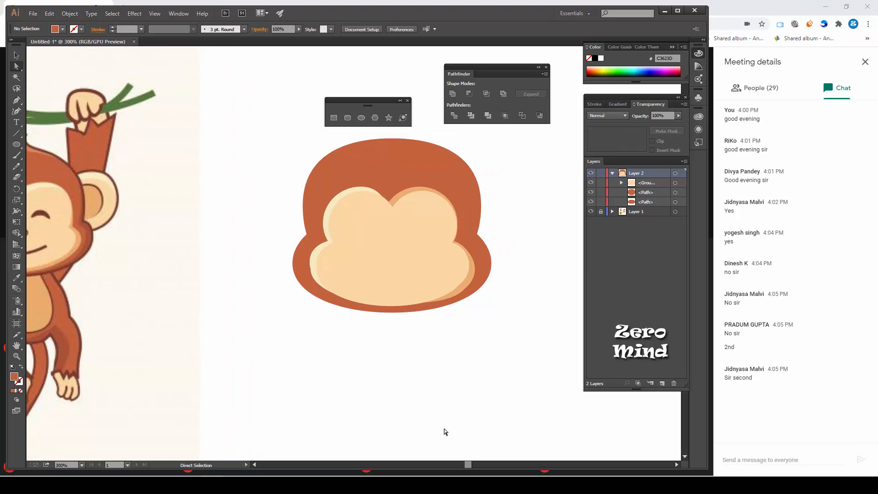
- Draw a small brown circle with the Ellipse tool in the empty area at the lower left of the head
click(16, 144)
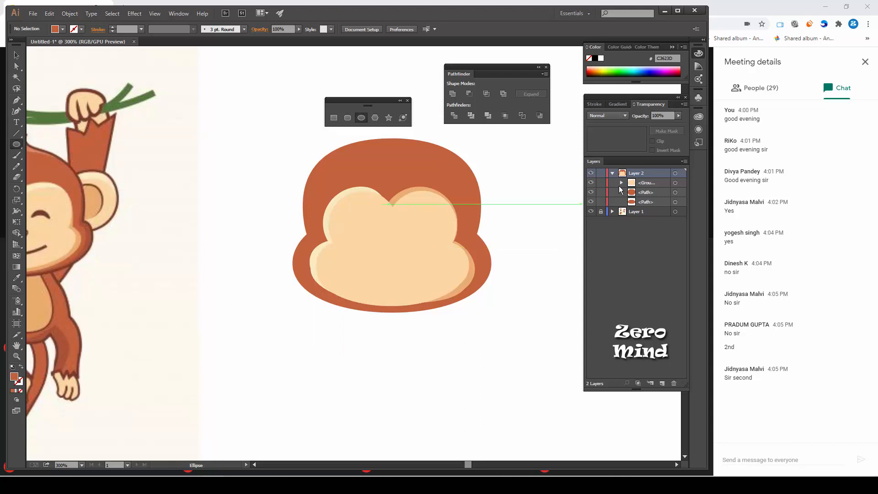
click(16, 54)
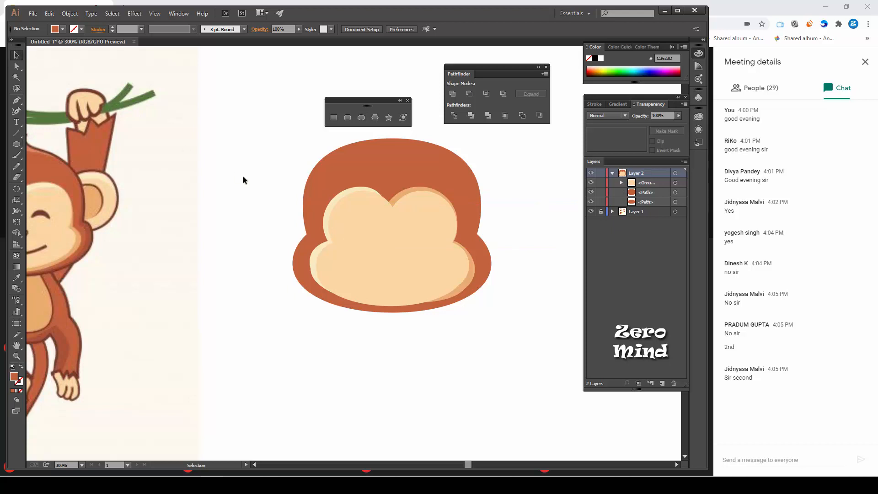
click(16, 144)
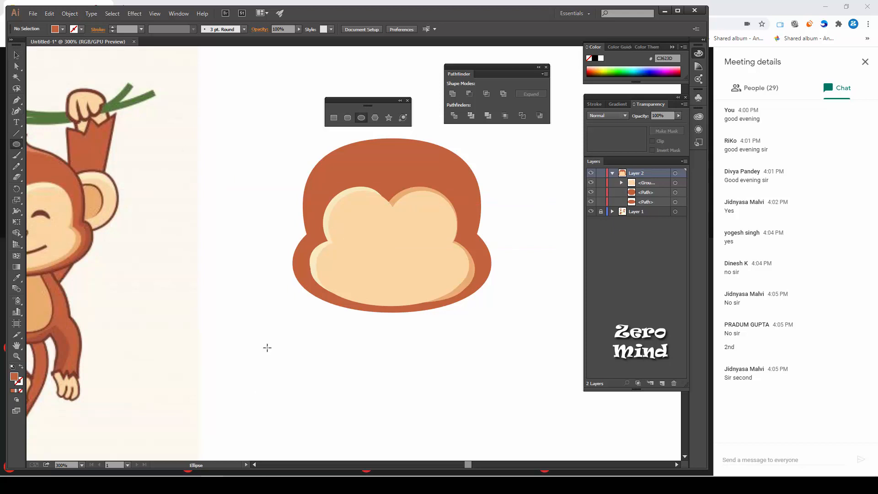
drag(267, 347, 295, 350)
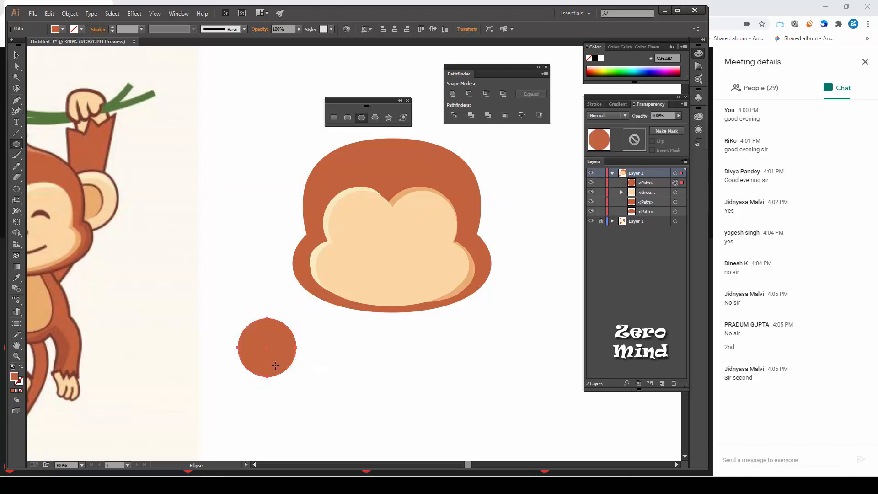
- Flatten the small brown circle into a wide ellipse and place it over the bottom middle of the chin
key(v)
drag(267, 377, 392, 303)
key(ctrl)
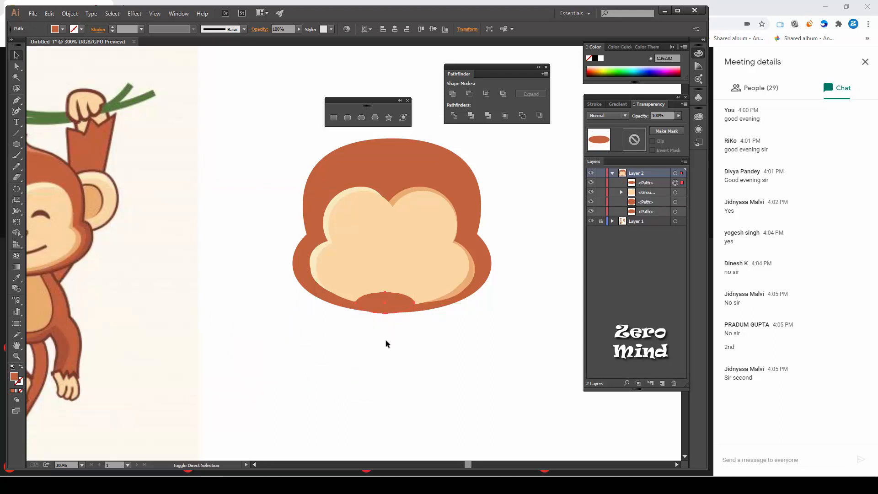
- Send the flattened chin ellipse to the back and nudge it slightly right and down so it bulges below the head
key(ctrl+shift+bracketleft)
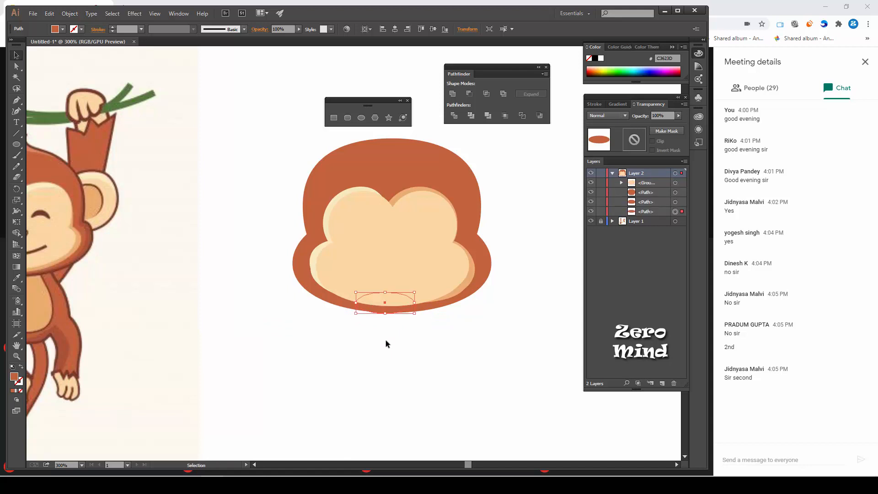
key(Right)
key(Right)
key(Down)
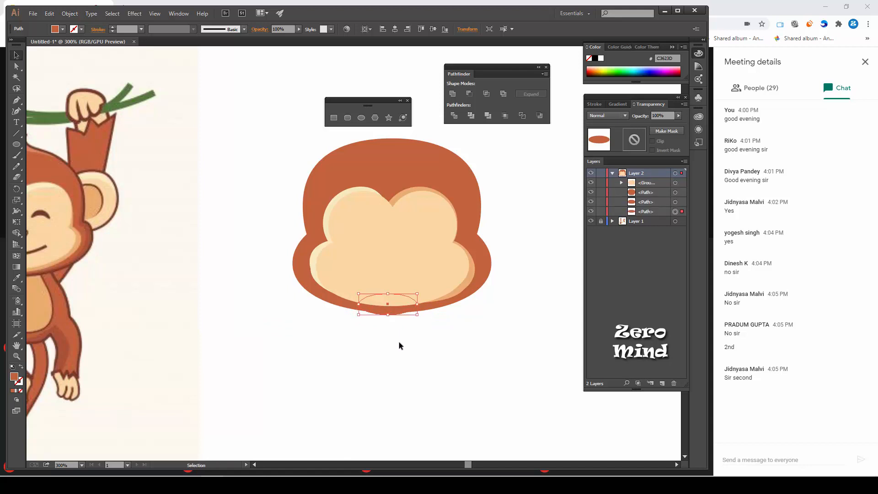
click(404, 343)
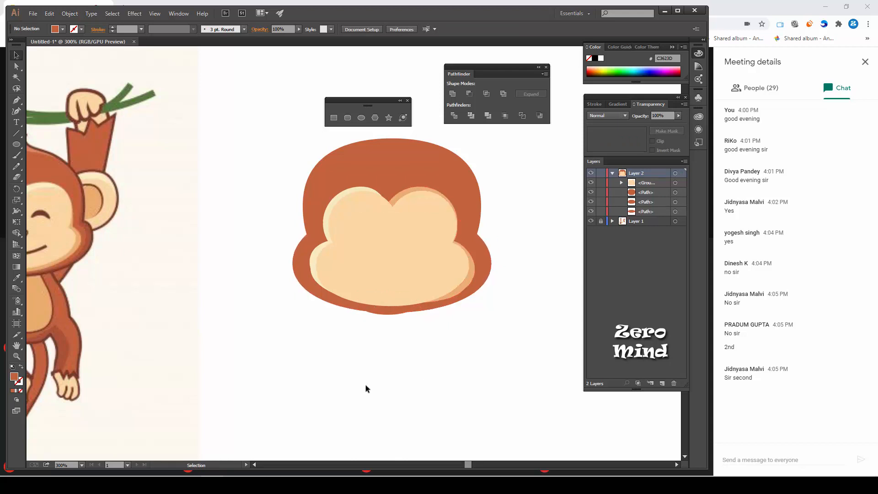
- Compare the redrawn brown head's outline with the head of the reference monkey
key(ctrl+minus)
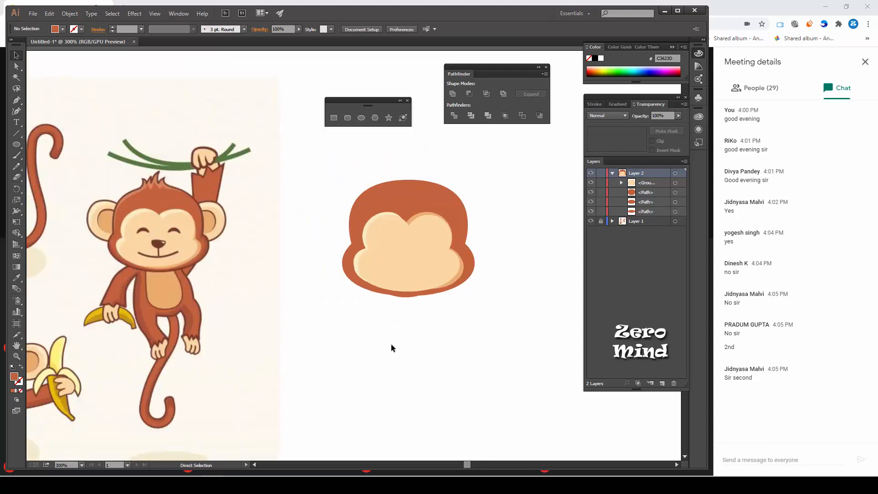
key(space)
drag(489, 256, 483, 275)
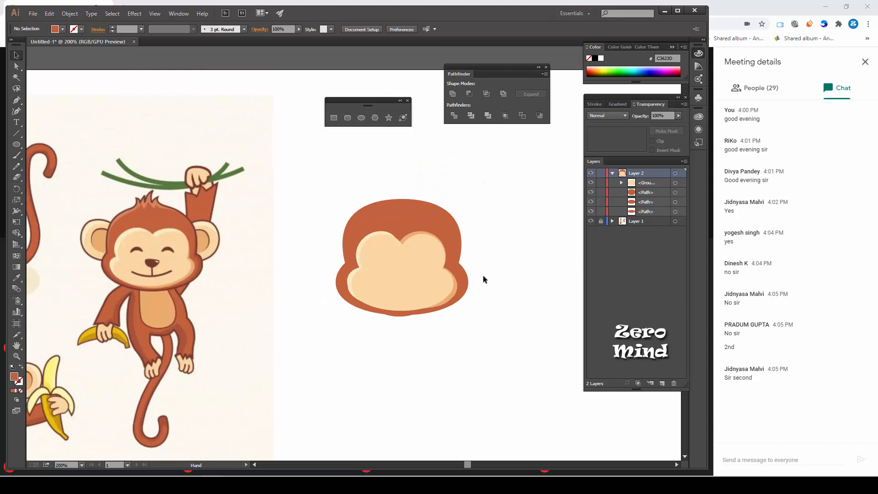
click(446, 212)
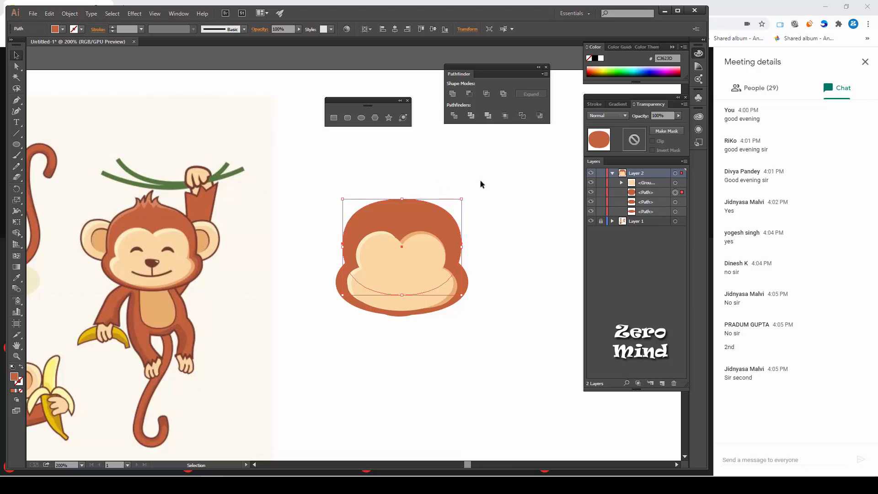
click(300, 198)
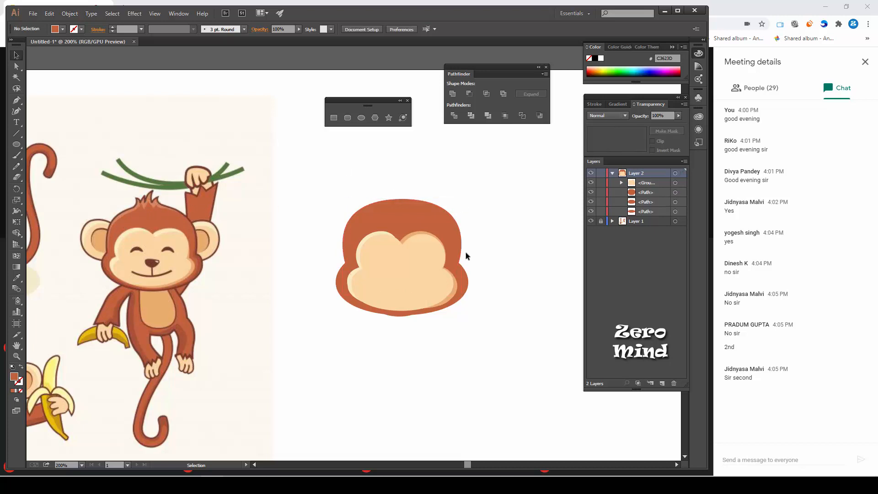
scroll(465, 268, up, 1)
drag(319, 308, 402, 351)
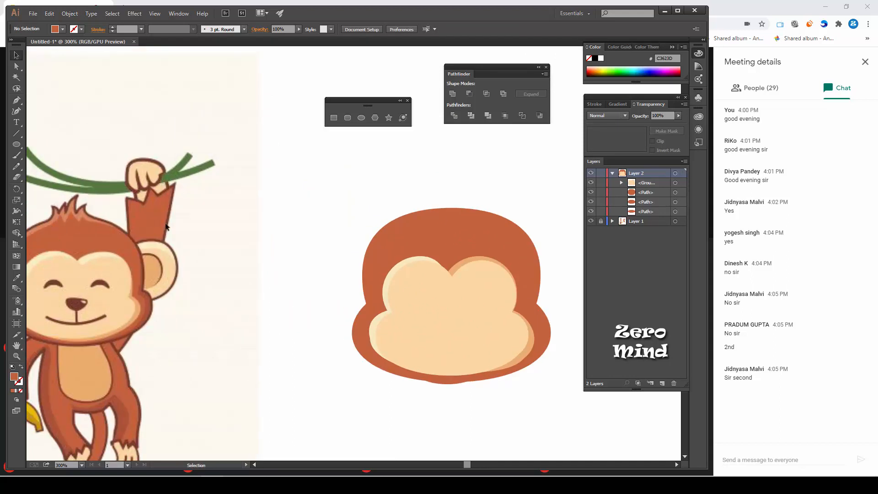
drag(349, 198, 319, 194)
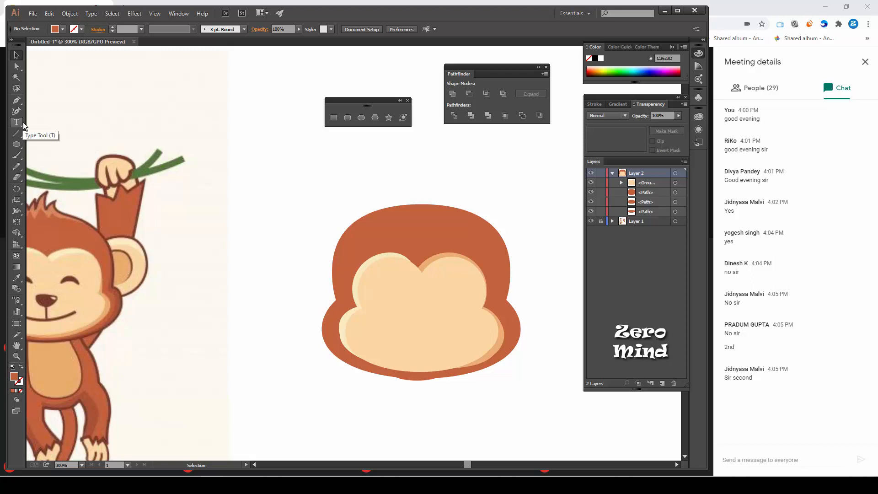
- Try to sketch the spiky hair tuft freehand on top of the brown head with the Pencil tool, and delete the path
drag(17, 166, 53, 170)
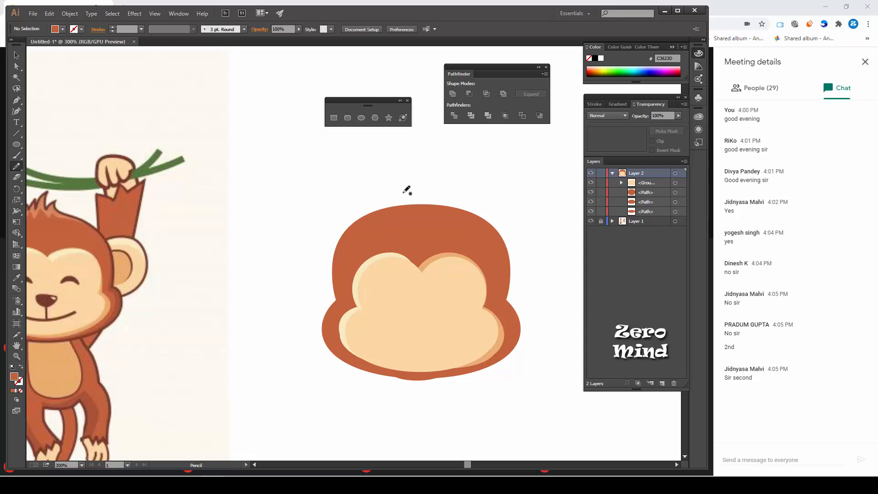
drag(265, 281, 318, 284)
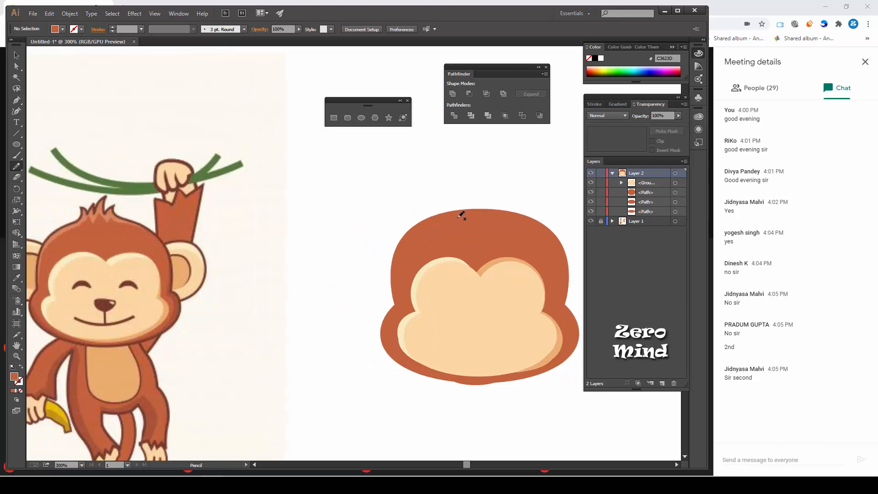
mouse_move(456, 216)
mouse_down()
mouse_move(473, 195)
mouse_move(476, 218)
mouse_up()
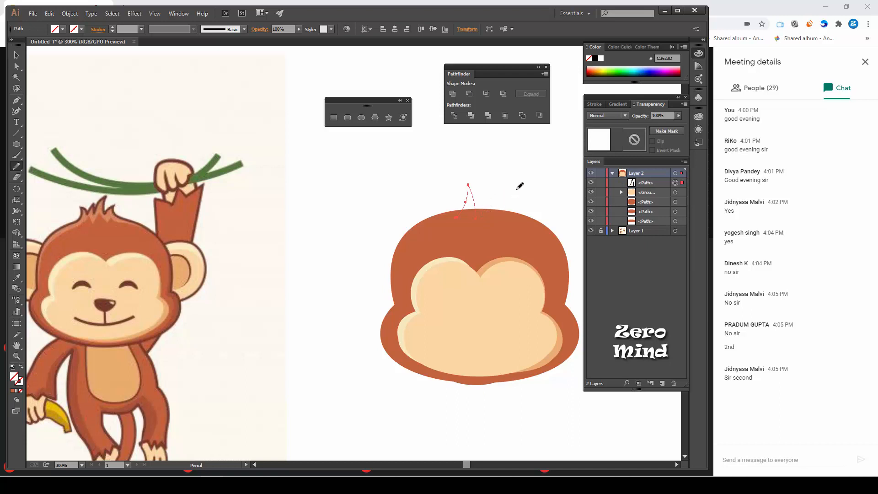
mouse_move(512, 210)
mouse_down()
mouse_move(525, 195)
mouse_move(533, 221)
mouse_up()
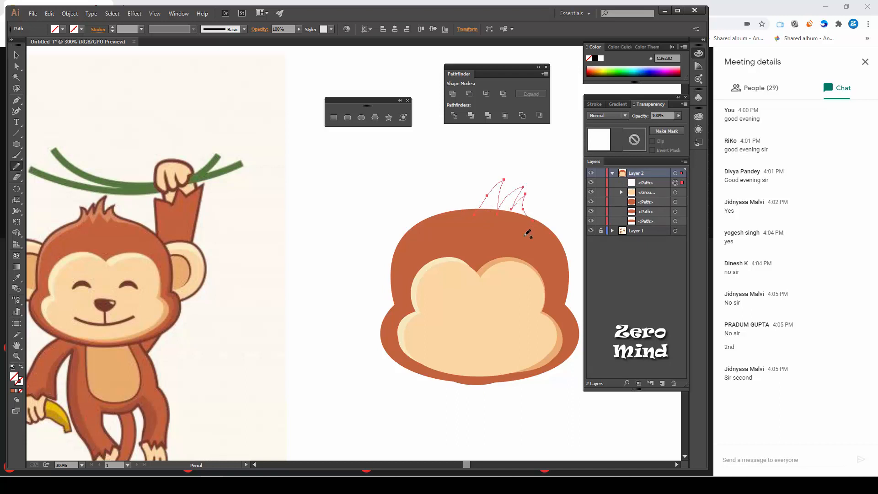
key(v)
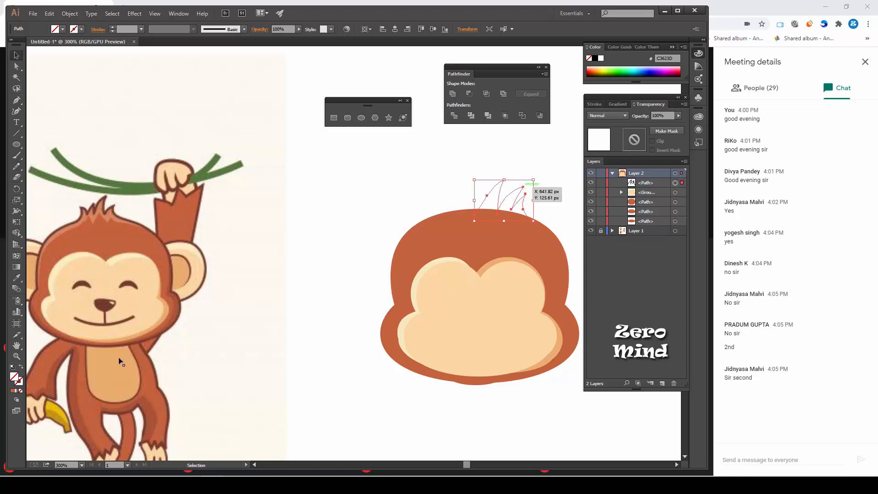
key(Delete)
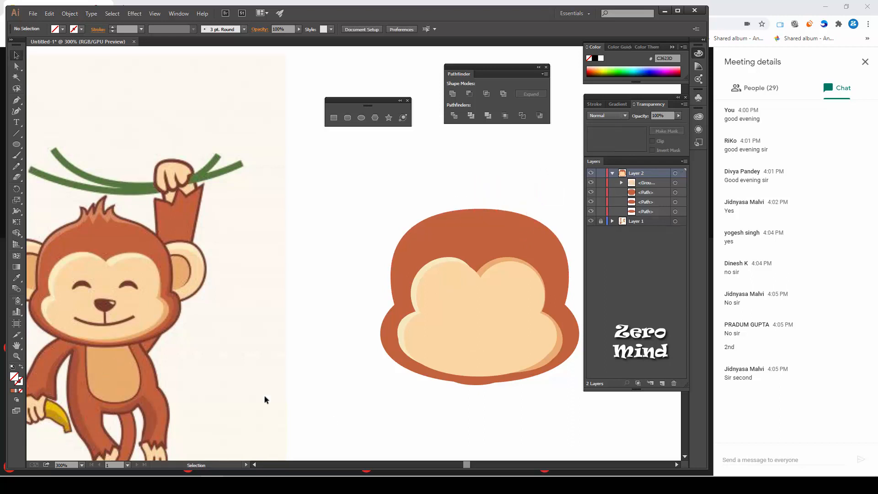
- Draw a closed spiky hair tuft freehand on top of the brown head with the Pencil tool, and swap its brown stroke to fill
click(13, 391)
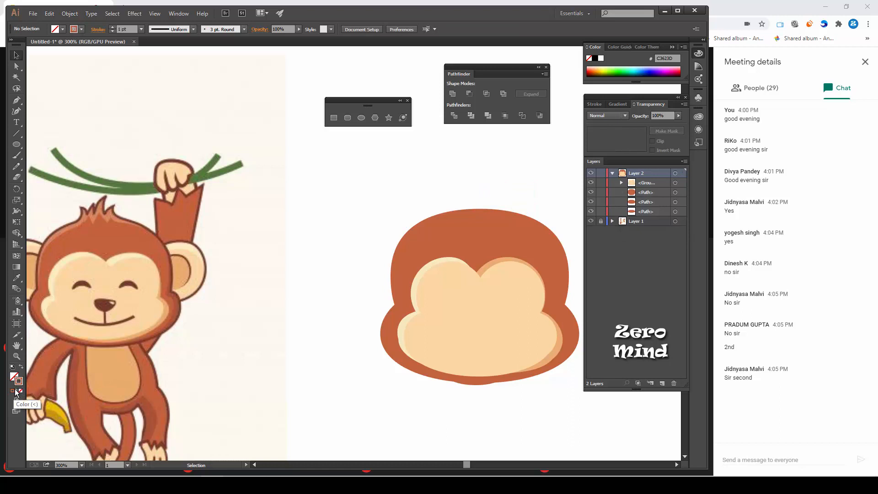
click(17, 166)
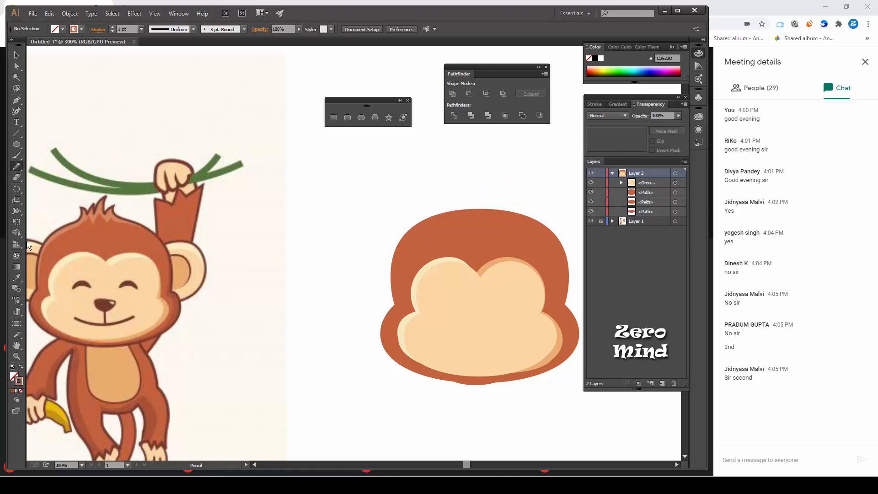
drag(462, 214, 464, 200)
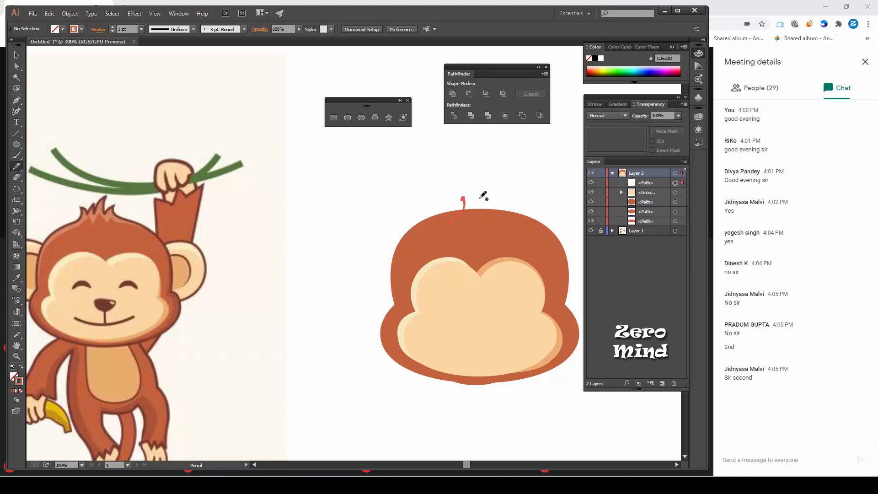
key(ctrl+z)
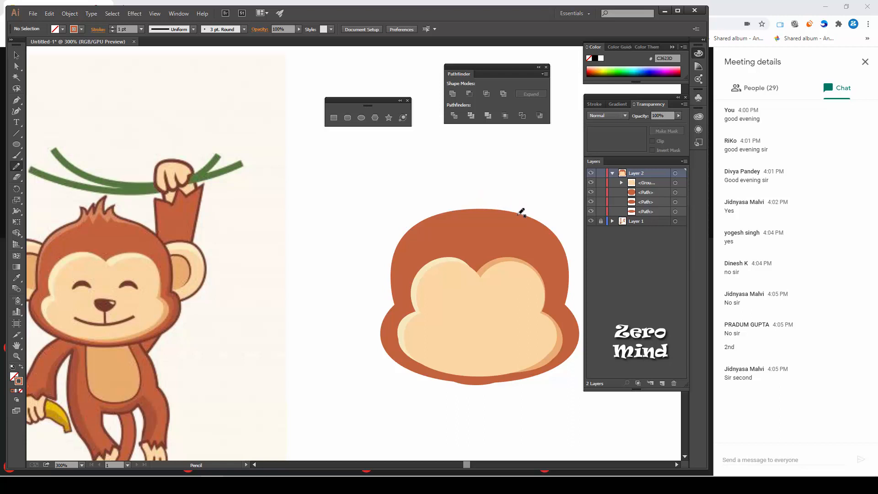
drag(521, 213, 460, 211)
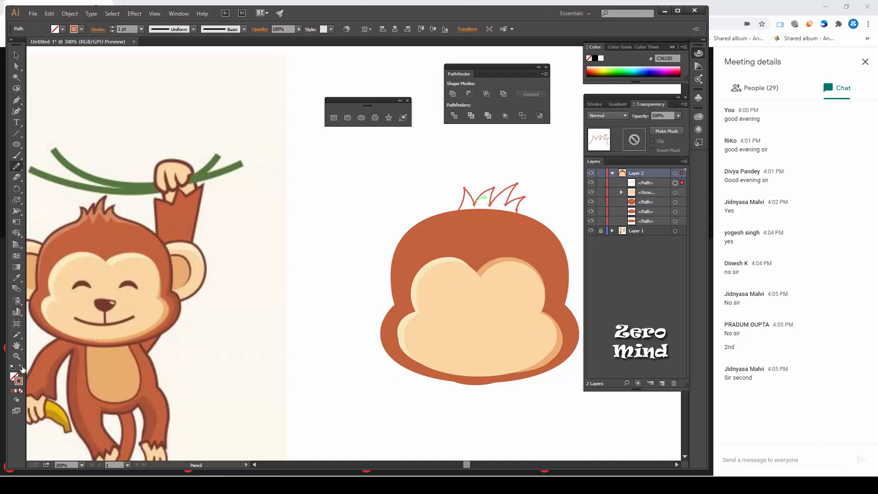
click(21, 366)
click(16, 54)
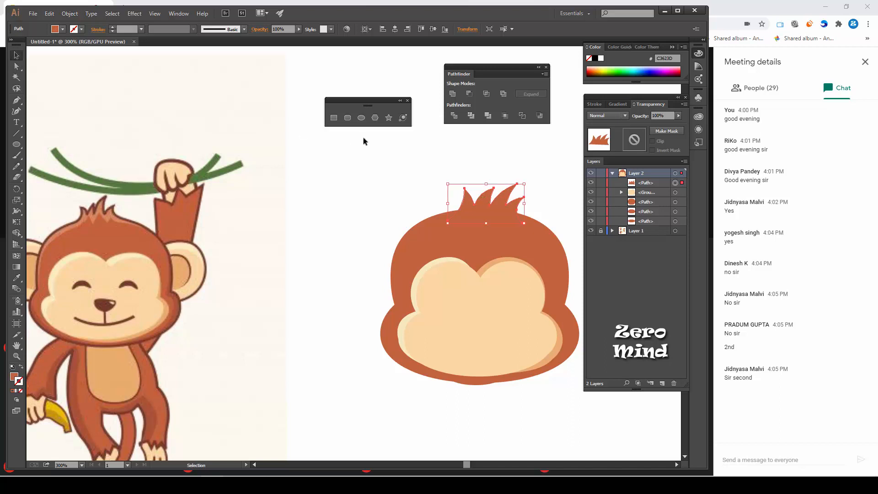
- Nudge the hair tuft left so it sits centred on top of the brown head
click(348, 238)
drag(337, 190, 328, 192)
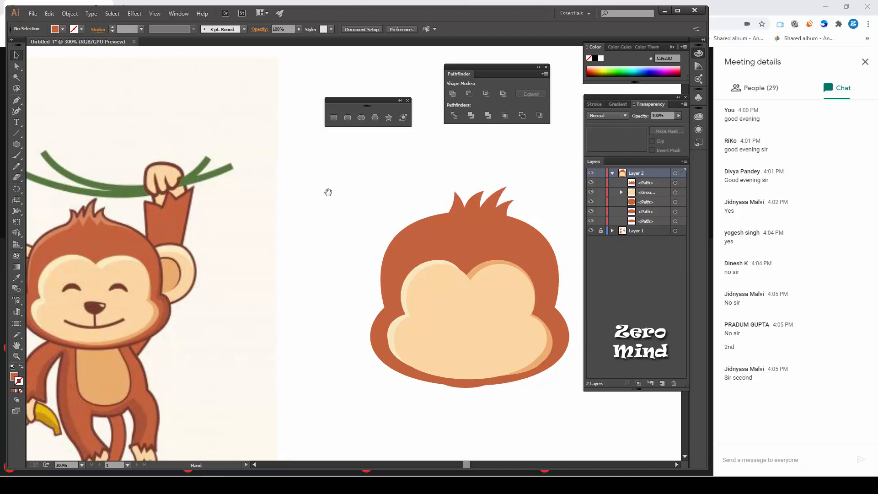
click(487, 205)
key(Left)
key(Left)
key(Left)
key(Left)
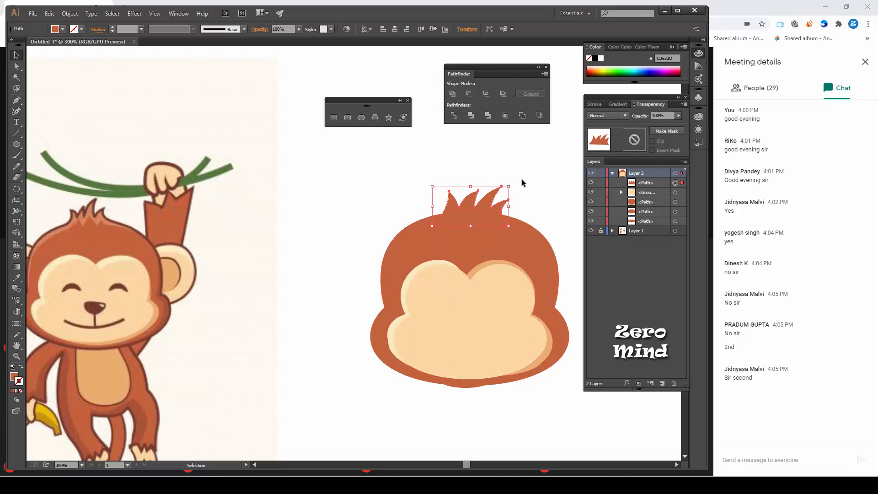
- Lower the top edge of the brown head shape slightly and nudge the hair tuft down to match
click(531, 236)
drag(469, 215, 470, 215)
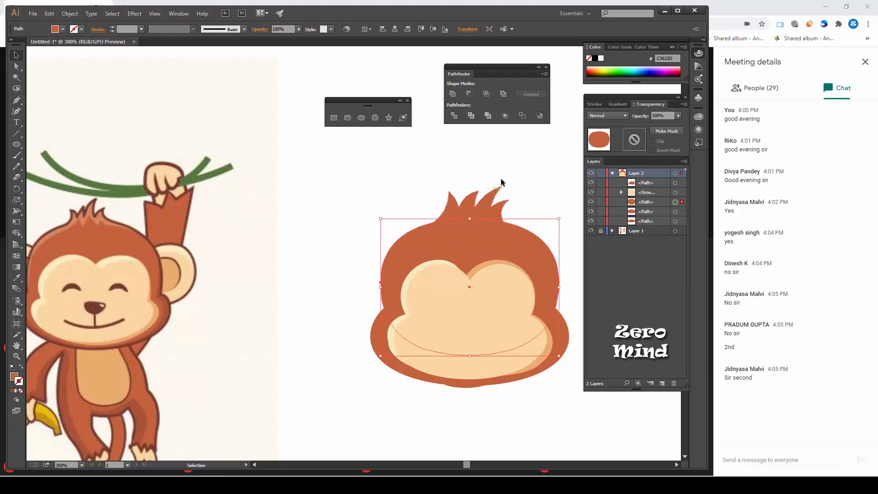
click(487, 204)
click(488, 204)
key(Down)
key(Down)
click(528, 170)
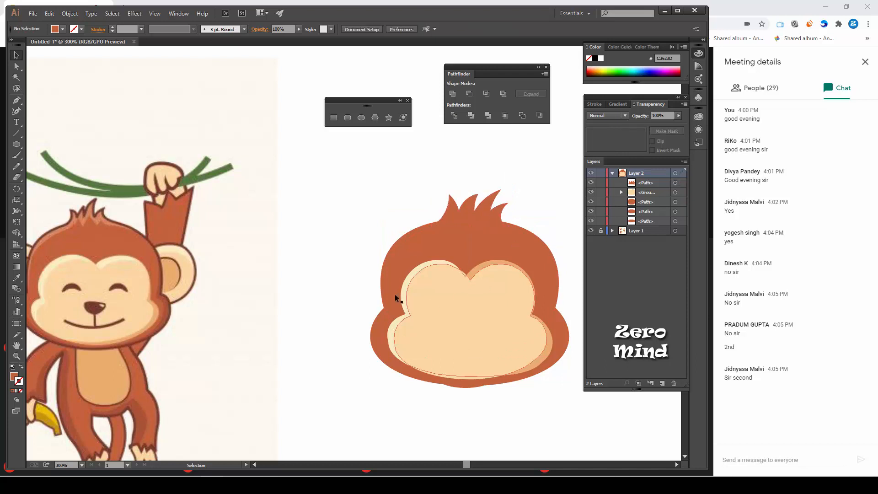
- Lock the cream face group and merge the tuft, head, cheek and chin shapes into one path with the Shape Builder tool
key(space)
drag(301, 242, 300, 219)
scroll(303, 231, down, 1)
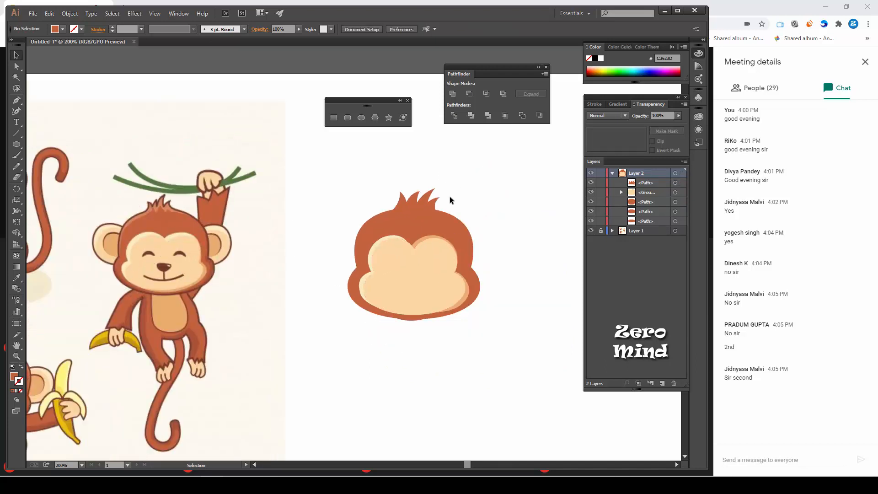
drag(357, 172, 479, 223)
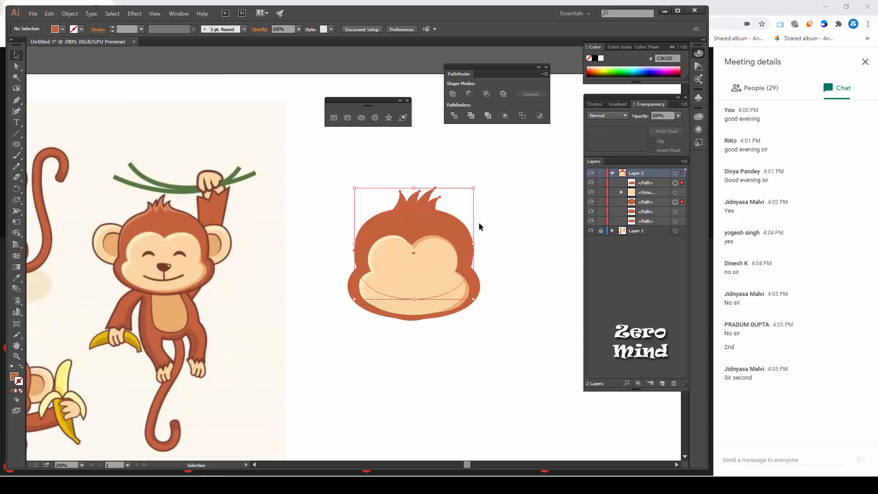
click(602, 192)
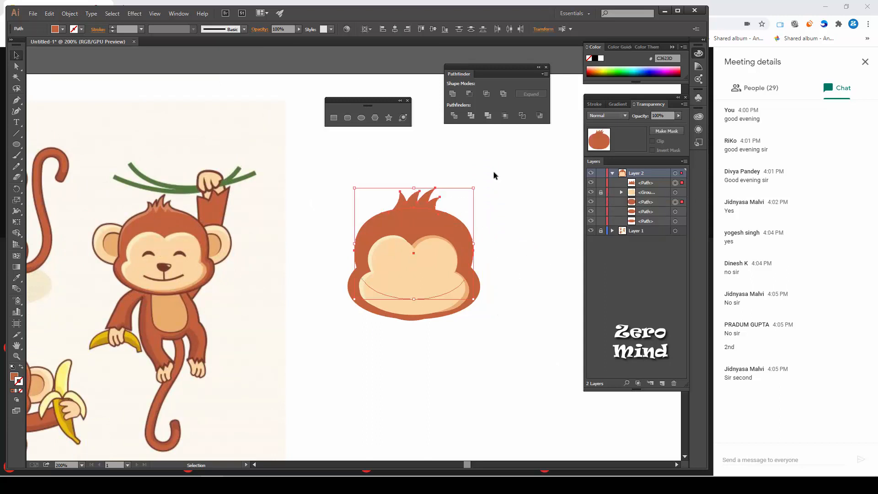
drag(540, 175, 257, 386)
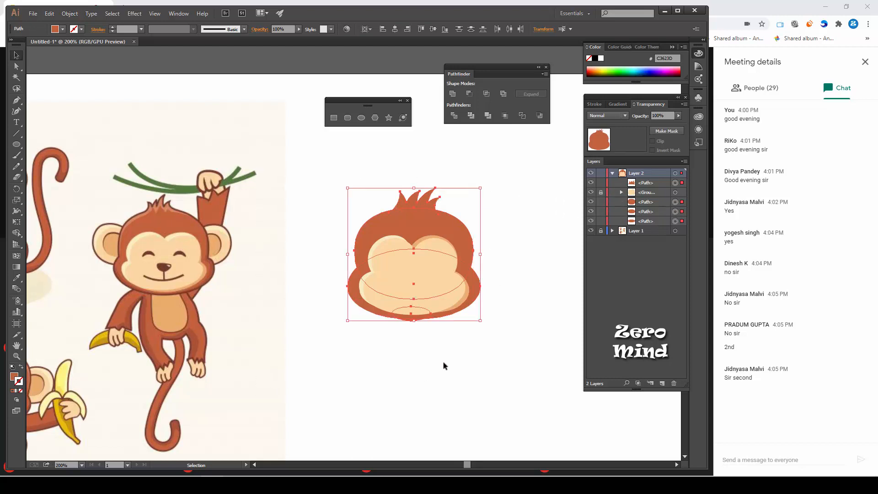
key(shift+m)
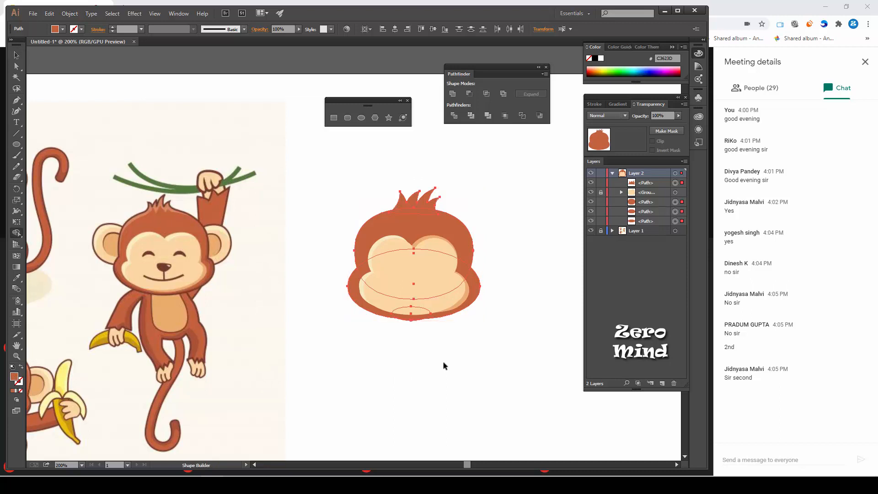
drag(342, 171, 527, 357)
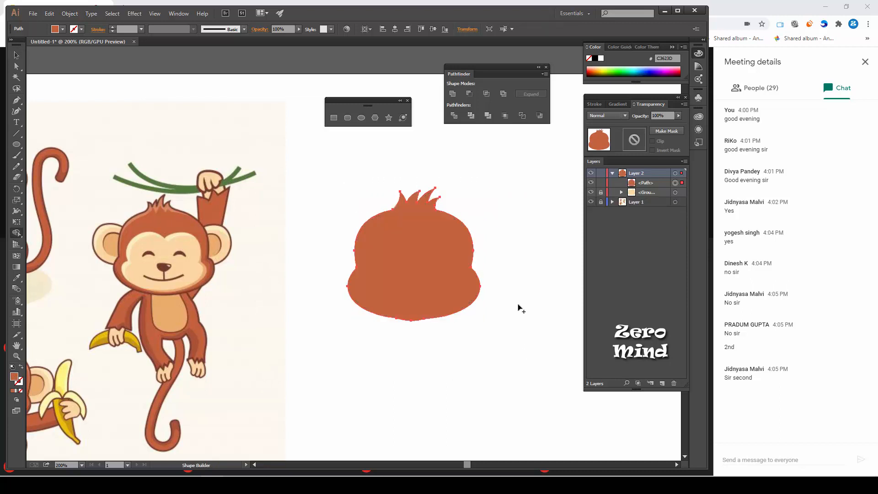
- Send the merged brown head backward behind the locked cream face group
click(16, 54)
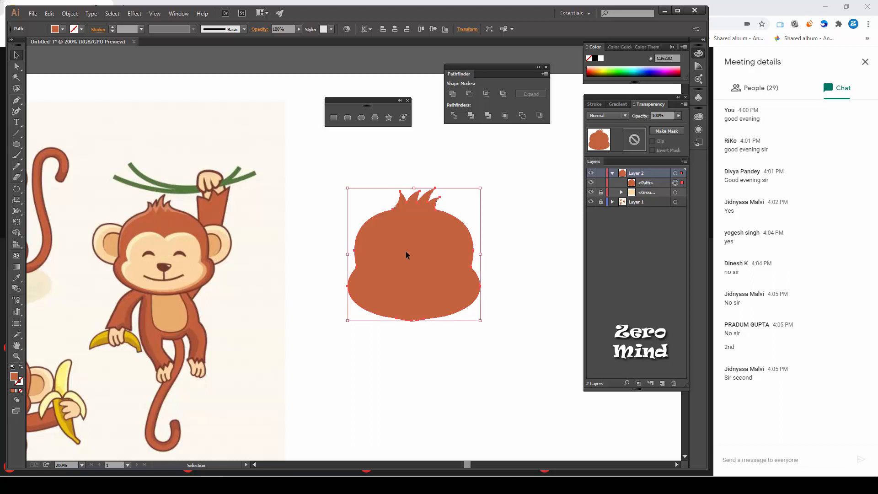
key(ctrl)
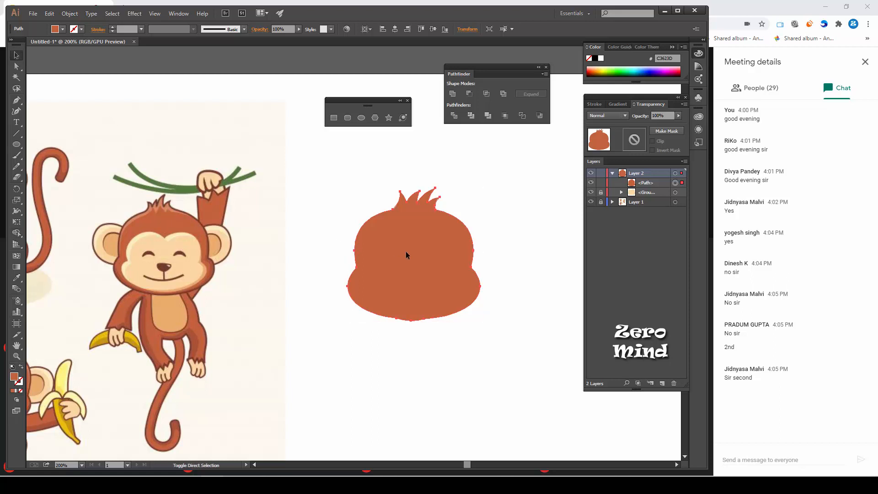
key(ctrl+bracketleft)
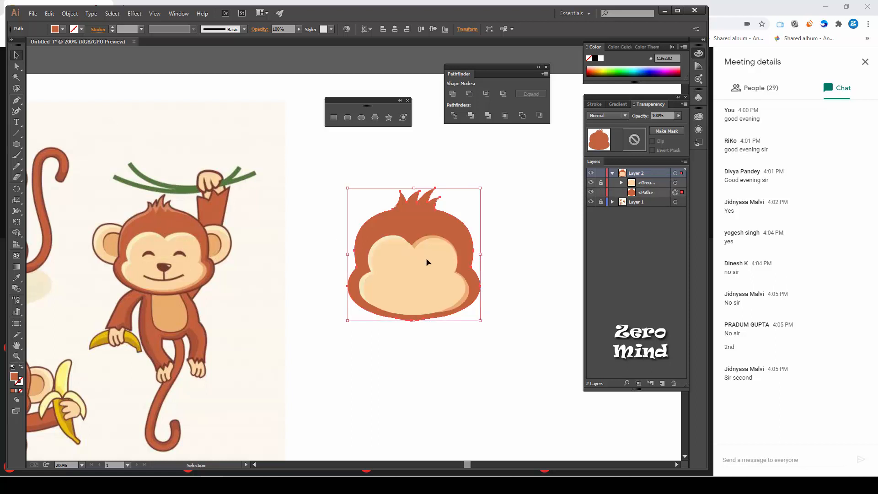
click(442, 353)
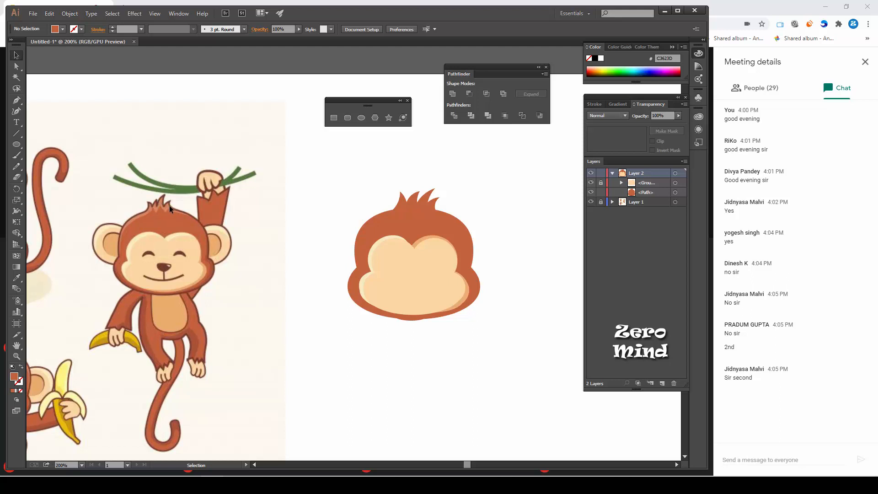
click(465, 238)
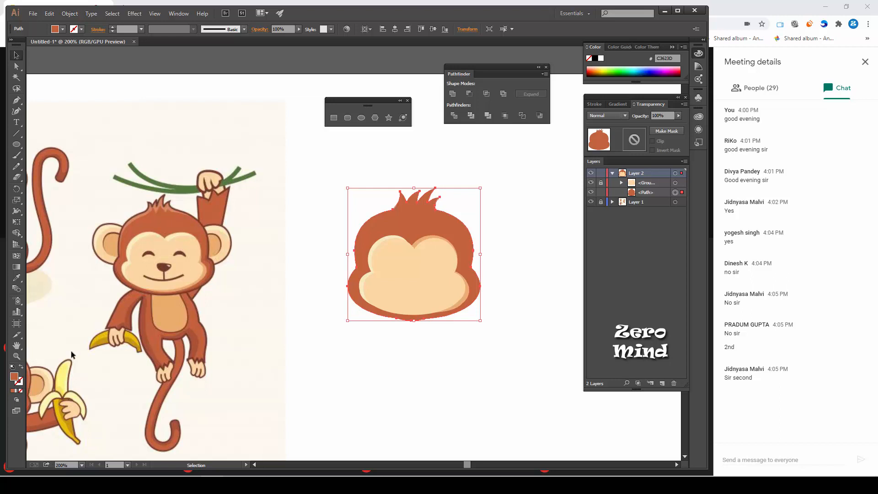
click(481, 373)
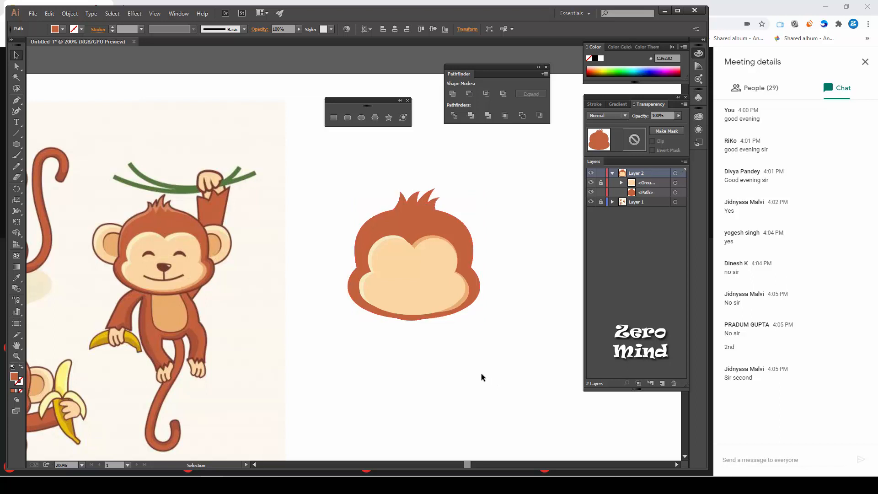
- Paste a copy of the brown head in front and recolour it with the light brown sampled from the reference monkey's hair tuft
click(451, 227)
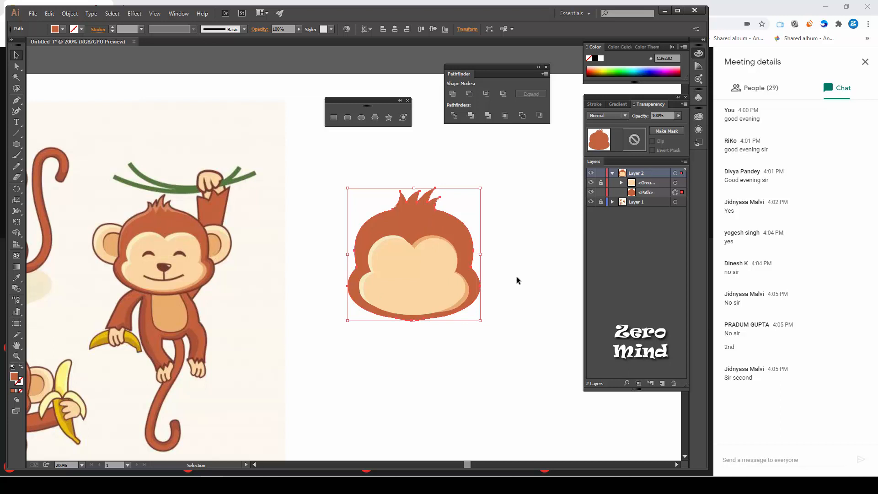
key(a)
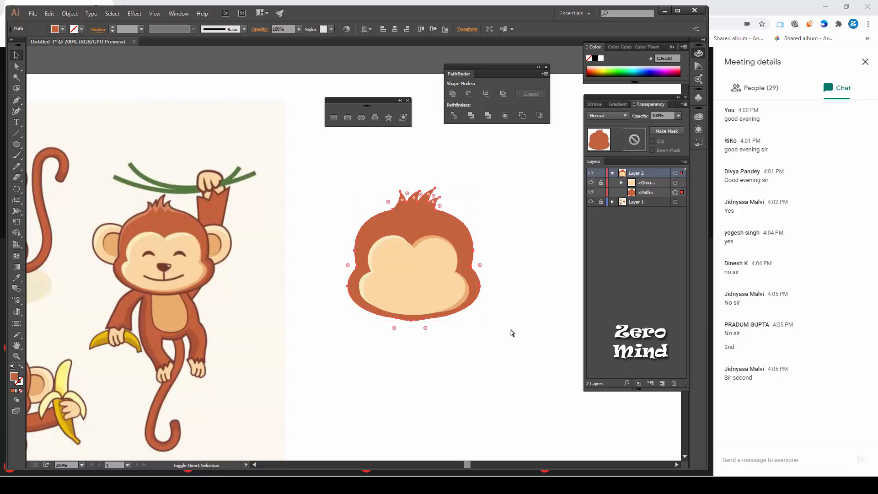
key(ctrl+c)
key(ctrl+f)
key(v)
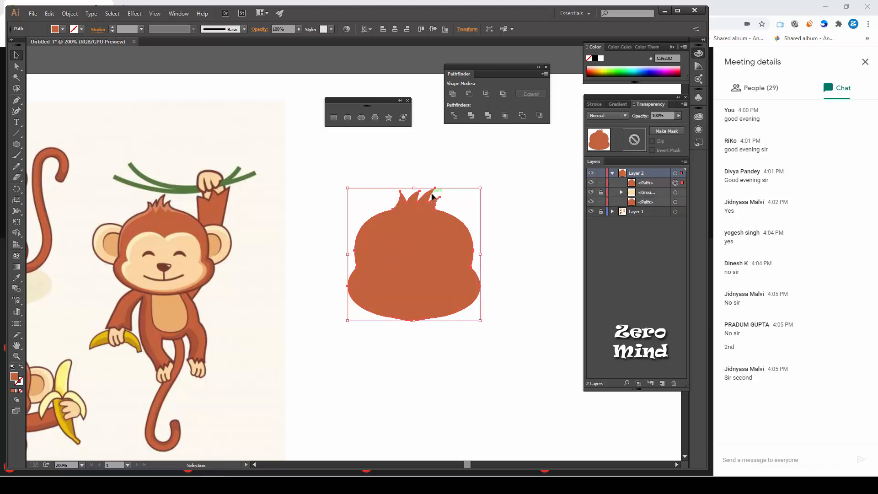
key(i)
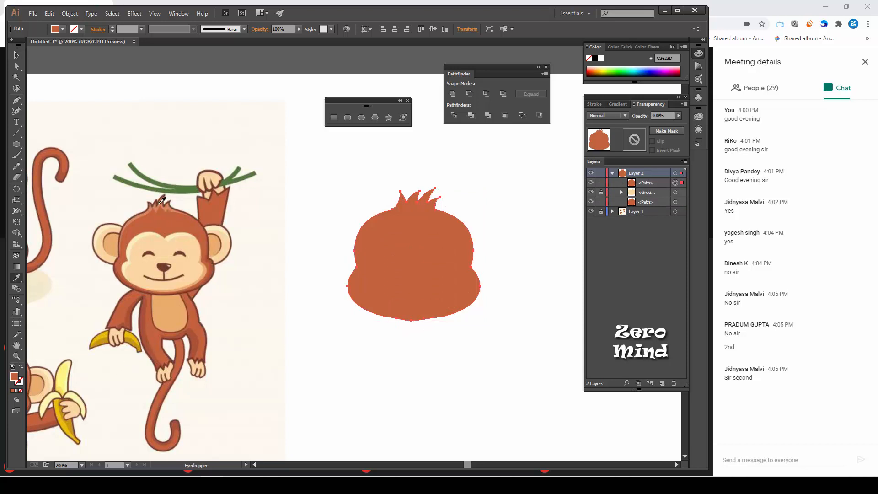
click(161, 200)
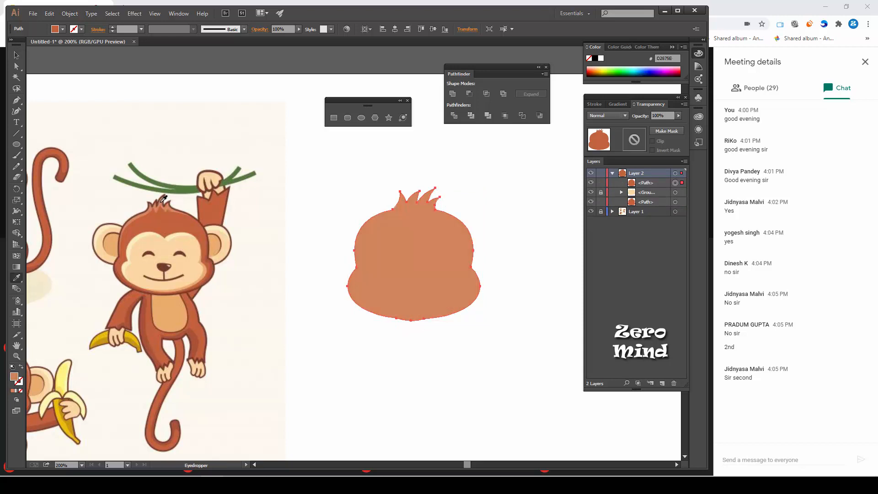
key(v)
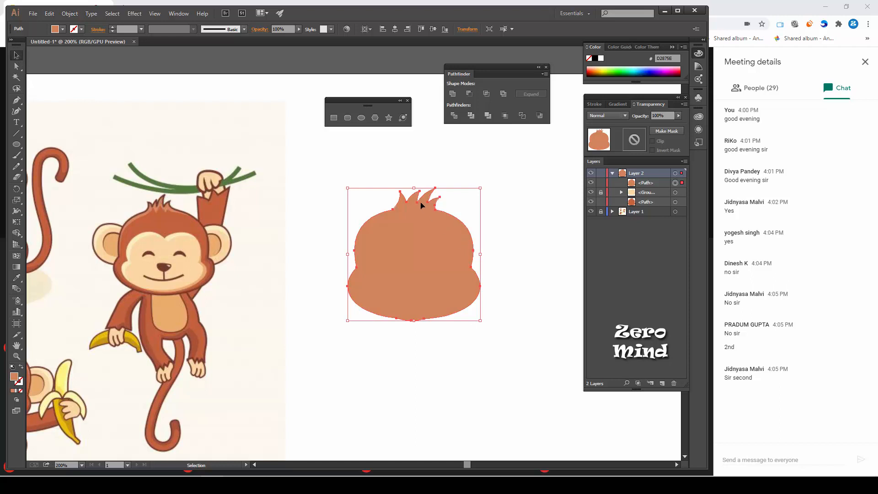
- Try to shrink the light brown head copy inward from its upper edge and both sides, and delete the copy
drag(414, 187, 415, 195)
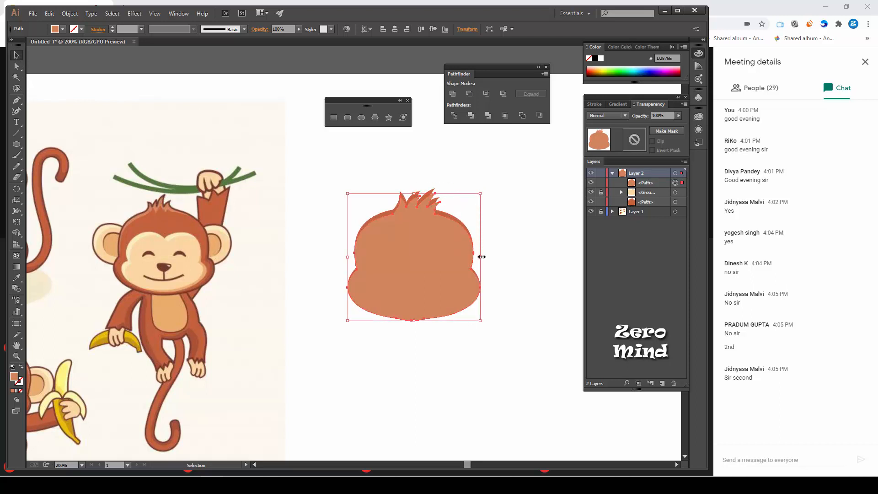
drag(480, 257, 474, 257)
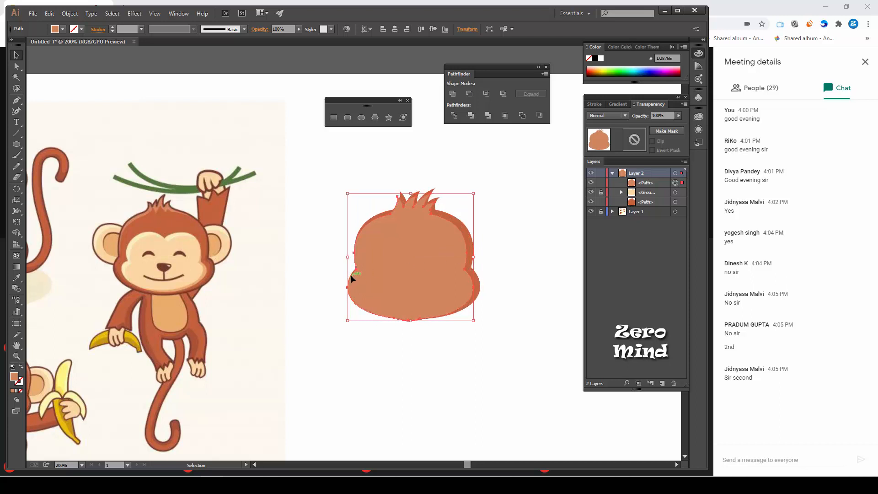
drag(348, 257, 355, 257)
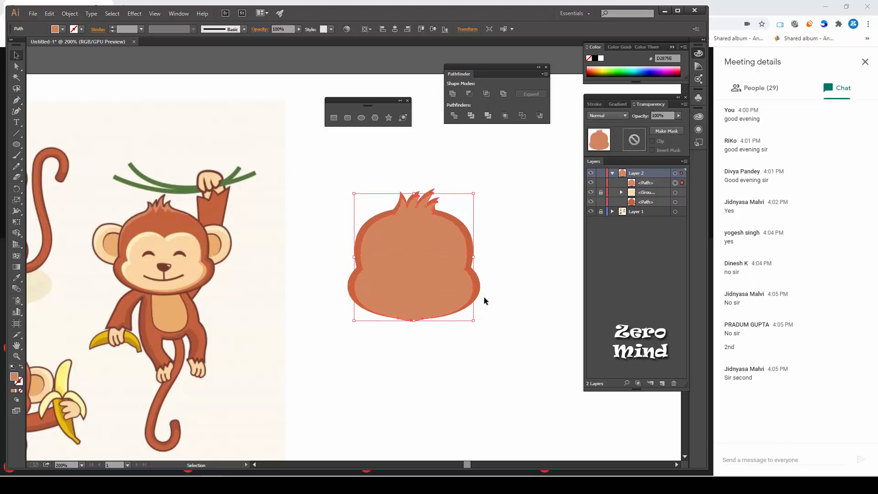
key(Delete)
- Create an inset copy of the merged brown head using Offset Path with an offset of -4 px
click(476, 252)
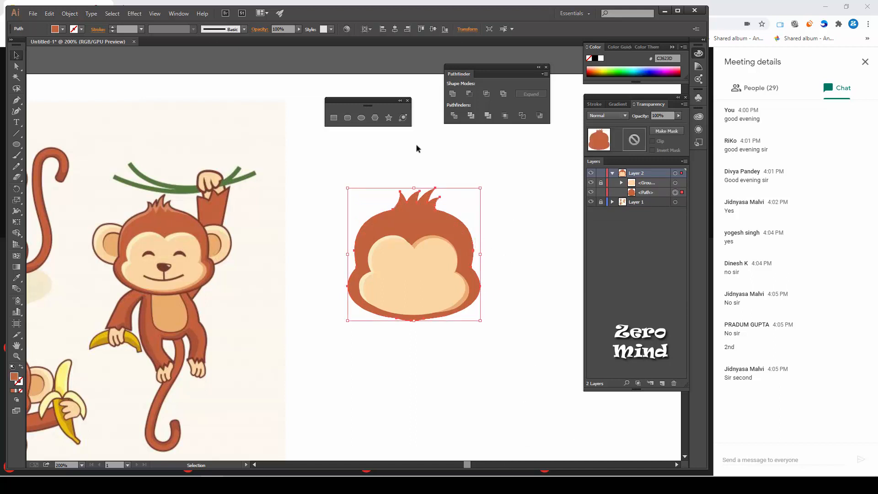
click(70, 14)
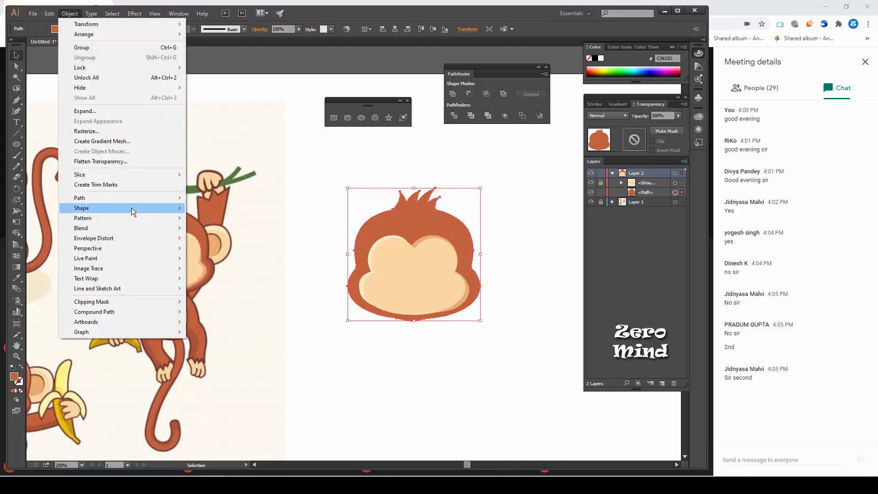
mouse_move(131, 200)
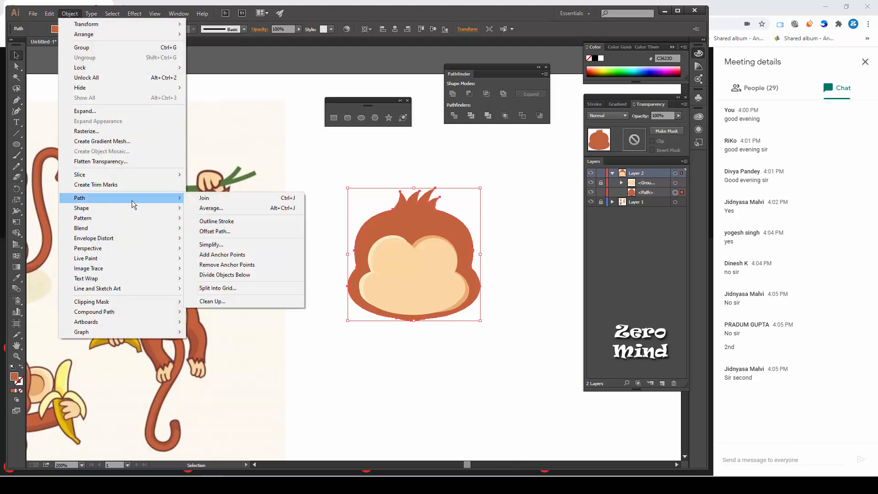
click(231, 233)
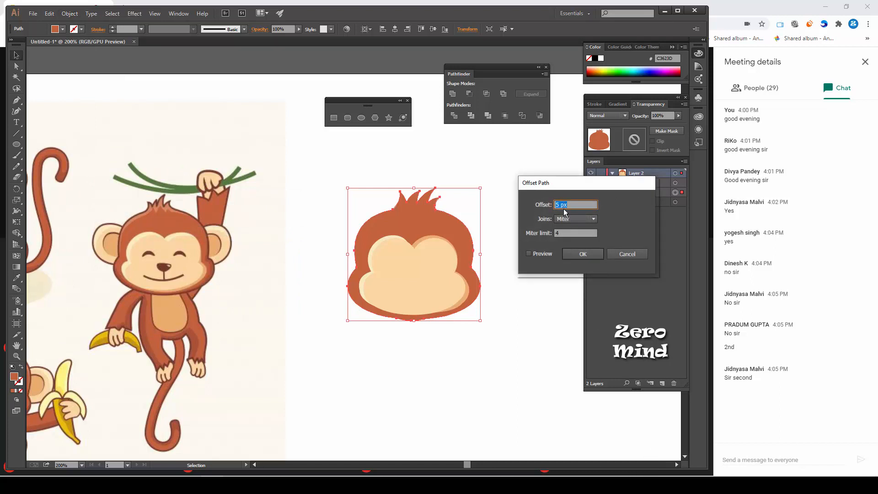
click(542, 255)
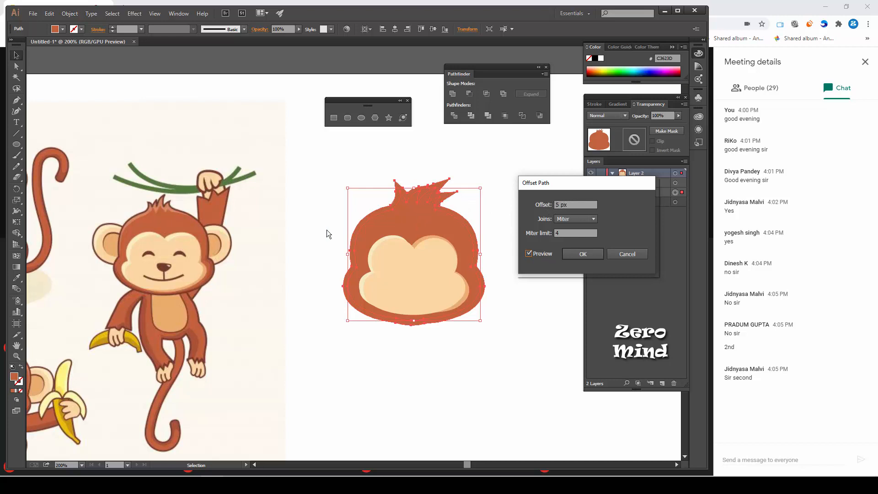
drag(574, 204, 548, 206)
text(-4)
click(538, 252)
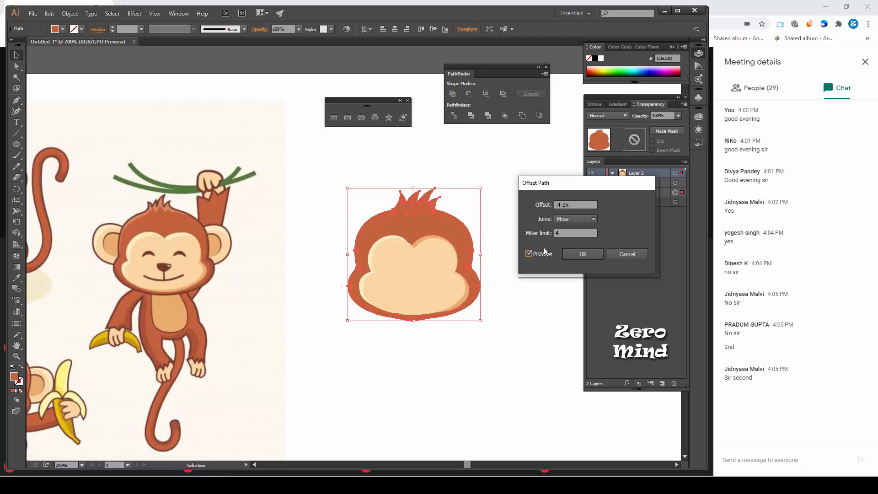
click(589, 255)
- Try recolouring the inset head path with the light brown of the reference monkey's hair tuft, and undo it
key(i)
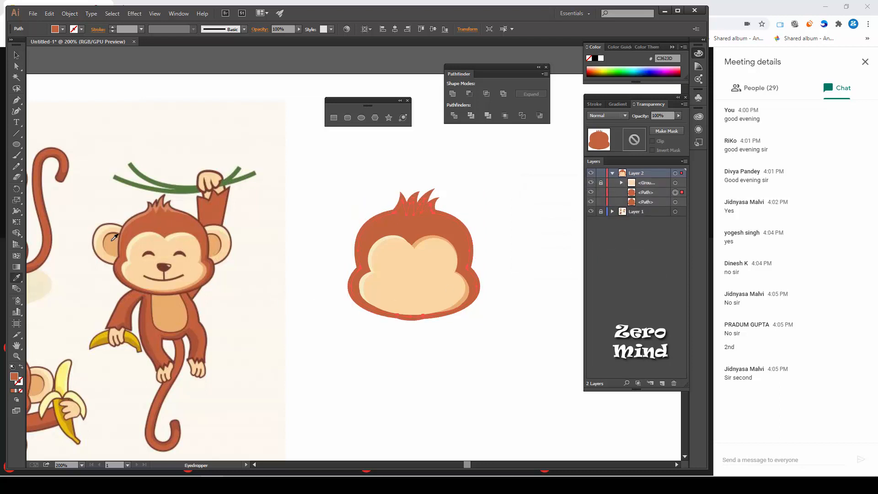
click(160, 204)
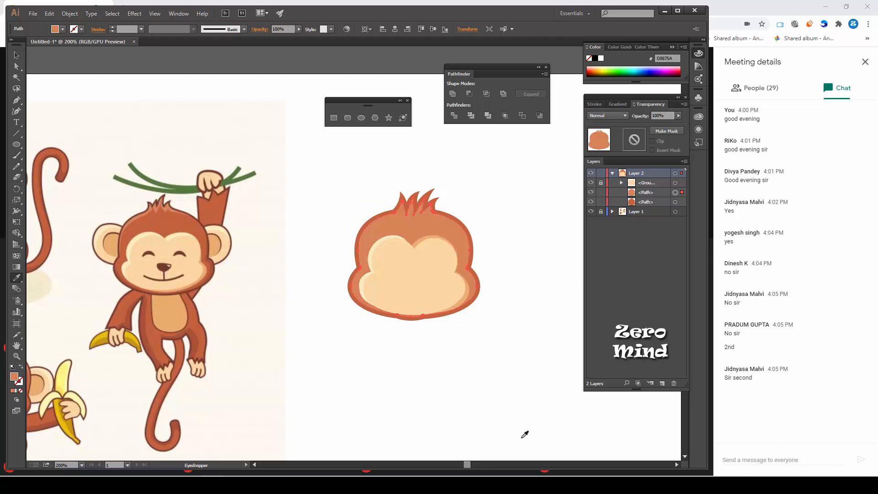
key(ctrl+z)
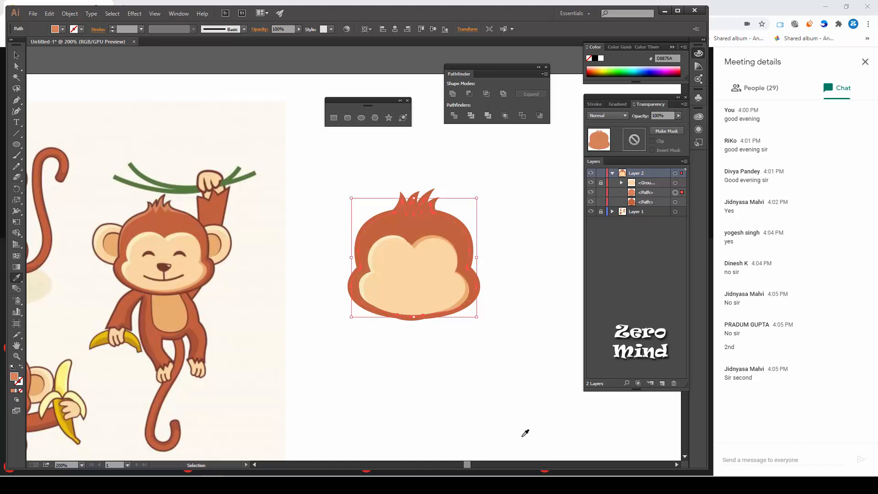
- Recolour the inset head path with the darker brown sampled from the reference monkey's forehead, and deselect it
click(178, 219)
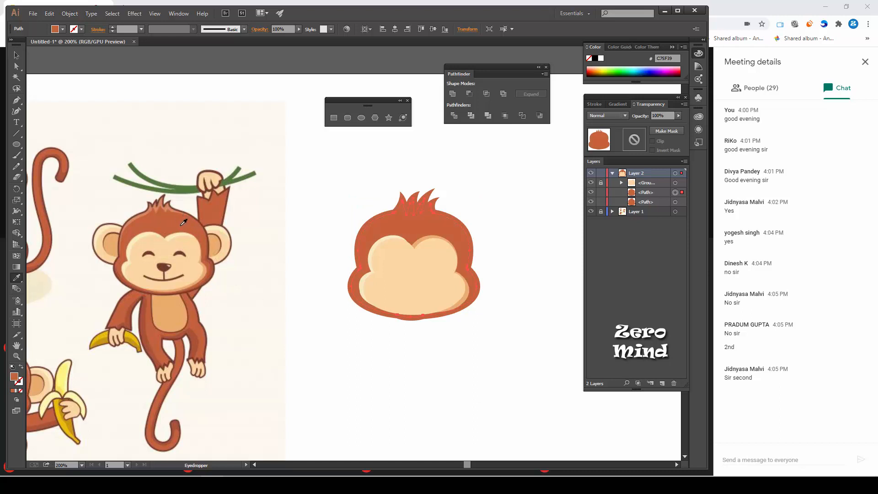
click(17, 56)
click(375, 117)
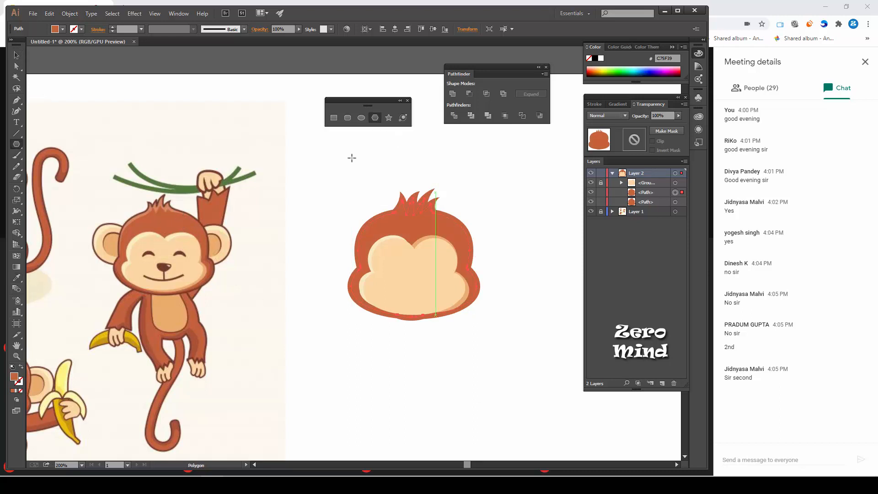
click(16, 55)
click(440, 195)
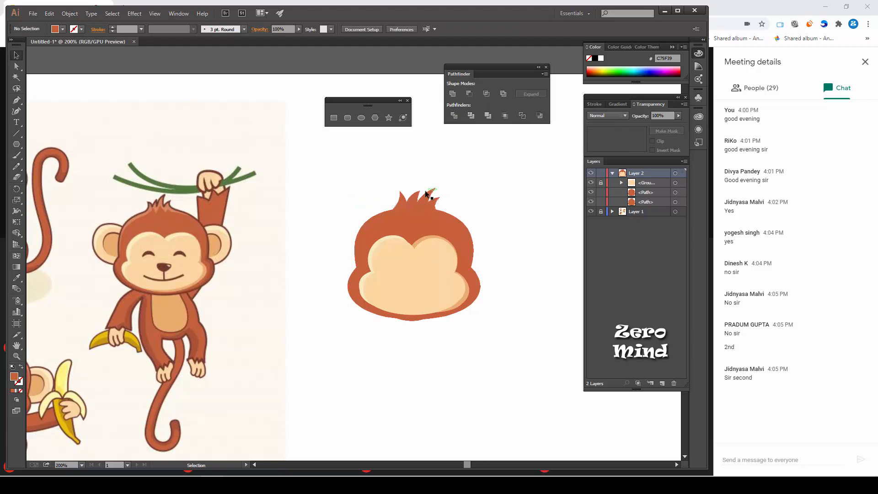
- Try recolouring the outer head path behind the inset with the light brown sampled from the reference monkey's hair tuft
click(435, 190)
key(i)
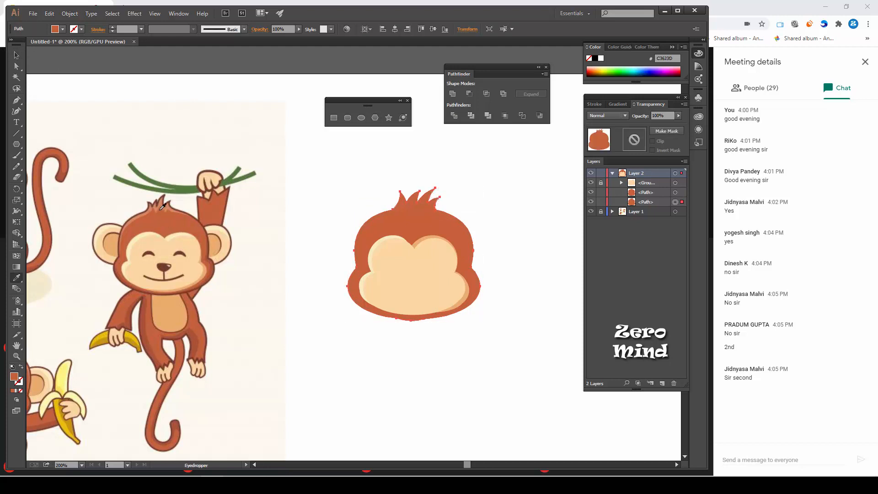
click(162, 201)
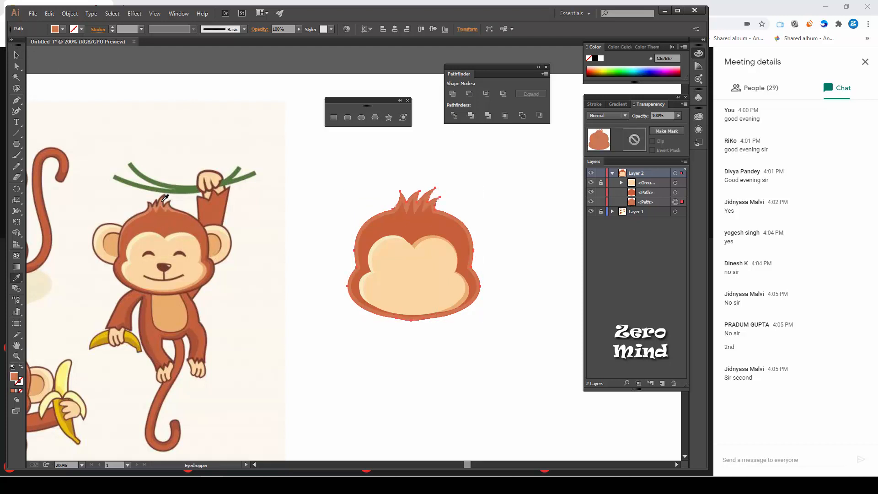
click(16, 55)
click(459, 405)
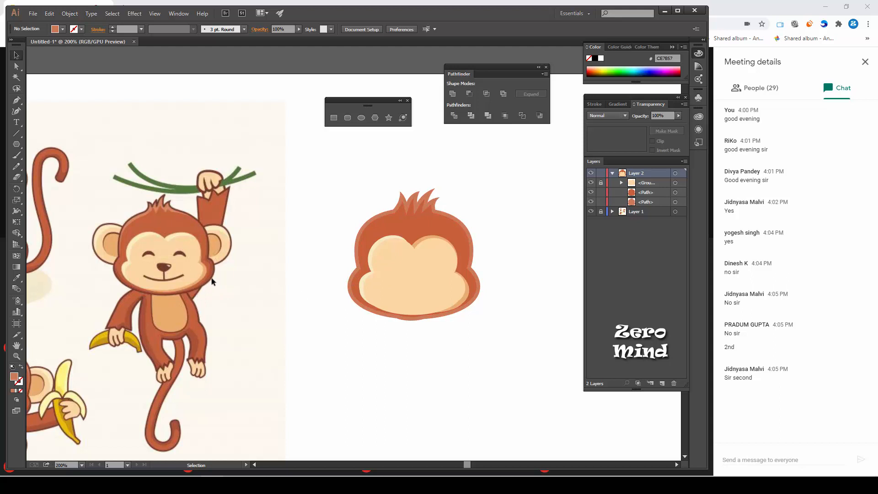
- Isolate the inset head path and try to shift its anchor points at the right cheek notch outward
scroll(526, 328, up, 1)
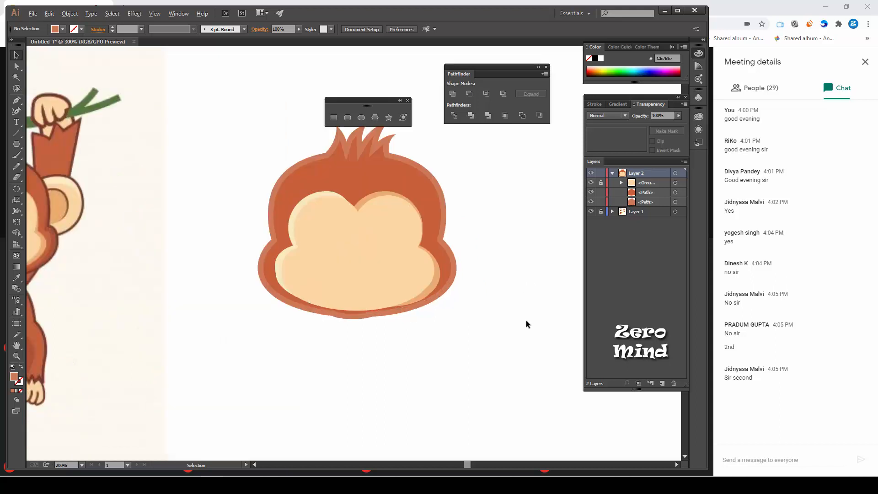
double_click(439, 247)
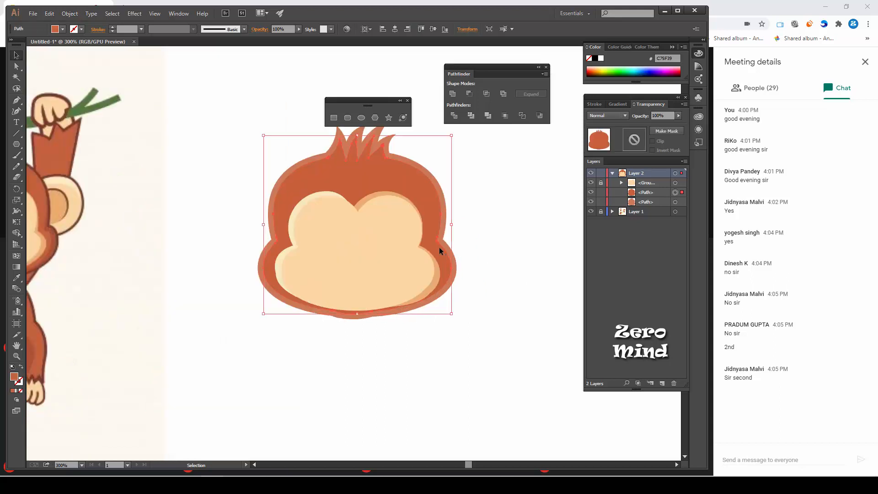
key(a)
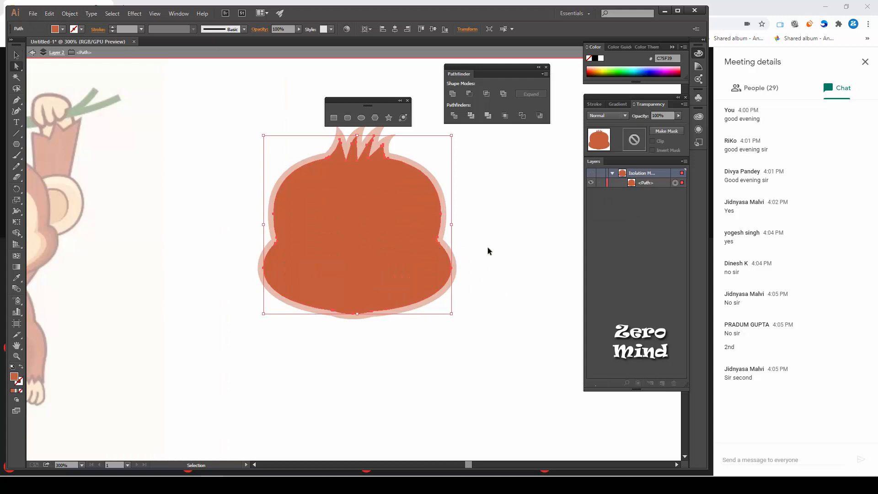
drag(486, 225, 420, 255)
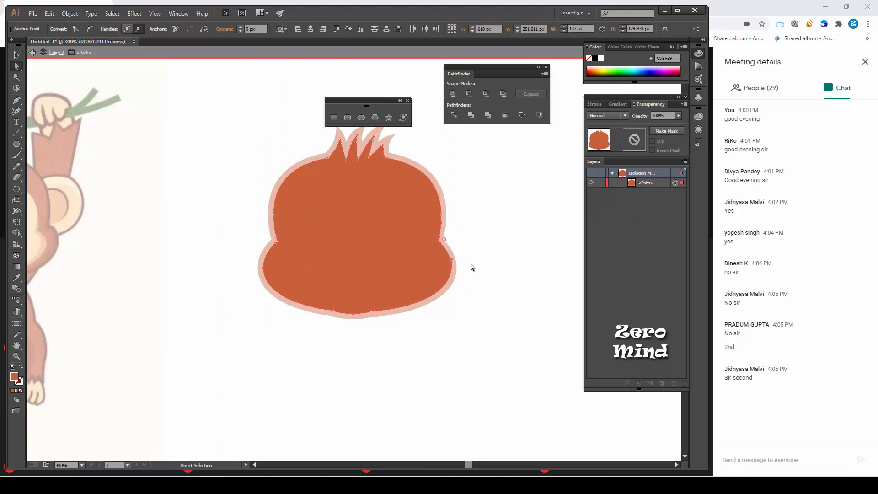
key(v)
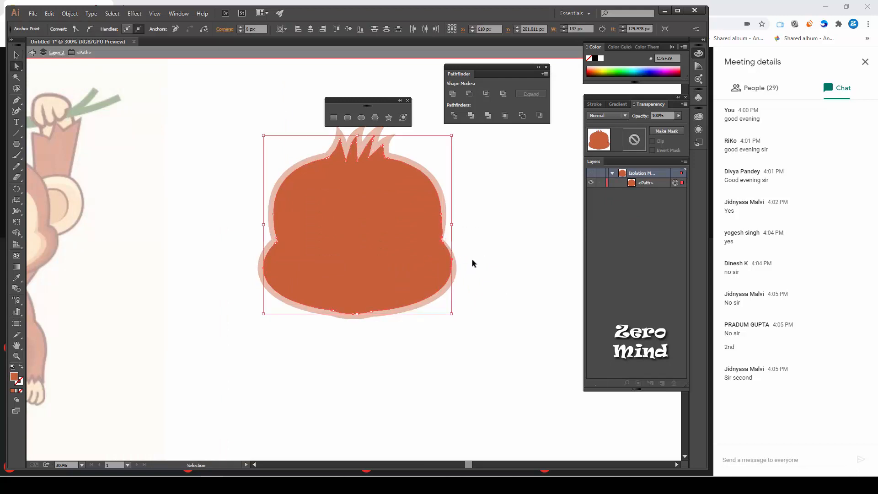
double_click(471, 261)
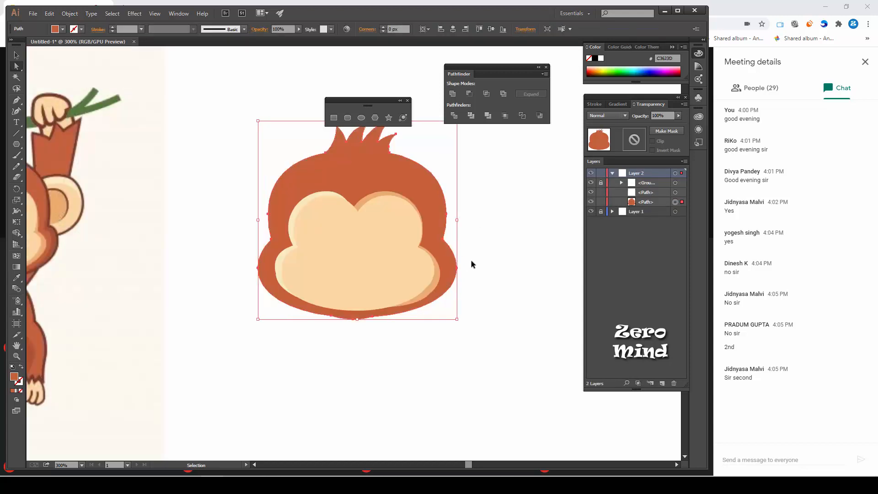
- Recolour the outer head path behind the inset with a lighter orange-brown sampled from the reference monkey's hair tuft
key(a)
drag(399, 347, 457, 366)
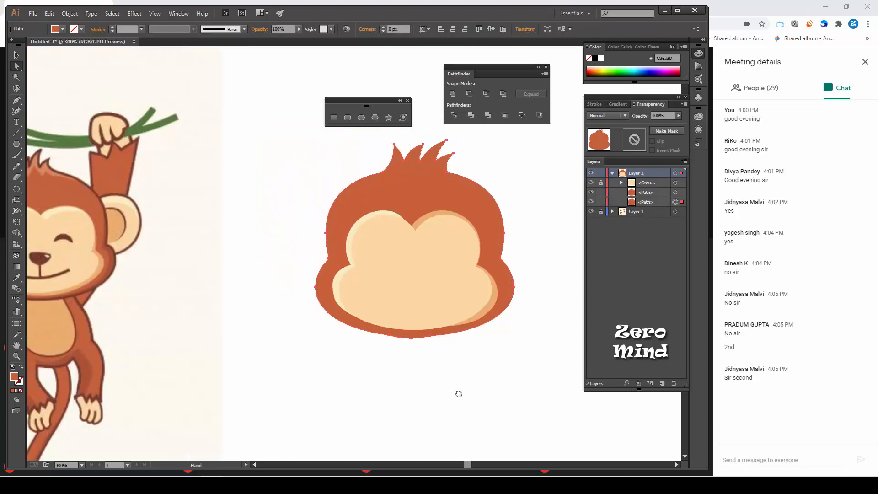
key(ctrl+minus)
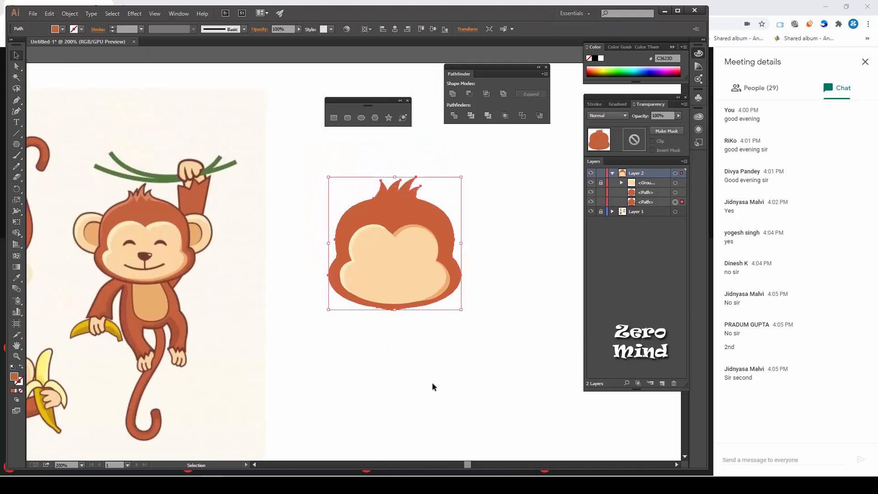
click(440, 337)
click(382, 188)
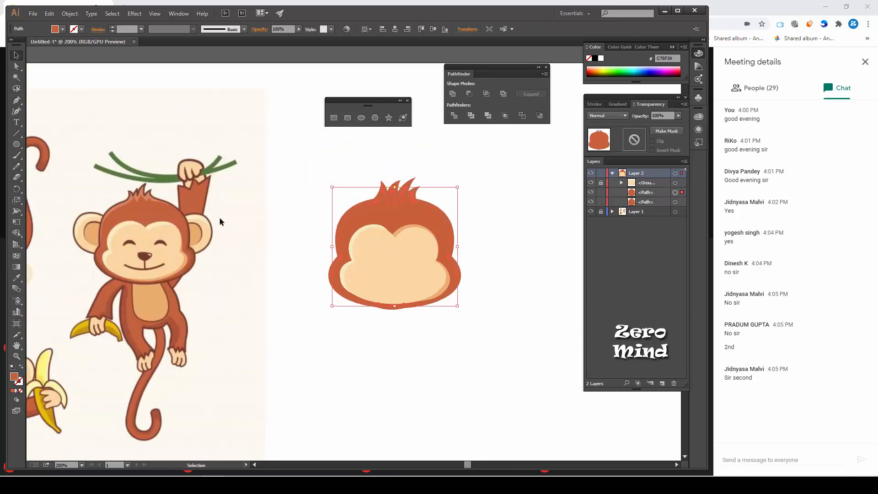
click(386, 182)
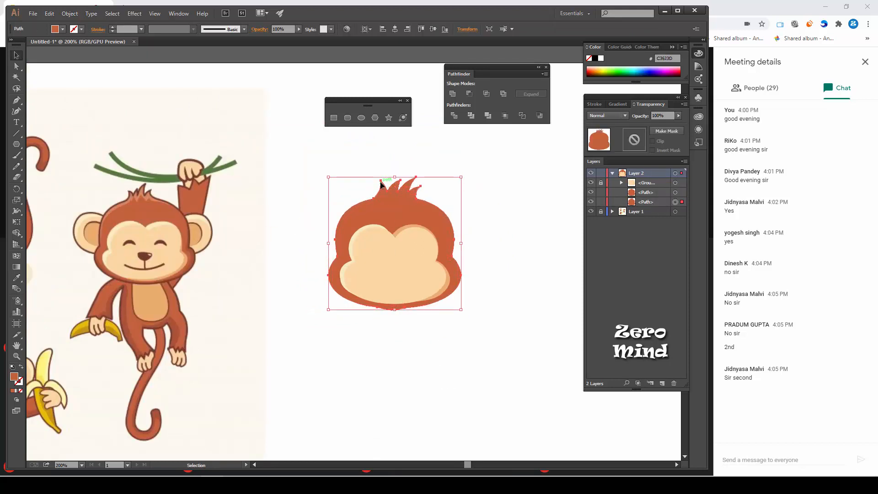
key(i)
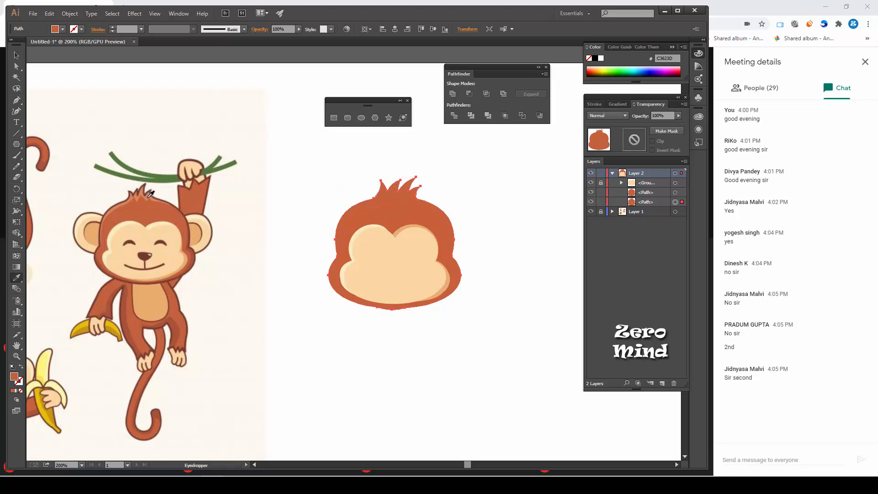
click(151, 192)
click(16, 55)
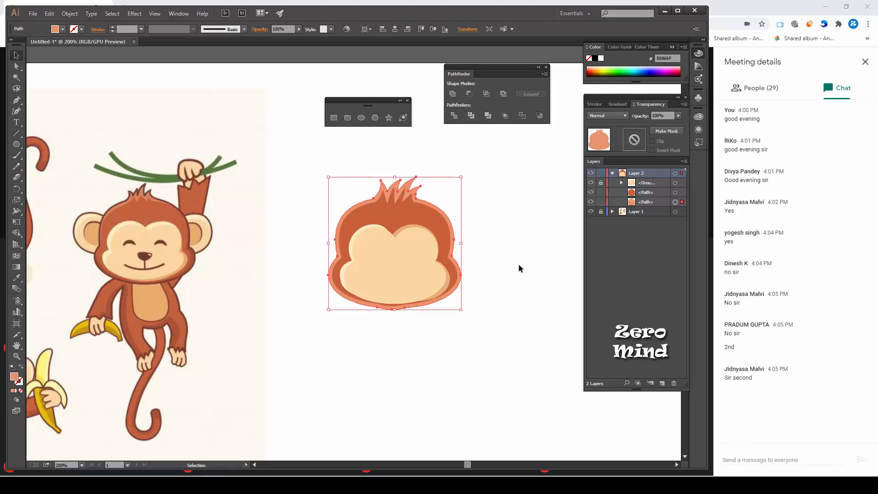
- Isolate the inset head path and nudge the anchor points along its right side and cheek outward to narrow the light rim
click(395, 208)
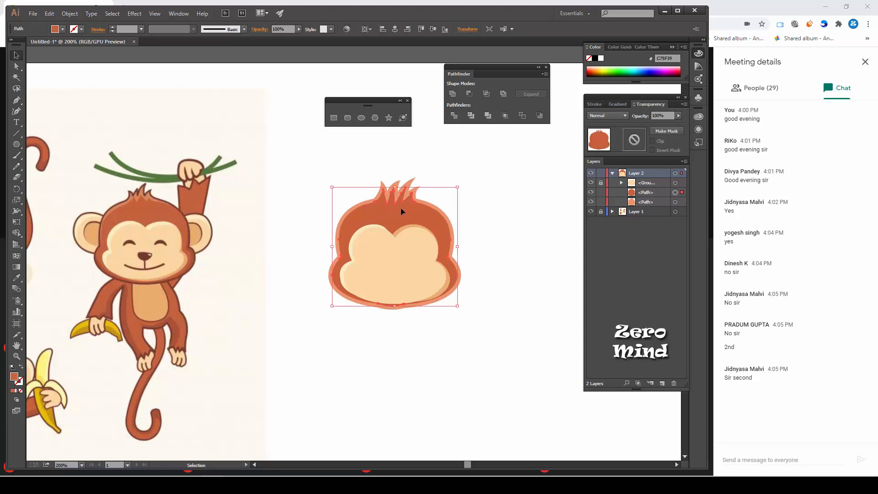
double_click(400, 207)
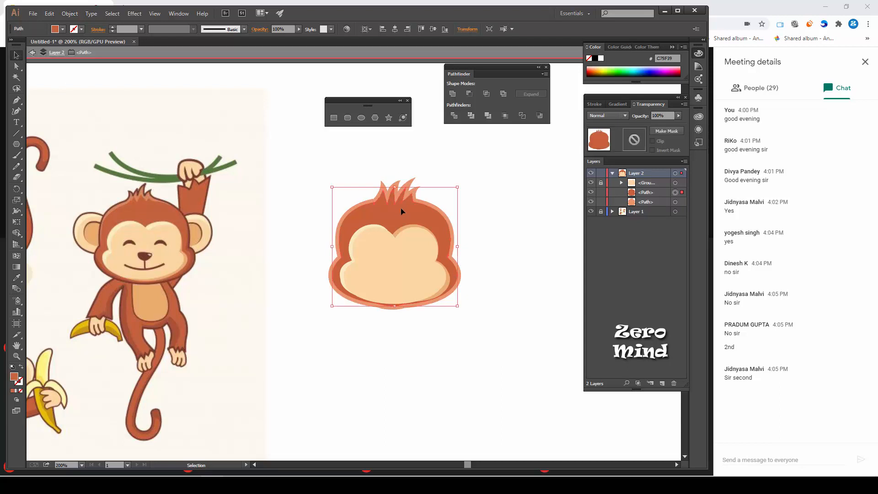
click(447, 262)
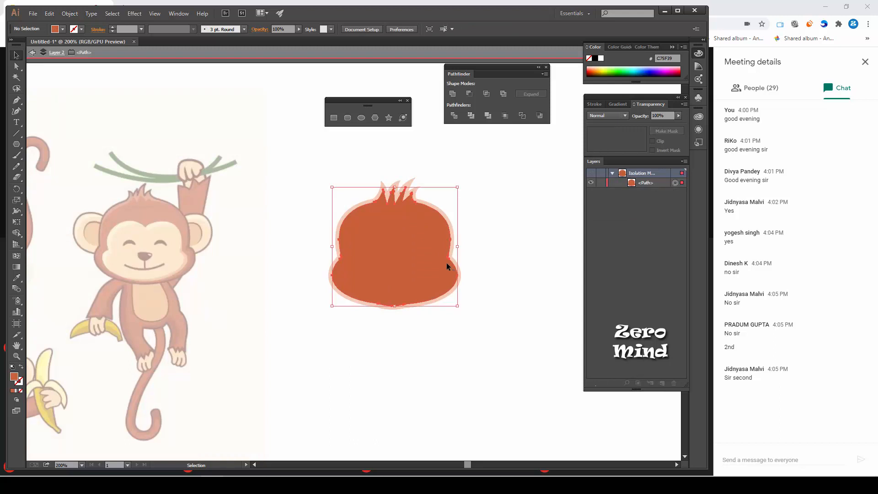
key(a)
drag(499, 224, 434, 314)
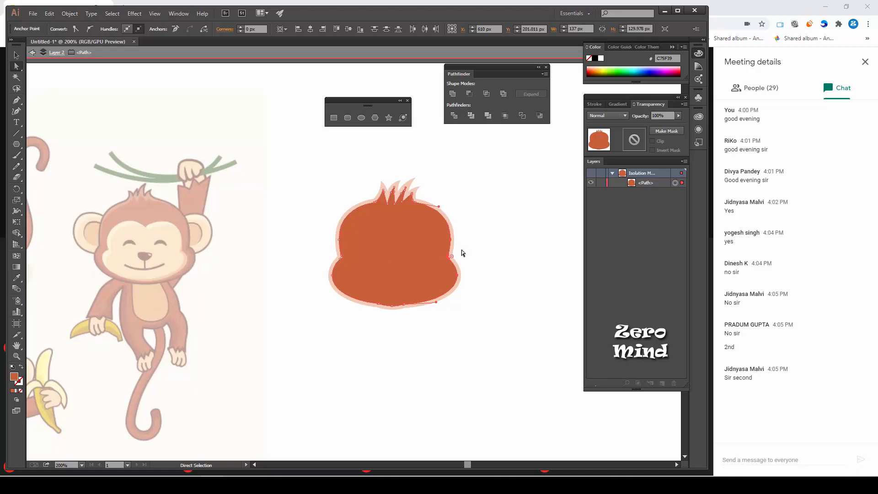
key(Right)
key(Right)
drag(492, 251, 441, 281)
key(Right)
click(460, 290)
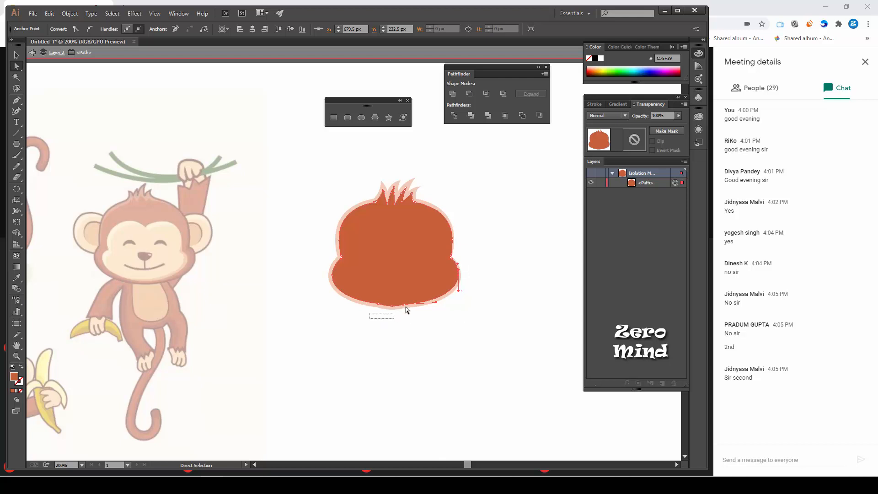
- Nudge the chin and lower cheek anchor points of the inset head path downward and adjust the right cheek point
drag(416, 293, 417, 294)
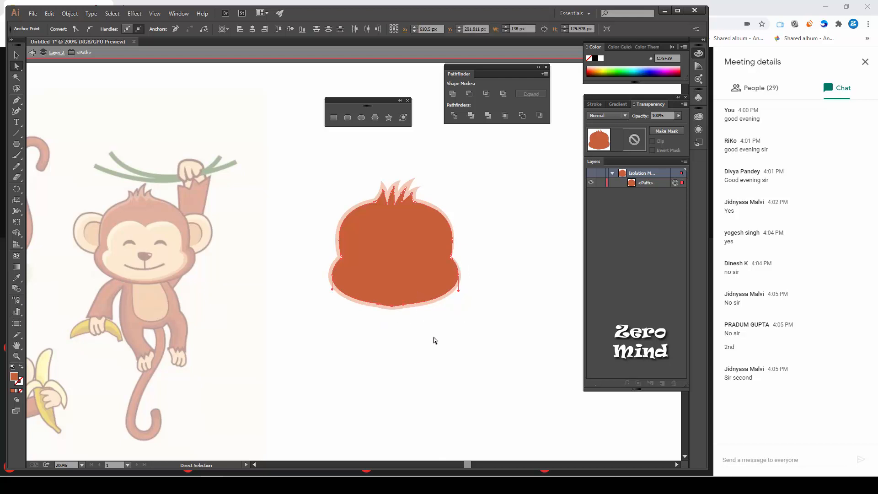
drag(362, 293, 468, 323)
key(Down)
key(Down)
key(Down)
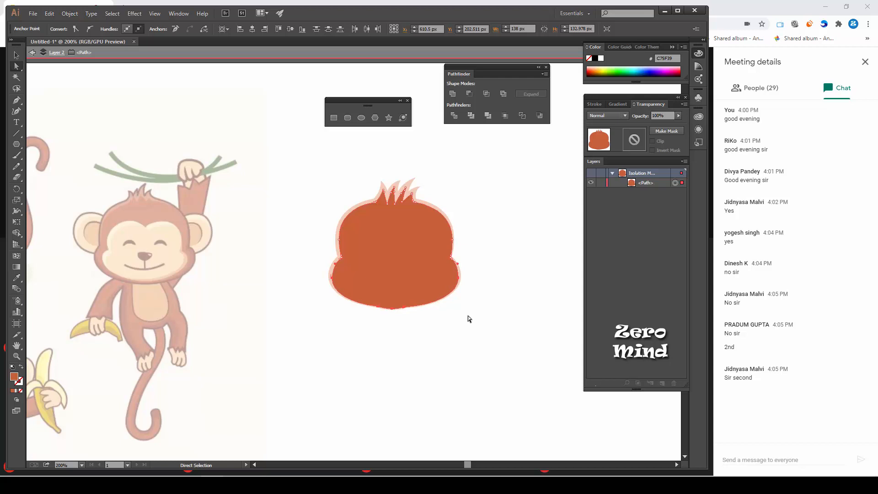
drag(444, 297, 445, 298)
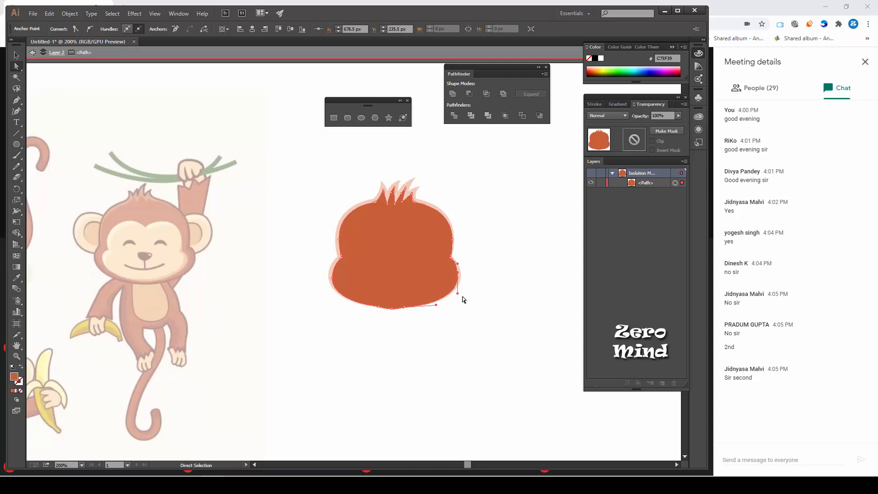
- Undo the last anchor point change and nudge the inset head path's right cheek notch slightly inward
drag(480, 281, 430, 325)
scroll(462, 290, up, 2)
scroll(470, 314, up, 4)
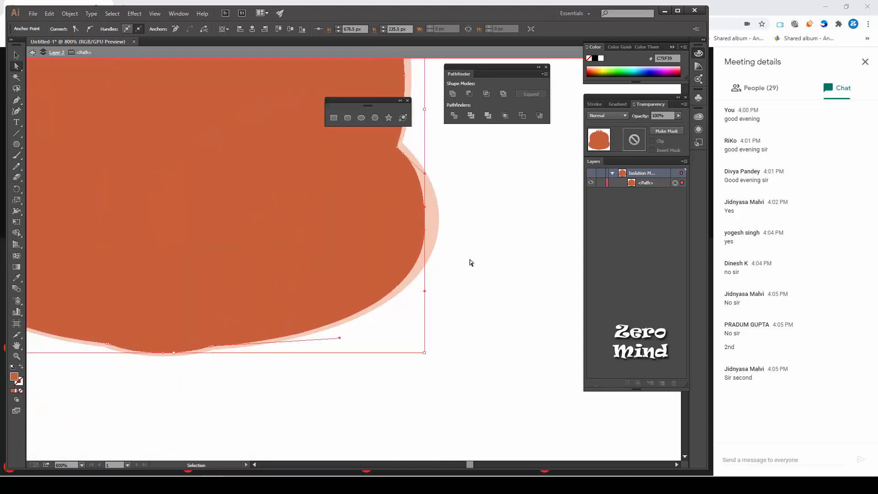
key(ctrl+z)
drag(456, 244, 480, 302)
drag(487, 180, 370, 316)
key(Left)
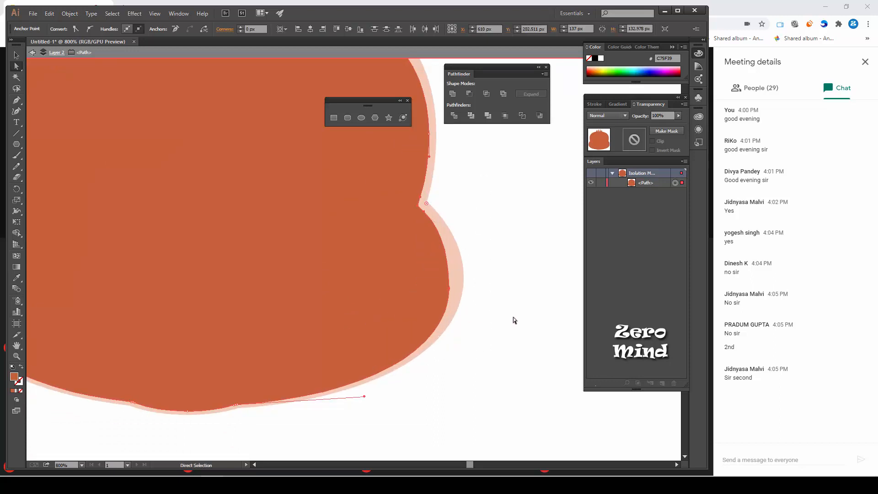
click(501, 313)
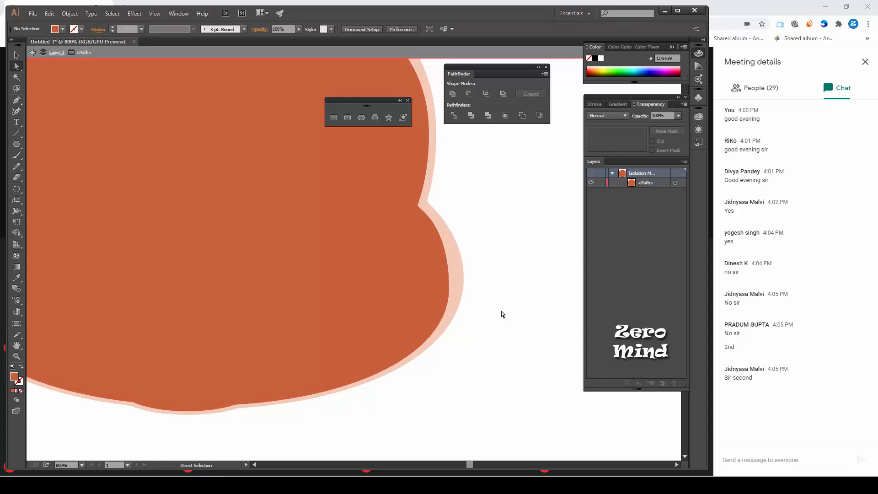
- Nudge the anchor points along the inset head path's left side, notch and cheek outward to narrow the light rim
key(ctrl+minus)
key(ctrl+minus)
key(ctrl+minus)
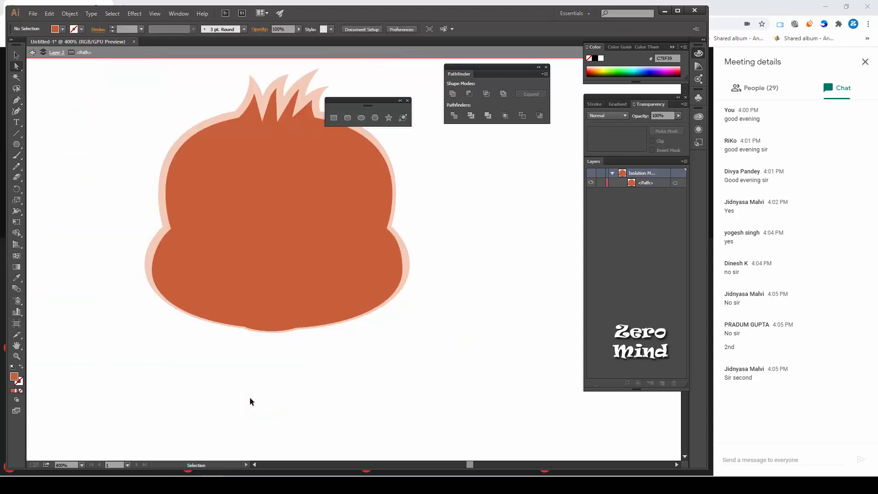
drag(172, 304, 252, 372)
drag(133, 351, 243, 328)
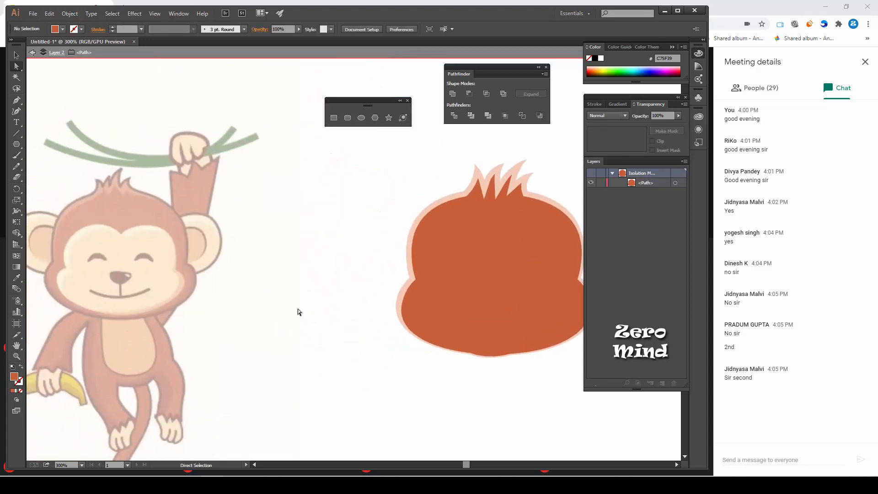
click(427, 278)
drag(365, 265, 438, 336)
drag(365, 218, 431, 351)
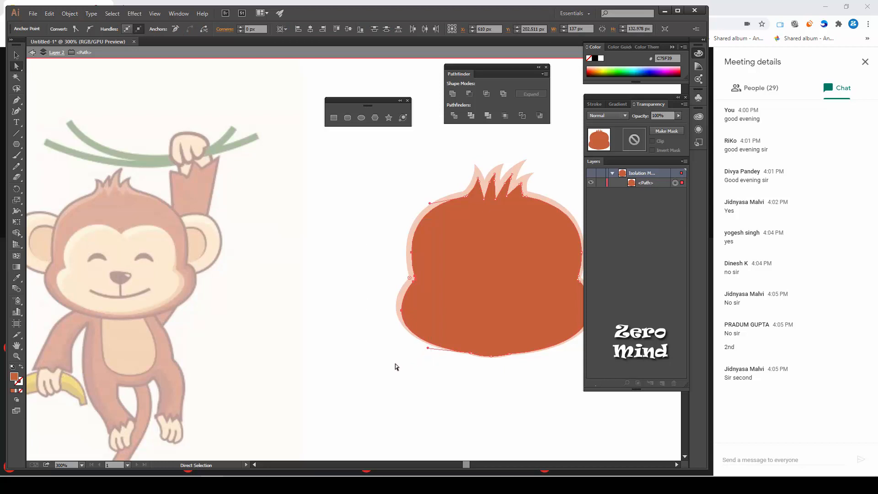
key(Left)
key(Left)
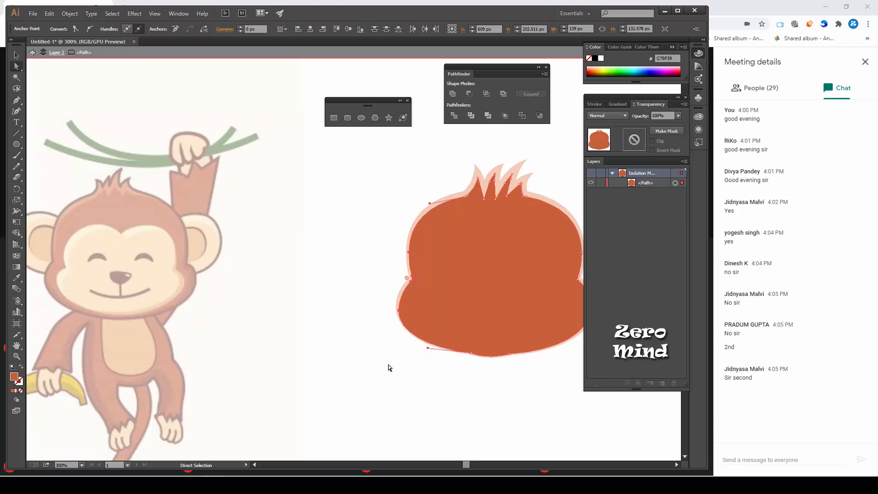
- Deselect the inset head path's anchor points and exit isolation mode back to the full head artwork
drag(447, 378, 521, 343)
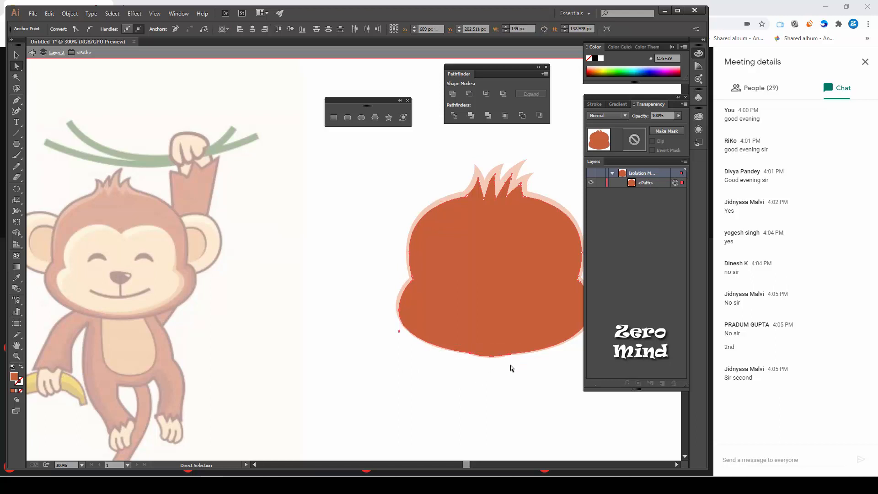
click(490, 378)
double_click(402, 380)
key(space)
drag(449, 358, 356, 355)
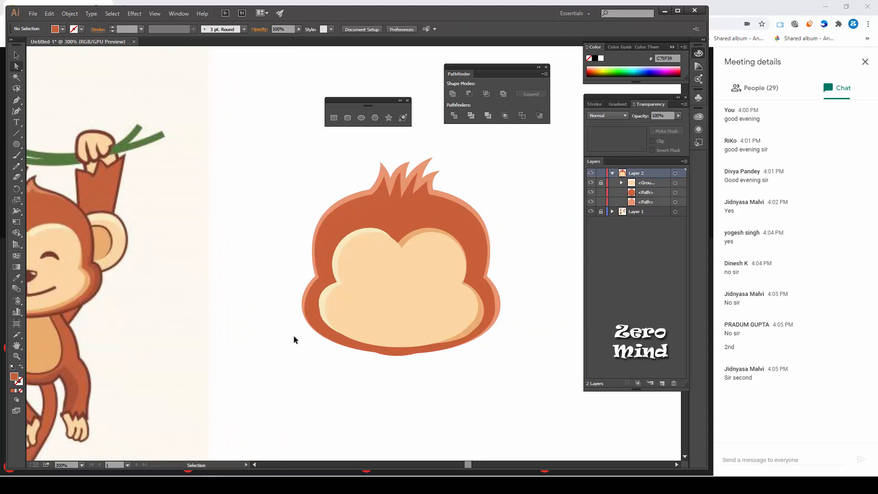
- Try to merge the two overlapping brown head shapes with the Shape Builder tool
key(ctrl+minus)
drag(387, 340, 406, 345)
key(v)
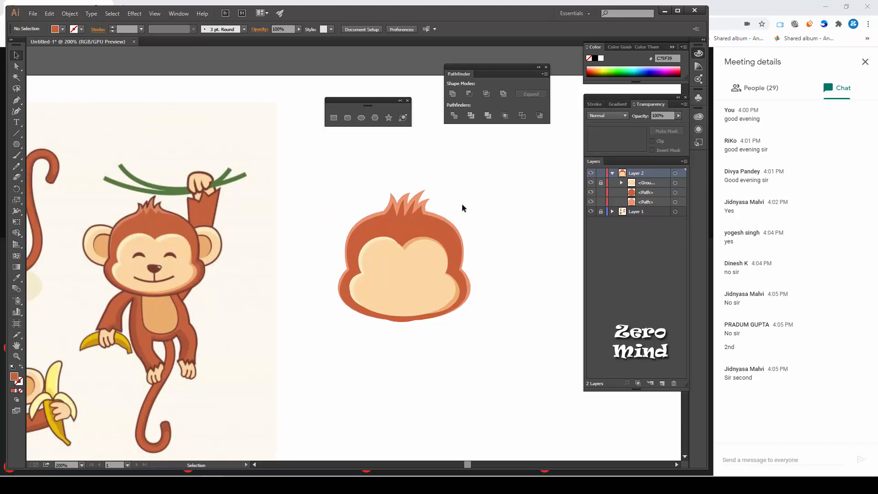
drag(471, 190, 410, 229)
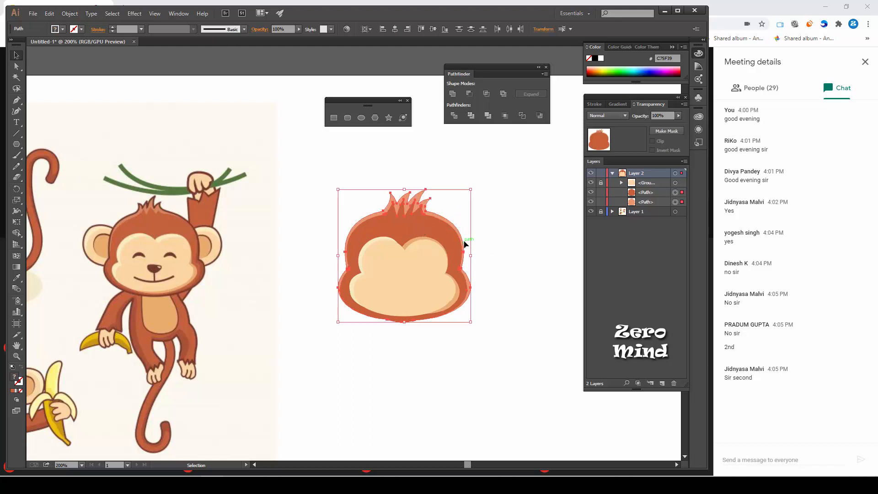
key(shift+m)
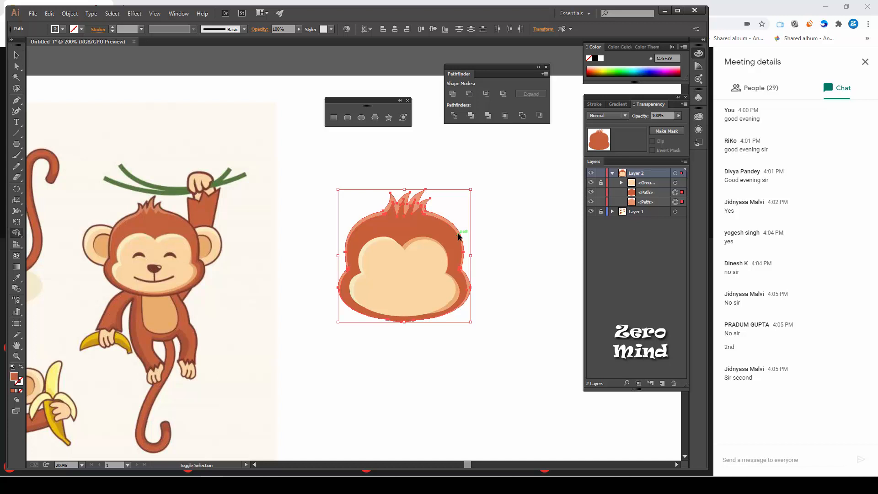
mouse_move(345, 177)
mouse_down()
mouse_move(360, 205)
mouse_move(510, 367)
mouse_move(385, 334)
mouse_move(328, 215)
mouse_up()
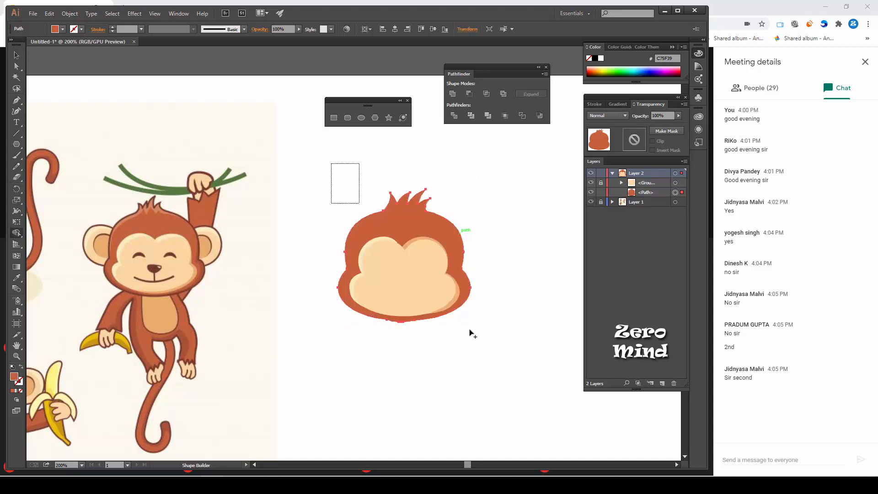
key(v)
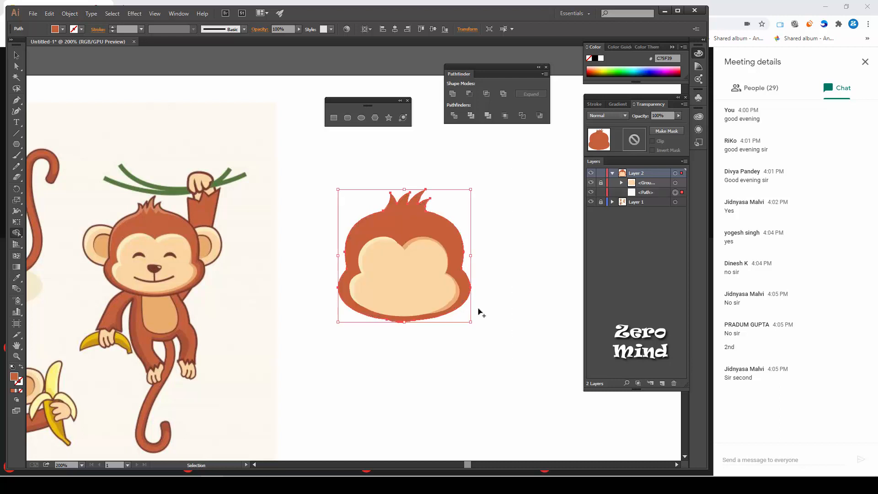
key(ctrl+c)
key(ctrl+f)
key(shift+m)
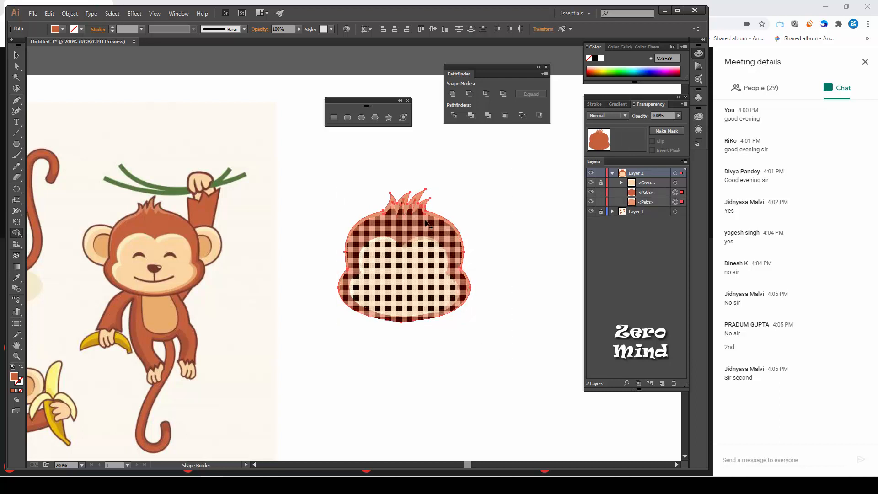
click(16, 55)
click(503, 207)
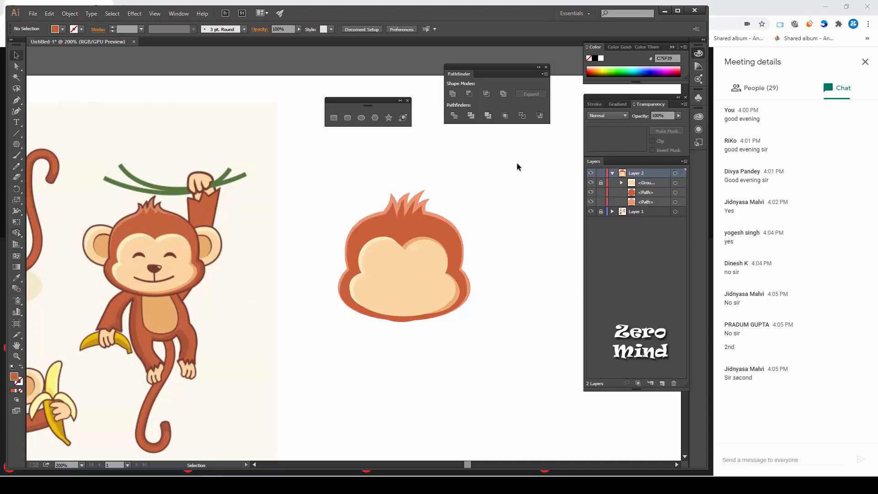
- Divide the two overlapping brown head shapes with the Pathfinder Divide operation
drag(436, 305, 309, 374)
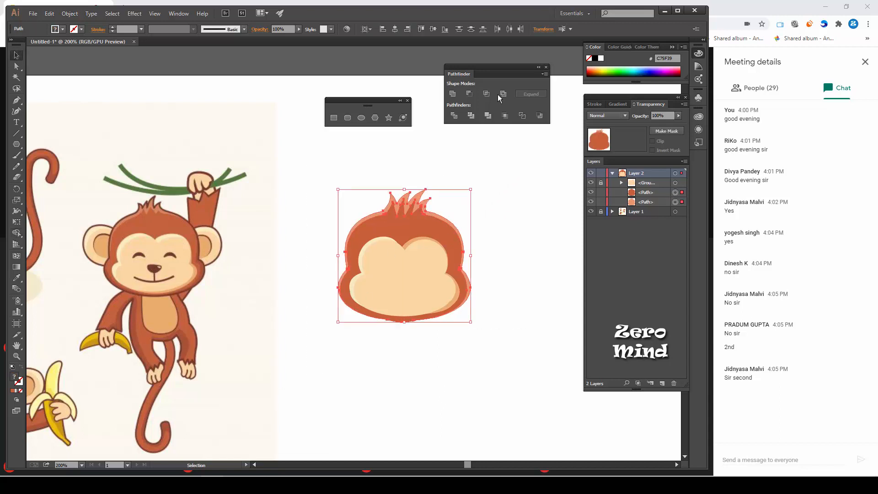
click(455, 115)
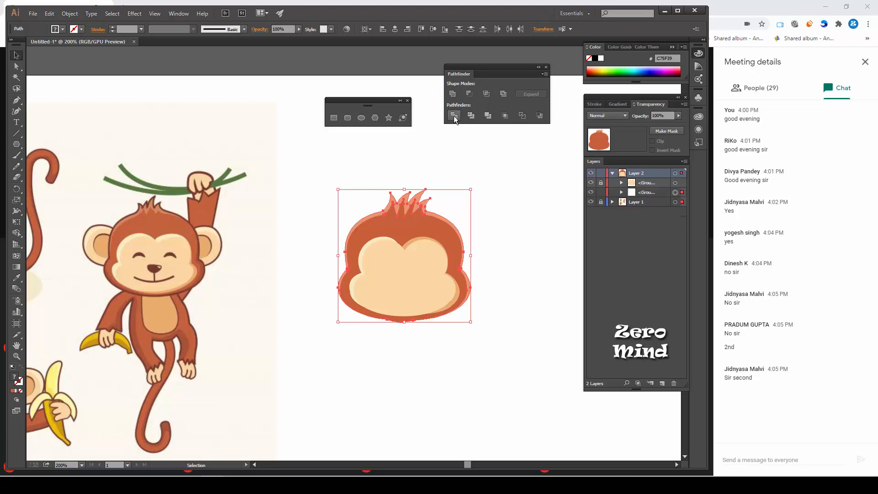
click(509, 186)
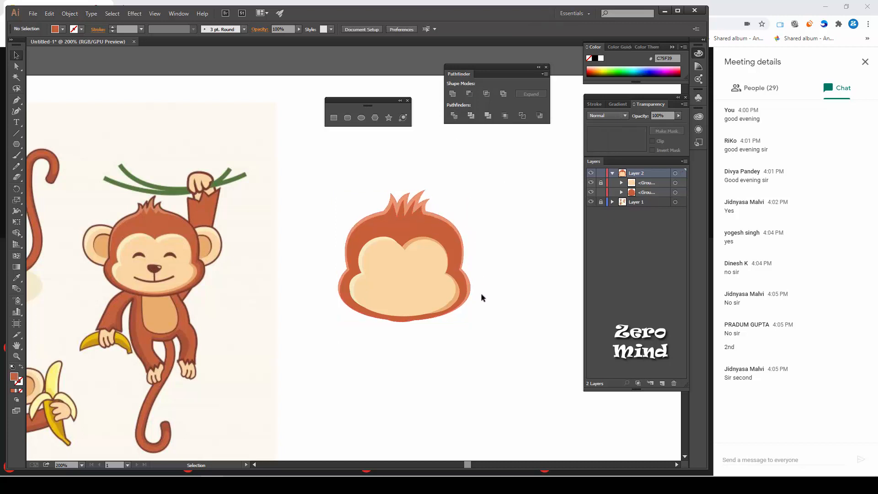
click(405, 320)
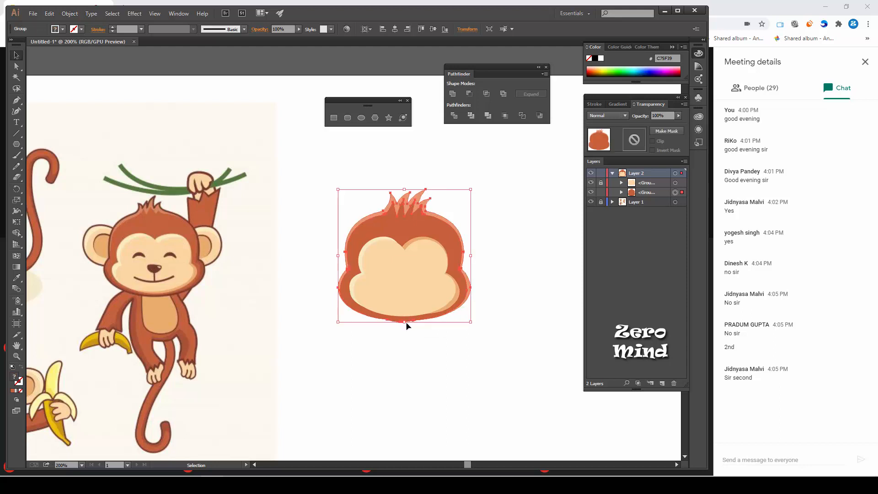
click(338, 381)
click(461, 239)
click(489, 296)
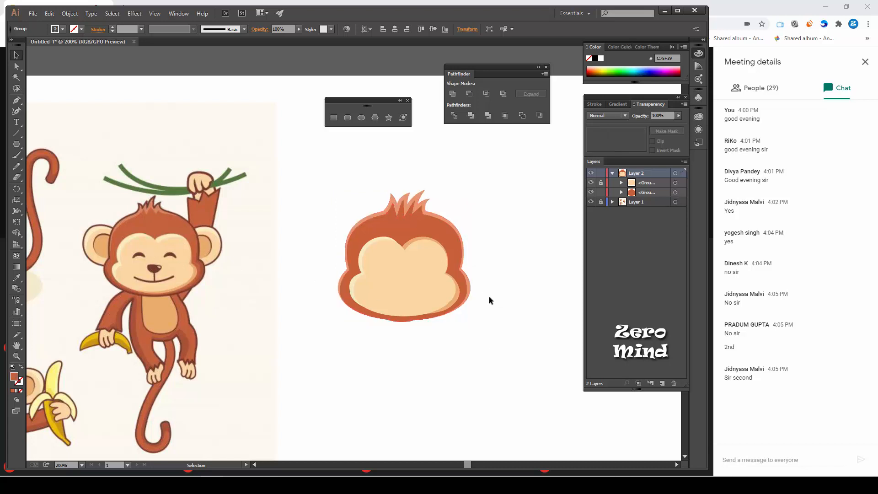
click(471, 284)
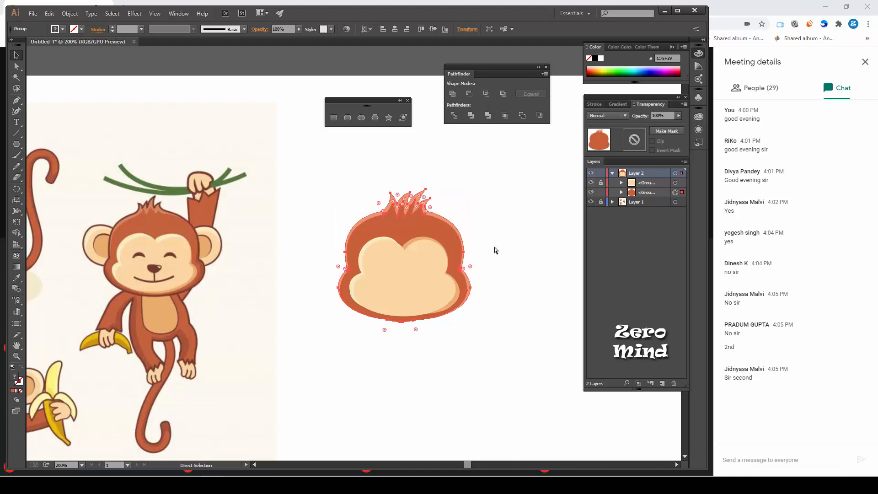
click(514, 218)
- Preview an Offset Path of 4 px on the divided brown head group
click(434, 227)
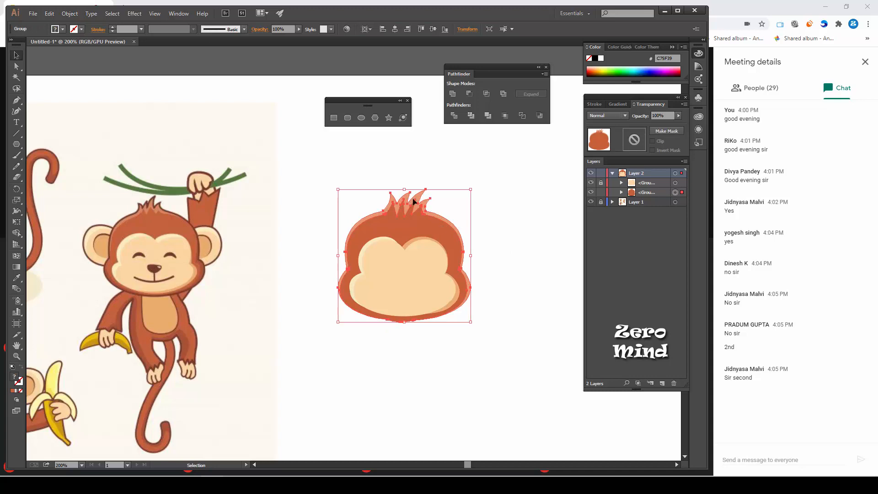
click(69, 13)
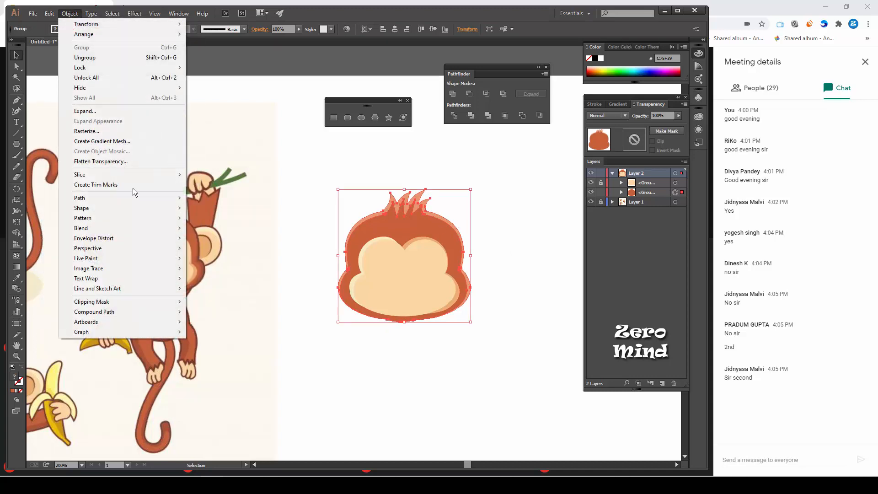
mouse_move(139, 197)
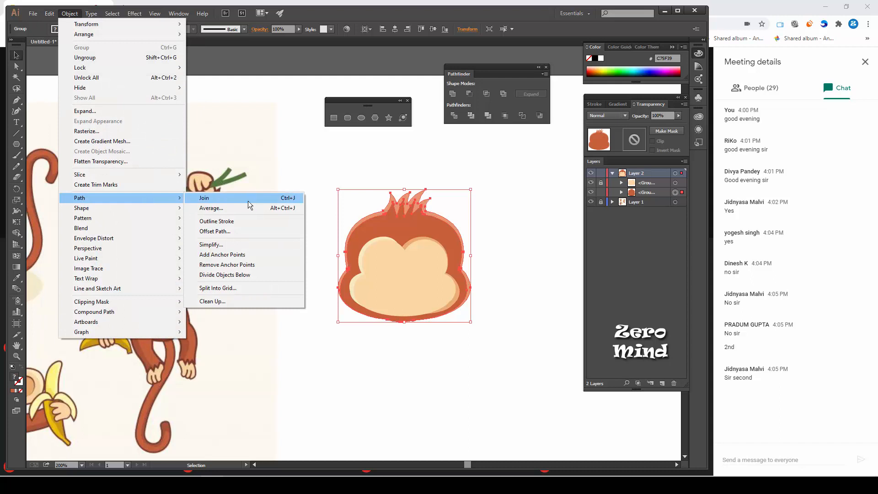
click(241, 232)
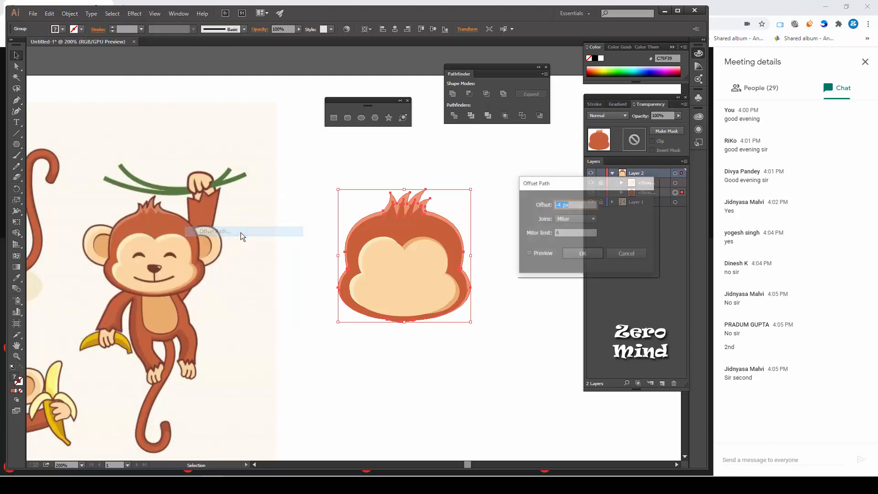
click(529, 254)
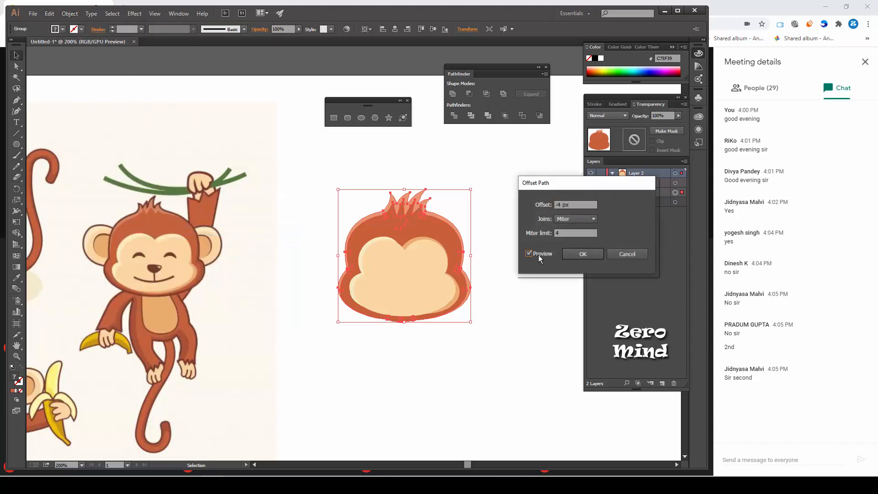
click(576, 204)
text(4)
click(529, 254)
click(530, 253)
click(529, 252)
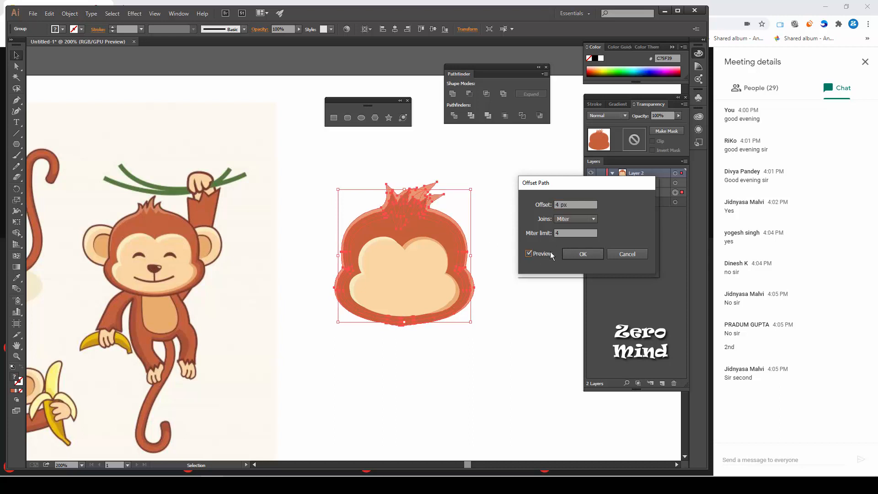
- Try the head group's offset with a miter limit of 1, and undo the applied offset
drag(525, 233, 519, 244)
text(1)
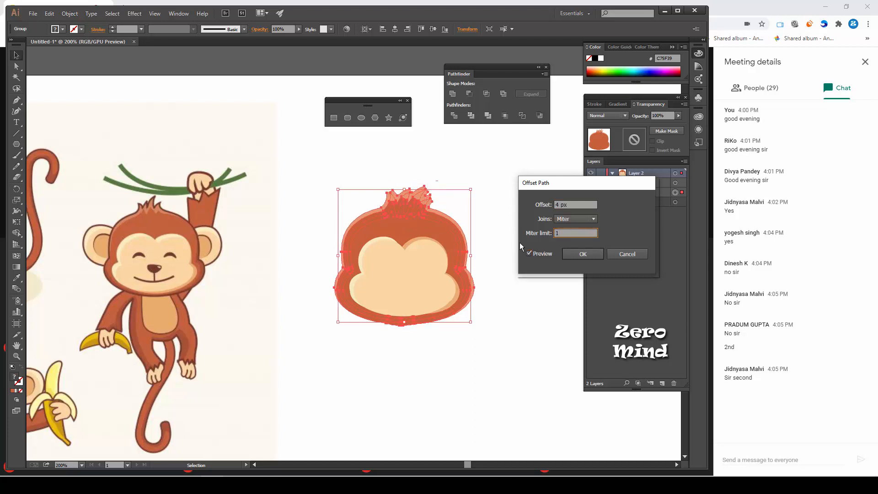
click(575, 254)
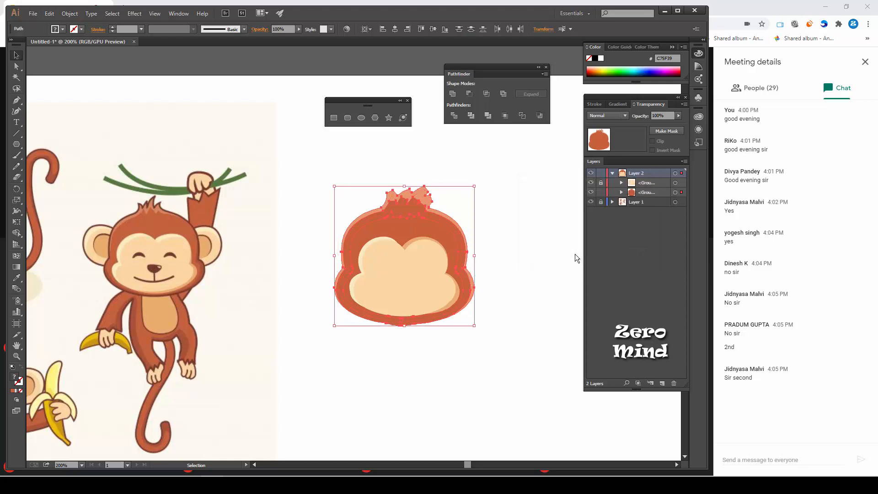
click(520, 238)
click(418, 202)
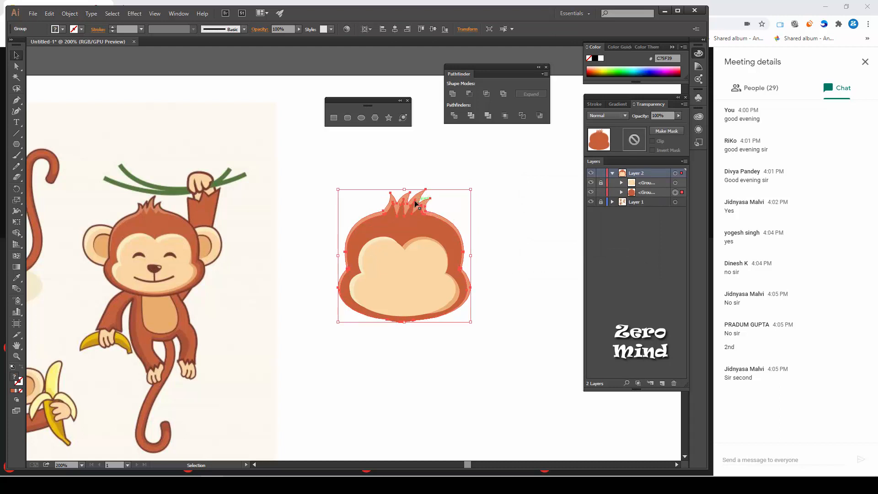
- Duplicate the brown head group within Layer 2 and lock the lower copy
click(478, 222)
click(410, 223)
drag(518, 245, 431, 238)
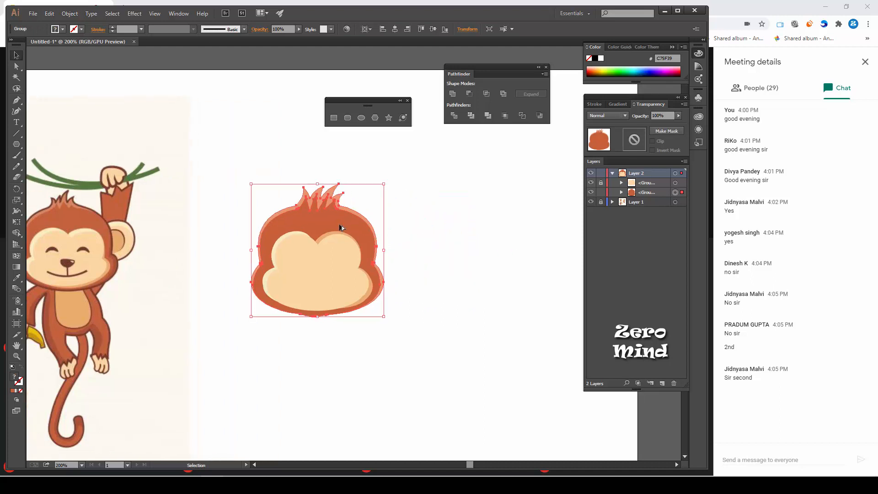
key(alt)
drag(647, 193, 663, 384)
click(601, 201)
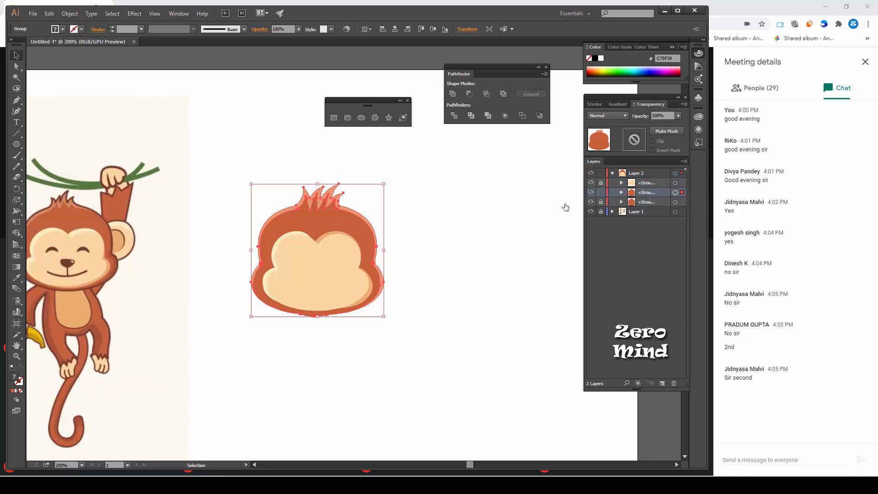
- Unite the unlocked copy of the brown head group into a single shape
drag(449, 170, 191, 375)
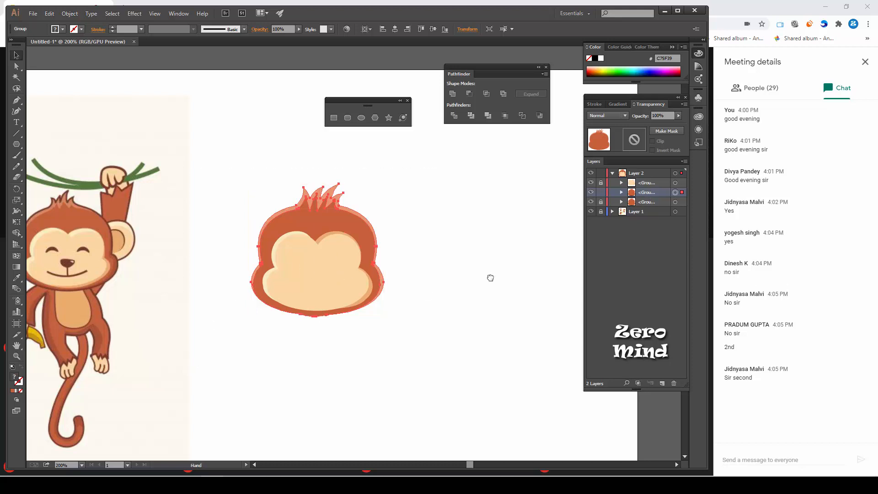
drag(490, 278, 512, 281)
click(453, 97)
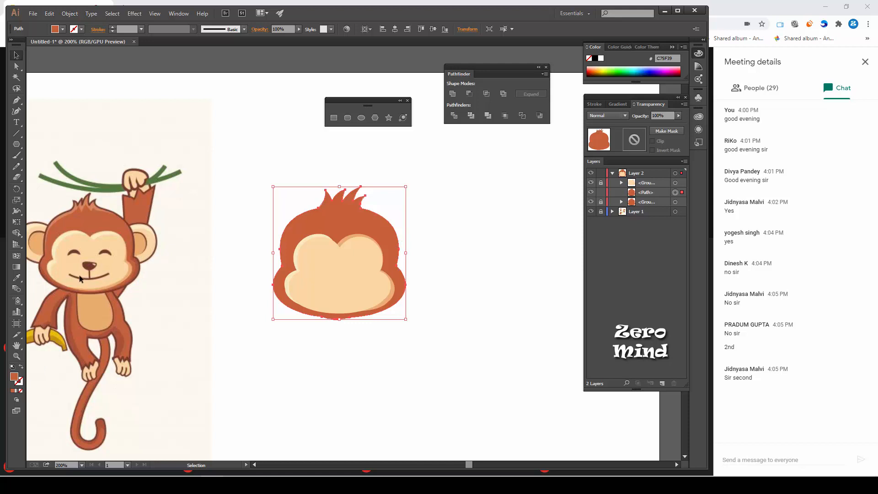
- Sample the dark brown 843116 from the reference monkey's outline and make it the united head shape's stroke, with no fill
scroll(155, 254, up, 3)
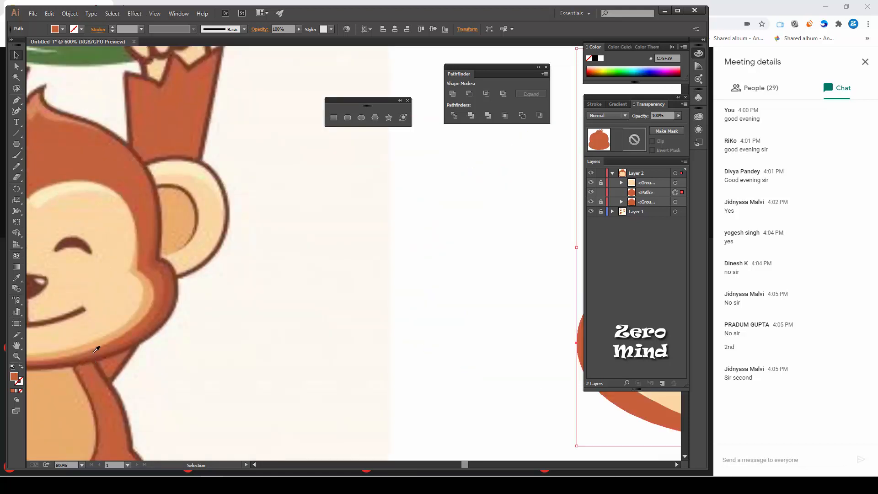
key(i)
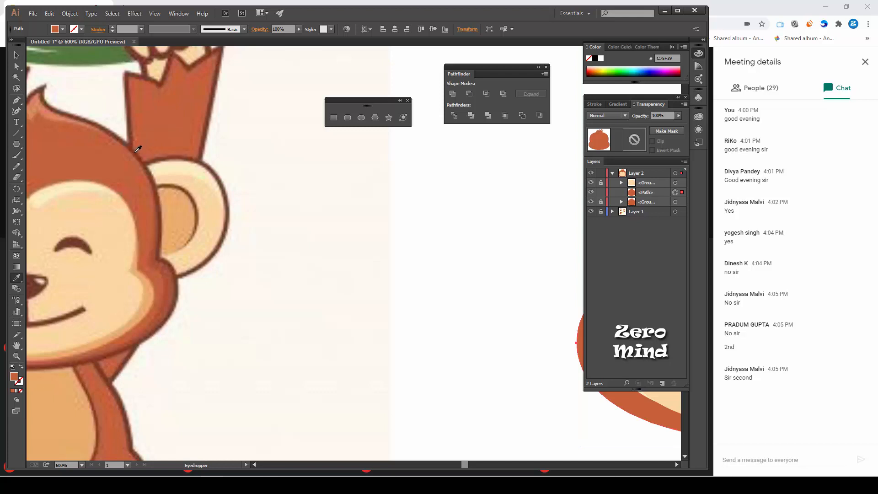
click(136, 152)
key(ctrl+minus)
key(ctrl+minus)
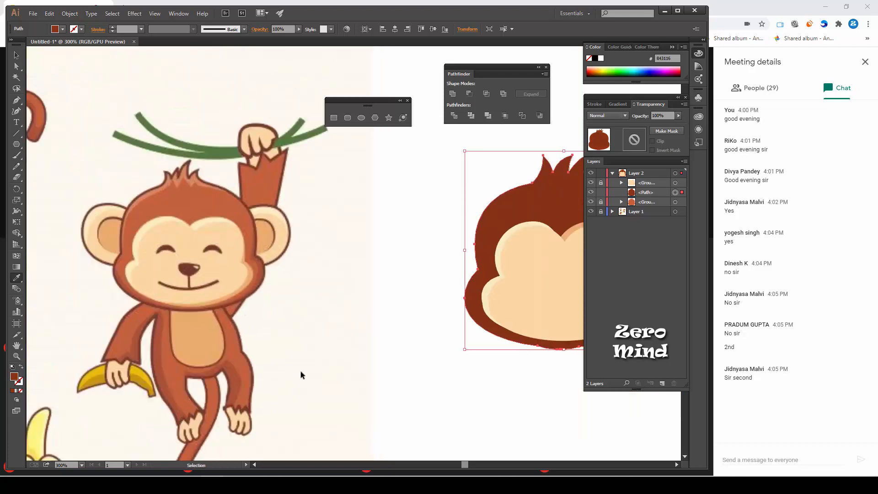
key(ctrl+minus)
click(21, 368)
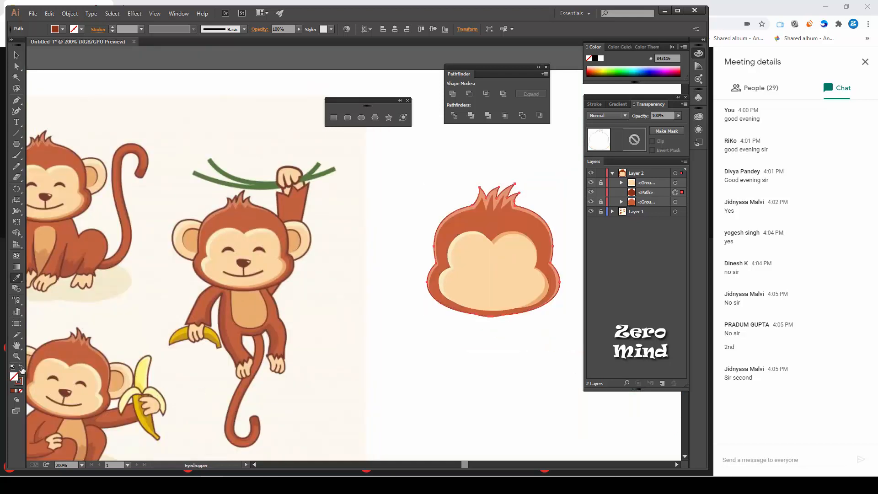
click(16, 55)
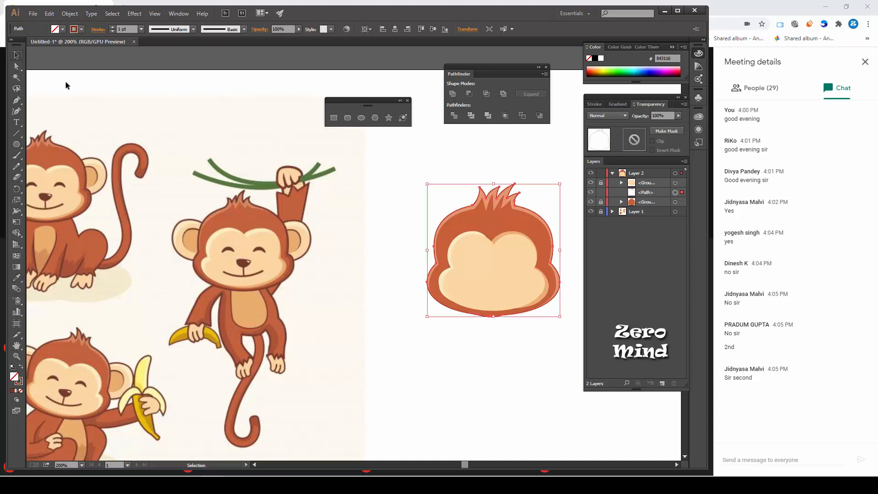
click(474, 388)
- Set the dark brown head outline's stroke weight to 2 pt
drag(509, 347, 429, 346)
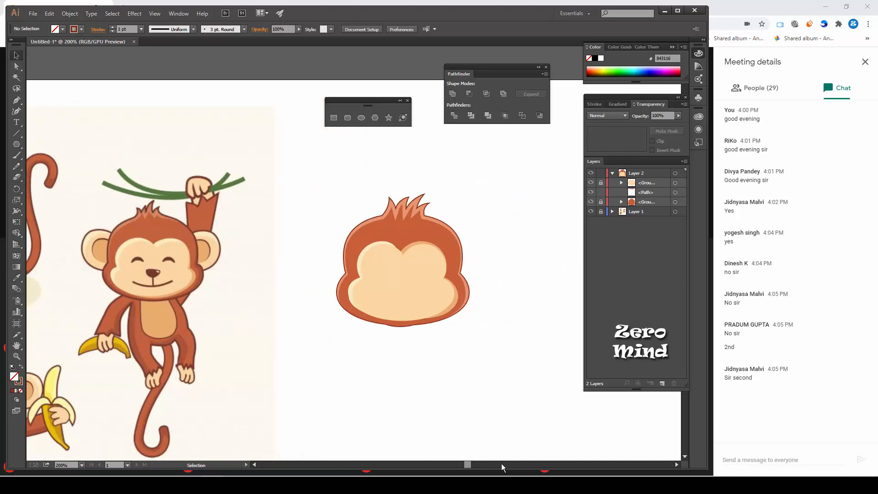
click(462, 262)
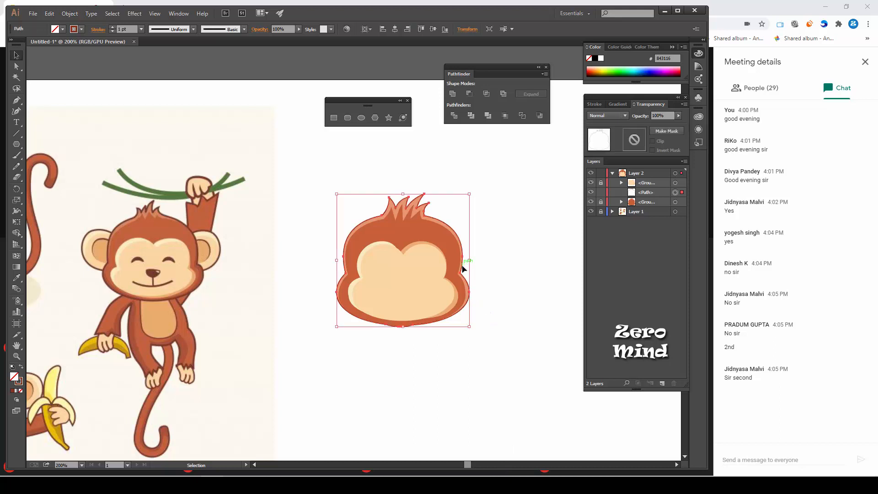
click(142, 30)
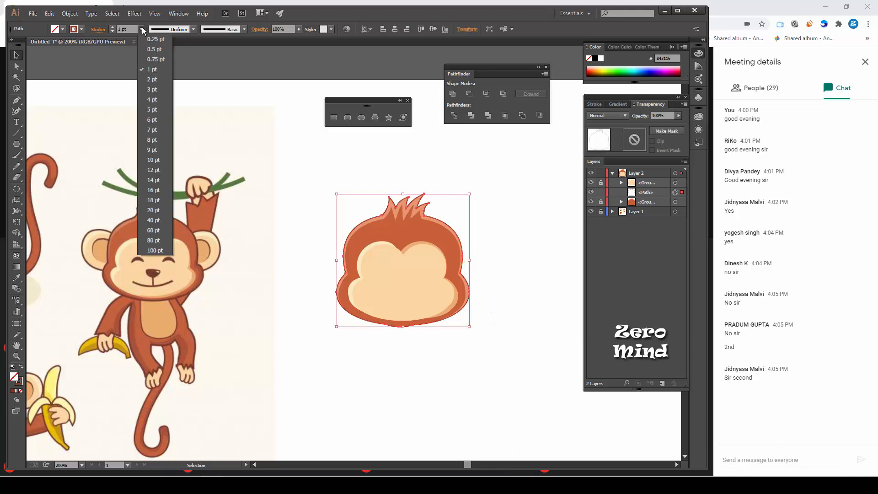
click(152, 79)
click(531, 202)
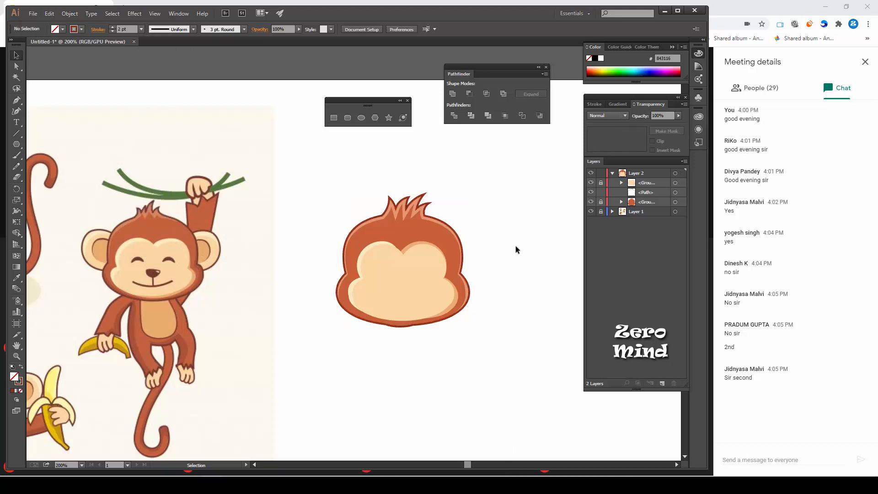
- Try the wavy variable width profile on the dark brown head outline's stroke and undo it
click(459, 235)
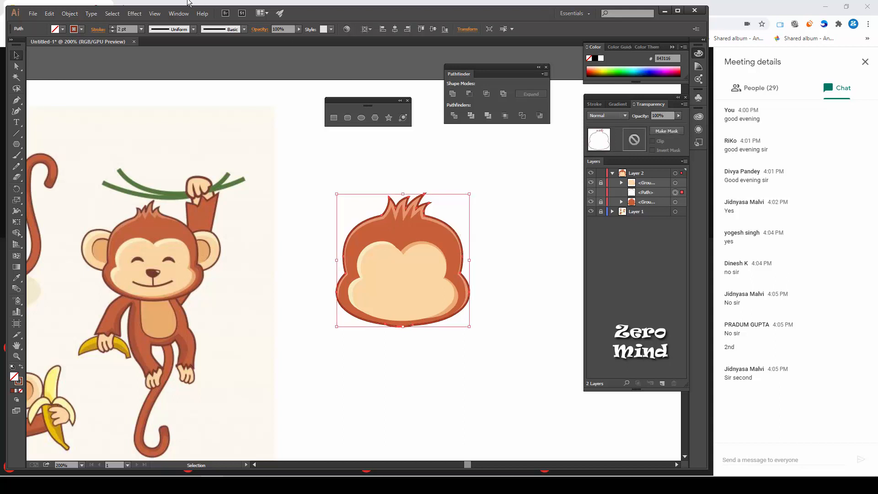
click(194, 29)
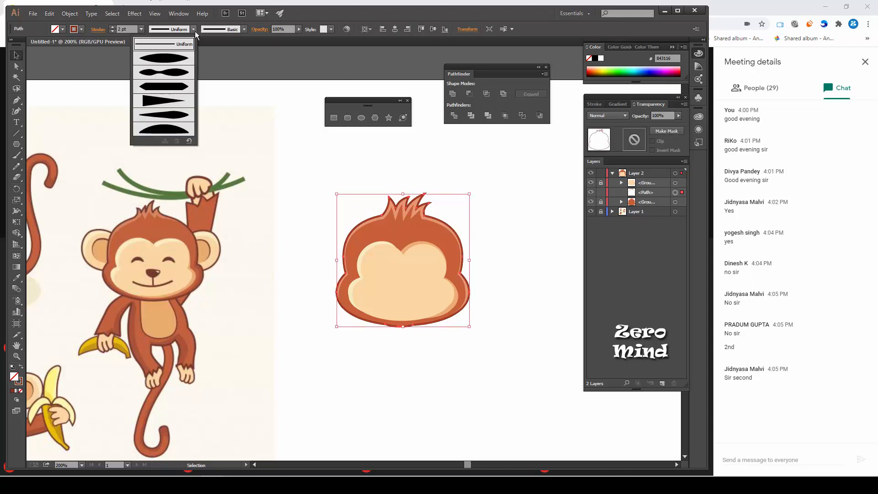
click(173, 76)
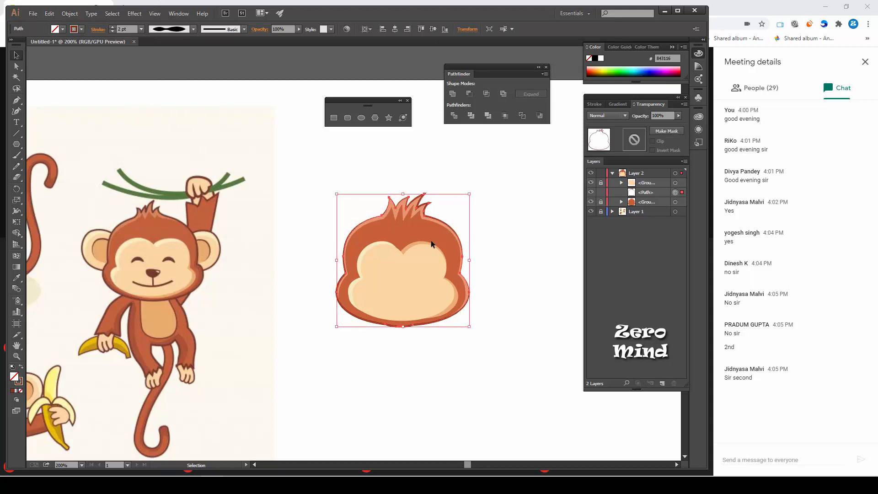
click(553, 300)
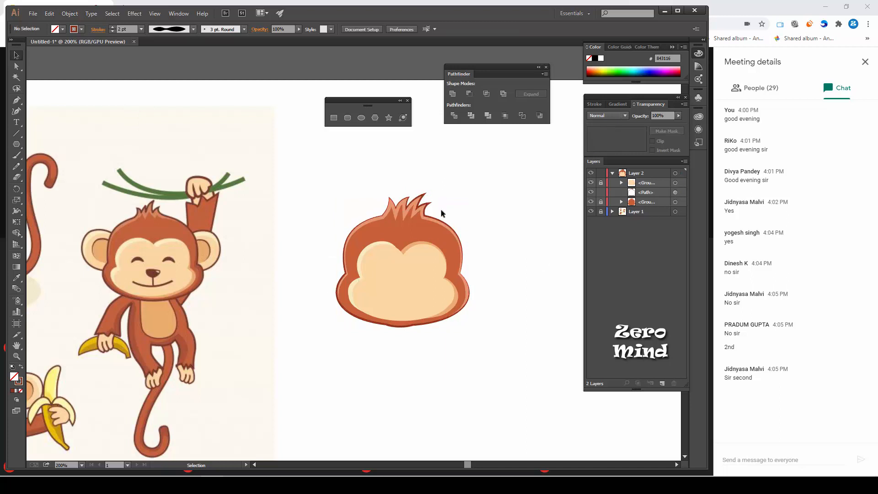
key(a)
key(ctrl+z)
click(509, 312)
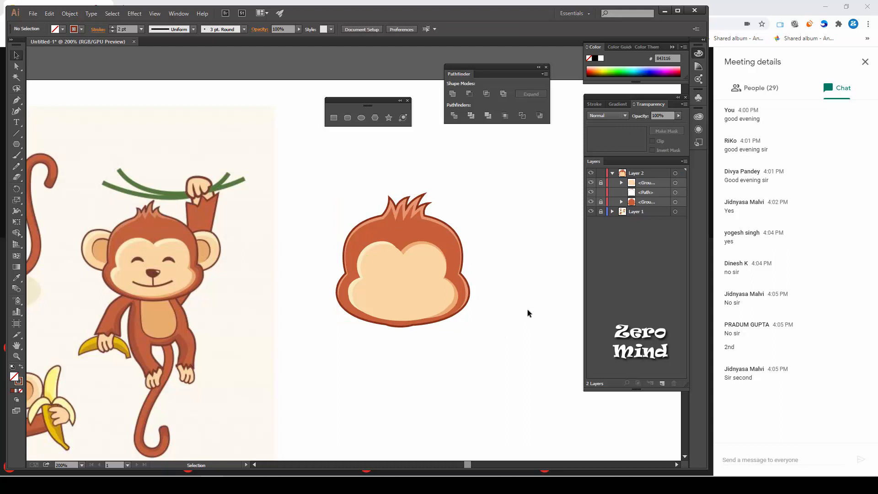
- Unlock the brown head group in Layer 2 and group it with the dark brown outline
drag(520, 306, 507, 277)
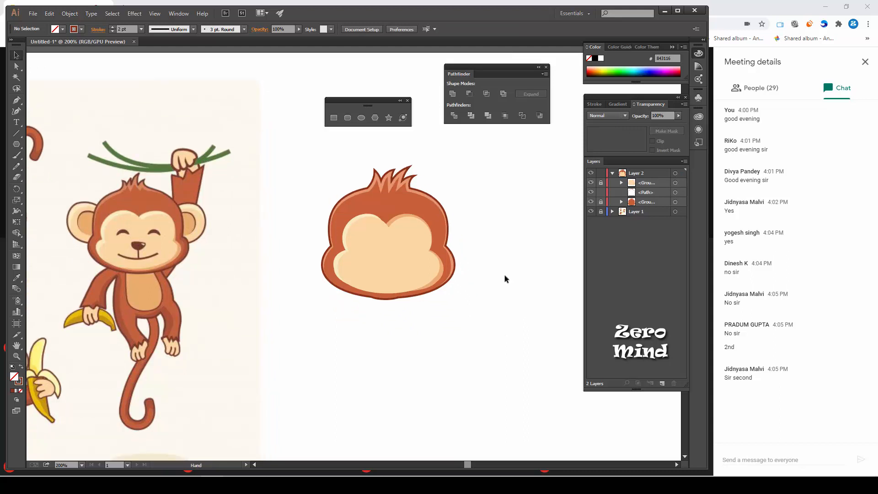
key(v)
click(601, 203)
drag(482, 155, 282, 344)
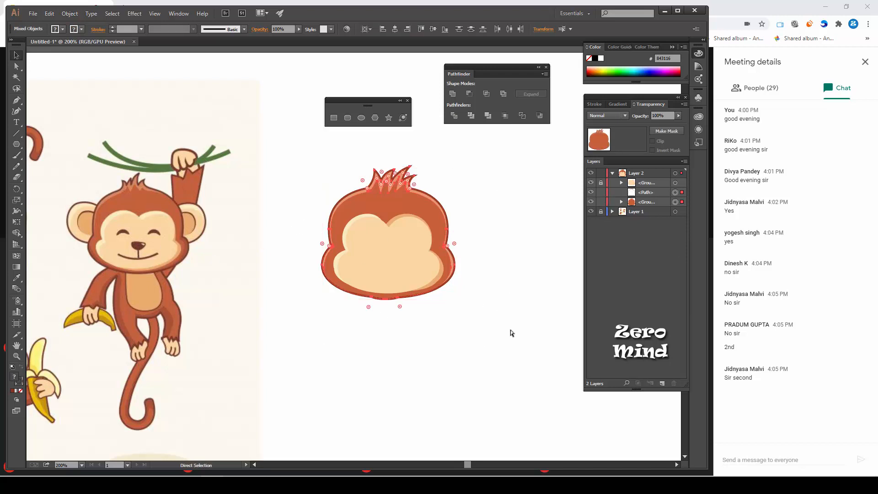
key(ctrl+g)
key(v)
click(491, 311)
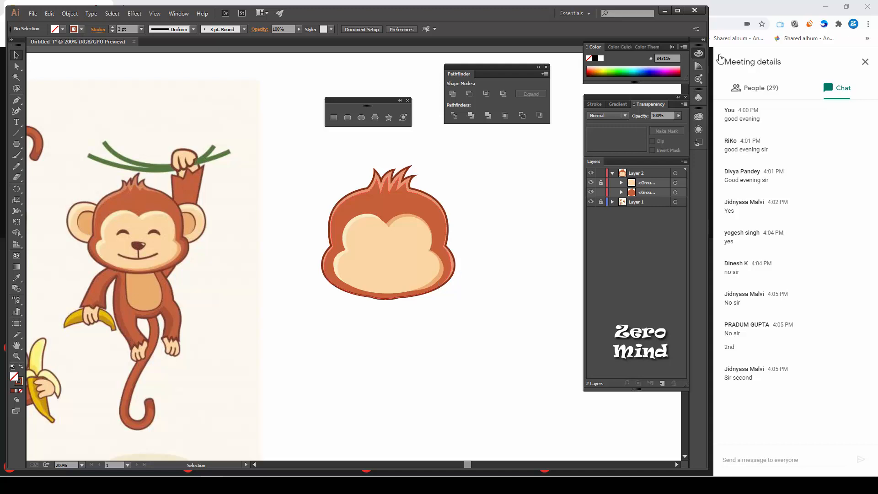
- Switch to Google Meet to check the chat for new messages and return to Illustrator
click(795, 4)
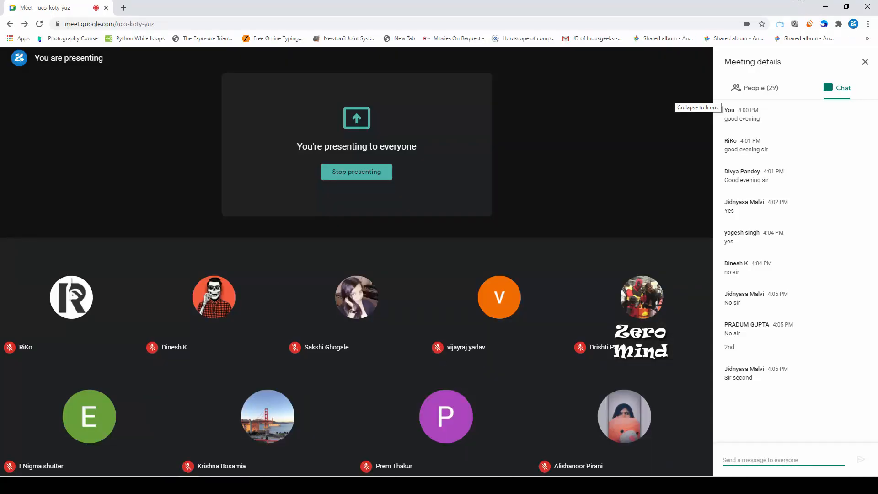
click(202, 485)
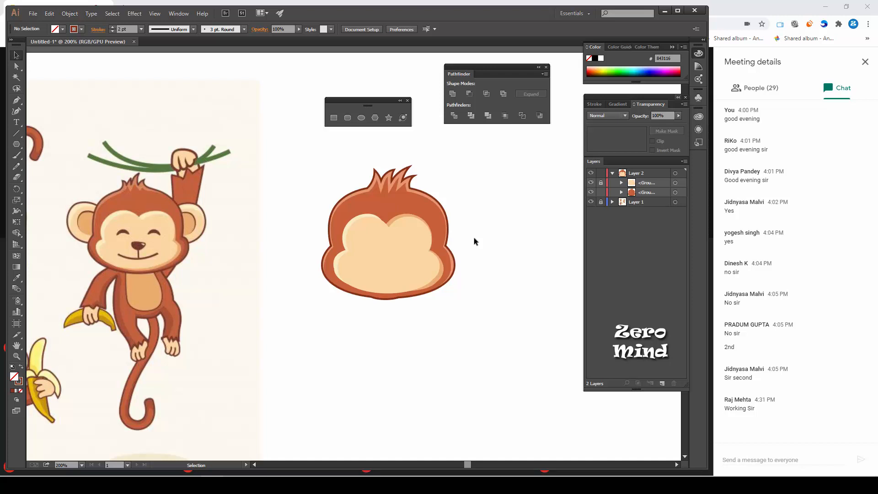
- Draw a circle about 60 px in diameter for the ear and place it below the head's lower right side
drag(458, 277, 447, 271)
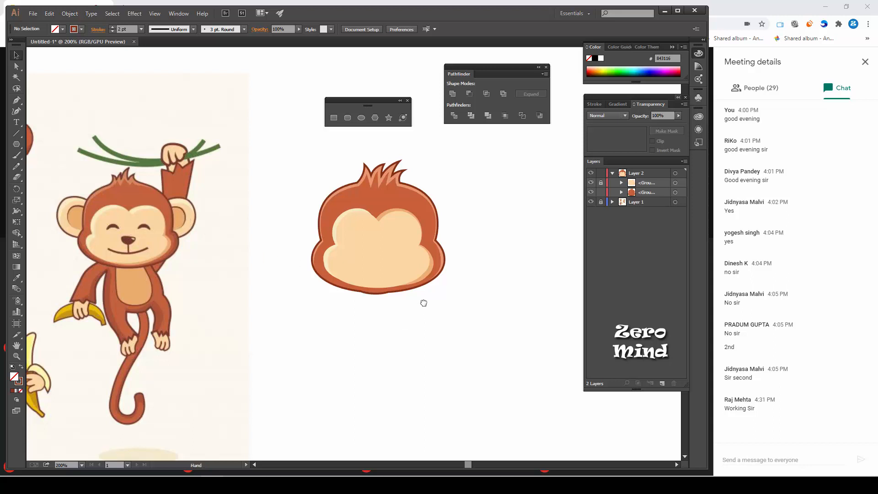
drag(430, 315, 440, 281)
drag(18, 145, 45, 178)
key(l)
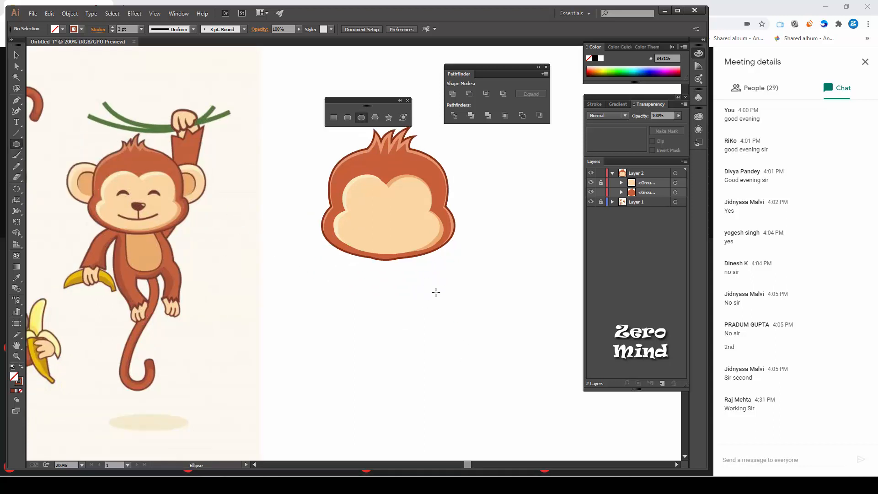
drag(436, 294, 464, 322)
key(v)
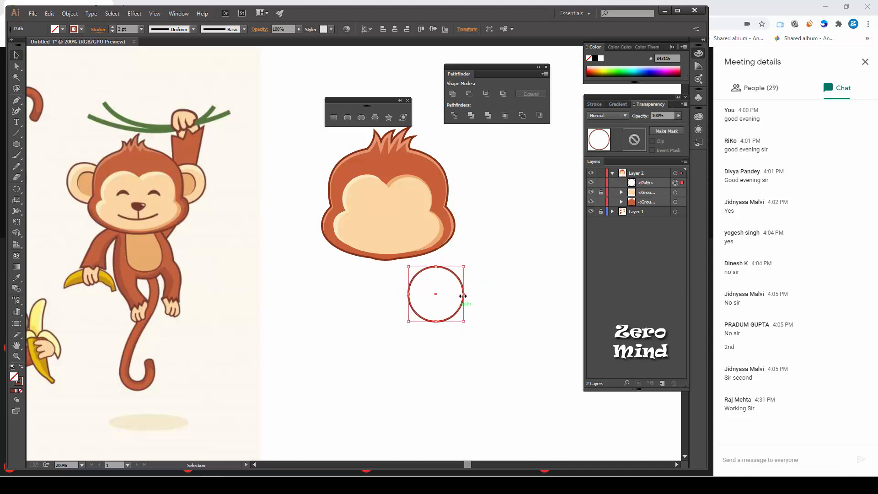
drag(458, 276, 476, 297)
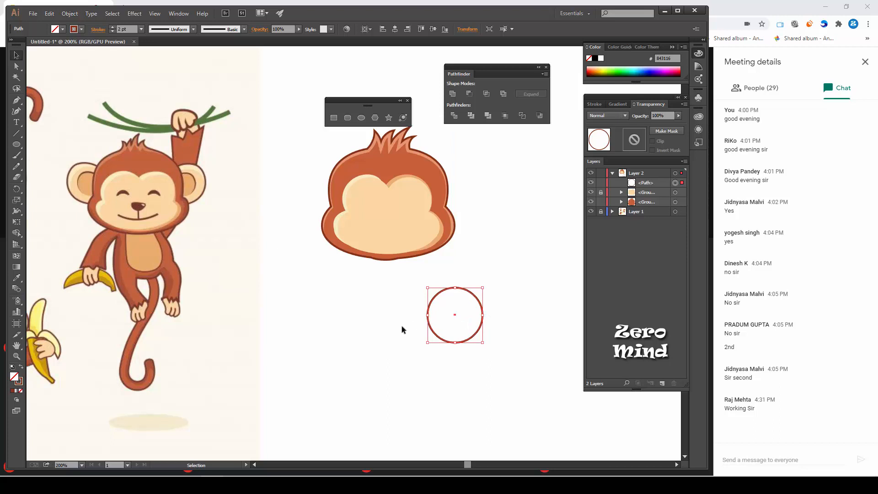
- Give the ear circle no stroke and fill it with the light cream FFE0A7 sampled from the reference monkey's ear
click(20, 366)
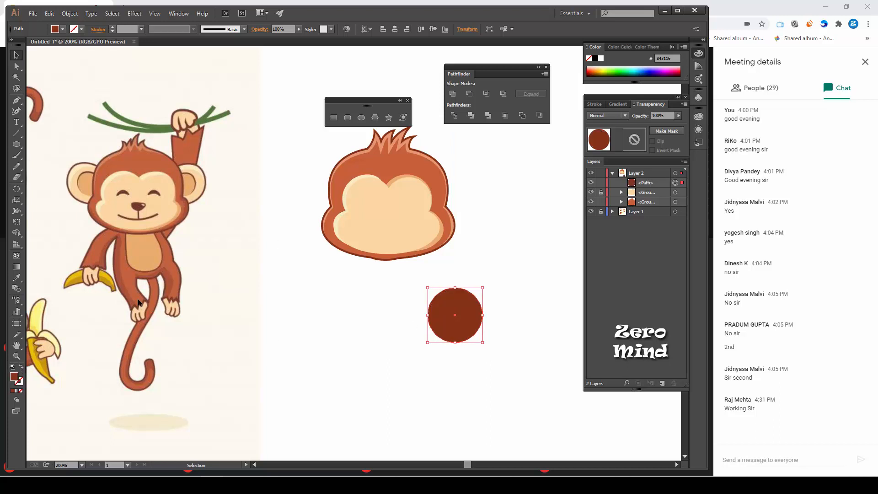
key(i)
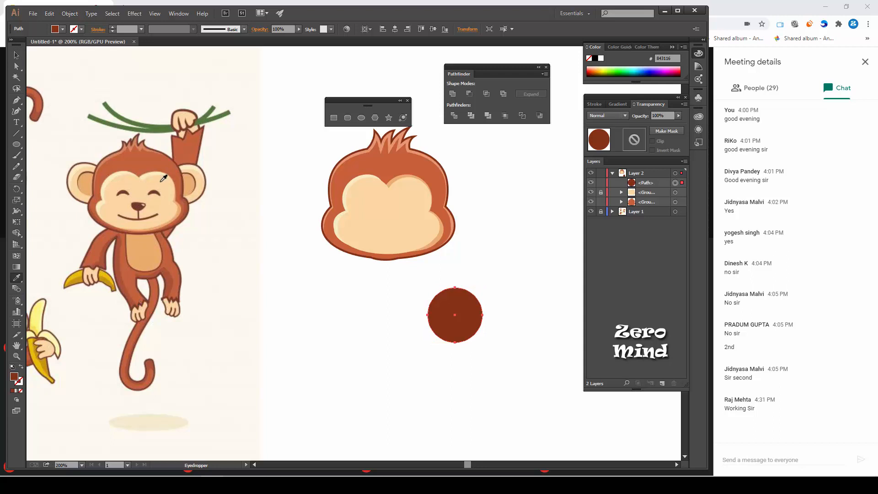
click(202, 187)
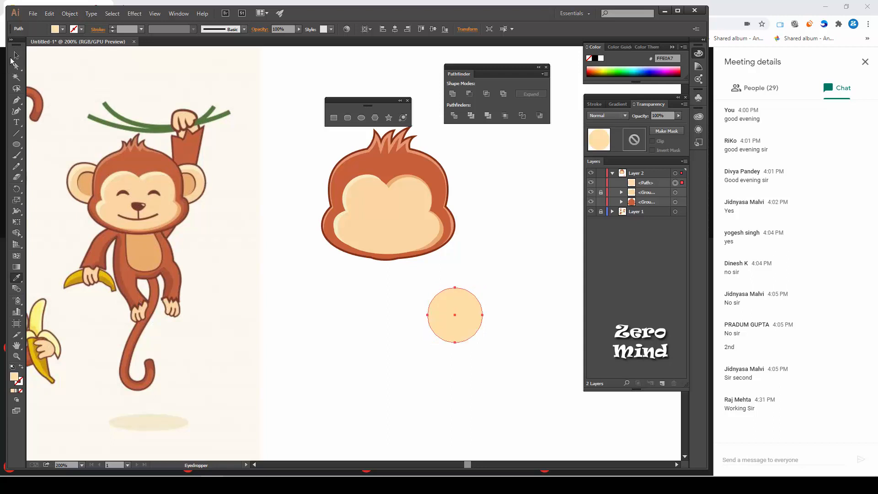
click(13, 58)
click(316, 322)
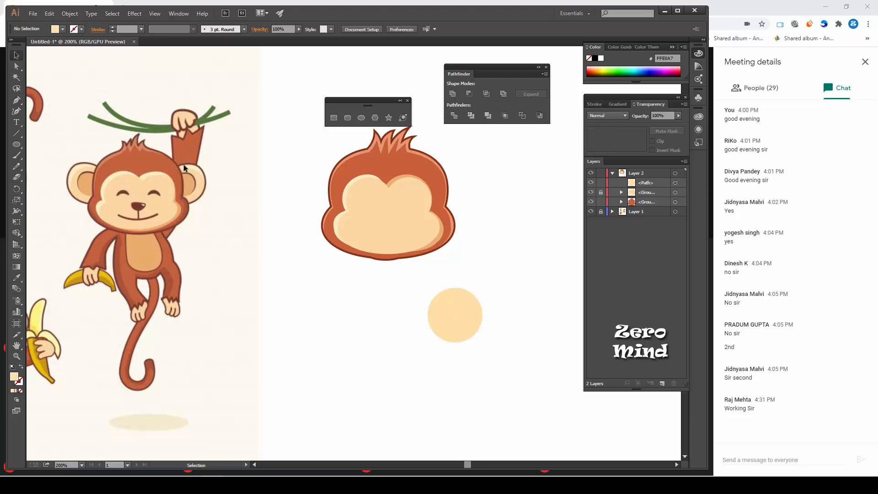
- Duplicate the ear circle slightly downward and remove the lower overhanging sliver with the Shape Builder tool
click(462, 329)
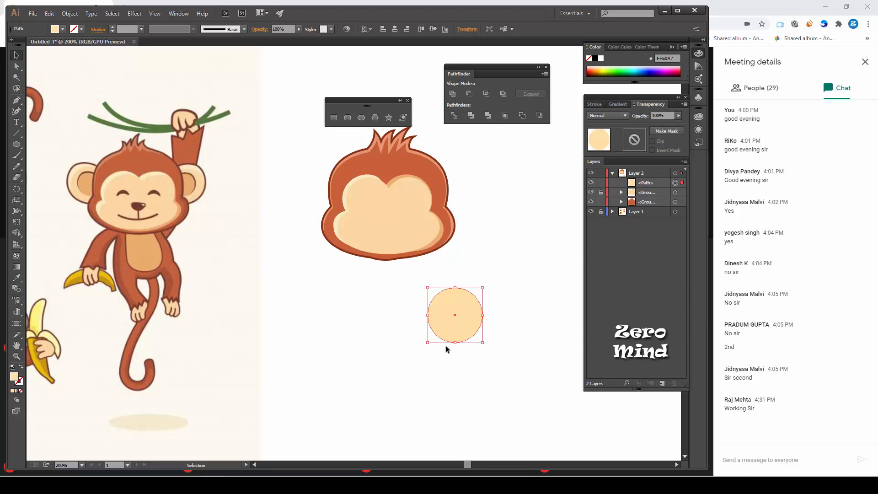
drag(456, 317, 455, 320)
key(a)
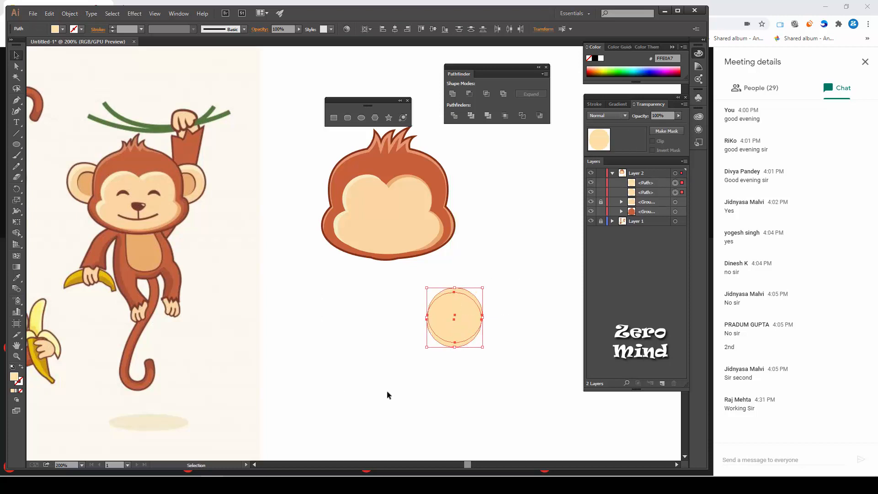
key(shift+m)
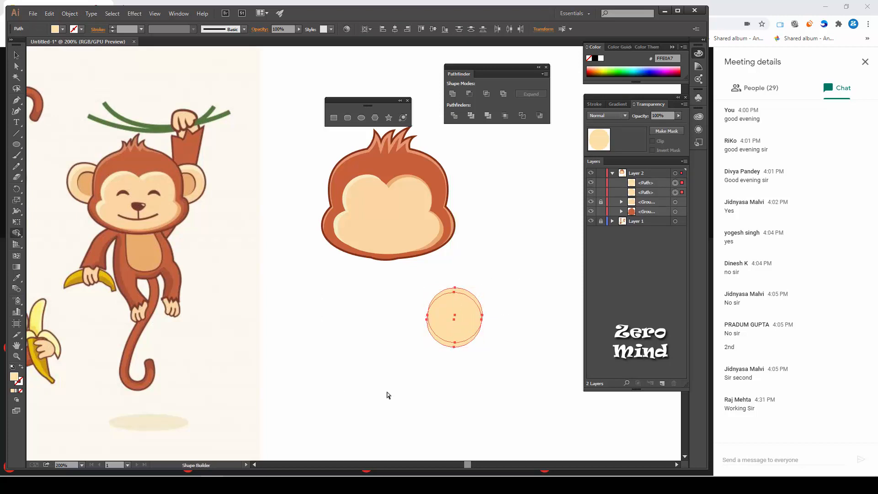
alt+click(457, 345)
- Divide the two overlapping ear circles with Pathfinder to separate the thin upper crescent
click(16, 66)
click(476, 286)
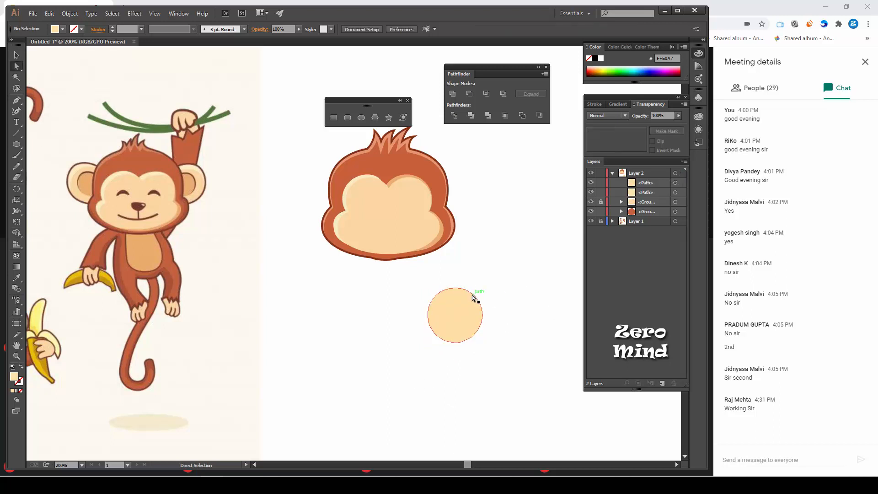
click(471, 296)
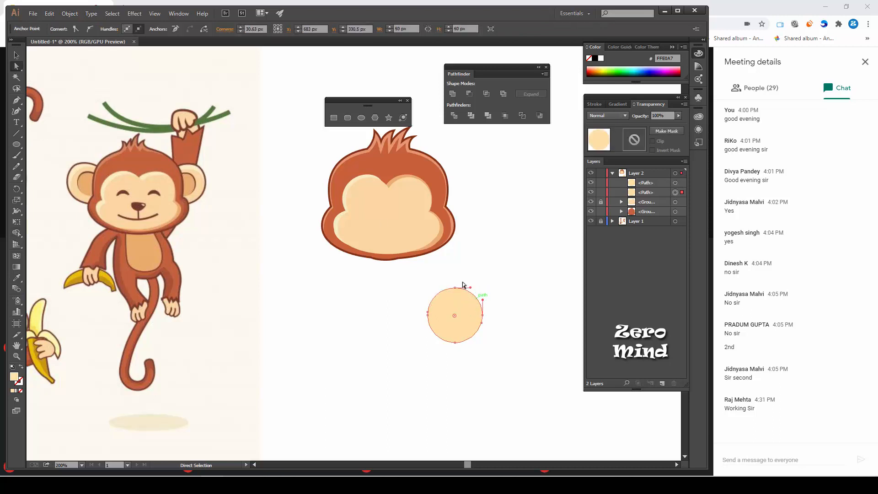
click(17, 55)
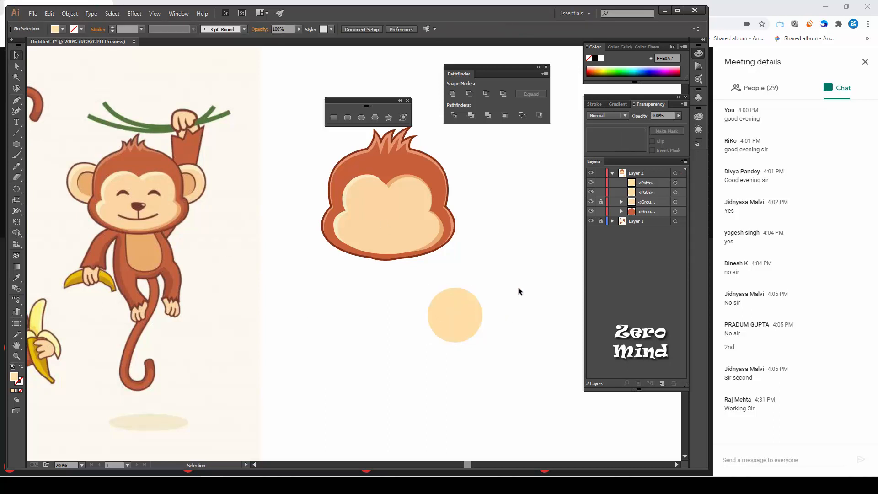
drag(518, 287, 386, 369)
click(453, 116)
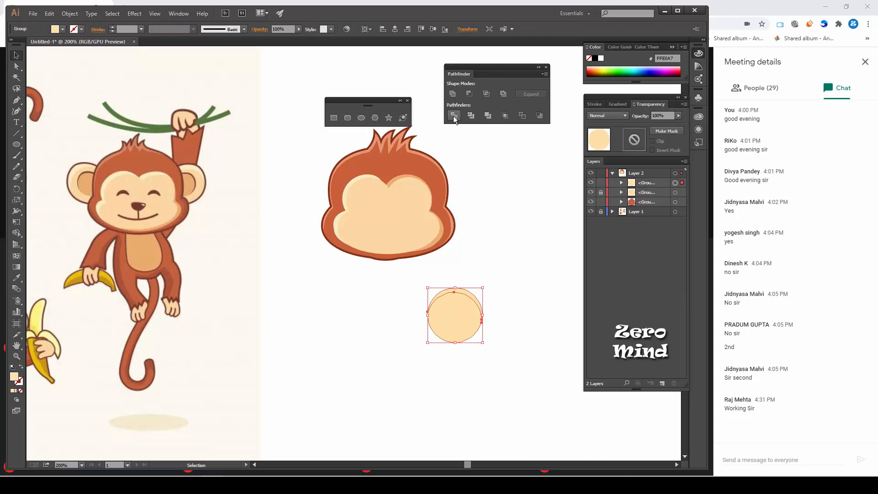
- Fill the ear's upper crescent with the pale highlight colour sampled from the edge of the drawn monkey's face
click(459, 288)
click(461, 291)
key(a)
click(501, 245)
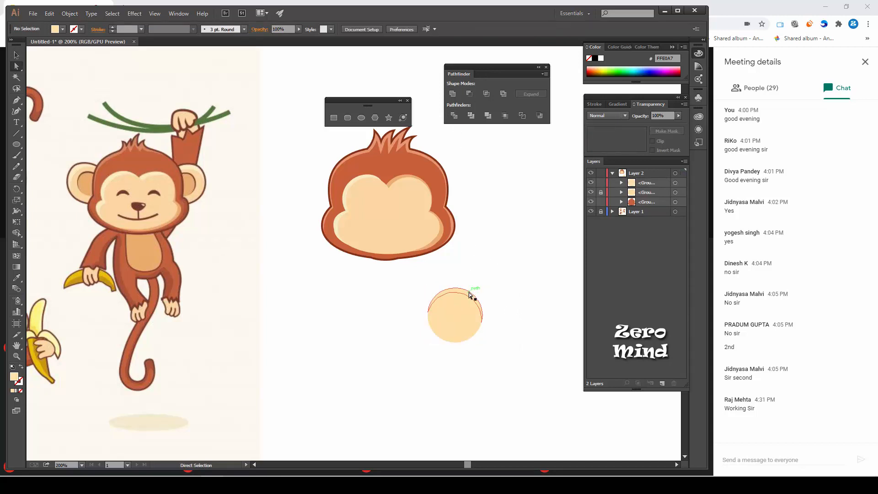
click(469, 293)
click(17, 278)
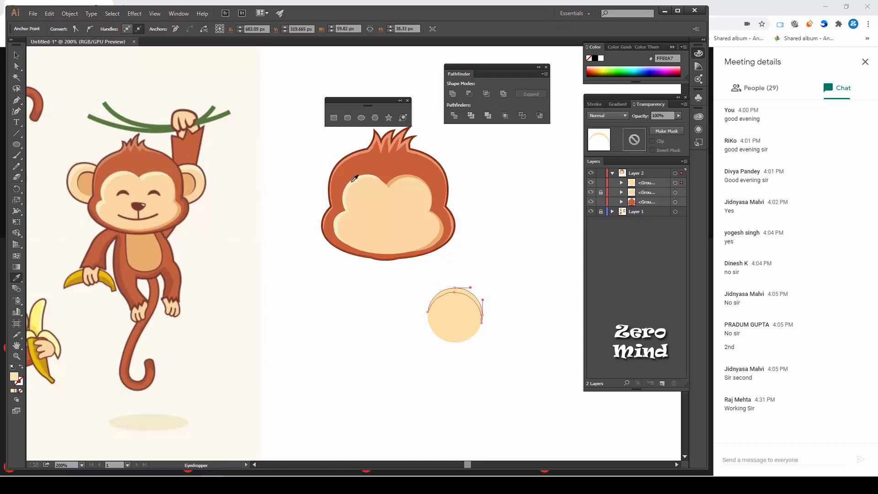
click(355, 177)
click(16, 55)
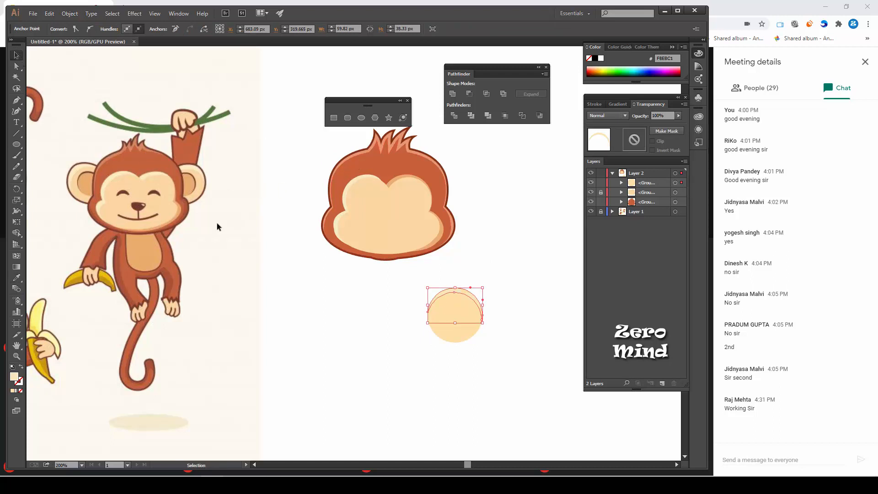
click(378, 345)
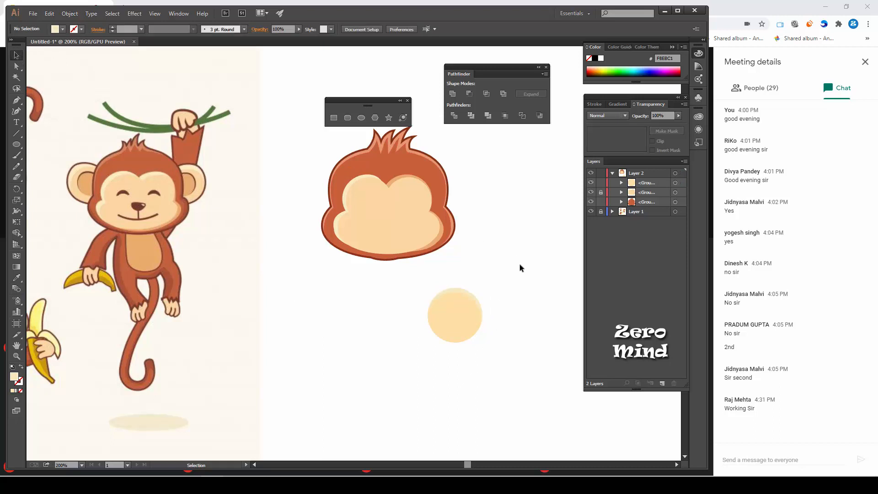
drag(519, 257, 409, 389)
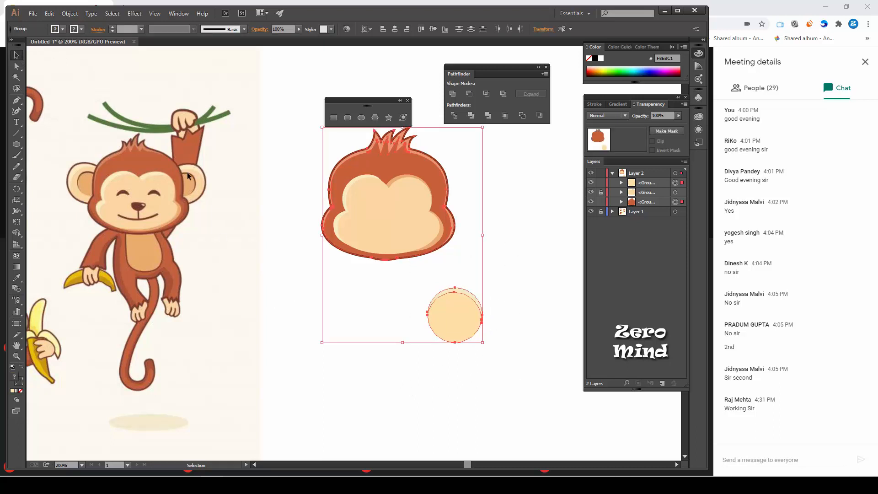
click(402, 402)
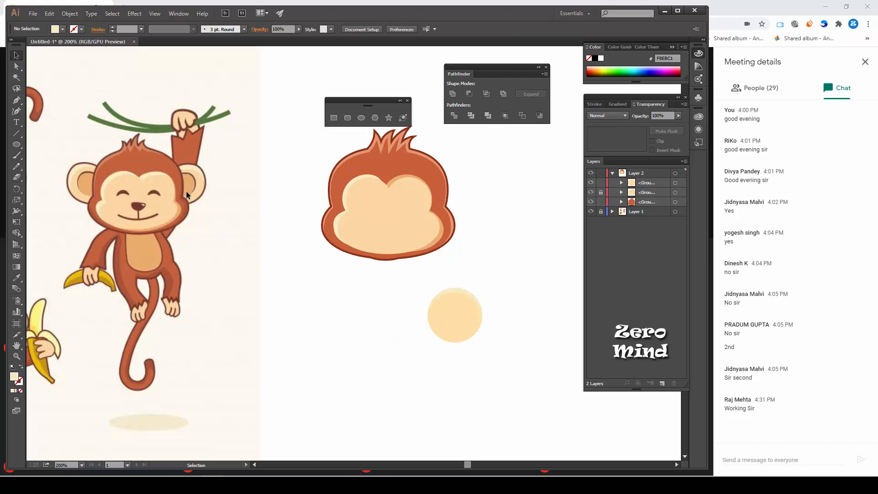
- Draw a smaller circle beside the ear and fill it with the orange sampled from the reference monkey's inner ear
drag(351, 329, 358, 324)
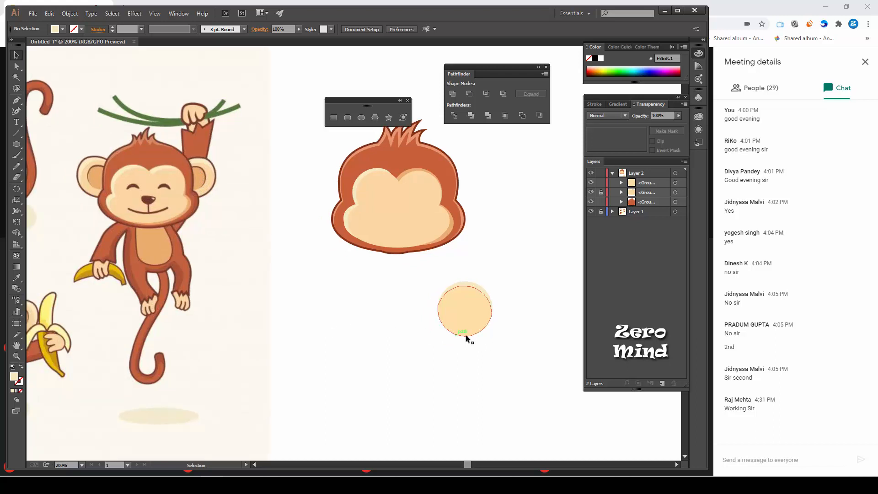
click(17, 145)
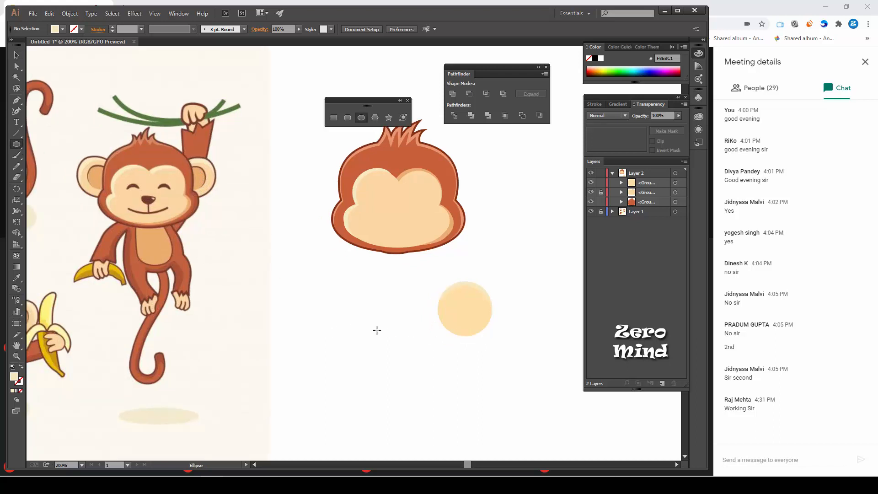
mouse_move(359, 319)
mouse_down()
mouse_move(377, 392)
mouse_move(371, 333)
mouse_up()
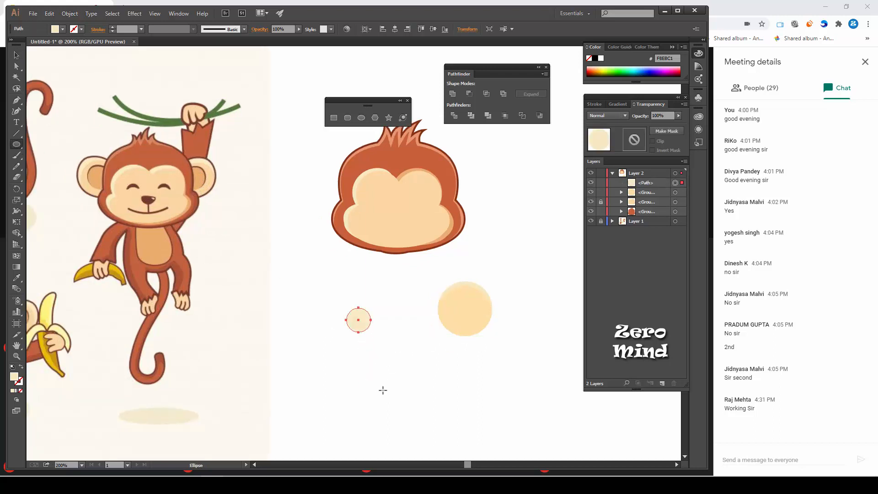
key(i)
click(197, 179)
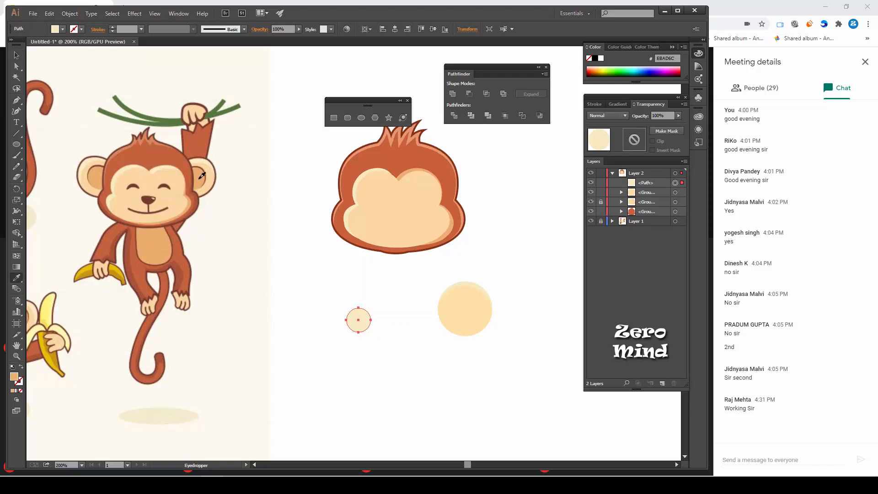
- Duplicate the orange circle in place and fill the copy with the dark brown sampled from the drawn head's outline
key(ctrl)
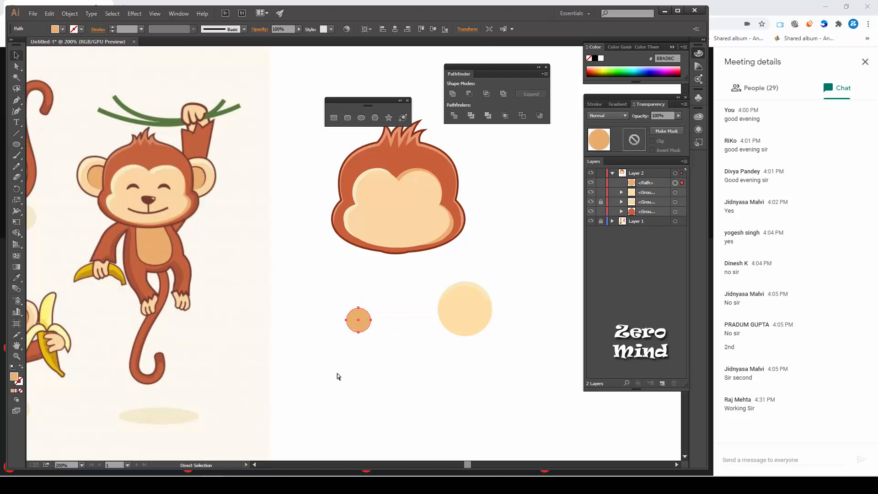
key(ctrl+c)
key(ctrl+f)
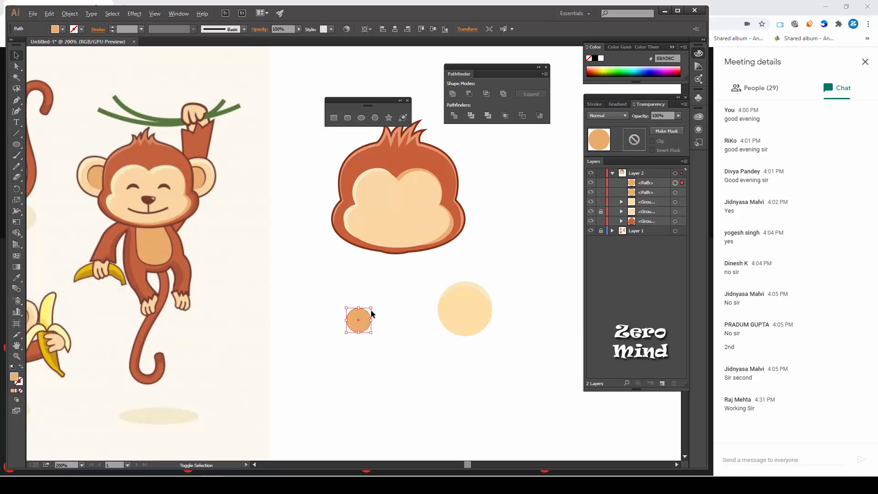
key(ctrl)
key(i)
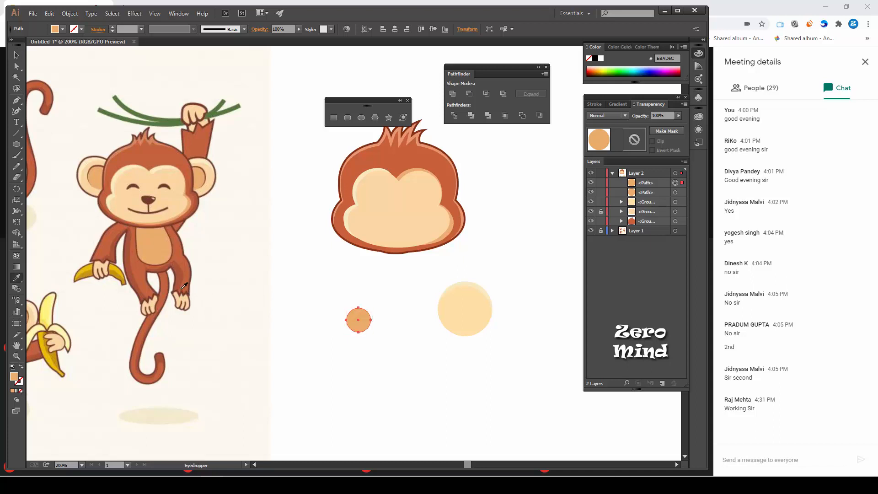
click(357, 148)
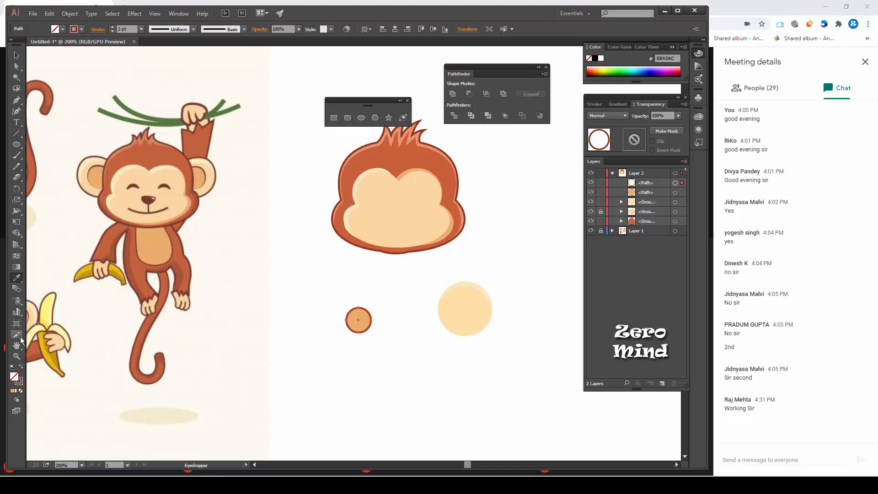
click(22, 366)
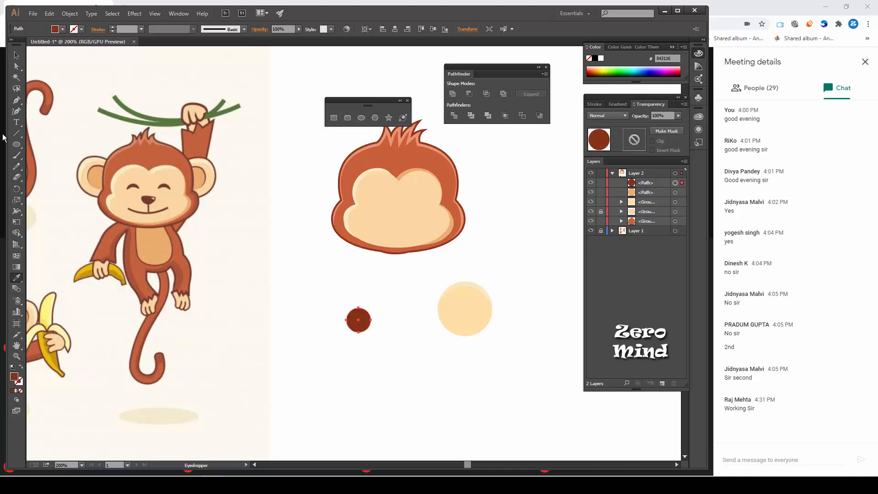
click(17, 55)
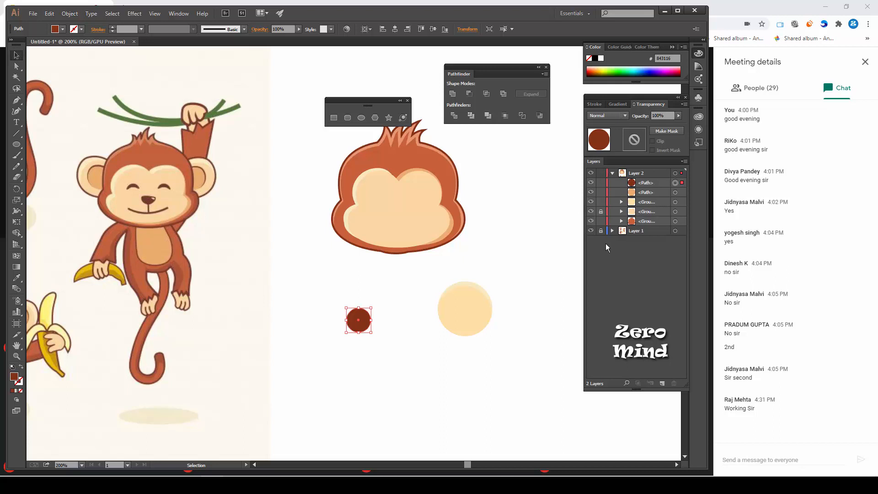
- Send the dark brown circle to the back and offset it from the orange circle, leaving a thin dark crescent at the upper right
key(ctrl+shift+bracketleft)
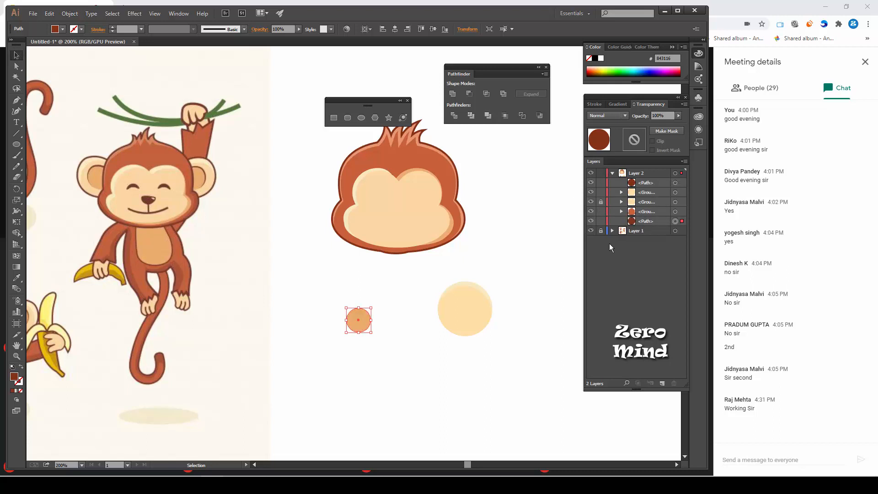
click(426, 350)
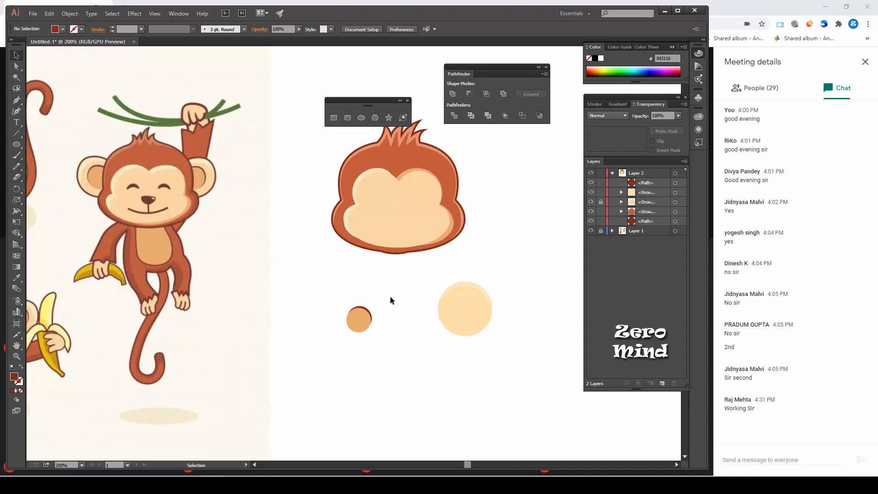
drag(391, 298, 367, 310)
click(367, 321)
- Move the orange and dark brown circles together onto the ear circle and bring both to the front
drag(407, 289, 339, 353)
click(339, 353)
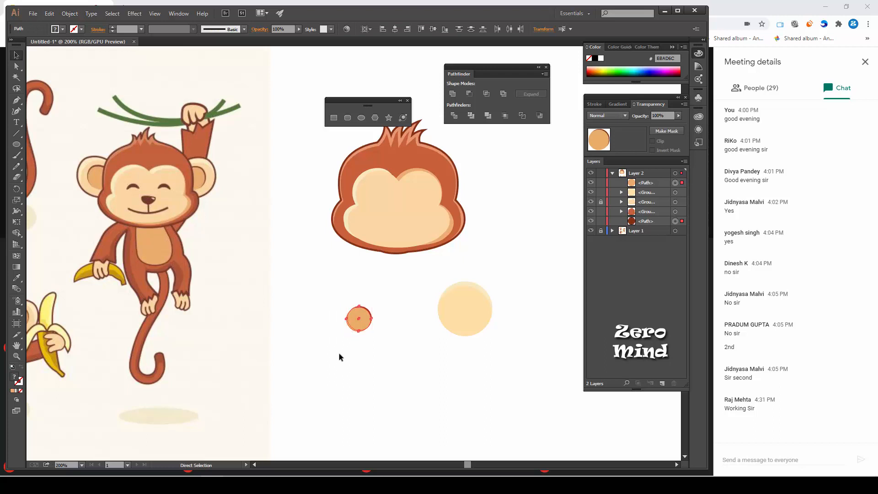
drag(372, 326, 469, 318)
scroll(388, 339, right, 2)
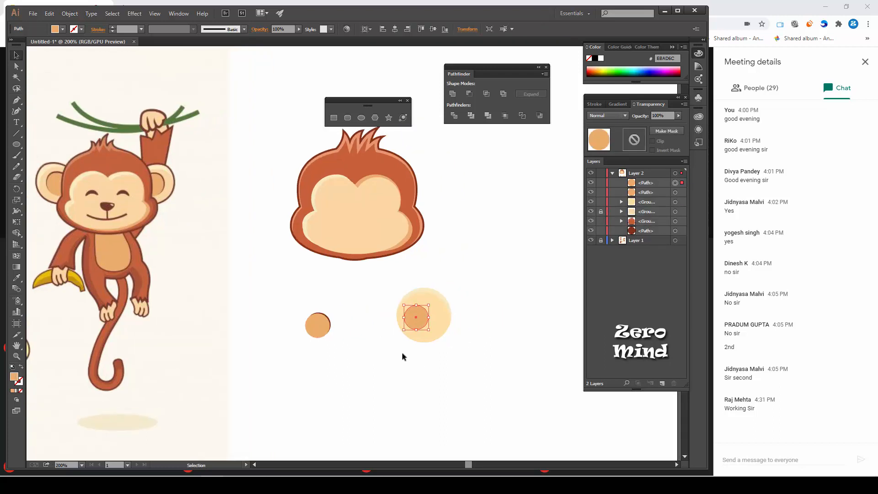
key(Delete)
drag(369, 304, 315, 335)
key(ctrl+z)
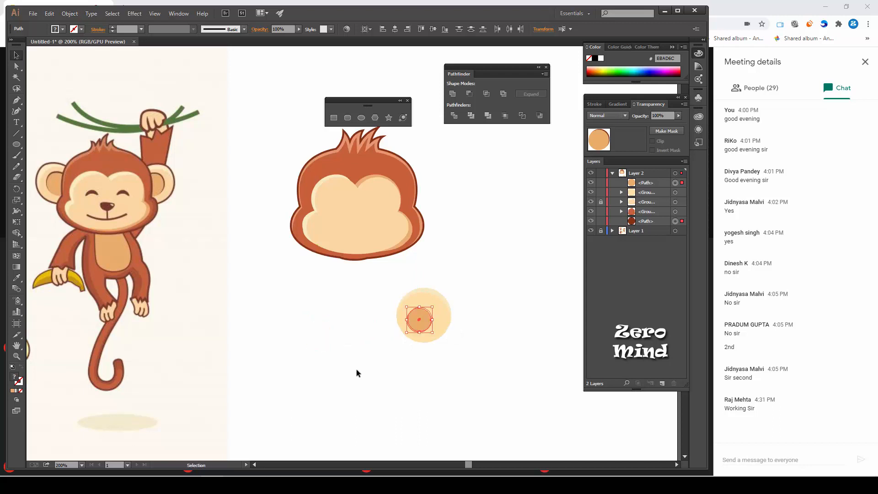
key(ctrl+shift+bracketleft)
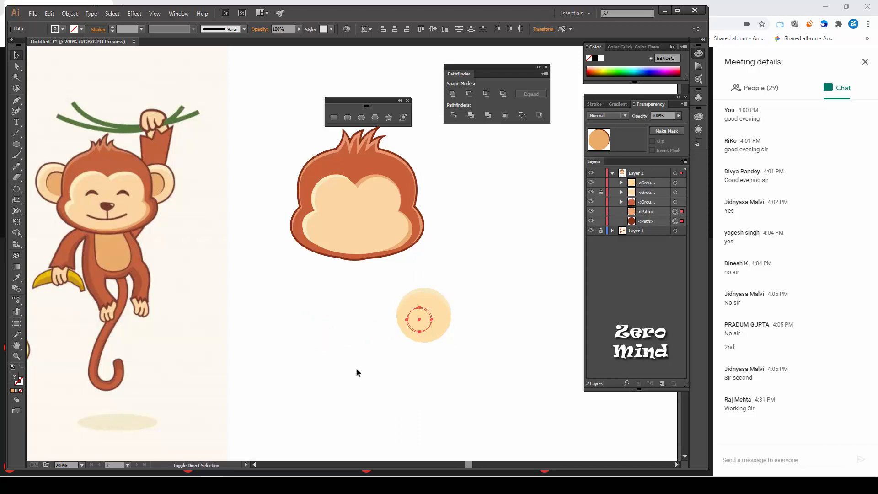
key(ctrl+shift+bracketright)
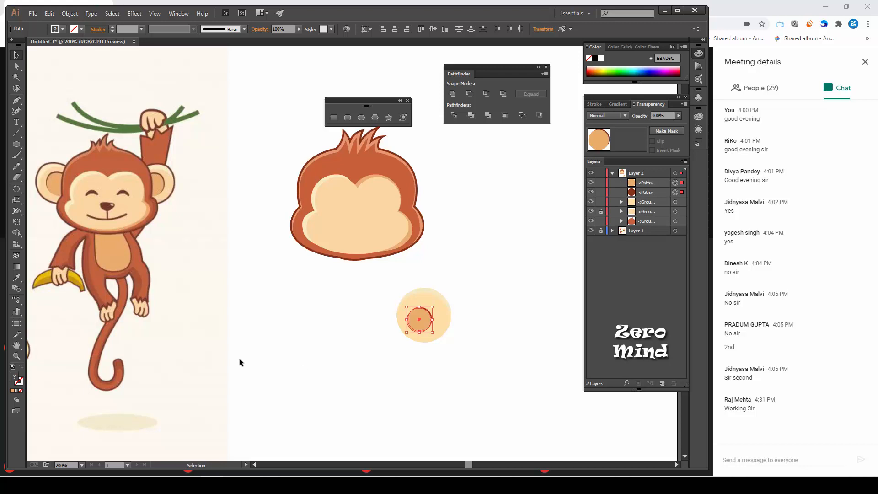
- Enlarge the two inner-ear circles together so they fill more of the ear
drag(432, 307, 436, 302)
click(445, 318)
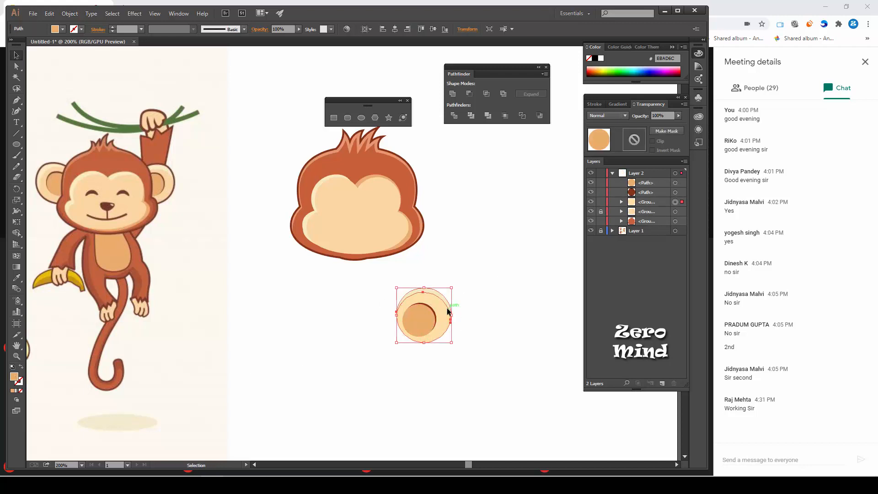
drag(512, 270, 341, 401)
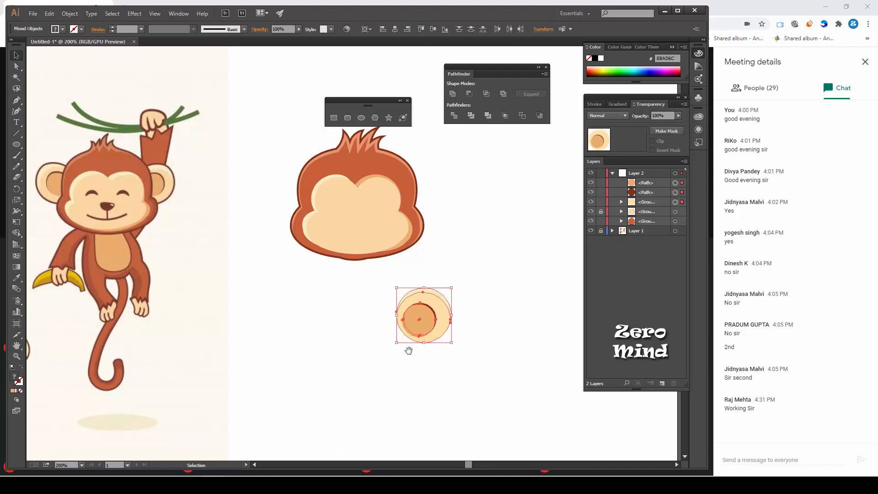
drag(449, 322, 425, 351)
- Duplicate the outer ear group, lock the original, and merge the copy into a single shape with Pathfinder Unite
click(424, 329)
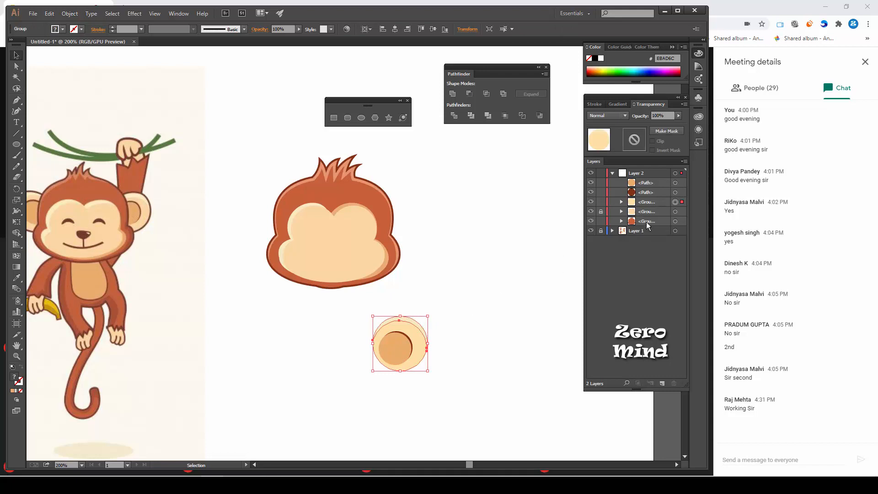
drag(657, 201, 663, 383)
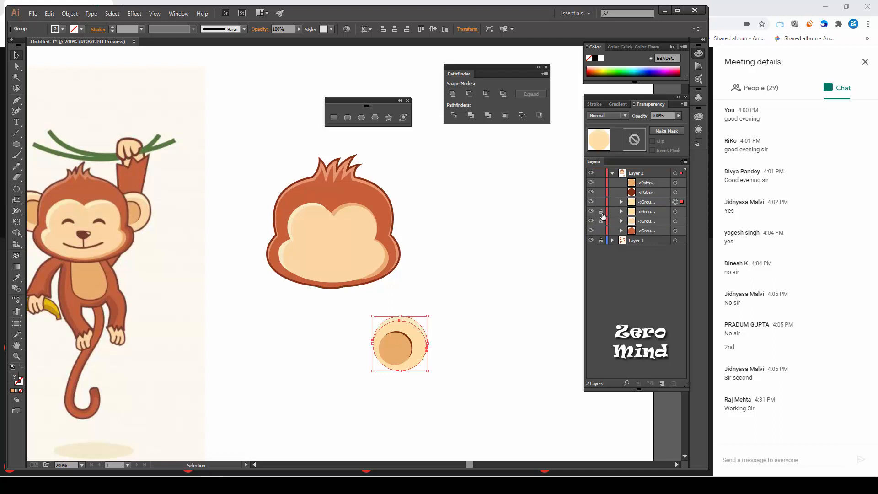
click(453, 94)
- Give the merged ear shape the head's unfilled 2 pt dark brown outline using the Eyedropper
key(i)
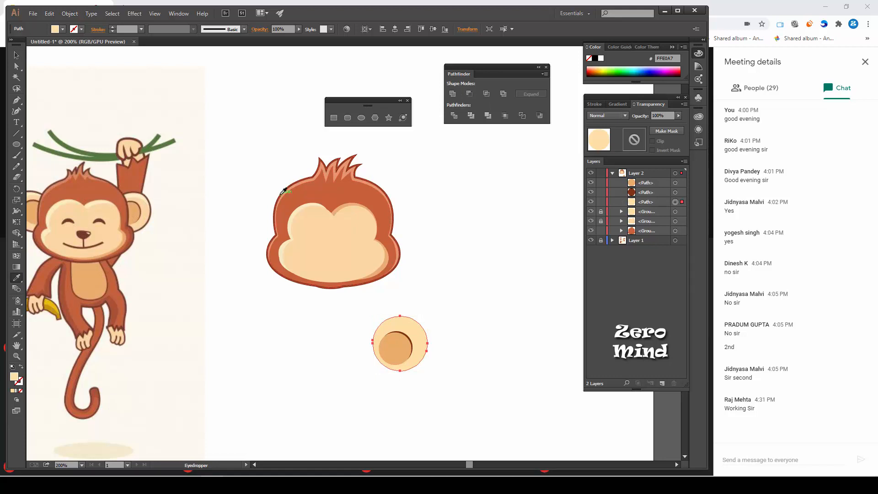
click(282, 189)
click(16, 55)
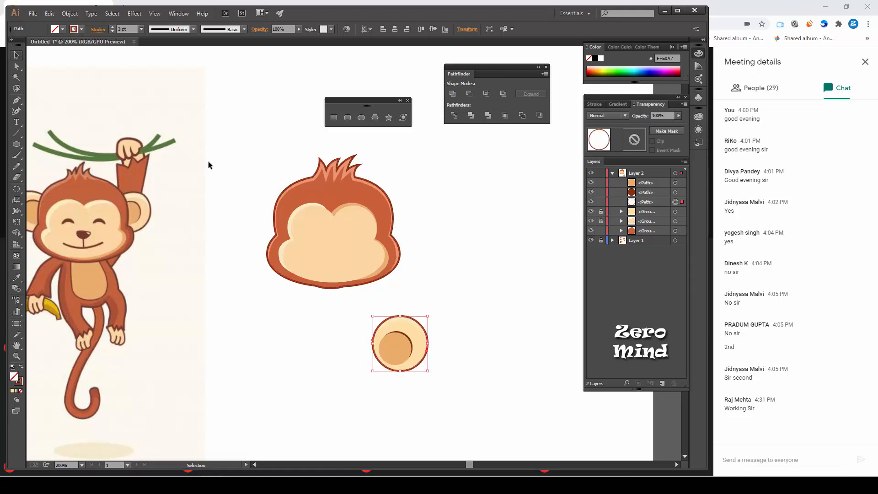
click(510, 309)
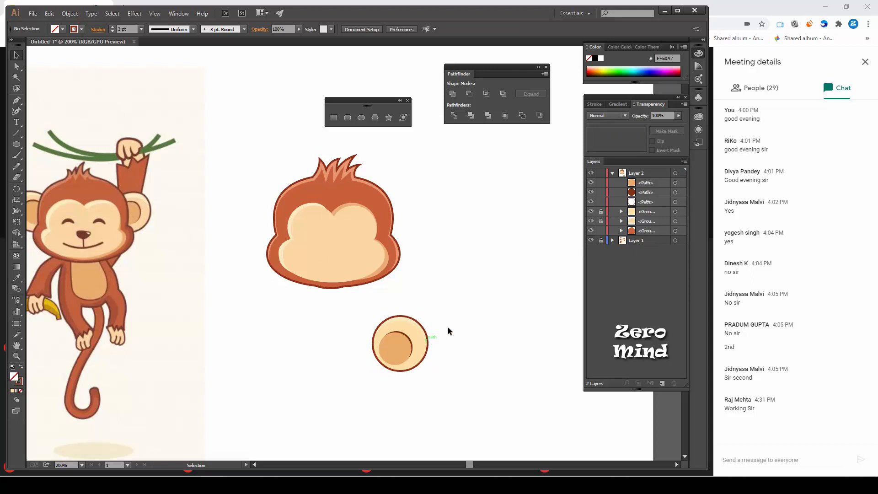
- Group the ear outline with the two inner-ear circles
drag(486, 284, 363, 414)
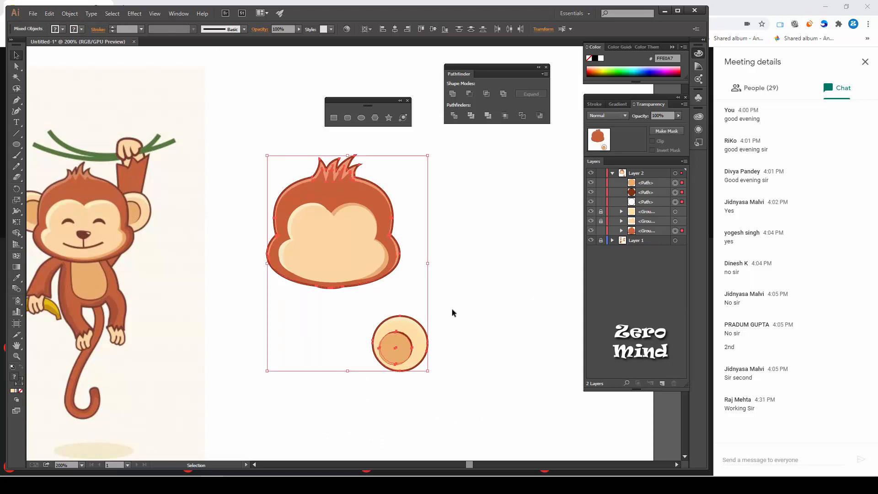
drag(494, 300, 414, 396)
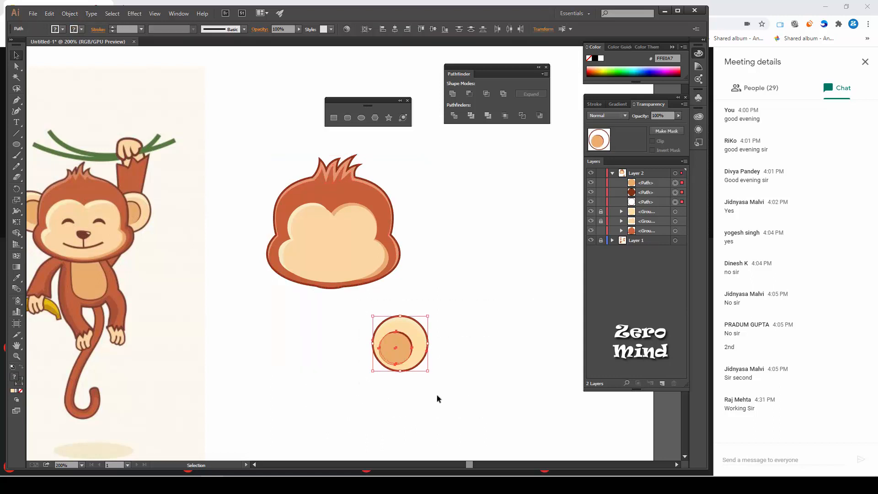
key(a)
key(ctrl+g)
- Try to move the grouped ear outline and inner circles to the head's right side
key(v)
drag(405, 359, 412, 238)
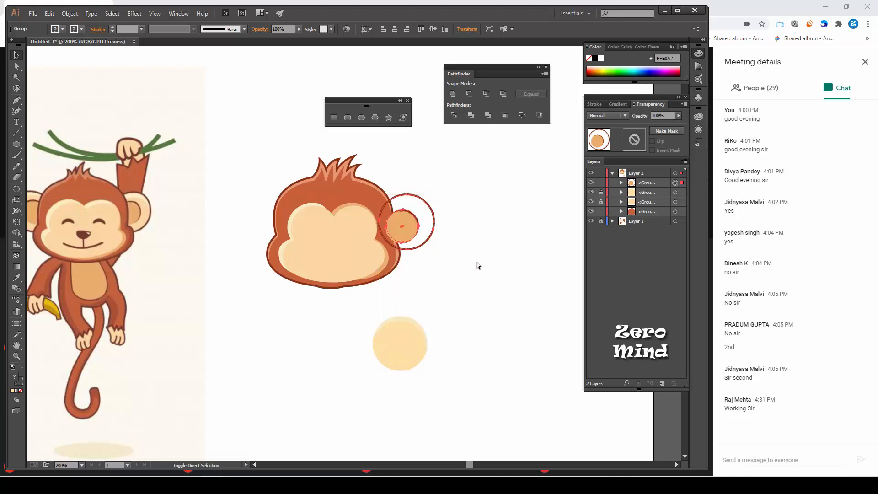
key(ctrl+z)
- Unlock the ear's base group and the face group, and group all the ear parts together
click(601, 192)
click(601, 202)
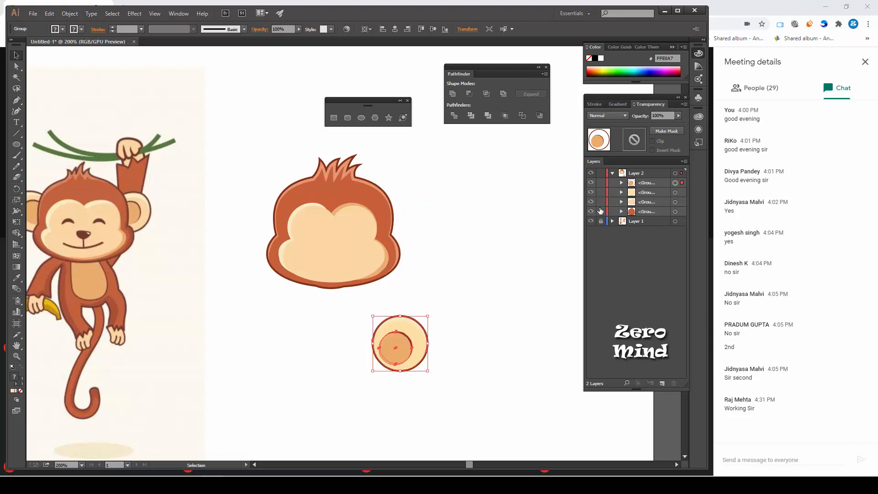
key(a)
drag(470, 311, 316, 414)
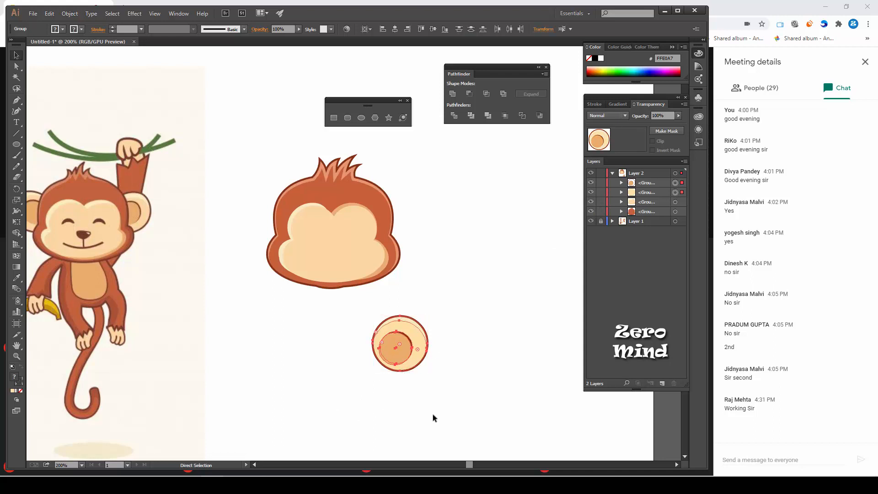
key(ctrl+g)
- Move the complete ear to the head's right side at eye level and place it behind the head
key(v)
drag(402, 353, 402, 235)
drag(654, 187, 653, 207)
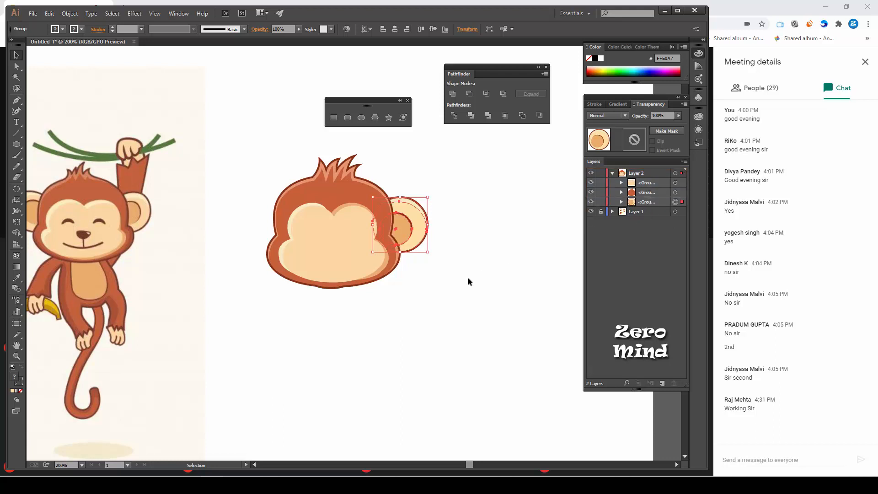
click(417, 313)
drag(362, 348, 383, 384)
drag(490, 222, 432, 275)
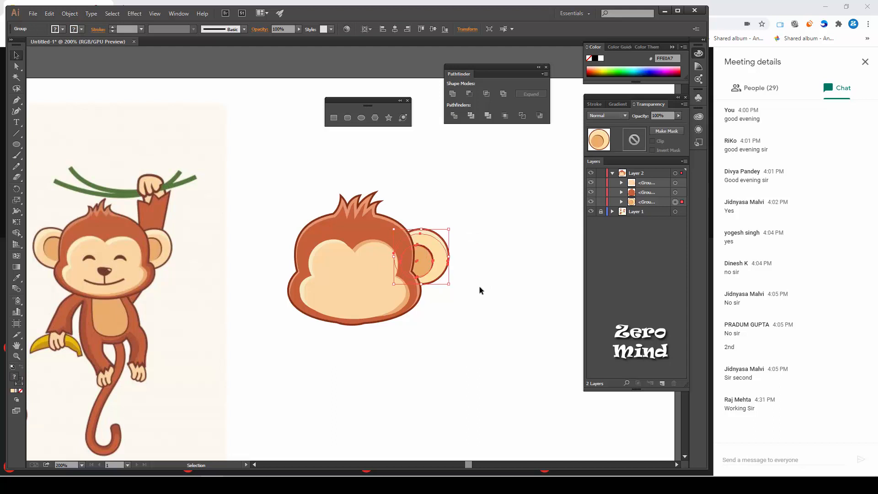
click(425, 294)
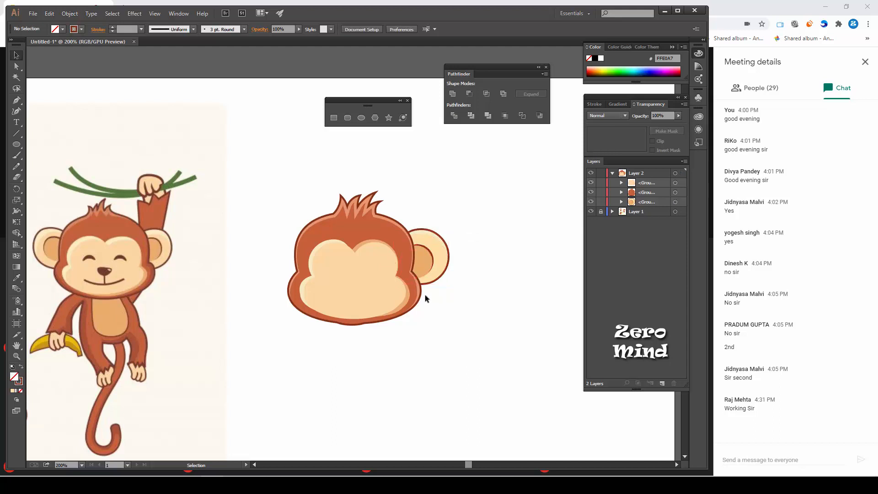
- Try selecting the orange inner-ear circle and its parent group with the Group Selection tool
click(424, 264)
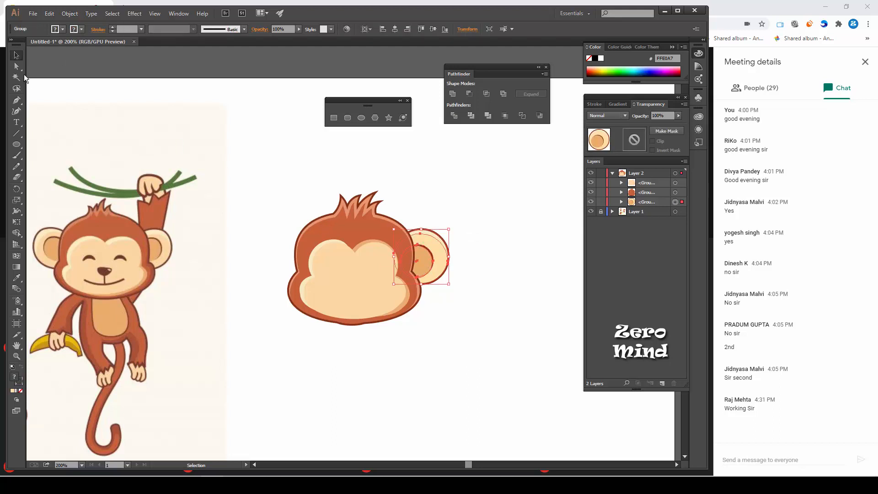
drag(17, 67, 68, 78)
click(221, 130)
click(430, 259)
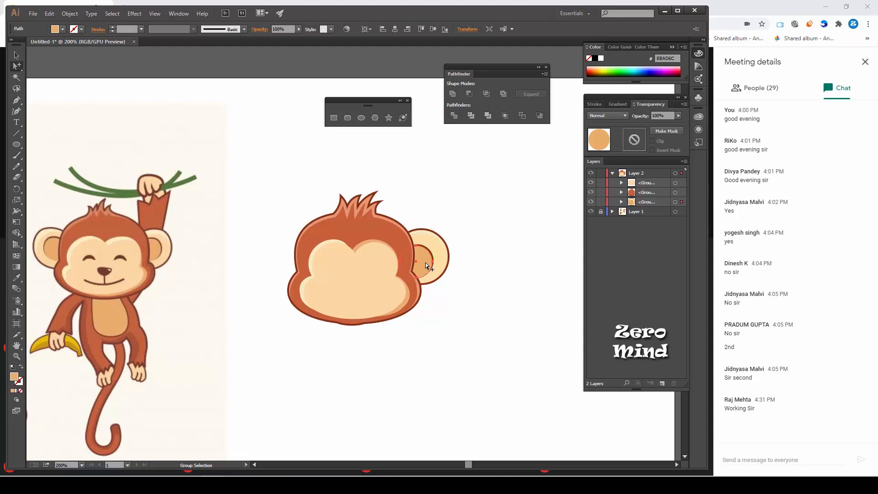
click(425, 263)
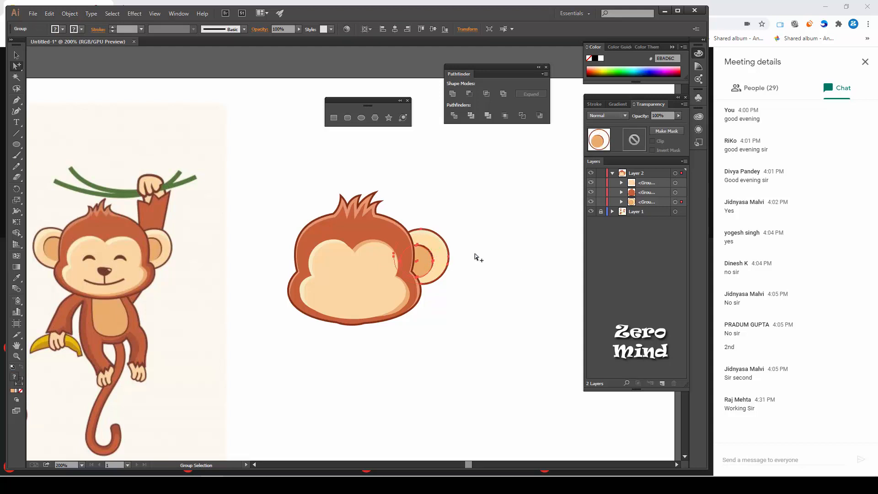
key(v)
click(494, 259)
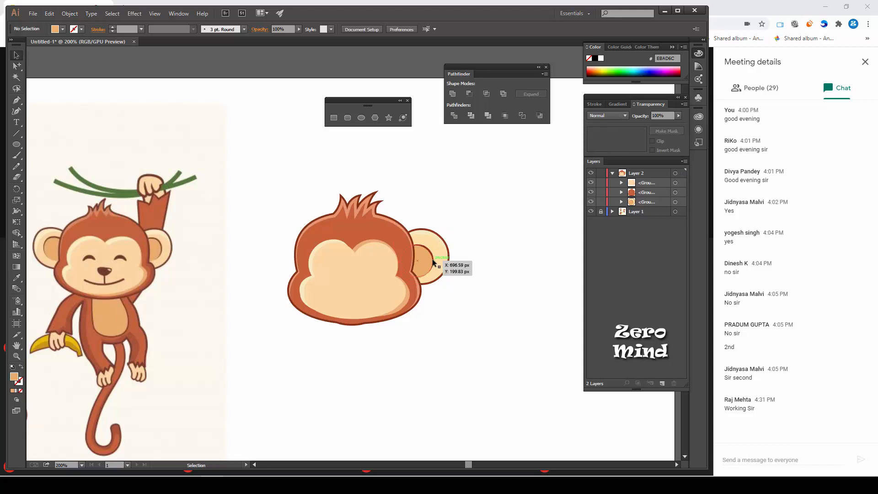
- Select the orange inner-ear circle and the darker circle behind it inside the ear group and nudge both slightly upward
click(434, 263)
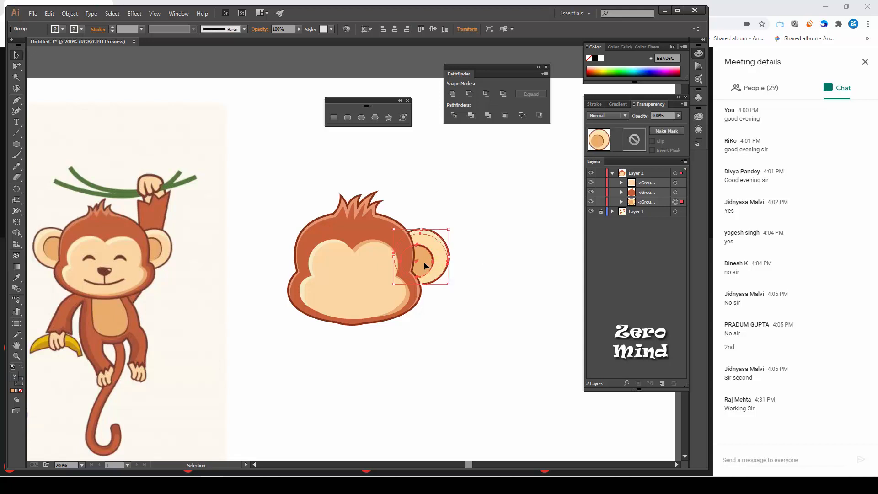
double_click(425, 265)
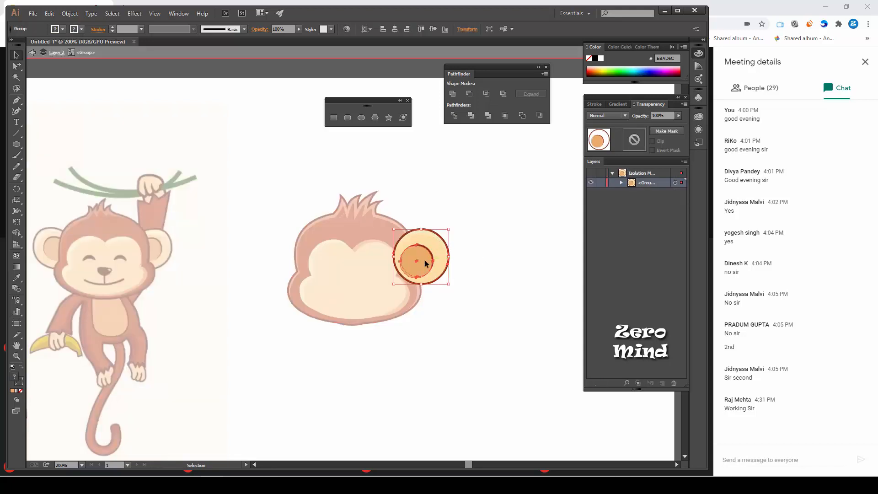
double_click(426, 264)
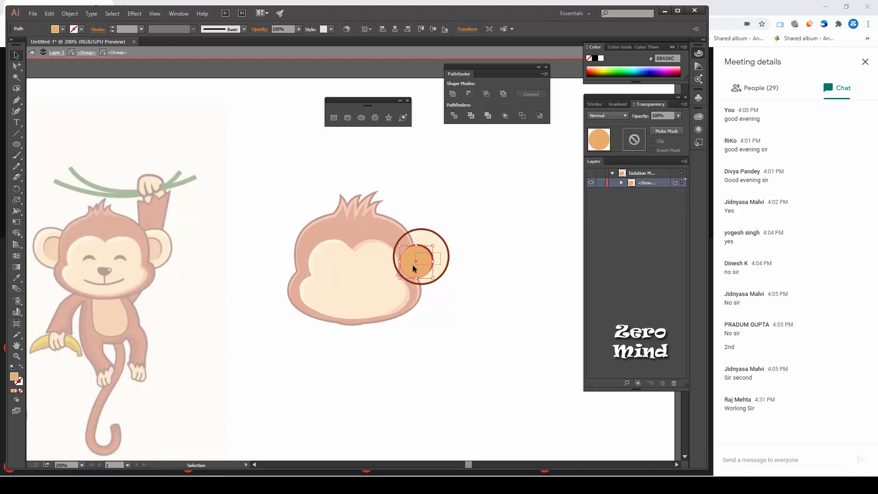
shift+click(431, 252)
key(Up)
key(Up)
key(Up)
key(Up)
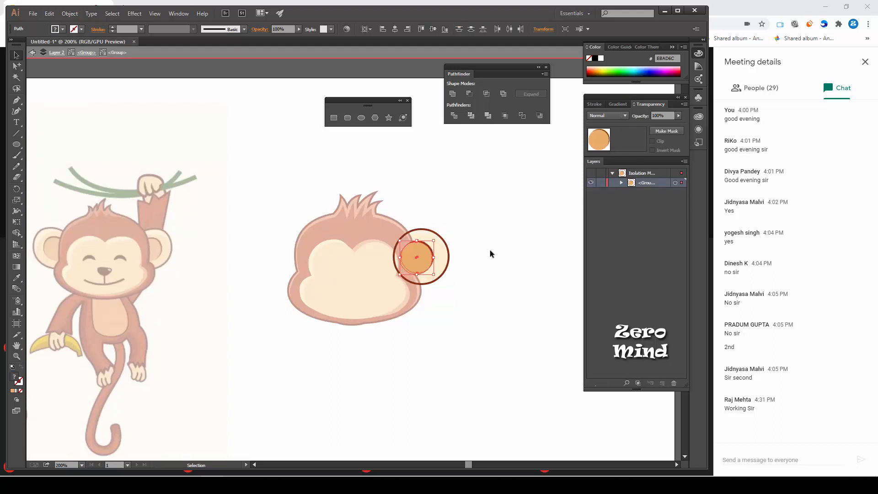
key(Escape)
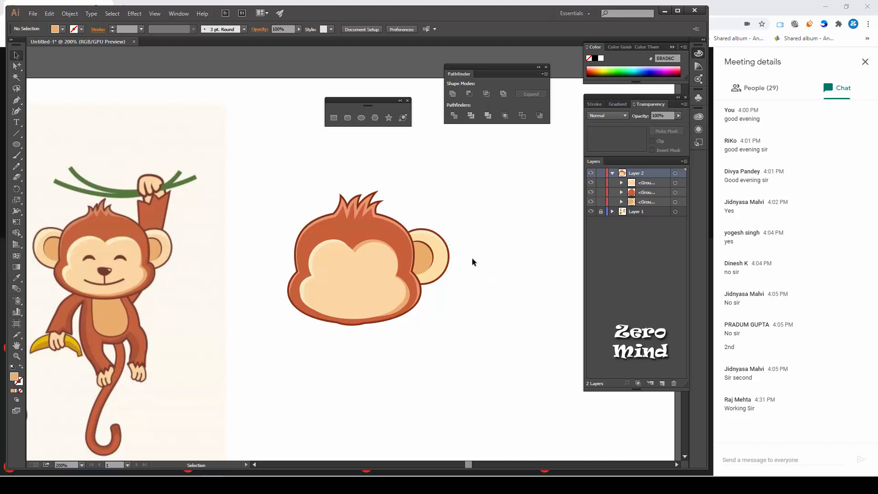
- Scale the complete right ear group down slightly about its centre, keeping it proportional
drag(429, 263, 429, 263)
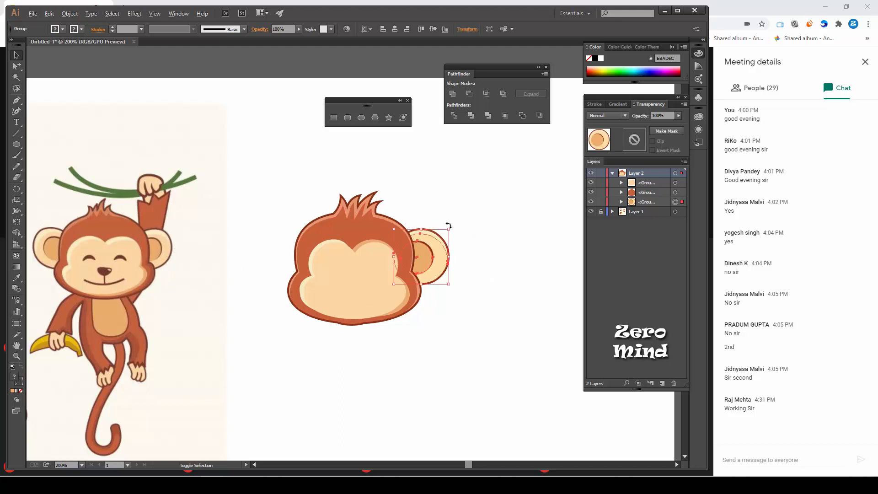
drag(450, 231, 416, 262)
click(473, 306)
key(ctrl)
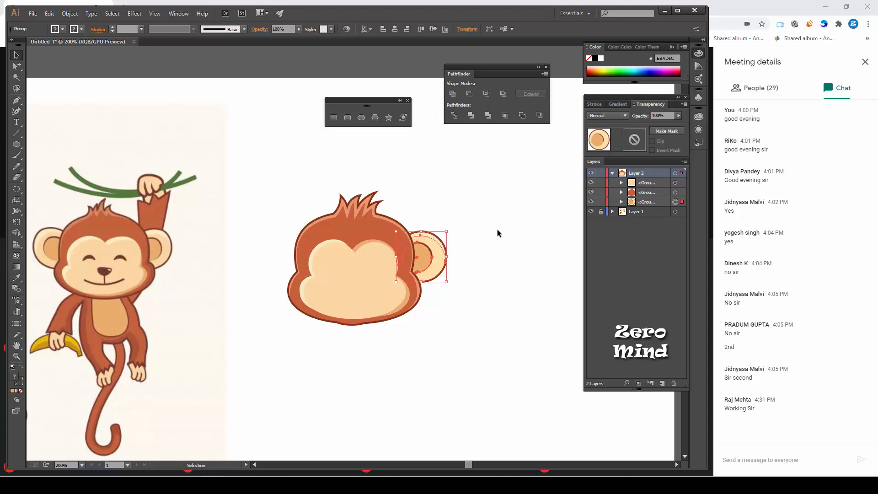
click(507, 239)
drag(498, 239, 444, 273)
- Apply a Free Distort effect to the right ear, pulling its lower outer corner inward and up to taper the lower edge
click(134, 13)
mouse_move(157, 67)
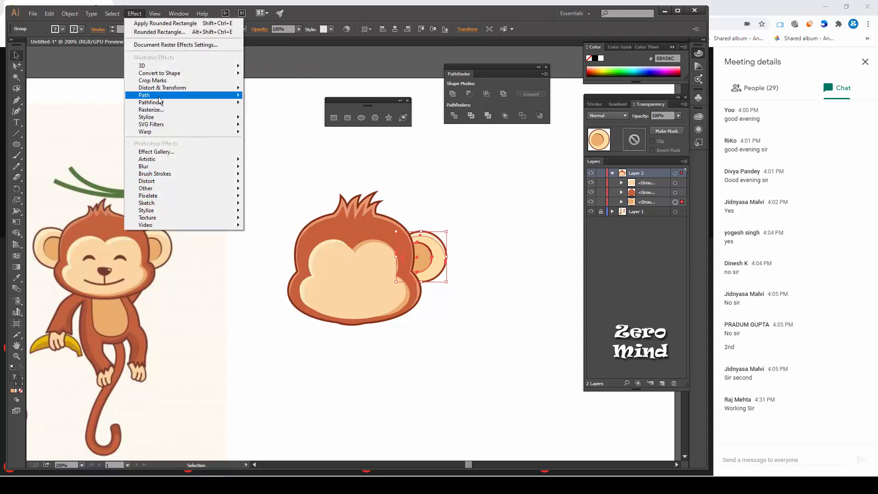
mouse_move(178, 97)
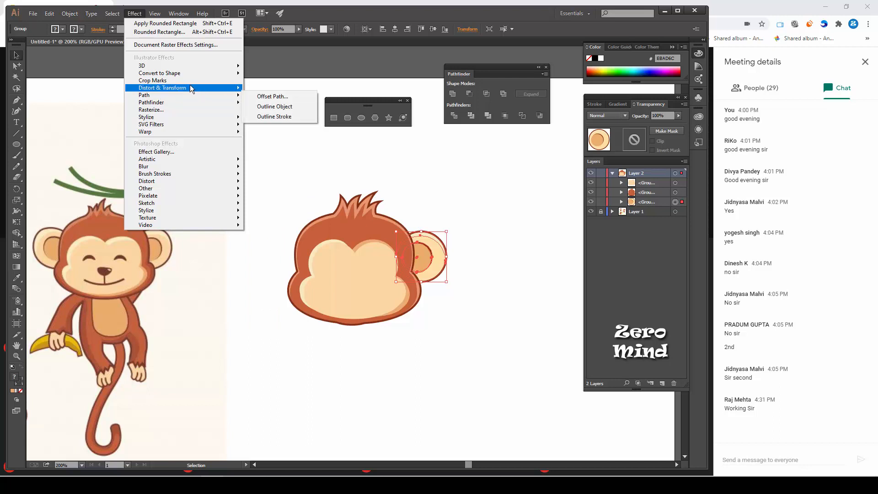
mouse_move(212, 88)
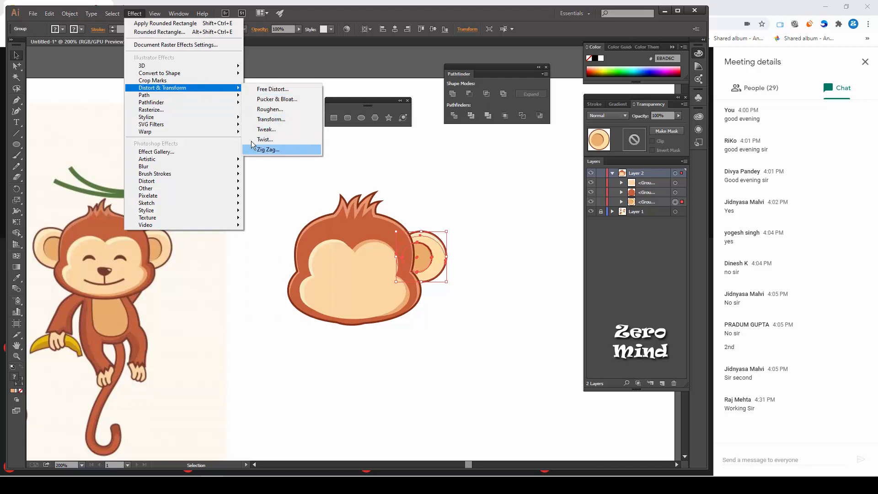
click(284, 90)
drag(645, 154, 488, 68)
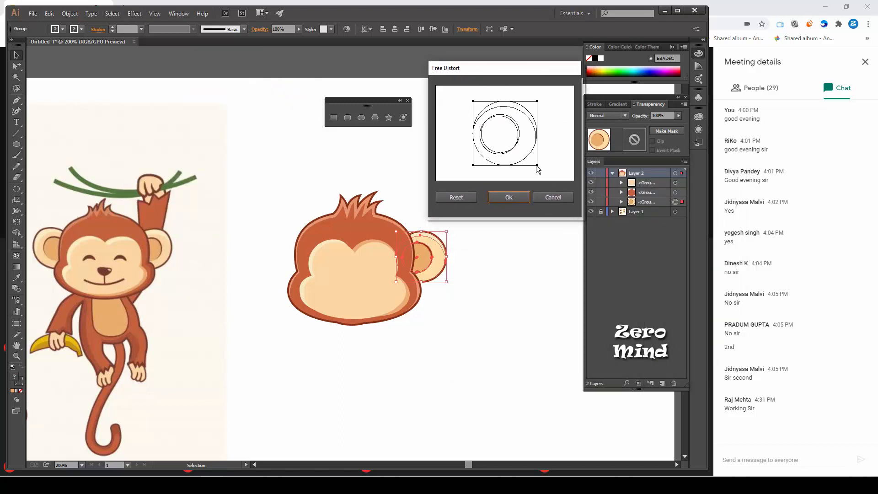
drag(537, 165, 537, 163)
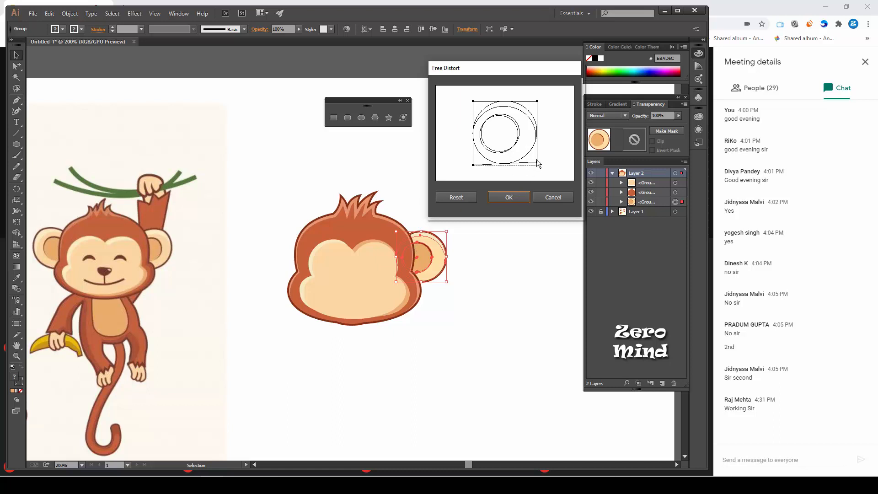
mouse_move(537, 163)
mouse_down()
mouse_move(541, 151)
mouse_move(533, 156)
mouse_up()
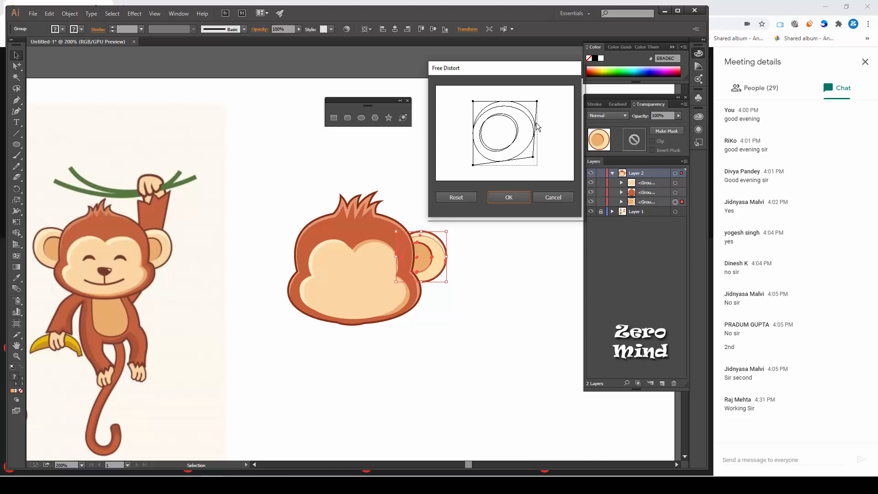
drag(537, 105, 540, 105)
click(501, 198)
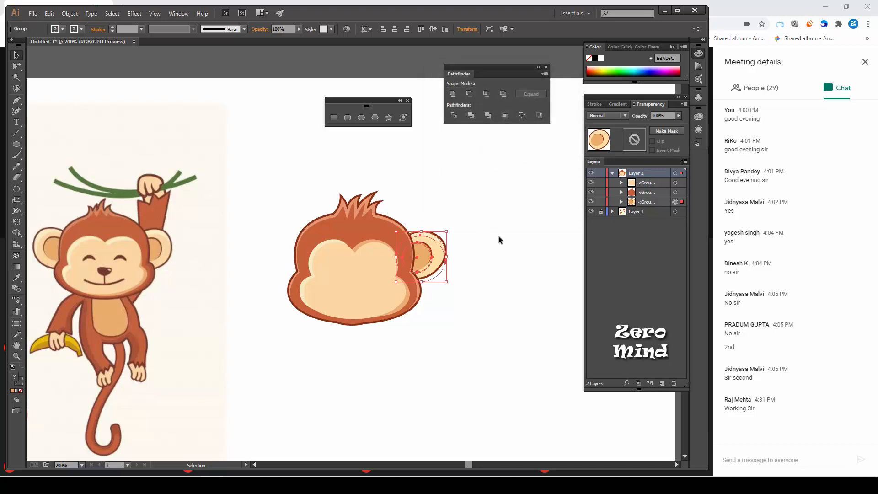
click(497, 372)
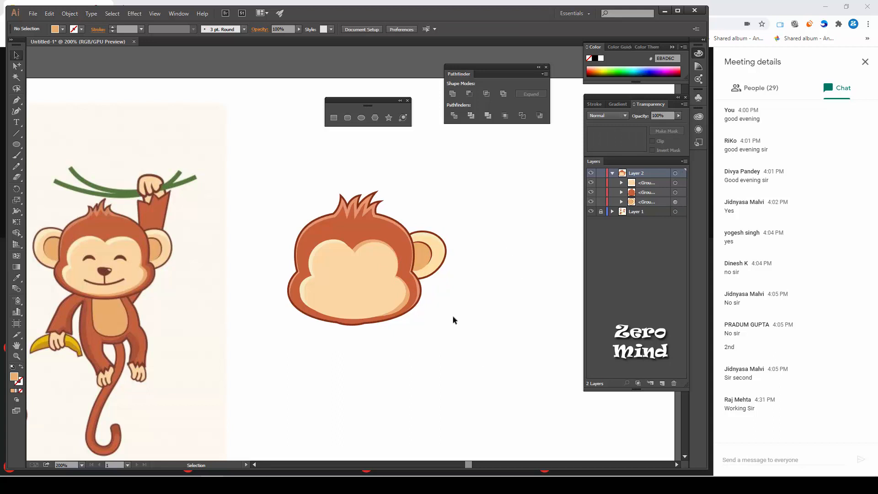
- Reflect a copy of the right ear across the vertical axis and place it behind the head's left side
drag(467, 341, 520, 320)
click(485, 234)
key(space)
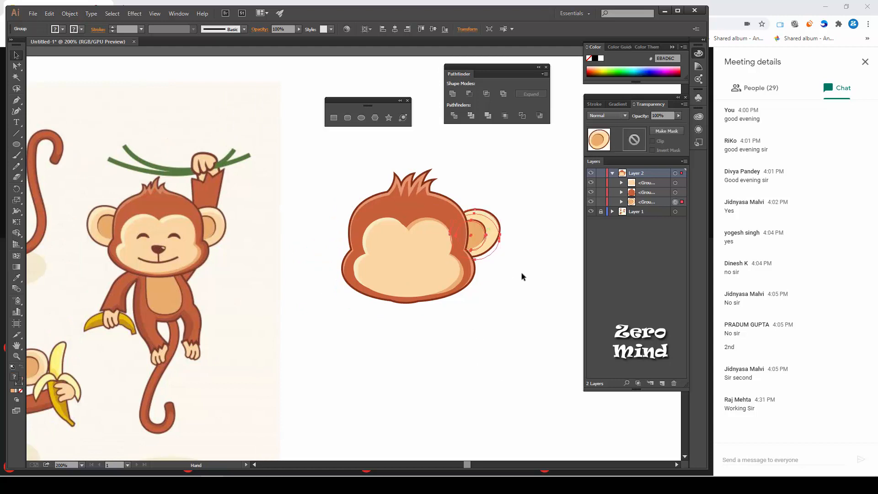
click(523, 248)
click(496, 224)
drag(20, 194, 49, 200)
double_click(18, 191)
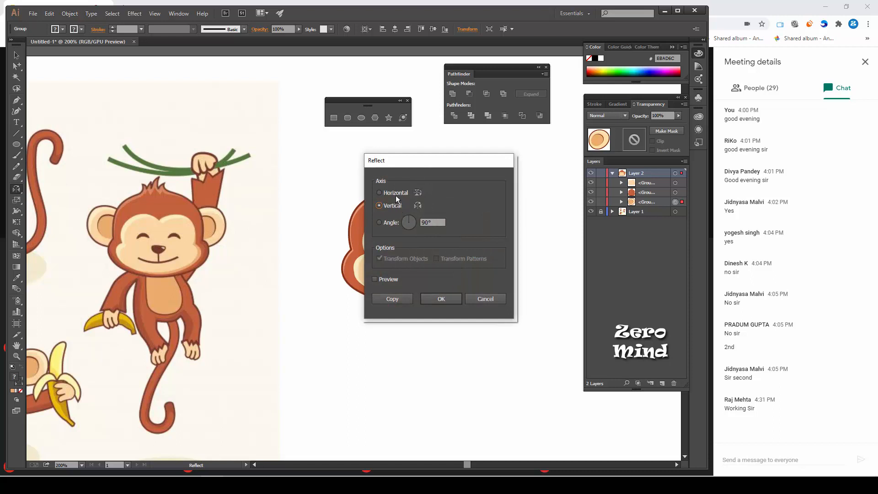
click(393, 299)
drag(506, 316, 475, 306)
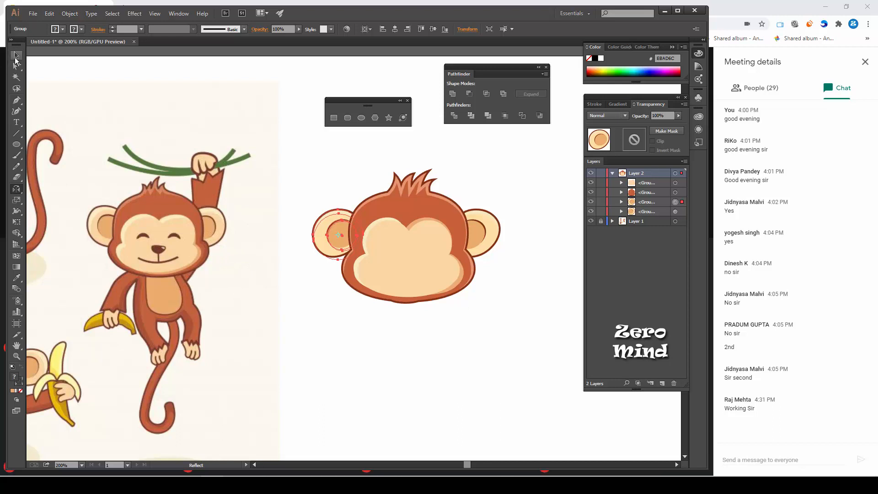
- Rotate the left ear slightly clockwise and nudge it right and down to match the right ear's height
click(15, 56)
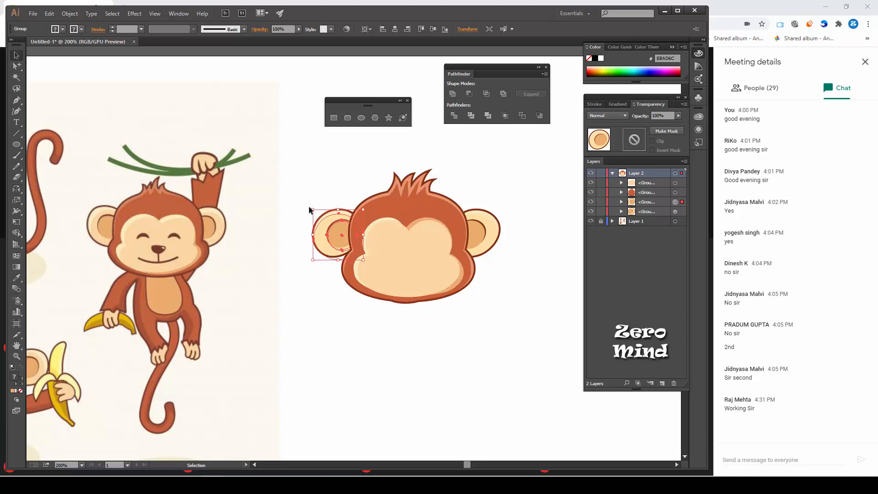
drag(309, 208, 317, 202)
key(Right)
key(Right)
key(Right)
key(Right)
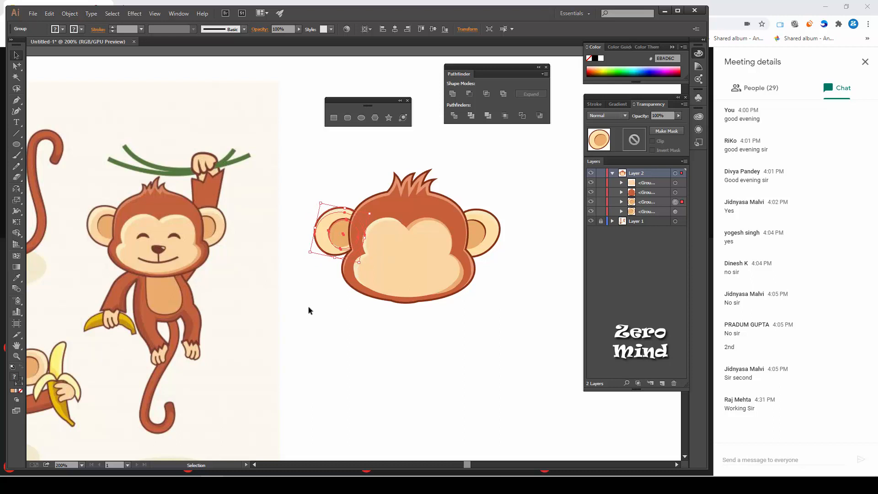
key(Down)
key(Down)
key(Right)
key(Right)
key(Down)
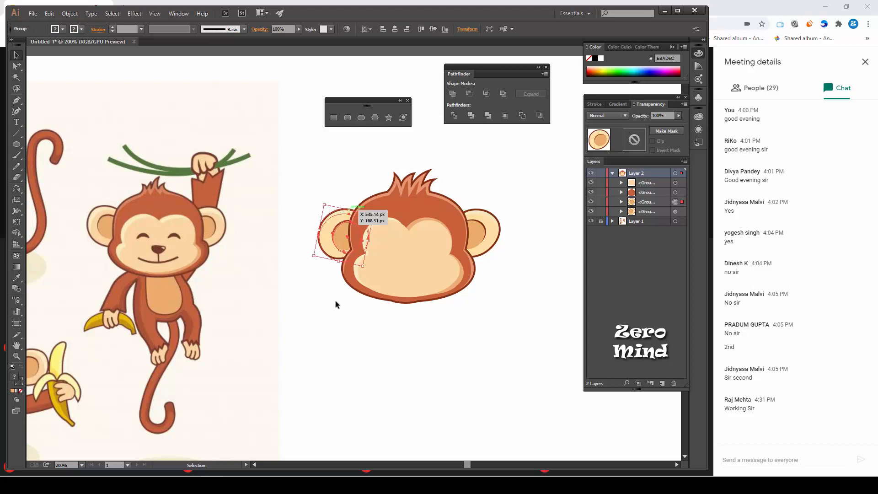
click(456, 347)
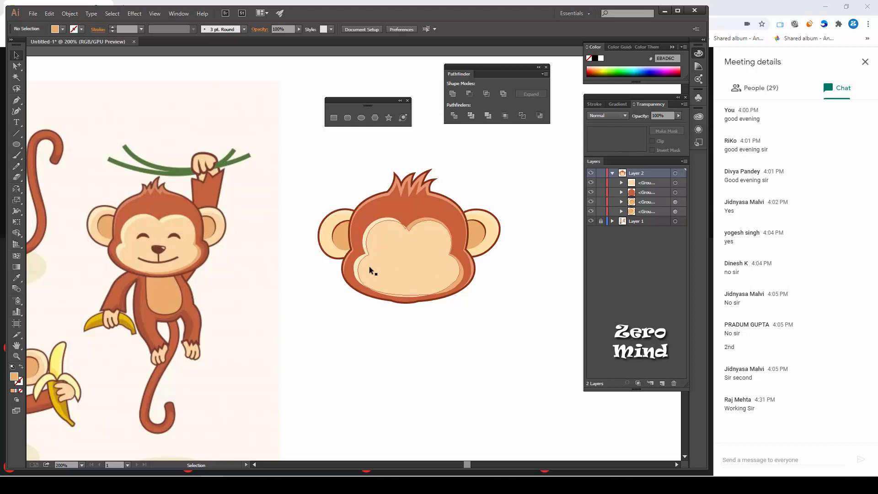
click(335, 249)
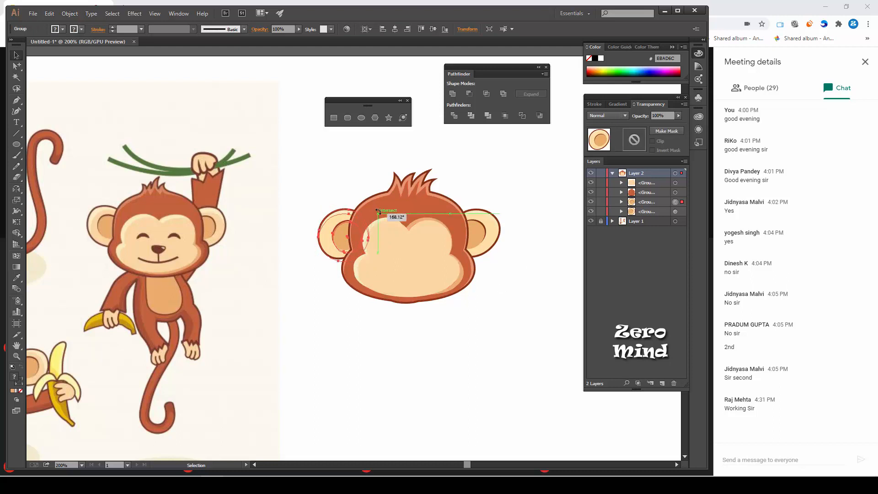
click(375, 361)
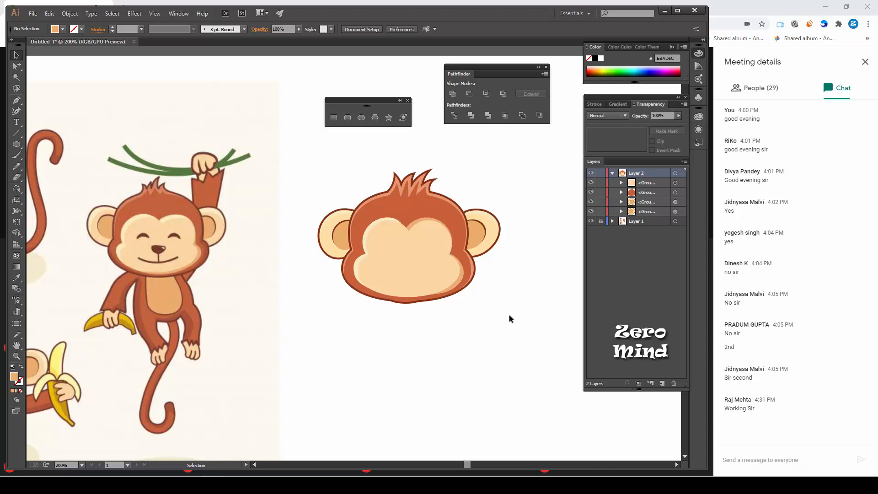
- Select the whole monkey head, collapse its layer and rename the layer as face
drag(494, 270, 461, 332)
drag(489, 175, 245, 378)
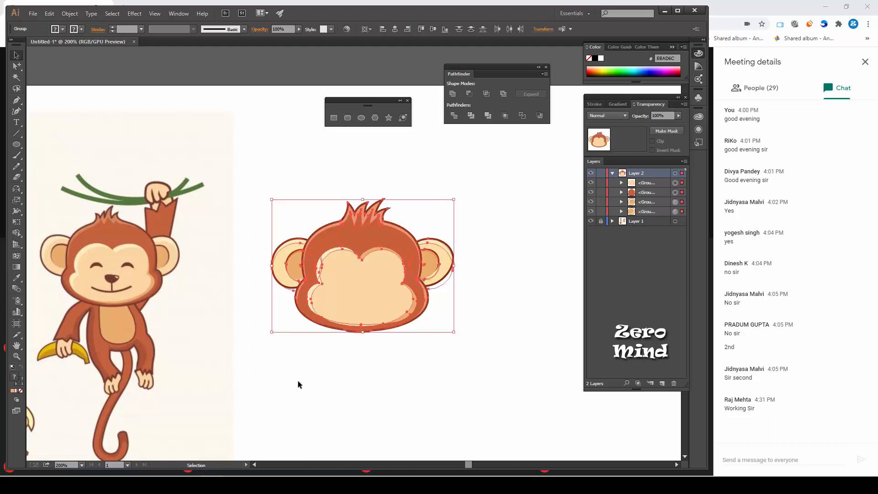
click(613, 173)
double_click(641, 173)
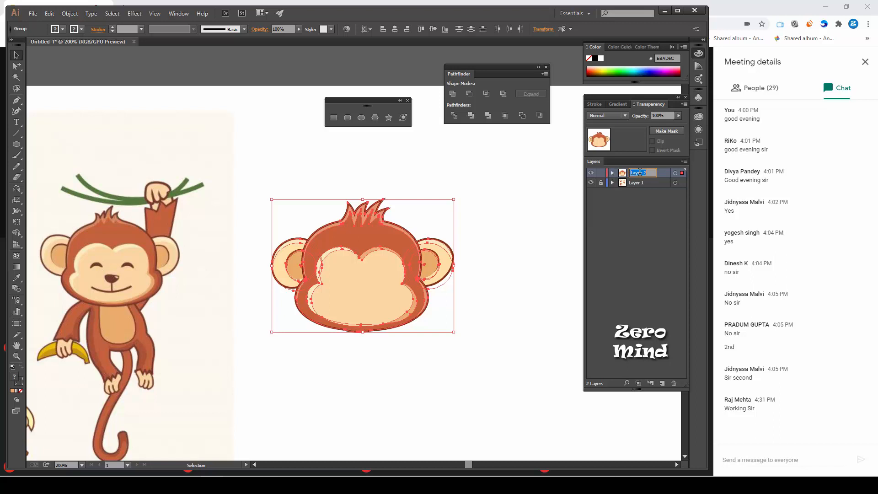
text(face)
key(Return)
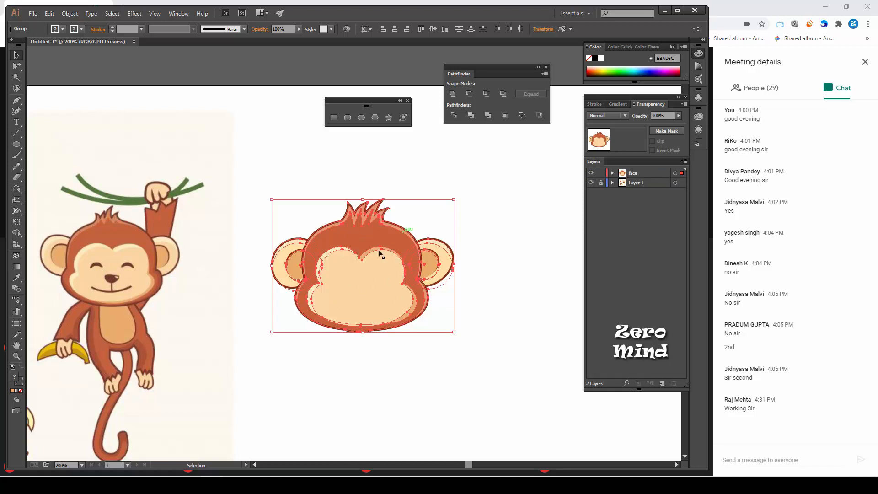
- Lock the face layer and add a new layer above it for the facial features
click(435, 394)
click(600, 173)
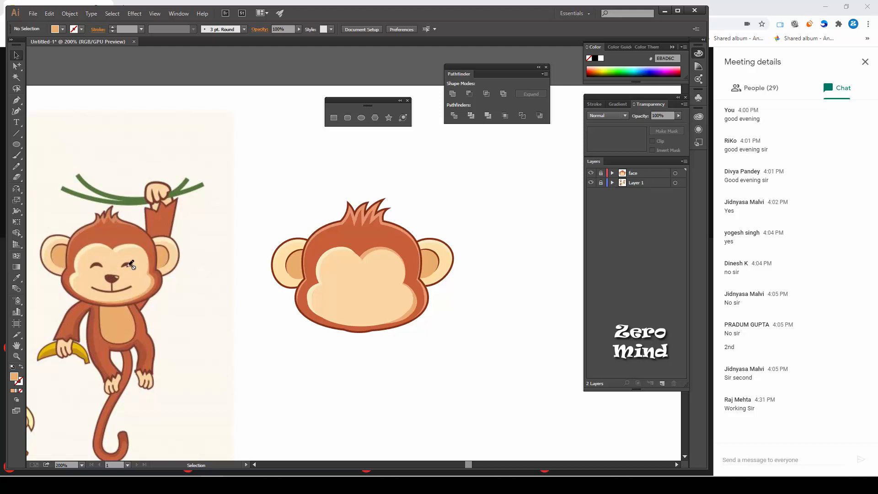
click(663, 383)
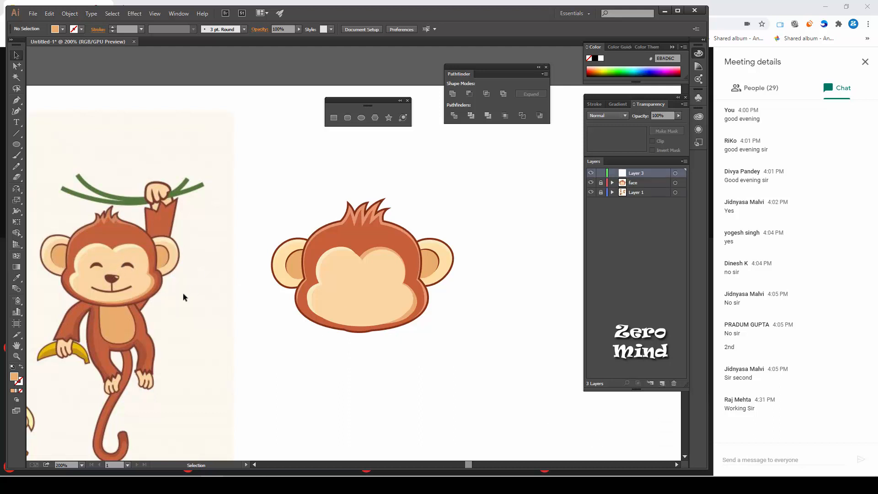
key(ctrl+plus)
drag(210, 306, 324, 293)
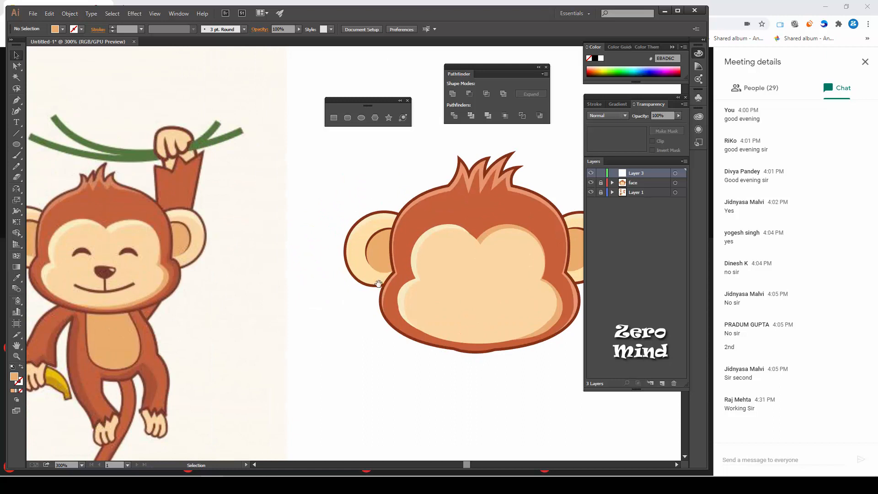
drag(379, 284, 355, 222)
drag(374, 264, 361, 248)
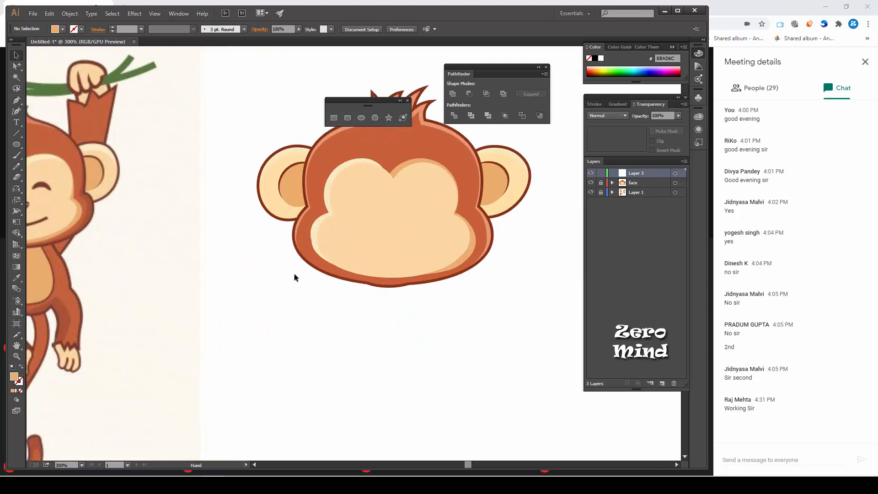
click(21, 146)
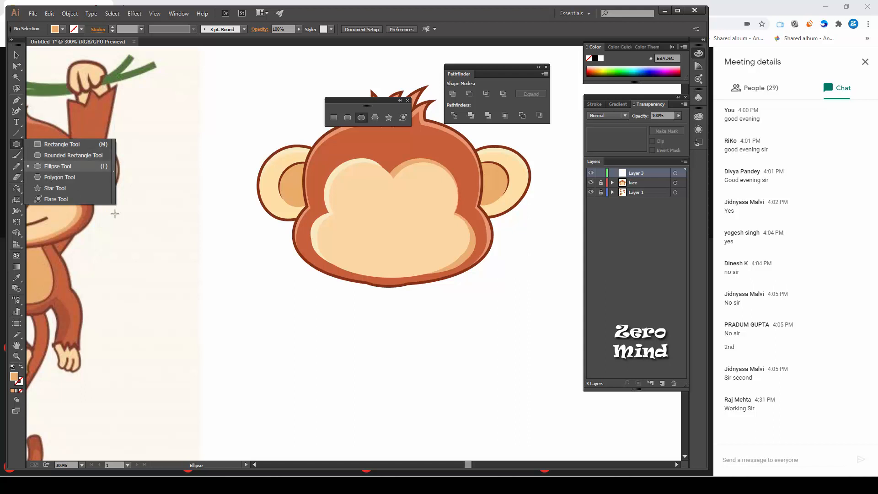
click(60, 177)
drag(372, 334, 386, 367)
drag(412, 368, 398, 380)
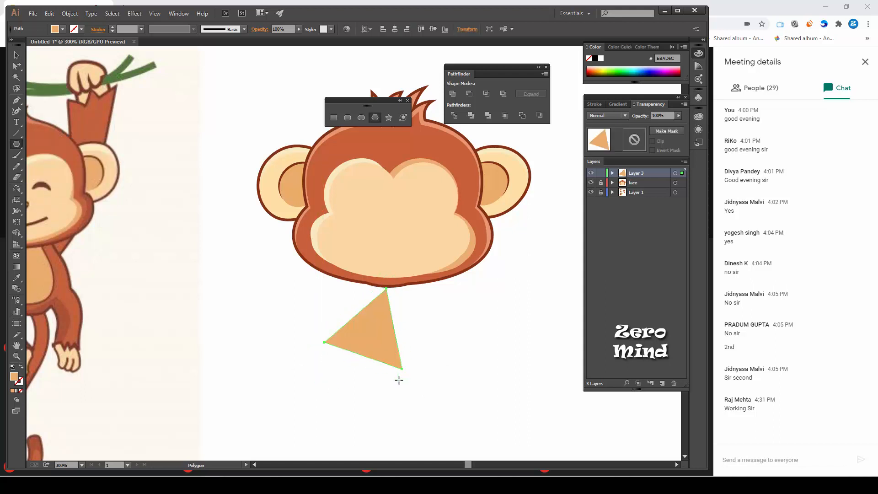
key(Delete)
- Draw a filled circle below the head's lower-left side with the Ellipse tool and place an overlapping copy slightly lower
drag(17, 144, 46, 168)
drag(301, 335, 330, 356)
key(v)
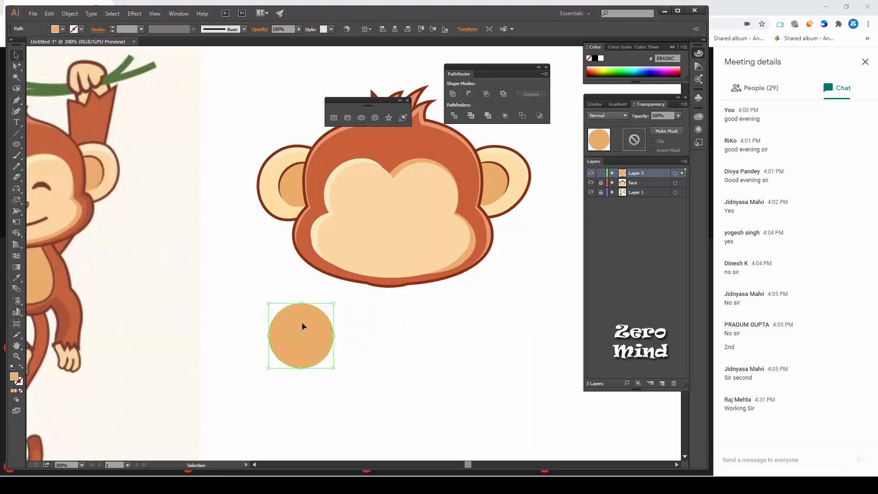
drag(302, 326, 316, 356)
click(360, 325)
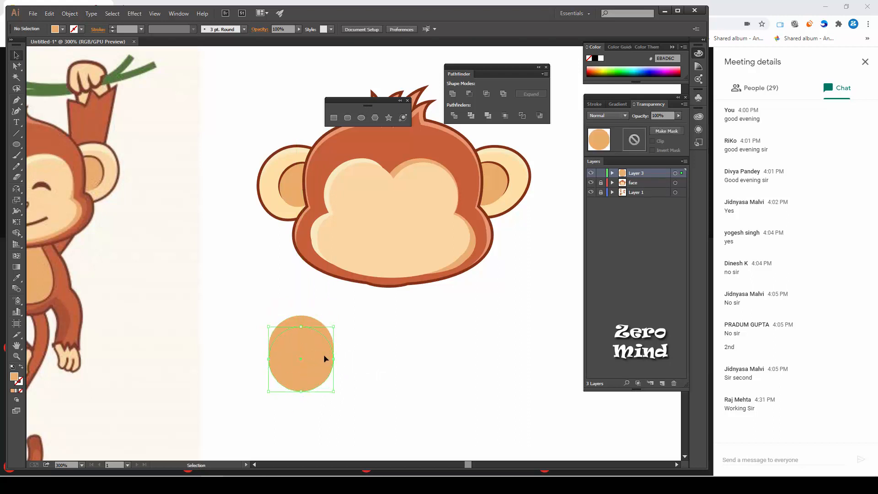
- Remove the lower circle's area with the Shape Builder tool, leaving an arched crescent
drag(382, 317, 185, 396)
key(shift+m)
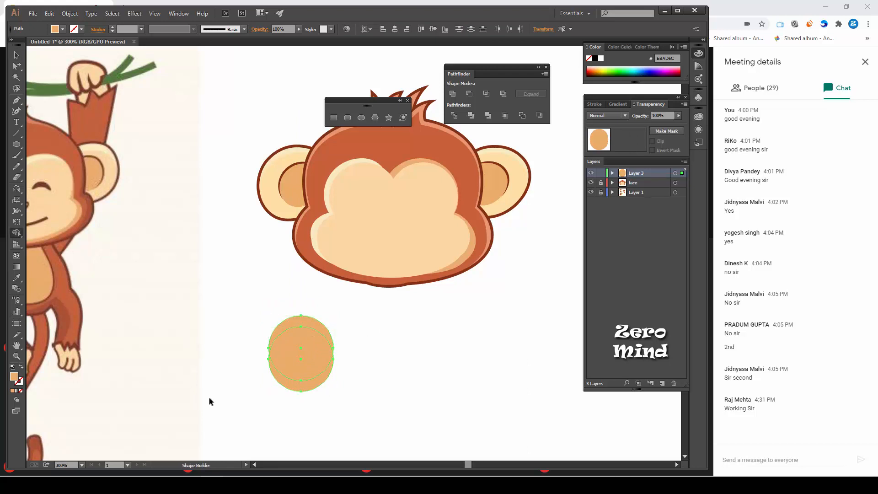
drag(290, 390, 283, 361)
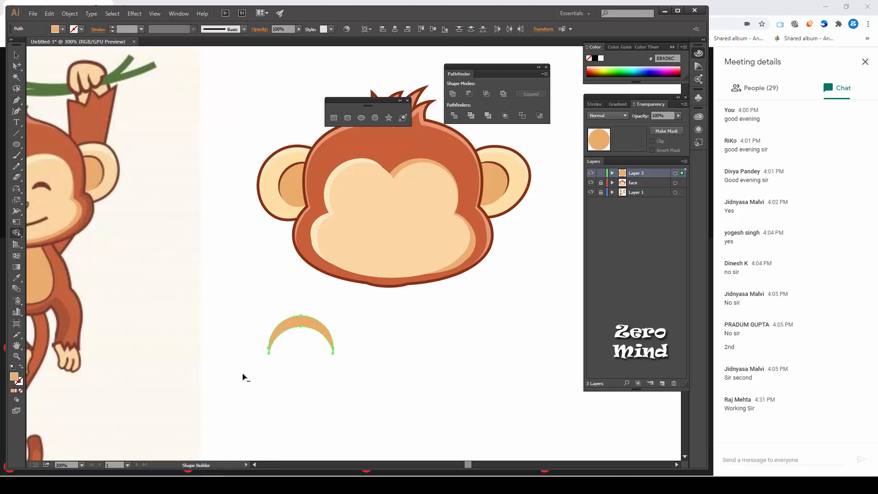
click(16, 55)
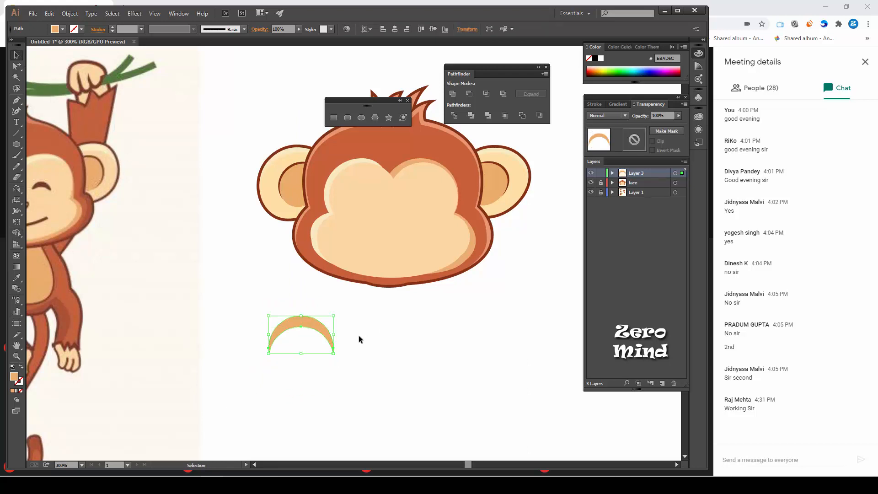
- Delete the crescent below the head
click(366, 335)
drag(369, 333, 295, 363)
key(Delete)
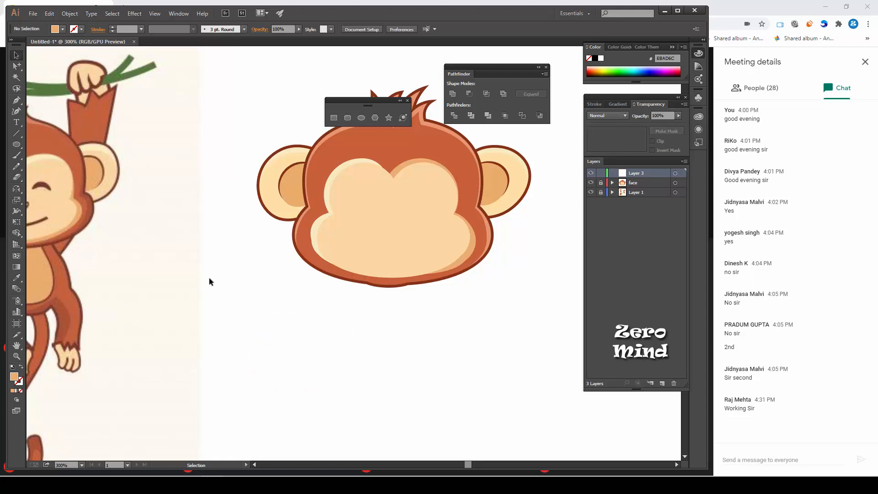
- Draw a small upward-arched eye curve with the Pen tool in the right eye area of the face
click(17, 100)
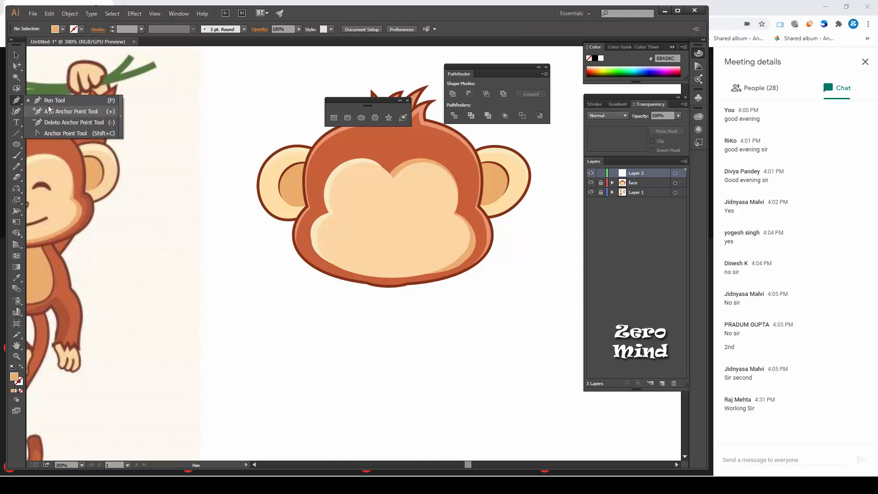
click(52, 101)
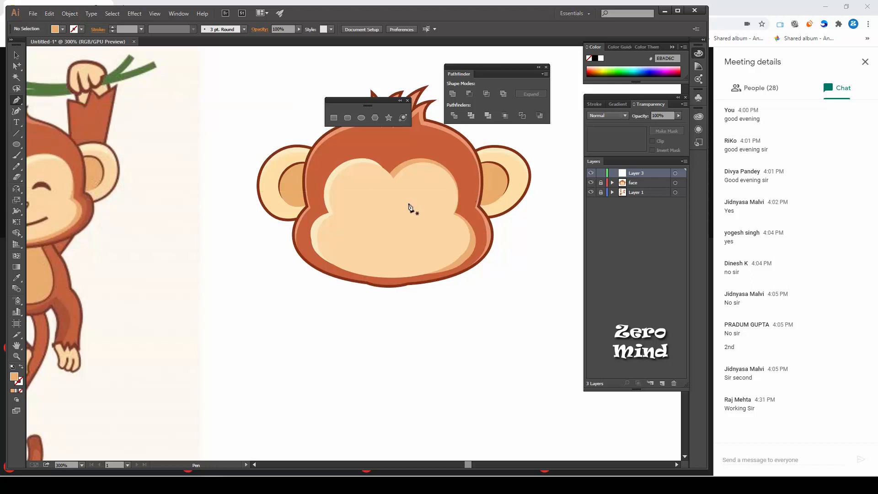
drag(408, 203, 451, 223)
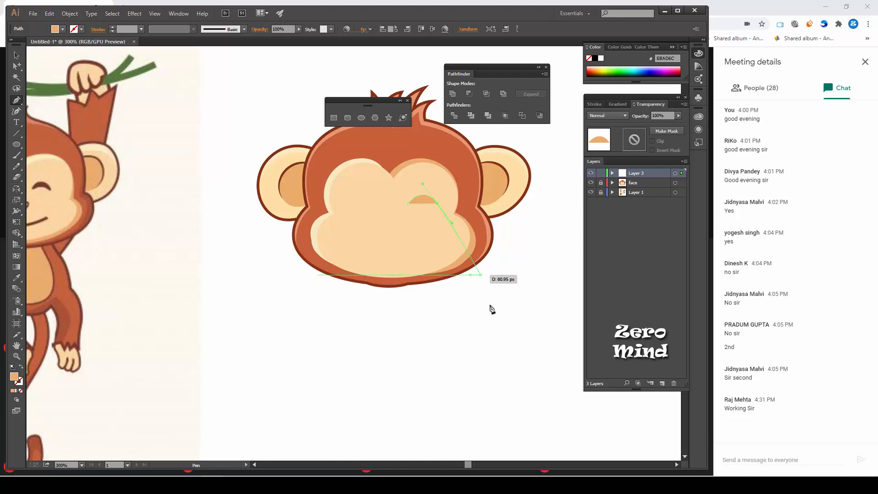
click(442, 206)
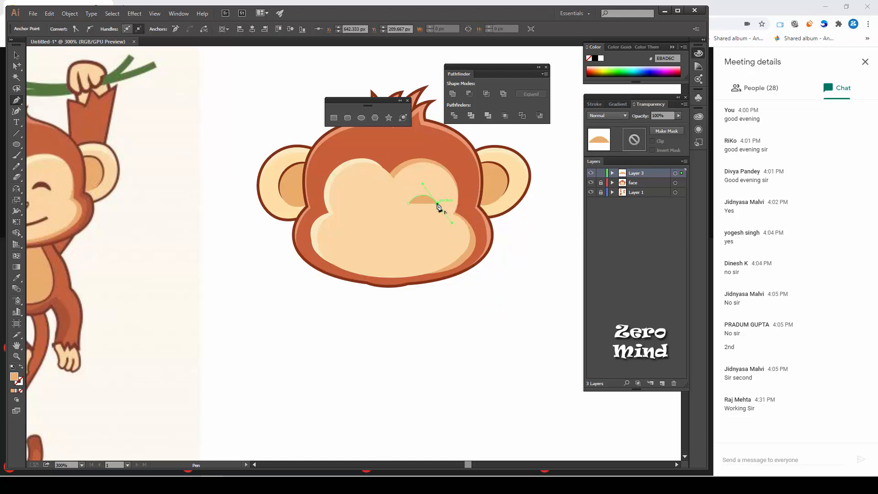
- Match the eye arc's appearance to the left ear's dark brown outline with the Eyedropper, leaving it unfilled
click(16, 55)
key(i)
click(302, 142)
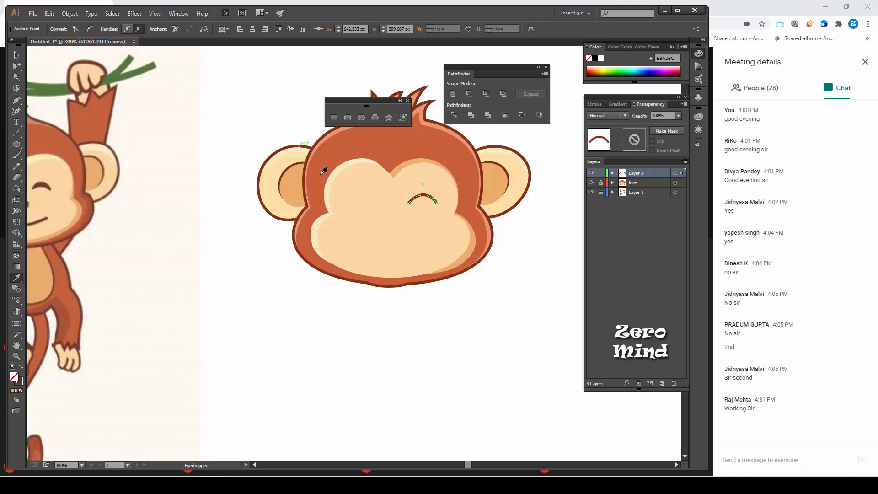
click(17, 55)
- Apply Width Profile 1 to the eye arc's stroke so both ends taper
scroll(436, 192, up, 4)
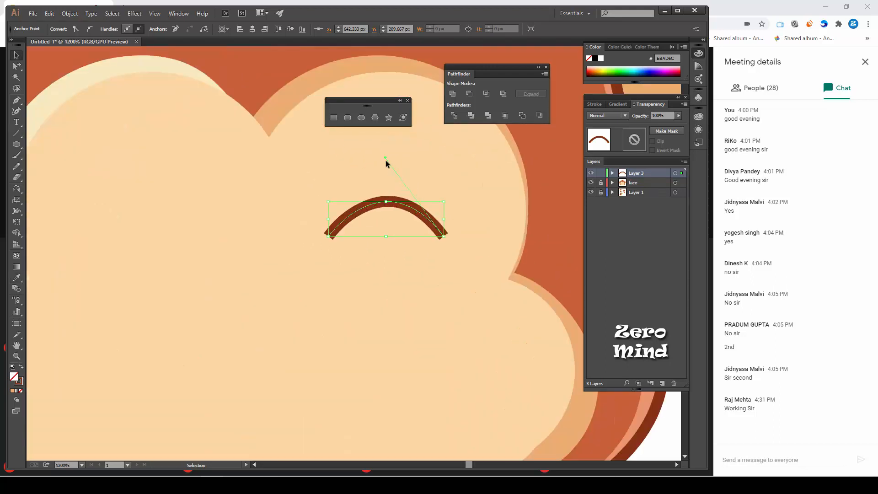
drag(385, 158, 386, 168)
key(ctrl+minus)
key(ctrl+minus)
key(ctrl+minus)
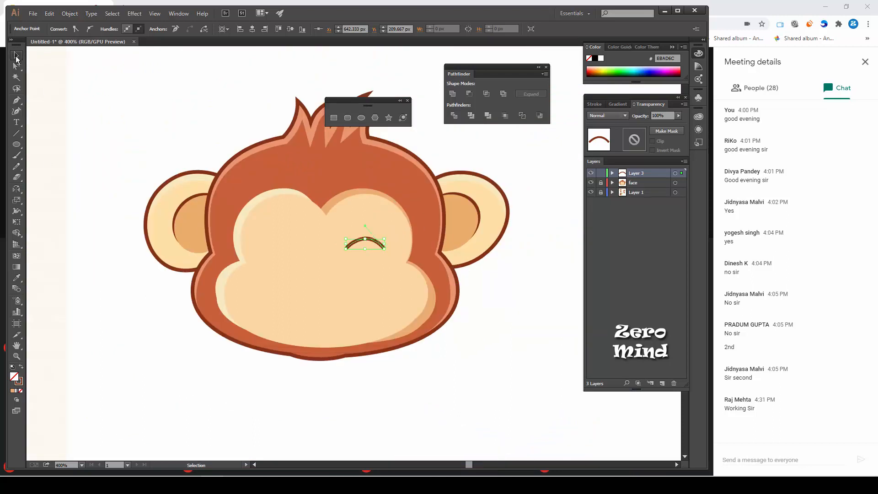
click(325, 210)
click(357, 242)
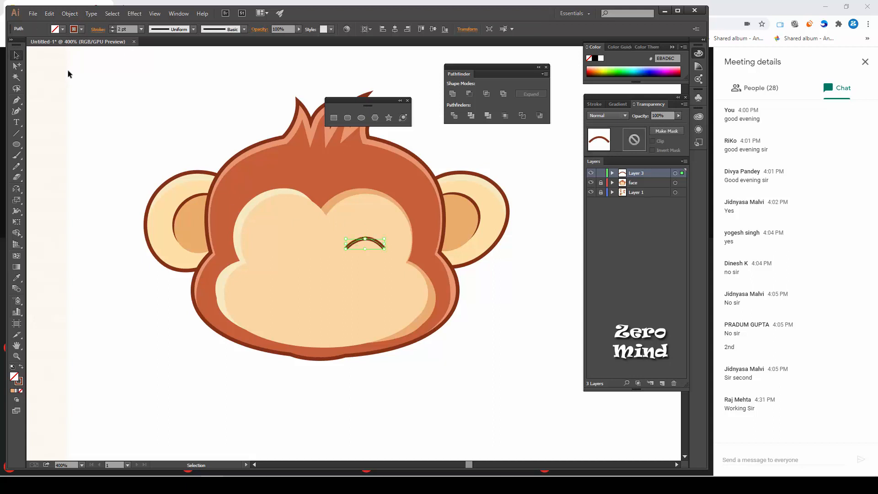
click(194, 29)
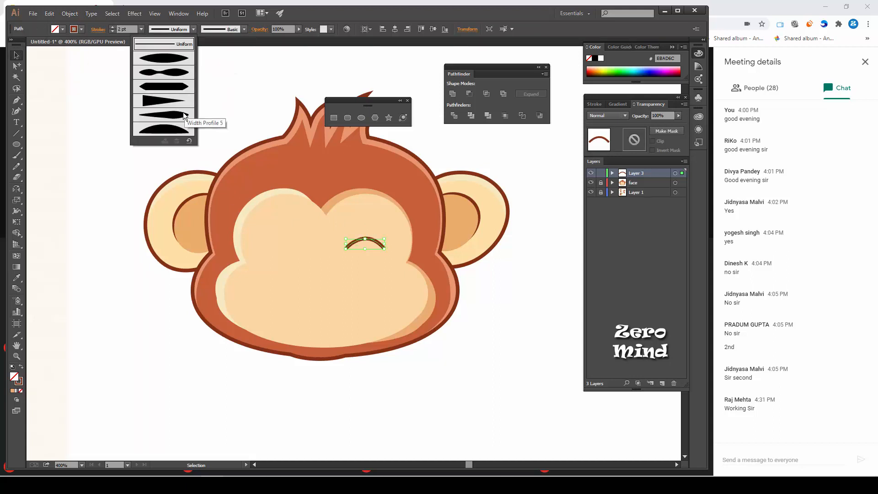
click(180, 59)
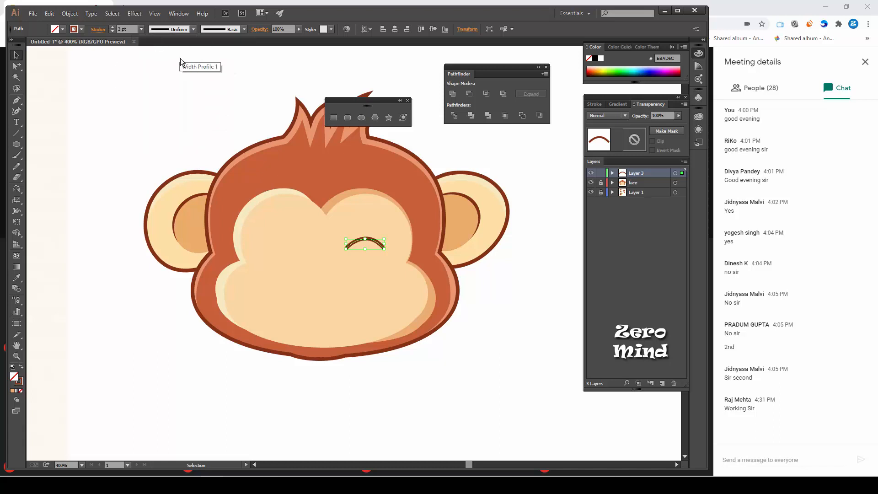
click(524, 352)
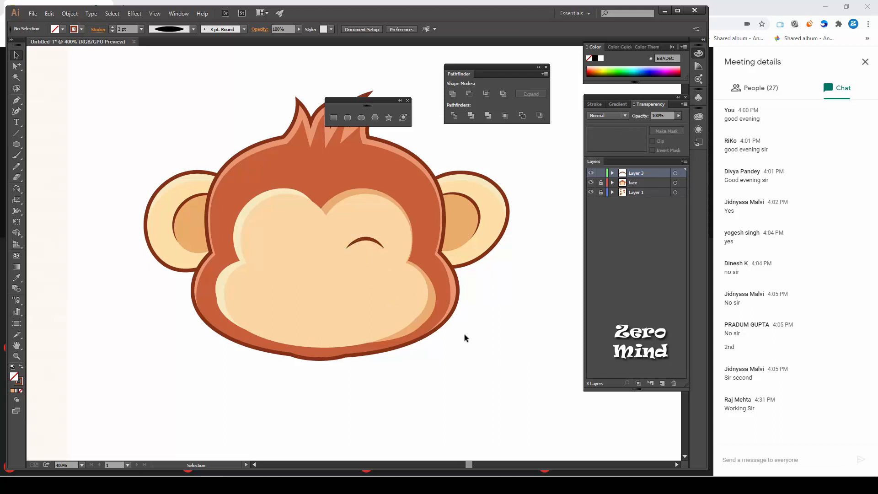
- Place a copy of the eye arc on the blank area beside the face's lower-left side
click(362, 241)
drag(240, 279, 359, 265)
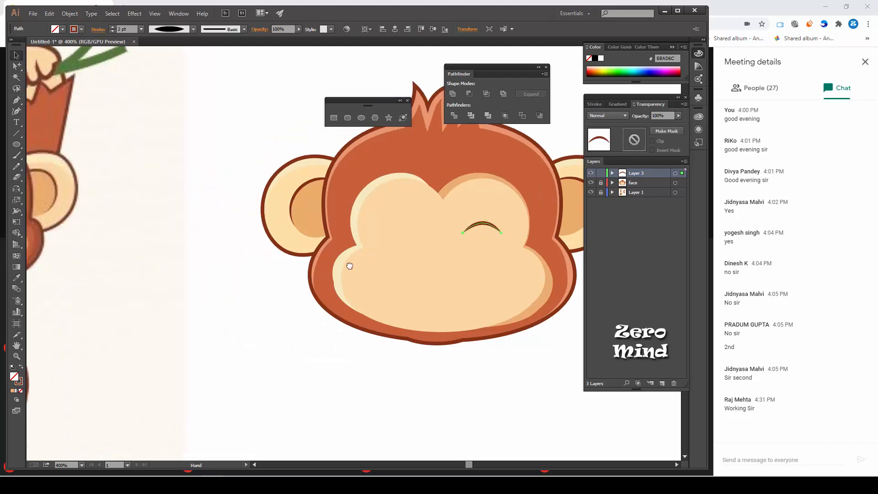
drag(483, 224, 232, 307)
click(250, 346)
- Reset the copied arc's stroke profile to Uniform and give the stroke round caps
click(247, 313)
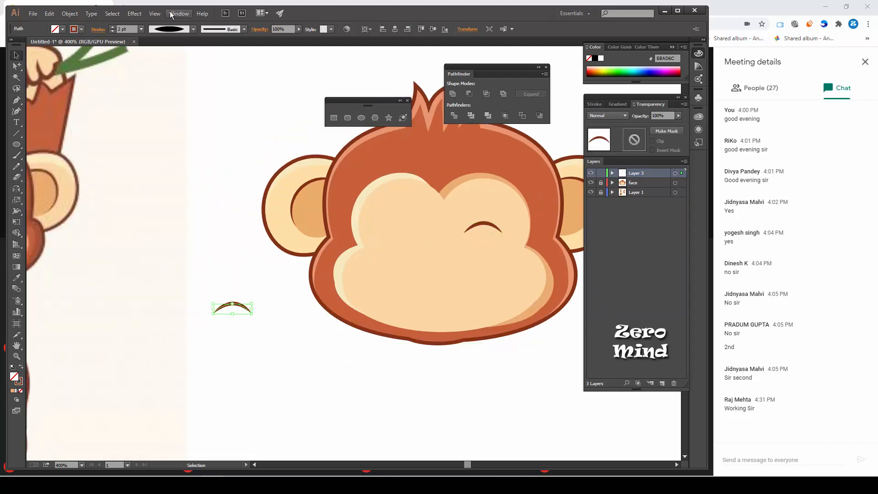
click(194, 29)
click(173, 43)
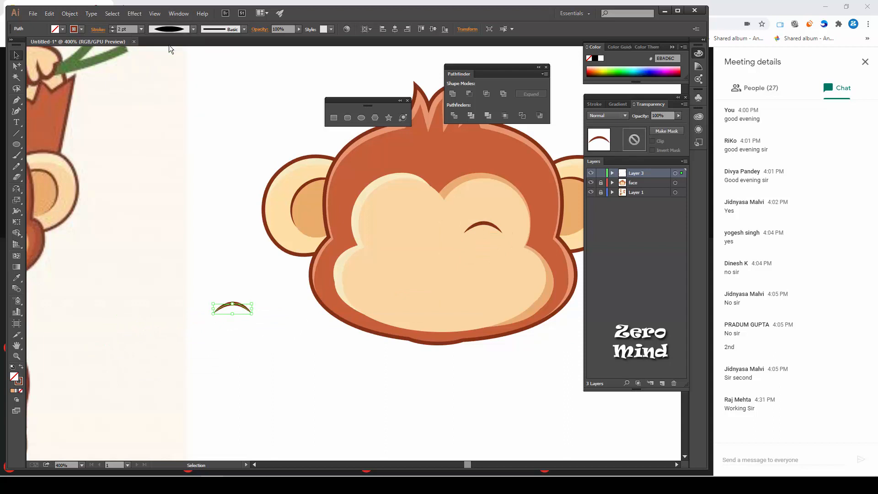
click(298, 353)
scroll(267, 330, up, 1)
click(234, 302)
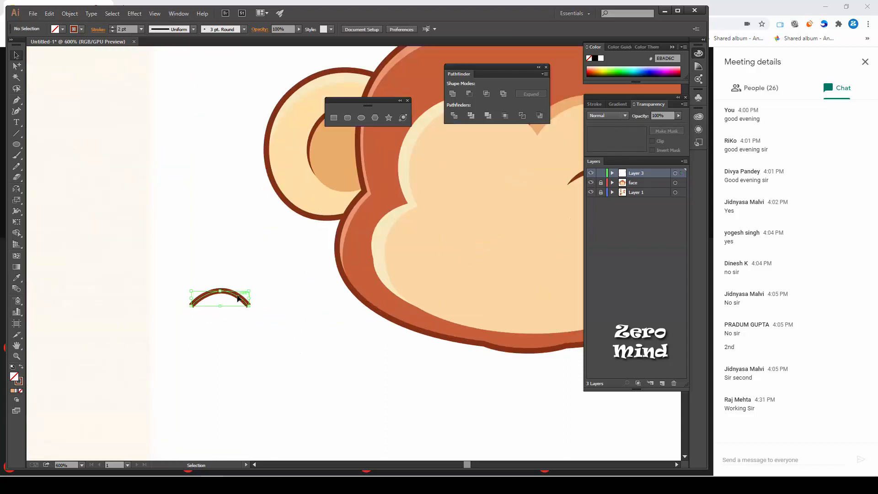
click(98, 30)
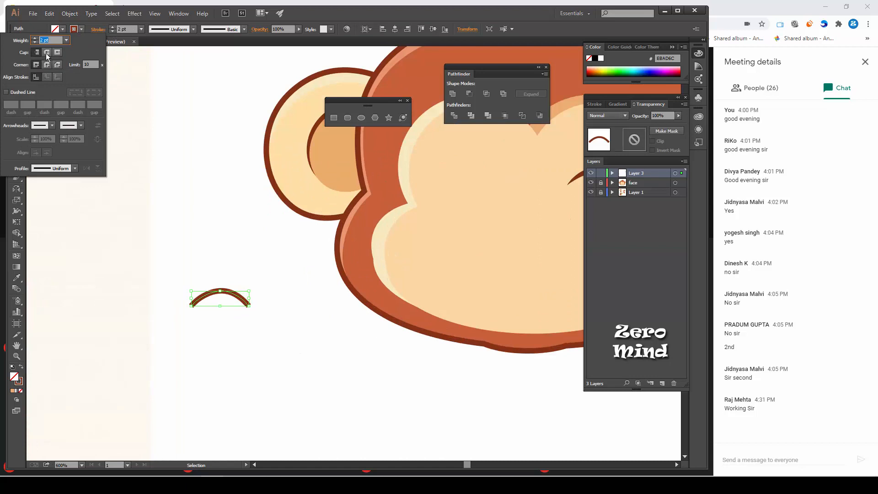
click(46, 52)
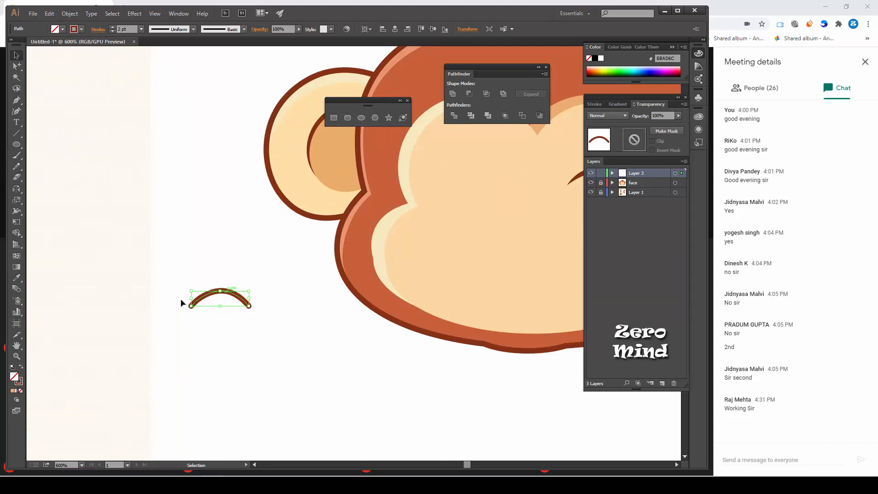
- Thicken the middle of the copied arc to 5.7 pt with the Width tool, keeping the ends narrow and rounded
click(16, 211)
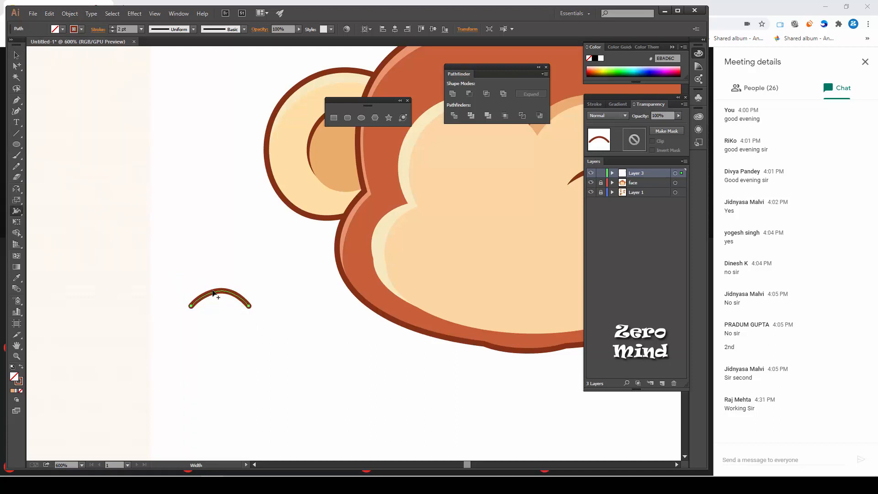
mouse_move(222, 292)
mouse_down()
mouse_move(221, 305)
mouse_move(222, 297)
mouse_up()
click(16, 55)
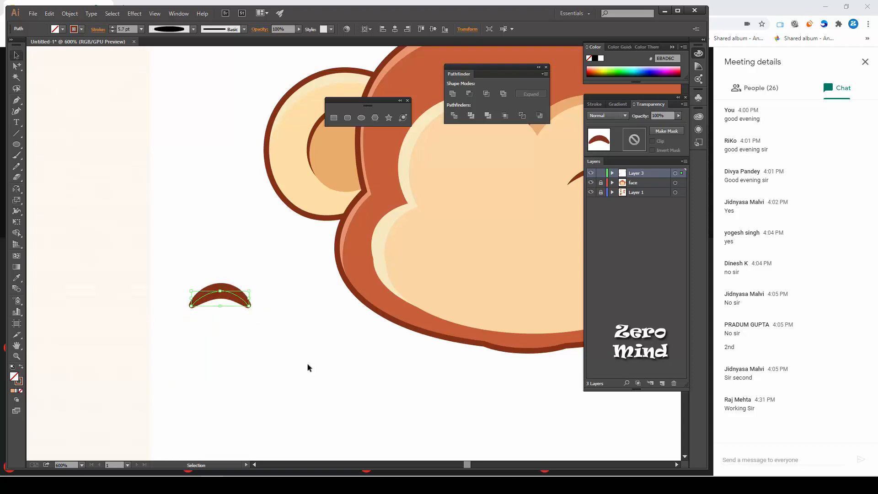
click(297, 363)
- Delete the original thin eye arc from the face
key(ctrl+minus)
key(ctrl+minus)
key(ctrl+minus)
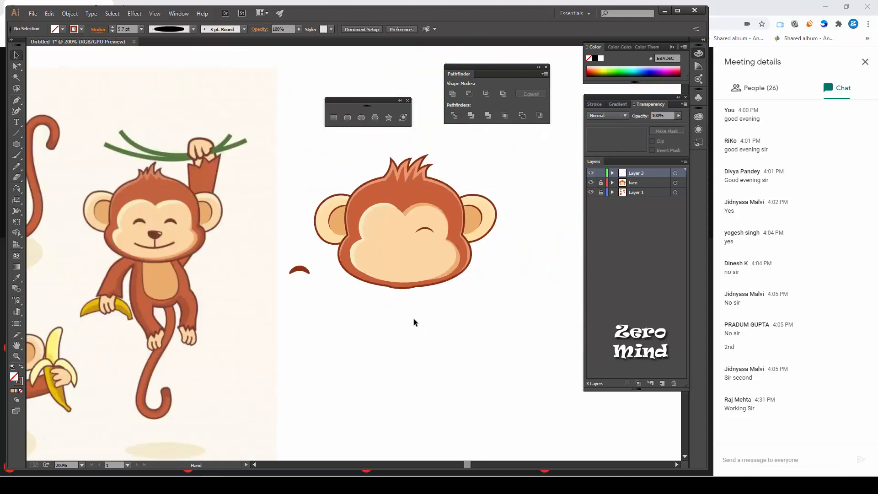
click(301, 270)
click(425, 230)
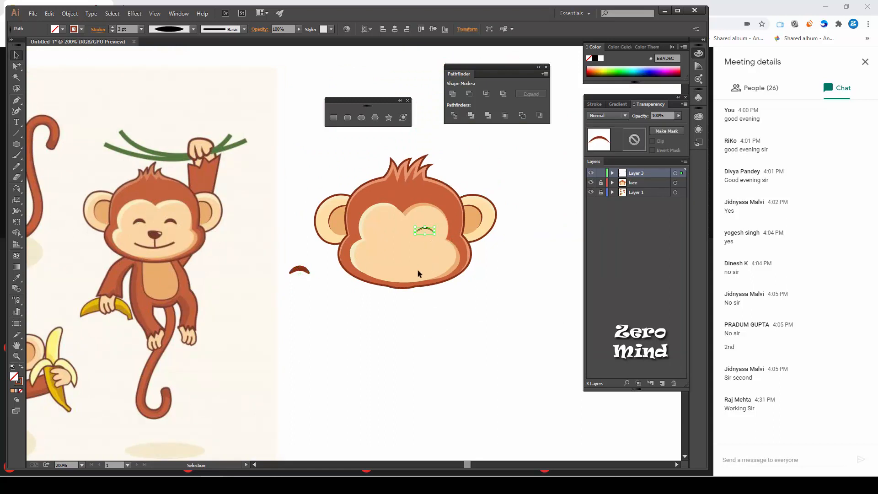
key(Delete)
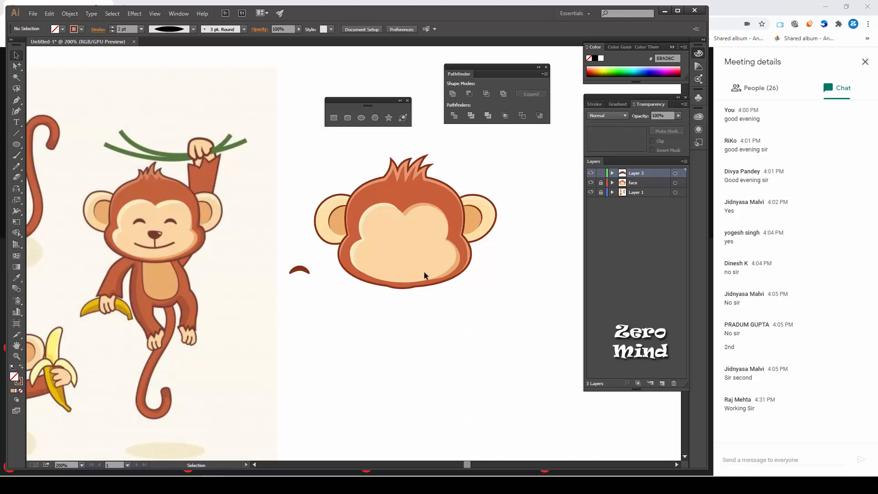
- Move the thickened arc into the face's right eye area and nudge it slightly right
click(301, 270)
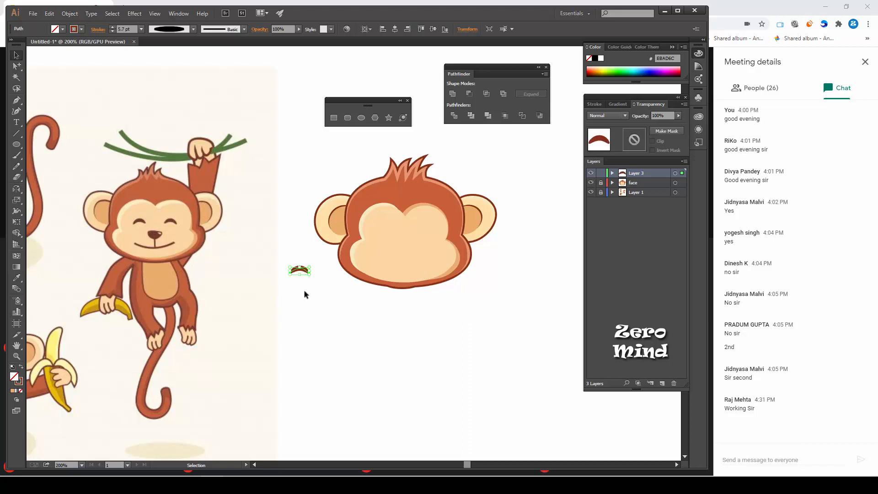
drag(307, 274, 439, 238)
key(Right)
key(Right)
key(Right)
key(Right)
key(Right)
click(475, 310)
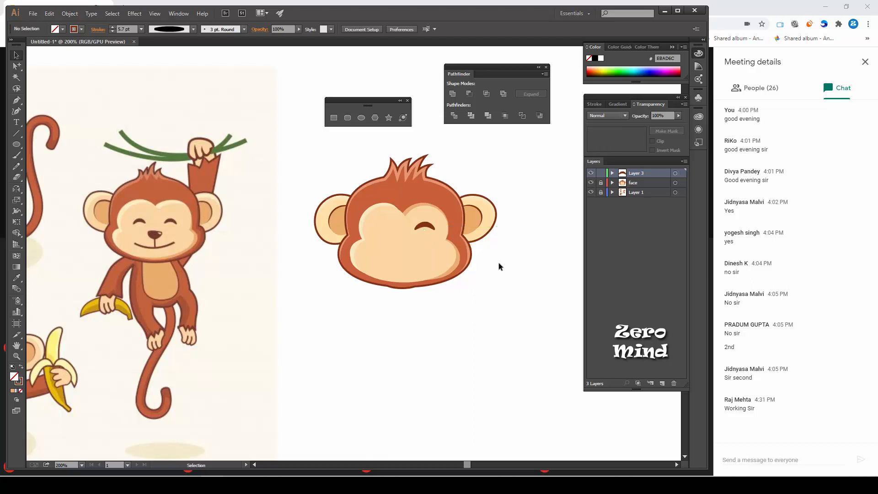
- Rotate the right eye arc very slightly clockwise
scroll(479, 259, up, 1)
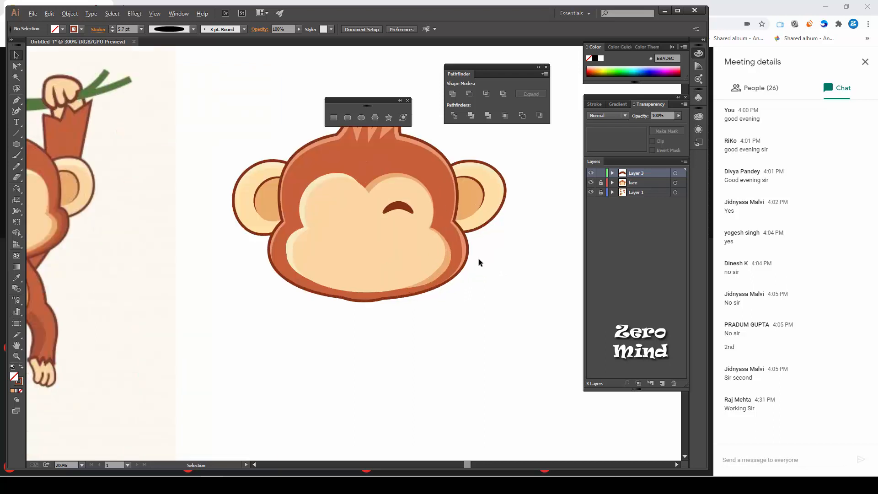
drag(306, 321, 376, 333)
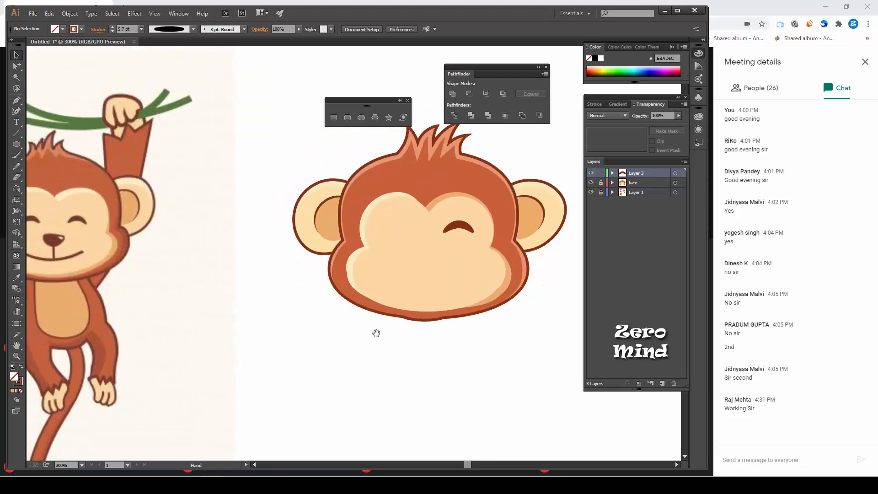
click(476, 227)
drag(477, 224, 477, 226)
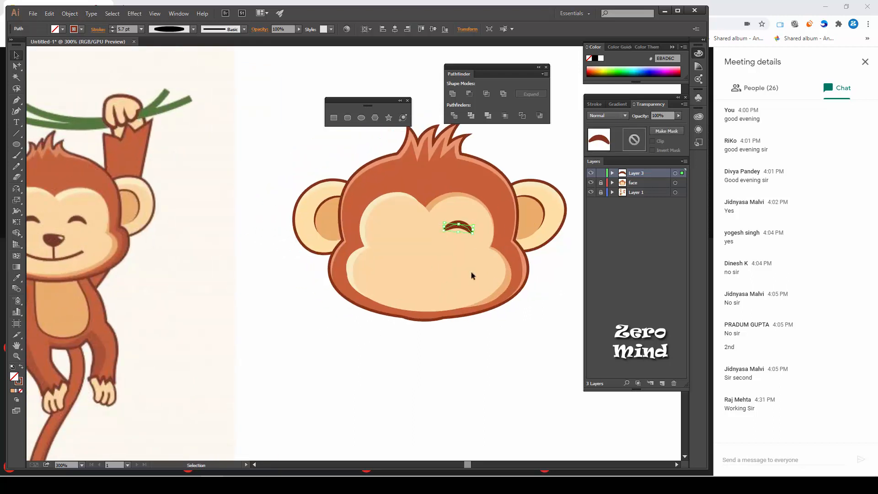
click(465, 266)
- Try expanding the right eye arc's appearance into a filled shape, and undo the change
click(463, 228)
click(70, 14)
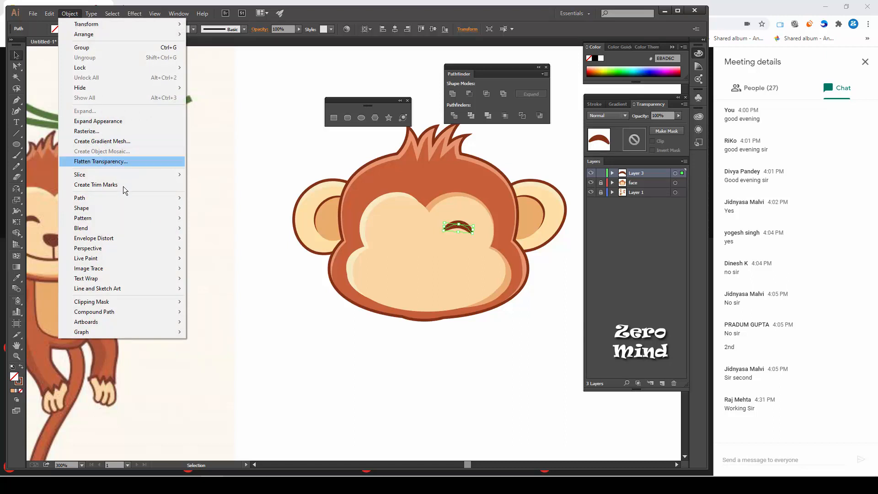
mouse_move(123, 198)
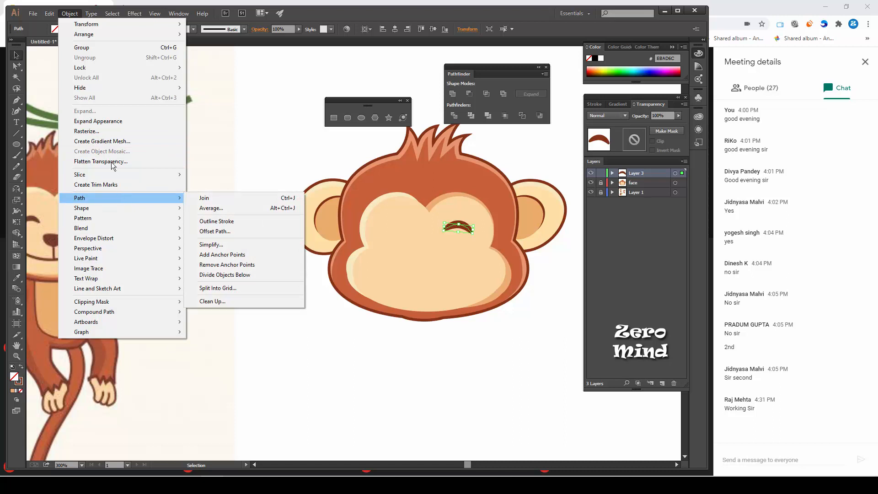
click(100, 122)
click(490, 359)
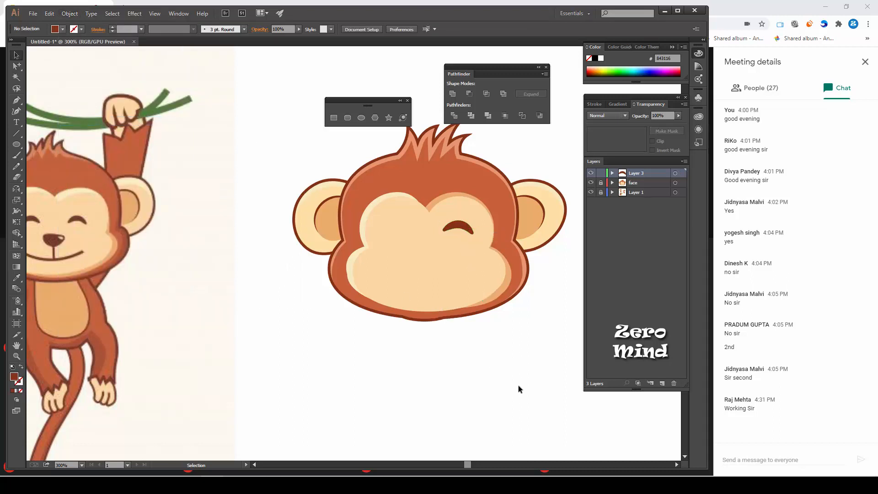
key(ctrl+z)
key(ctrl+z)
click(521, 360)
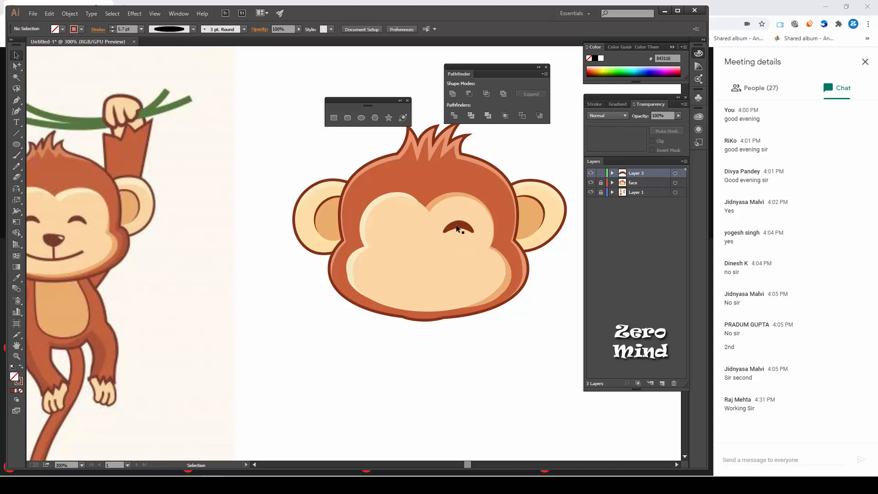
- Rotate the thick right eye arc slightly clockwise and deselect it
click(462, 227)
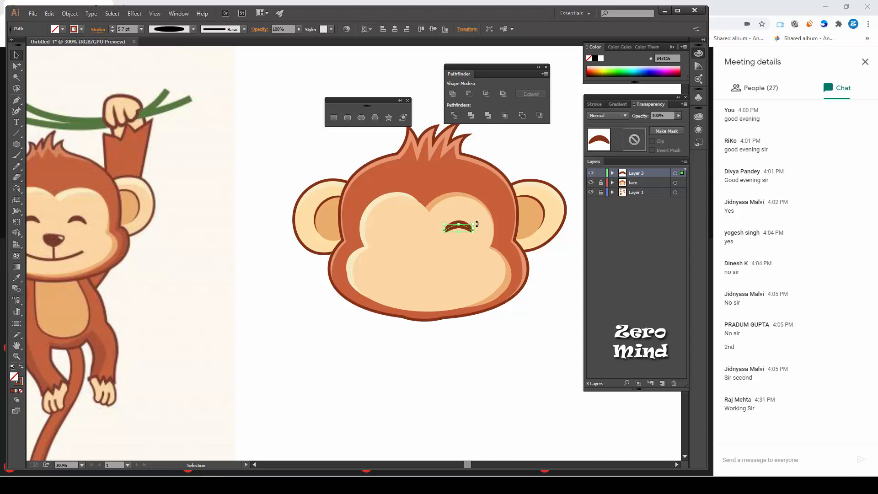
drag(477, 225, 477, 227)
click(550, 385)
- Reshape the right eye arc into an S-curve by flipping its handle downward, raising its left endpoint and pulling a new handle there
click(460, 227)
scroll(461, 229, up, 2)
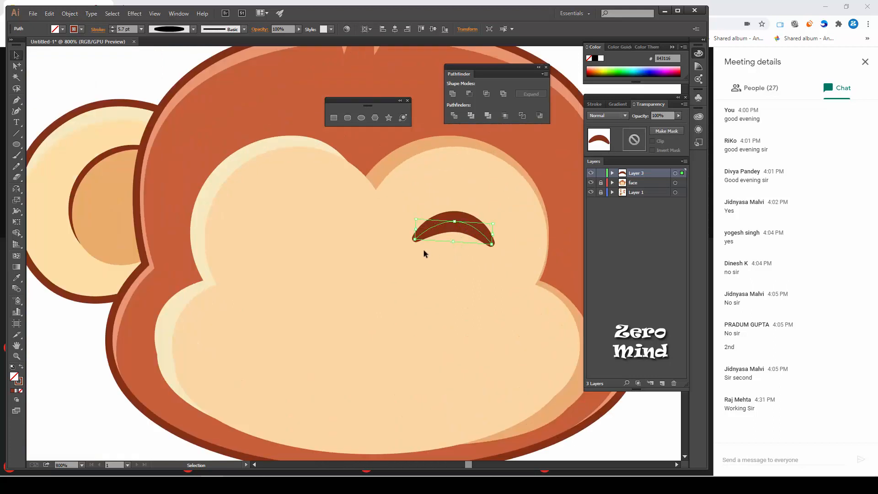
key(a)
click(414, 239)
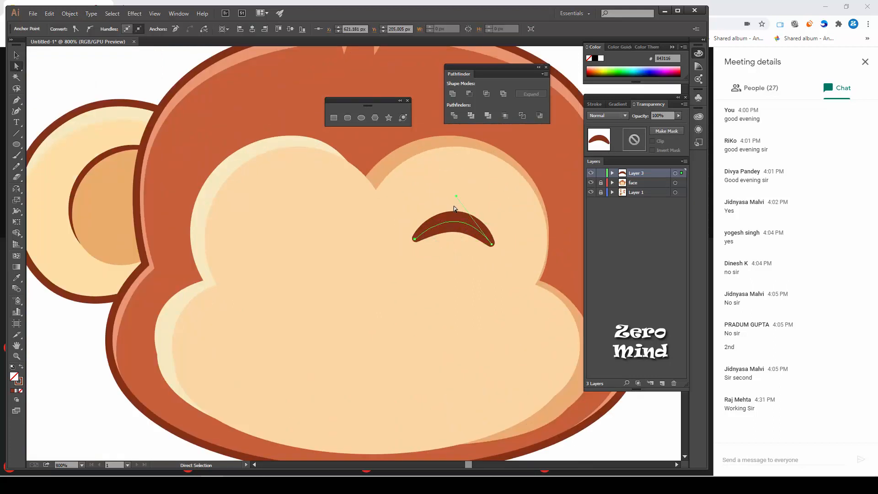
drag(456, 197, 450, 265)
drag(417, 239, 415, 216)
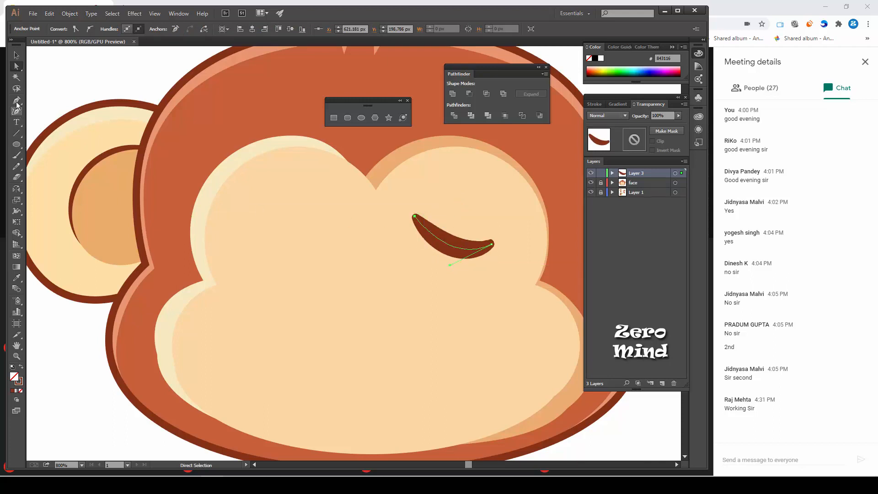
drag(17, 101, 55, 133)
drag(415, 217, 445, 216)
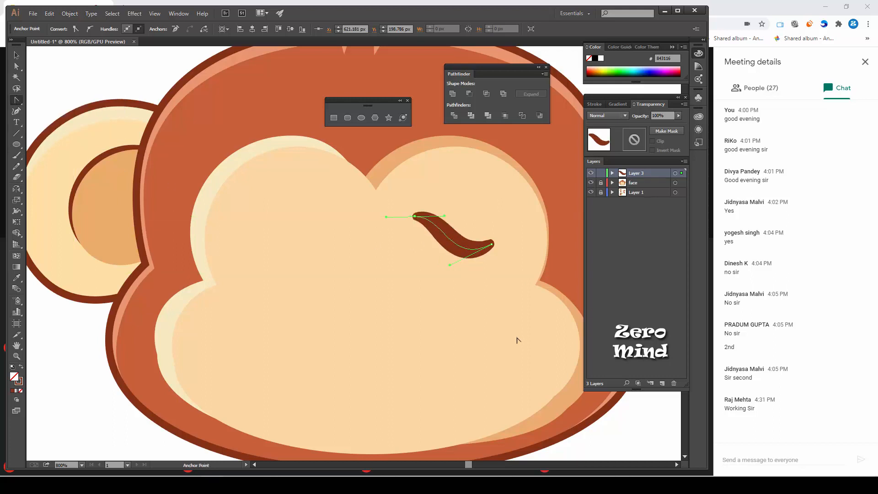
click(17, 55)
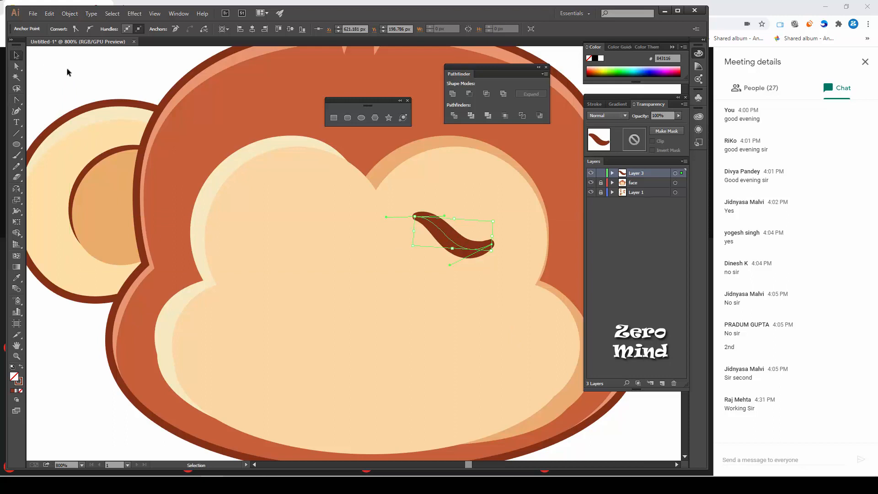
click(487, 336)
key(ctrl+minus)
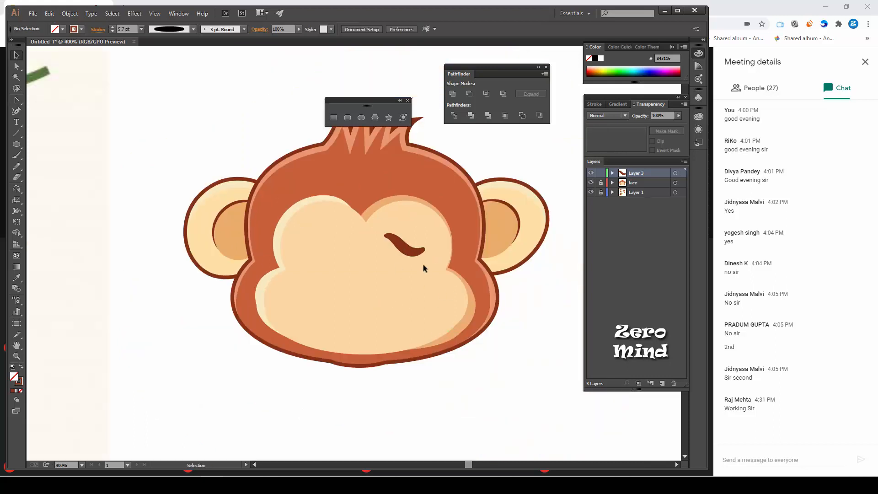
- Undo the handle and endpoint edits on the right eye arc and deselect it
key(ctrl+z)
key(ctrl+z)
key(ctrl+z)
key(ctrl+z)
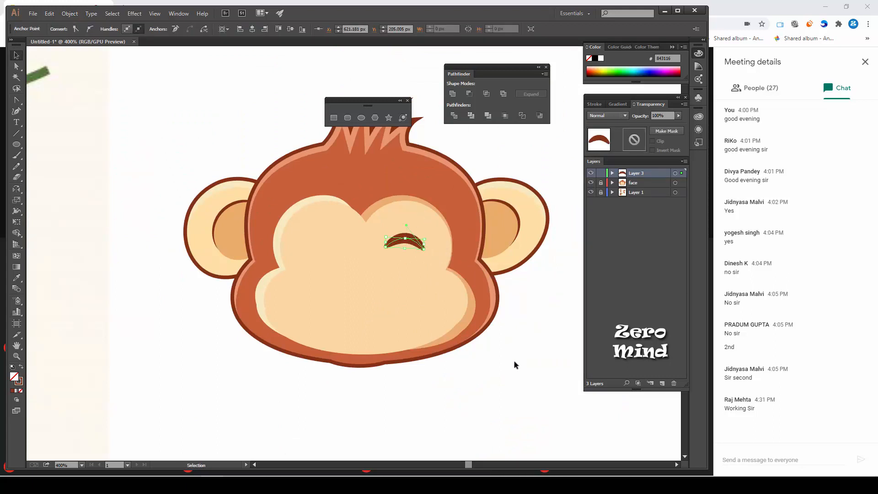
click(427, 277)
- Duplicate the right eye arc horizontally onto the left side of the face as the second closed eye
key(ctrl+minus)
key(ctrl+minus)
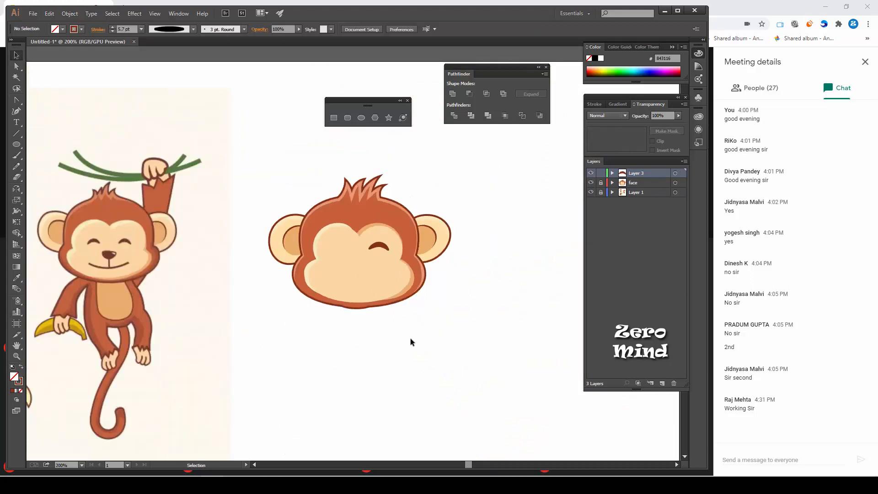
drag(315, 338, 368, 351)
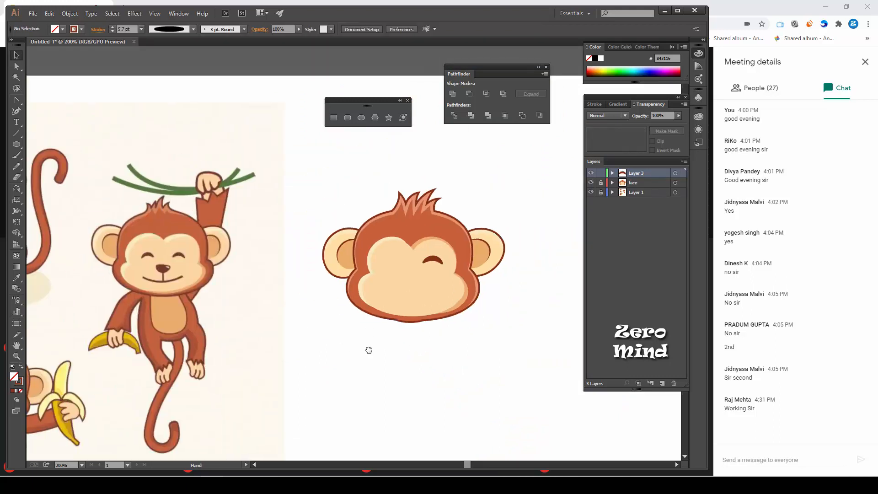
click(440, 262)
drag(439, 263, 397, 264)
click(493, 353)
scroll(448, 365, down, 1)
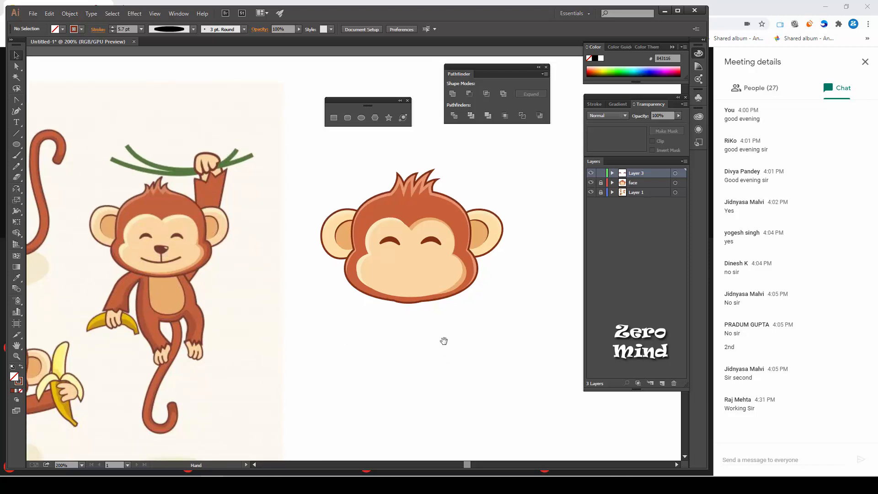
- Draw a circle for the nose below the eyes with the Ellipse tool, and swap its stroke and fill to make it solid brown
drag(444, 341, 433, 334)
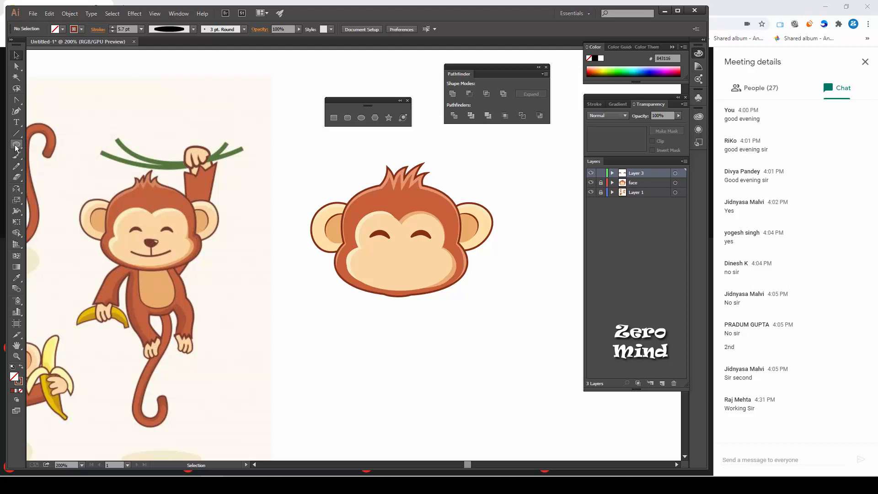
drag(16, 145, 44, 168)
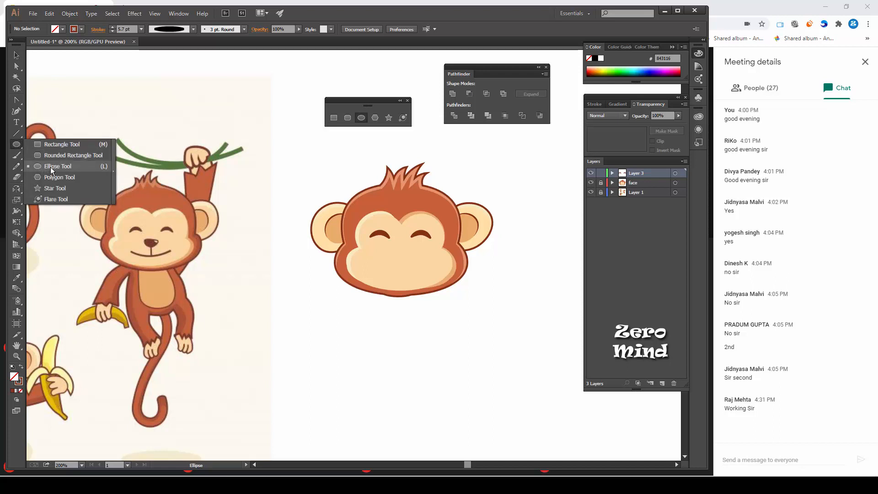
drag(50, 166, 50, 166)
mouse_move(394, 321)
mouse_down()
mouse_move(413, 346)
mouse_move(421, 334)
mouse_move(422, 354)
mouse_move(401, 311)
mouse_move(404, 278)
mouse_up()
key(v)
click(21, 366)
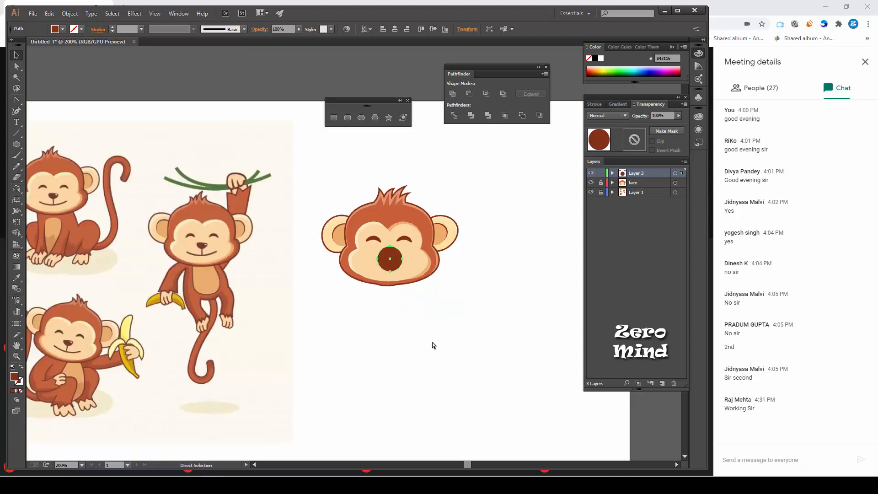
key(ctrl+minus)
key(ctrl+plus)
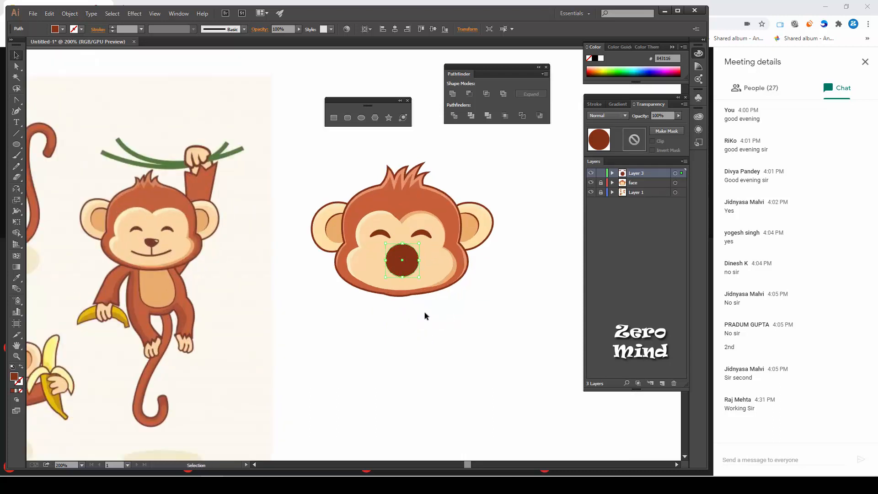
scroll(425, 343, up, 2)
click(438, 353)
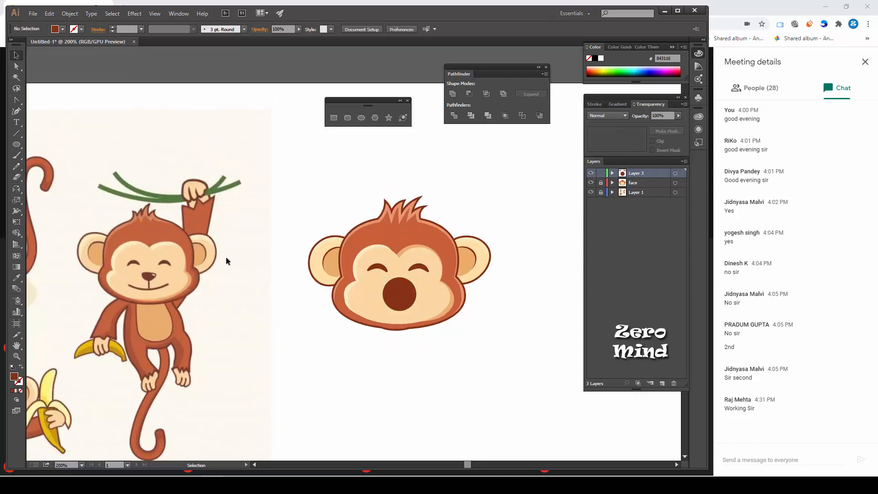
- Cut the right eye arc and paste it in place on a new layer above the current one
click(402, 300)
click(418, 267)
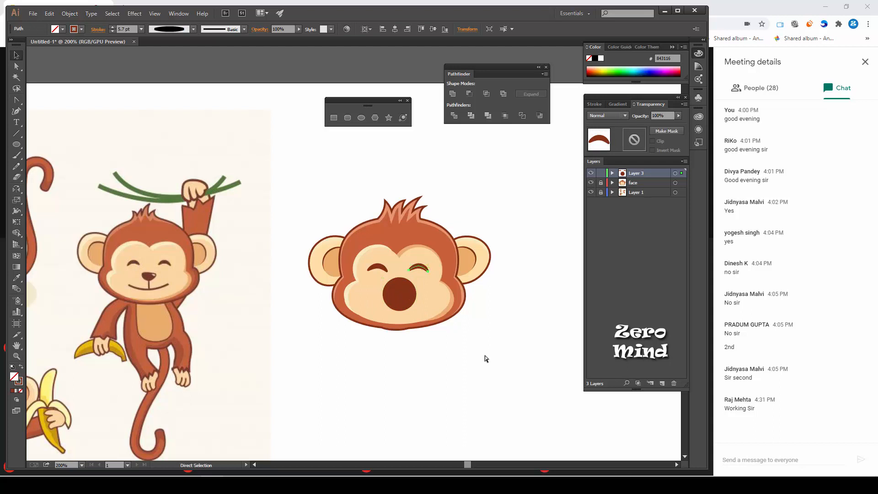
key(Delete)
click(663, 383)
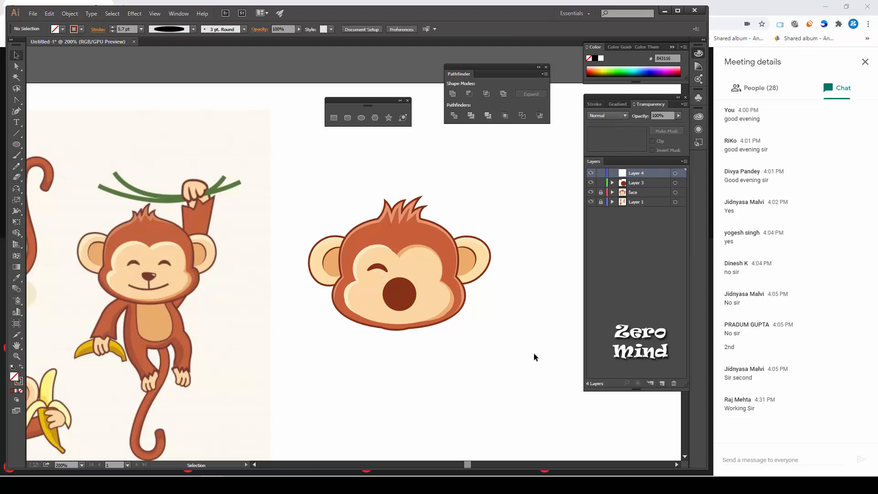
key(ctrl+f)
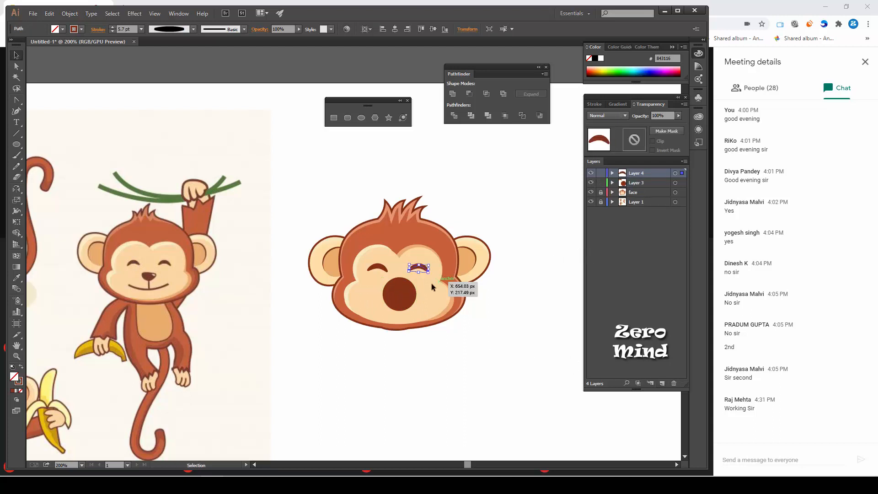
- Cut the brown nose circle and paste it in place on a new layer moved to the top of the layer stack
click(400, 292)
key(a)
key(Delete)
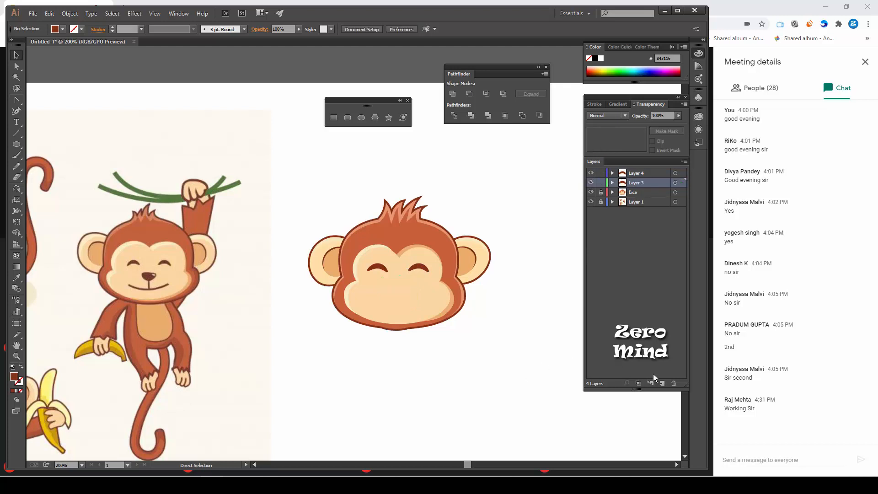
click(661, 384)
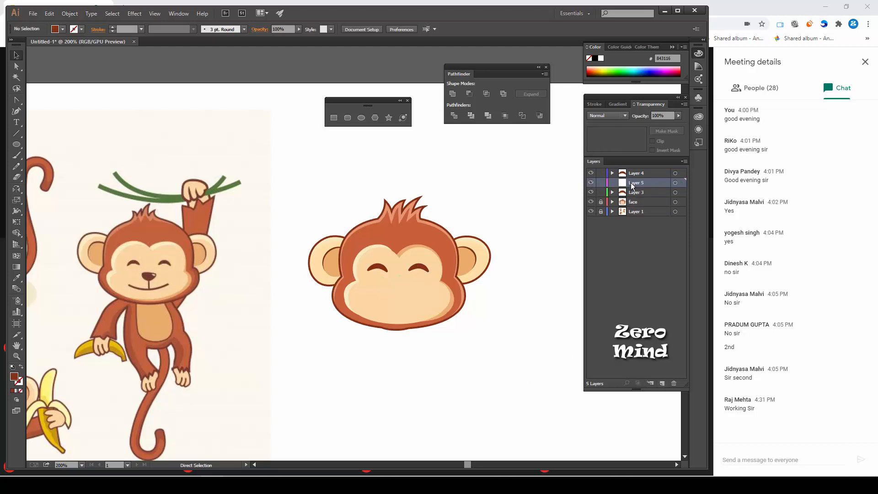
drag(632, 183, 645, 168)
click(613, 173)
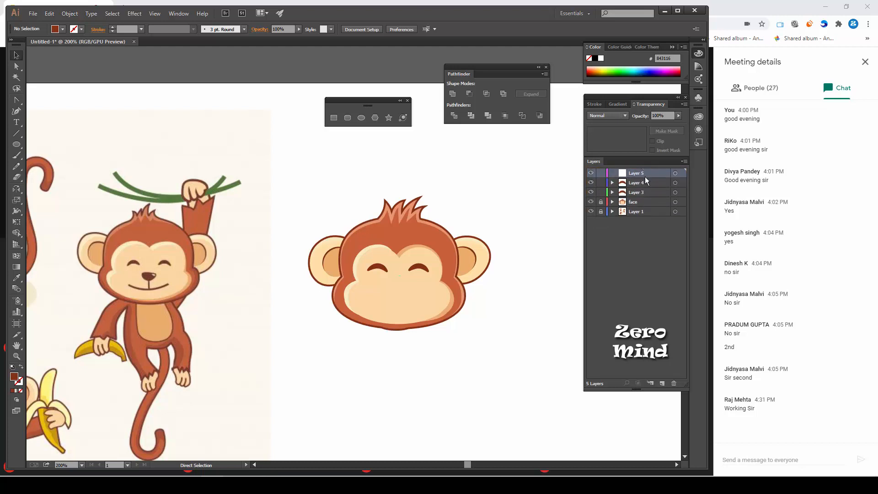
key(ctrl+f)
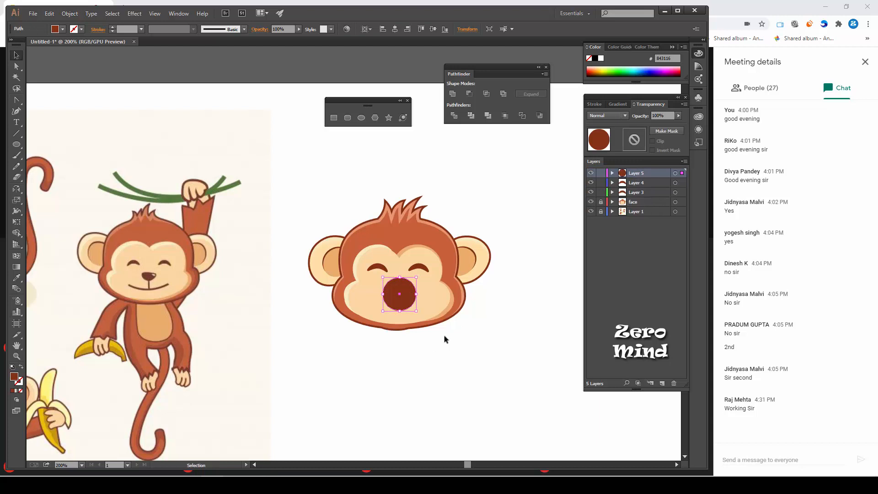
click(429, 287)
- Scale the brown nose circle down proportionally, keeping it centred between and below the eyes
click(399, 295)
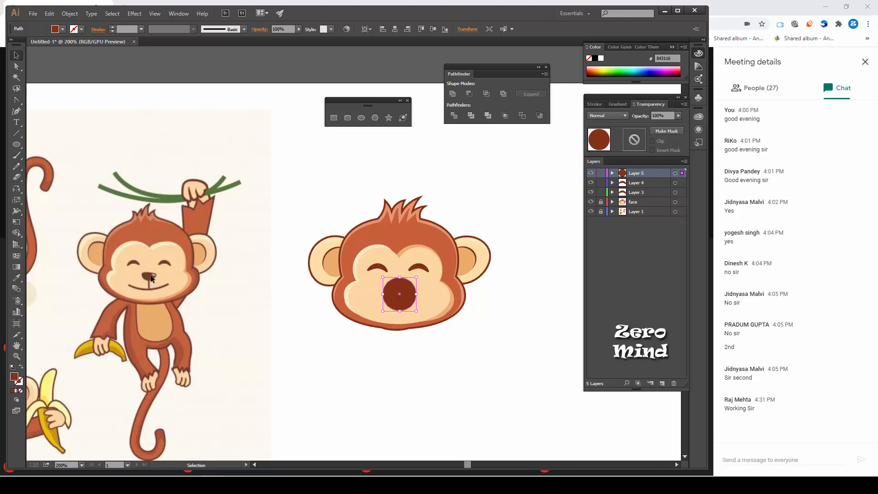
click(431, 378)
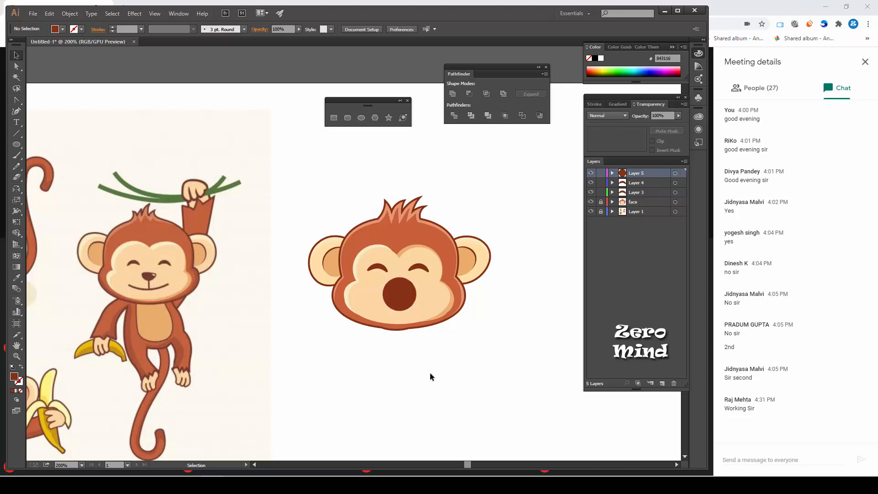
click(409, 301)
scroll(410, 340, up, 1)
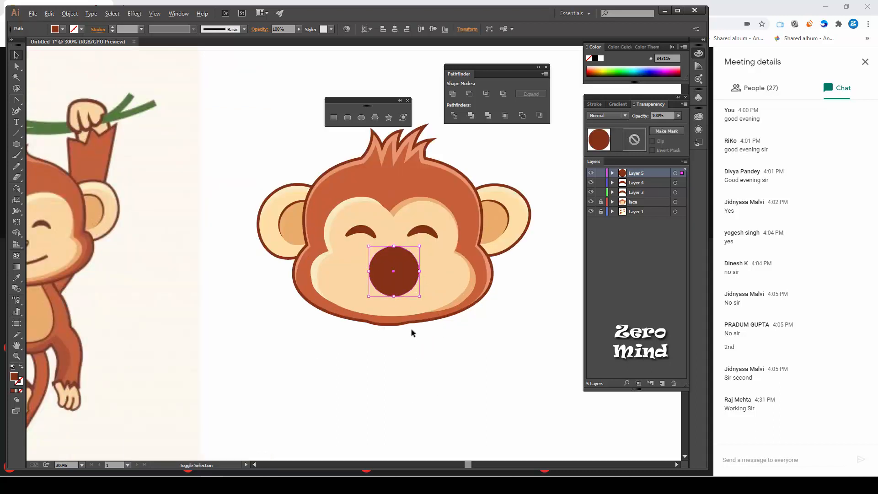
scroll(416, 273, up, 1)
drag(422, 237, 420, 250)
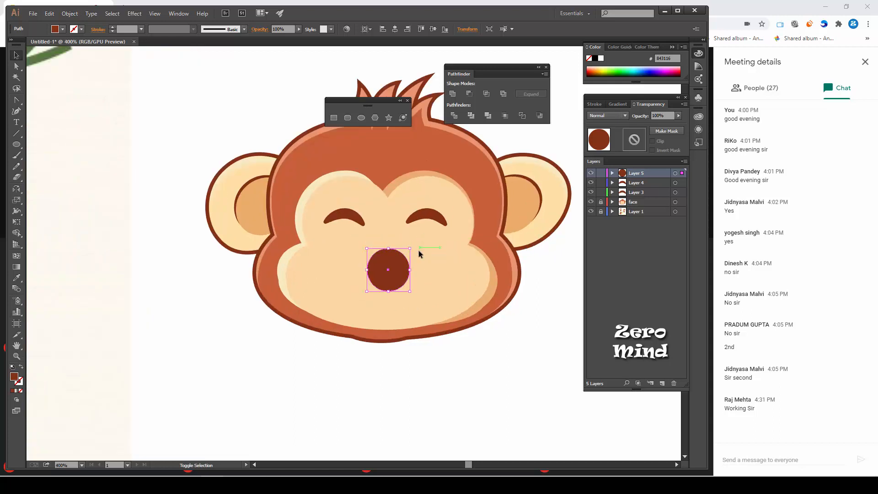
- Flatten the nose circle into a wider rounded shape by nudging its lower anchor points upward
key(a)
drag(405, 286, 365, 269)
key(Up)
key(Up)
key(Up)
key(Up)
key(Up)
key(Up)
key(Up)
key(Up)
key(Up)
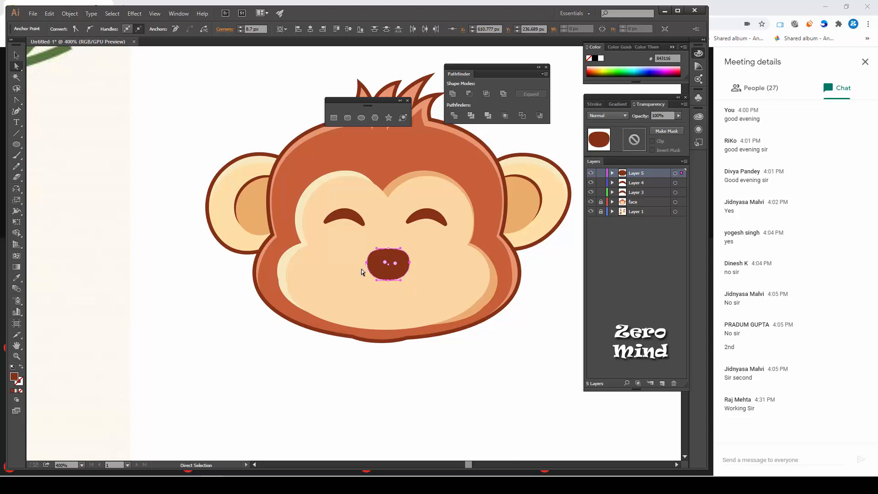
- Undo the edits to the nose's lower anchor points back to the plain circle
key(ctrl+z)
key(ctrl+z)
key(ctrl+z)
key(ctrl+z)
key(ctrl+z)
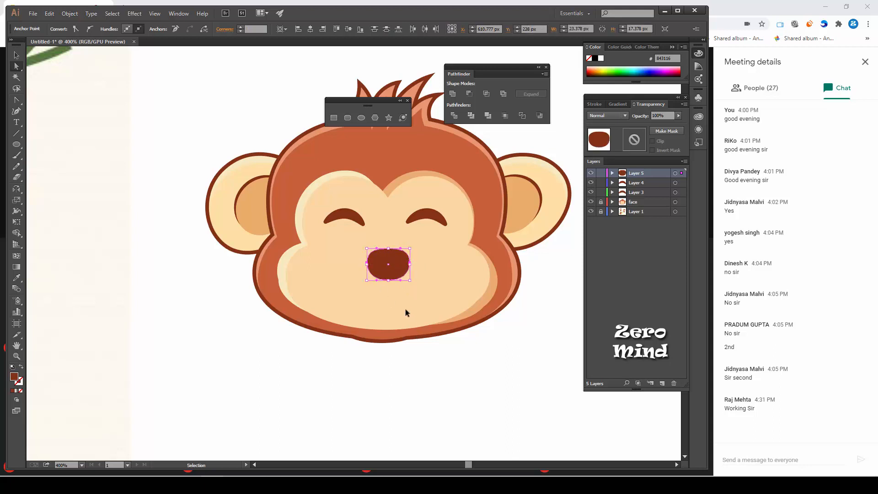
key(Down)
key(Down)
key(Down)
key(Down)
key(Down)
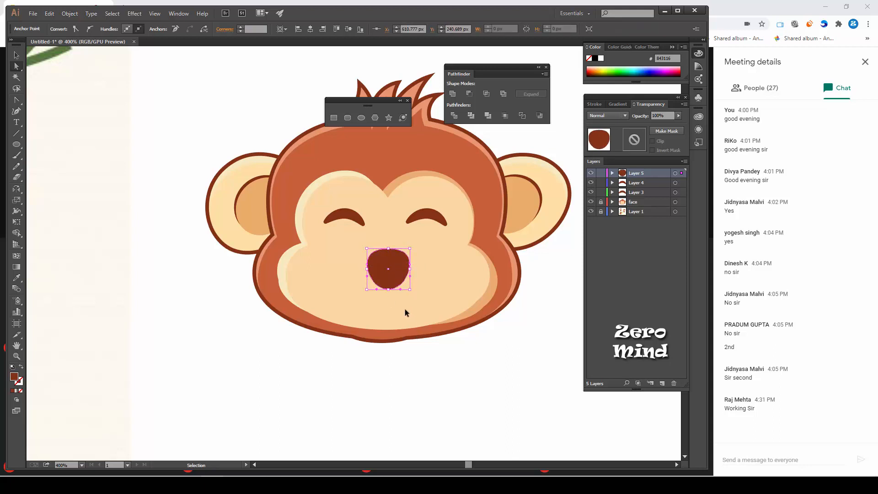
key(a)
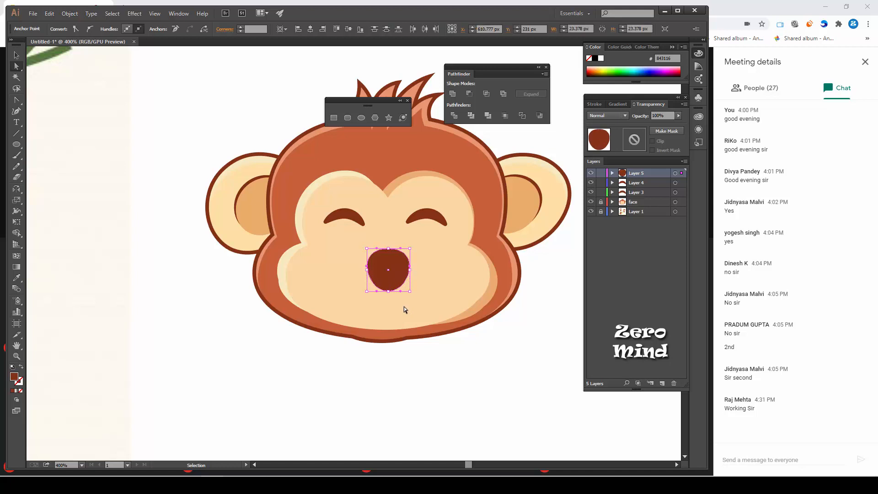
- Squash the nose circle vertically from its lower edge to a height of about 16.7 px
key(v)
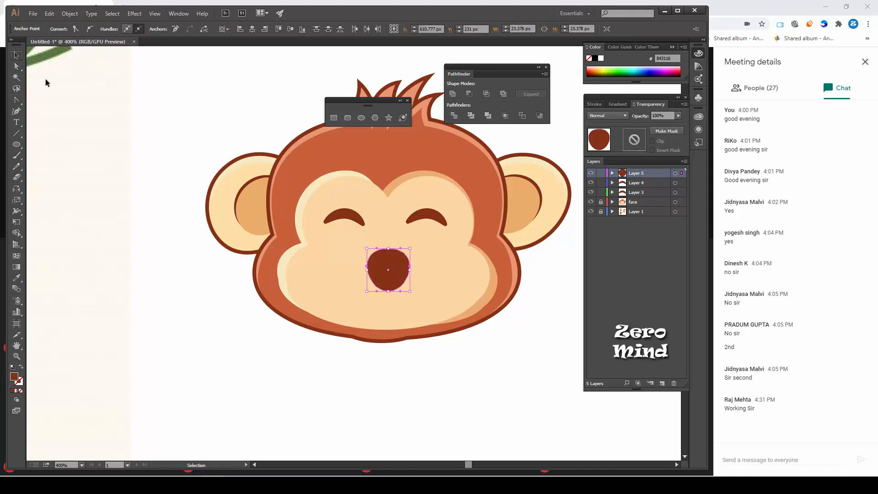
drag(388, 291, 388, 278)
click(433, 370)
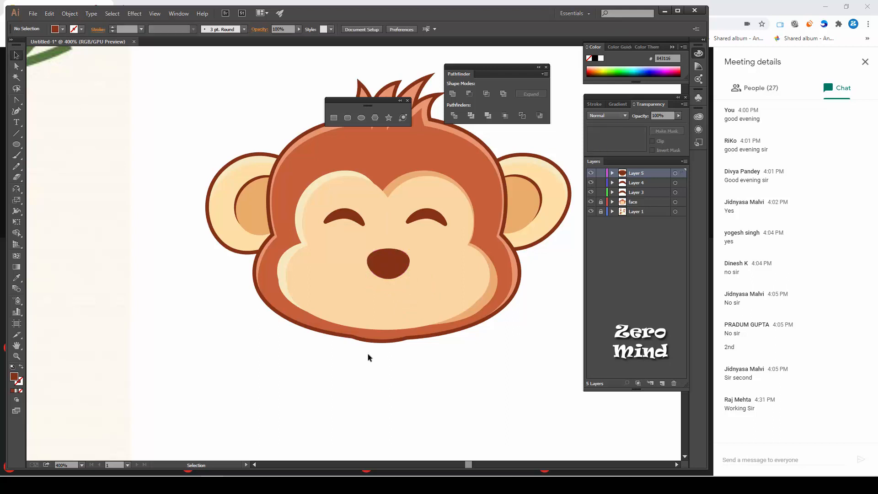
key(ctrl+minus)
scroll(325, 323, left, 3)
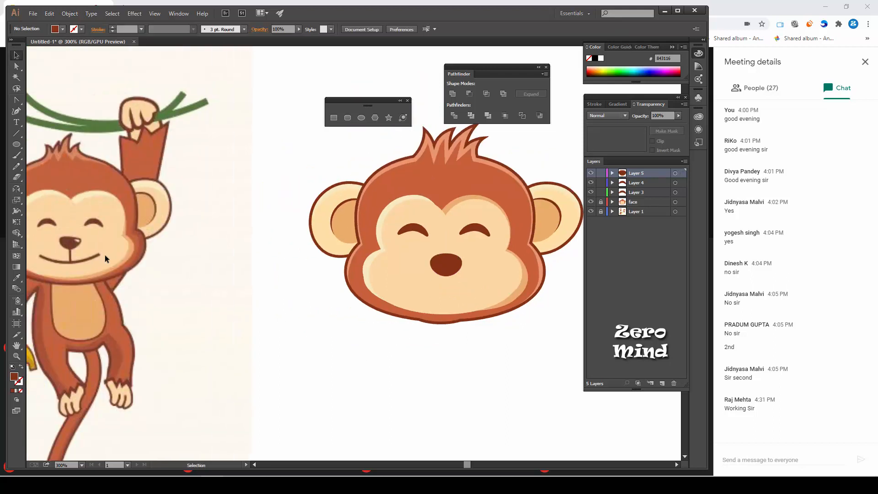
- Try to lower the nose's top and right anchor points by a small nudge
click(457, 270)
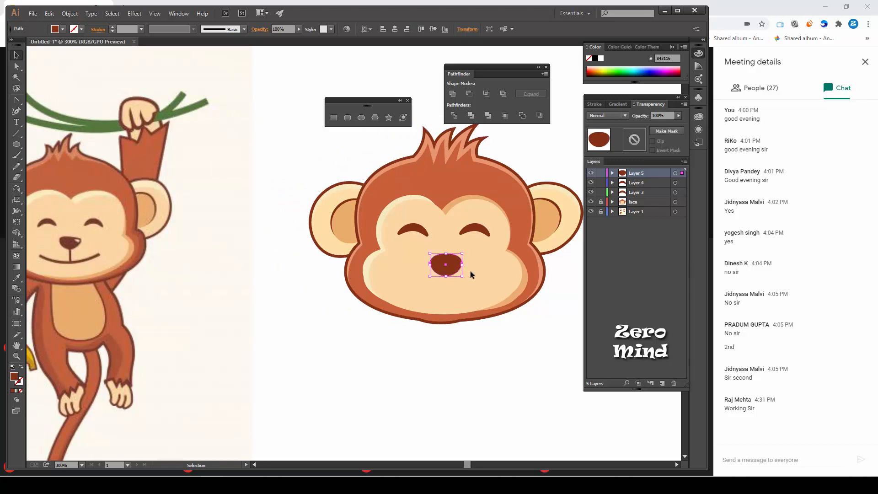
key(a)
scroll(476, 265, up, 2)
drag(470, 227, 406, 263)
key(Down)
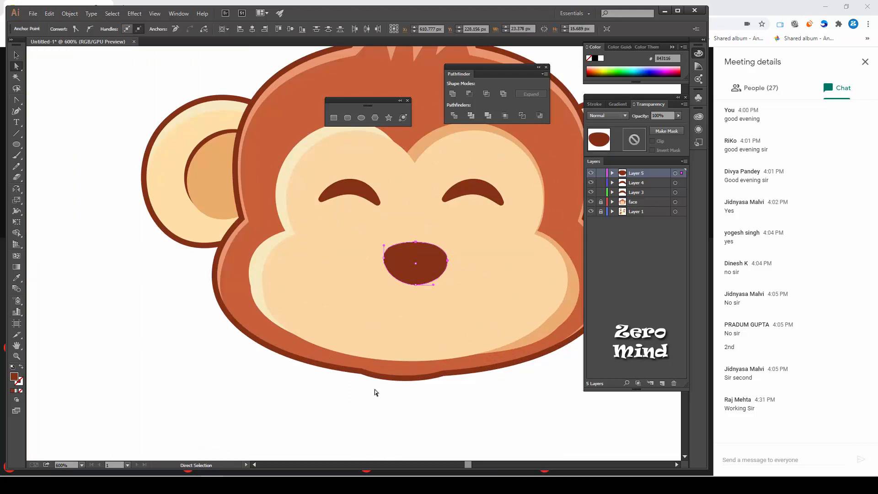
key(Up)
- Apply a Free Distort effect to the nose that pulls its upper-right corner slightly down
click(17, 55)
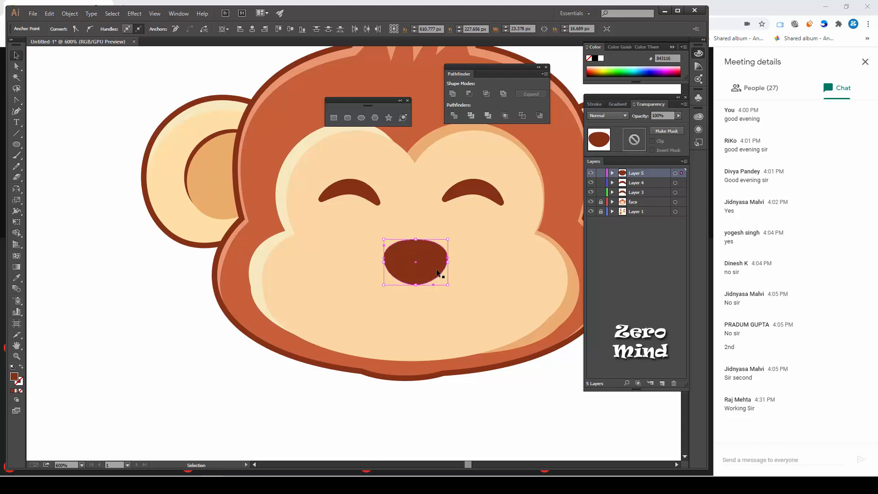
click(178, 13)
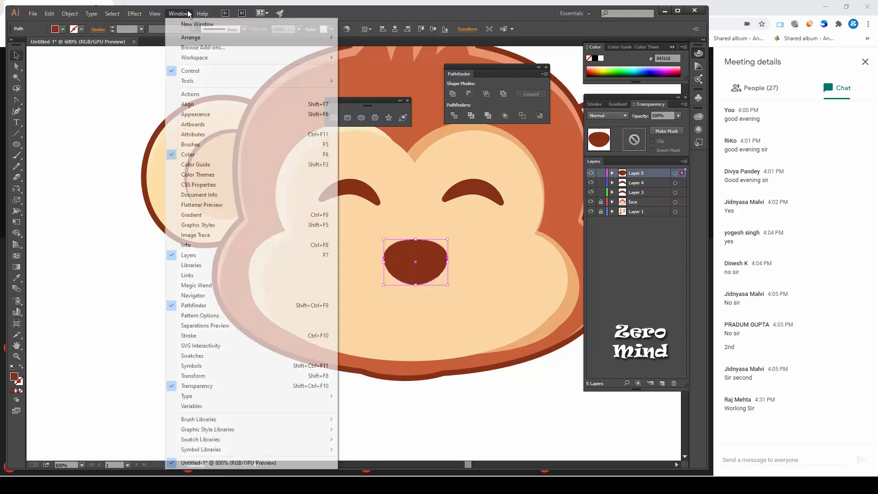
mouse_move(134, 13)
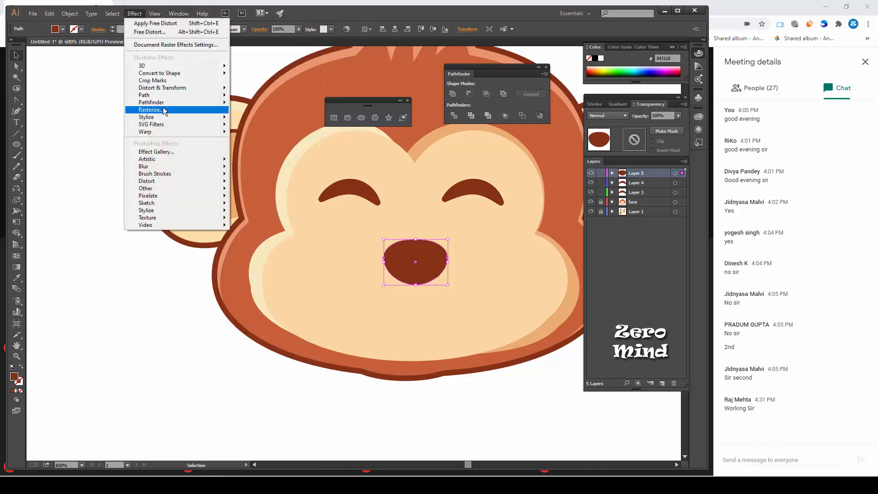
mouse_move(166, 98)
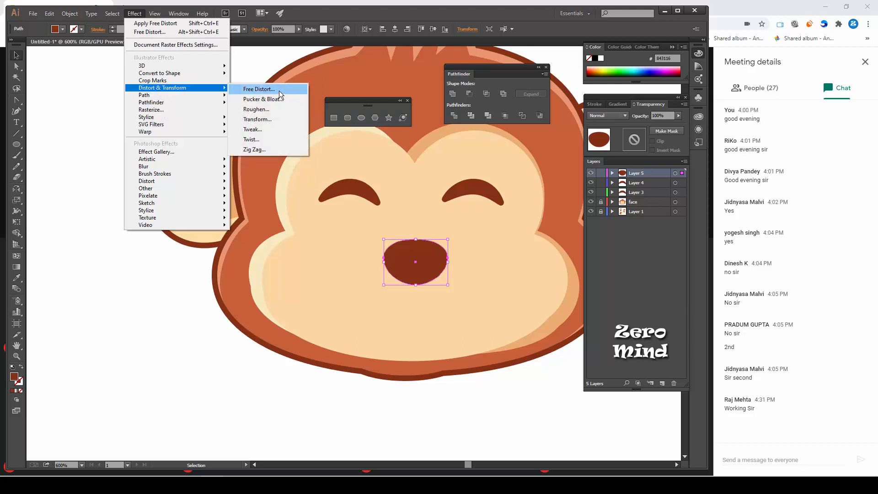
click(279, 91)
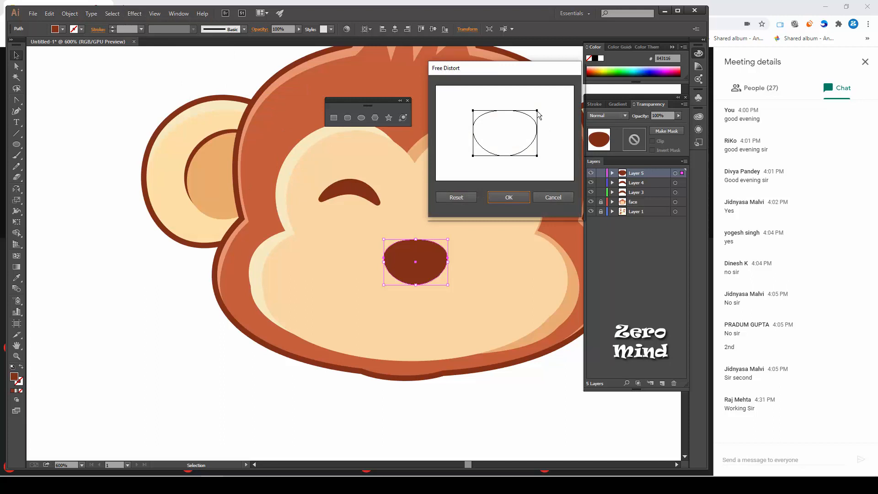
drag(536, 111, 540, 123)
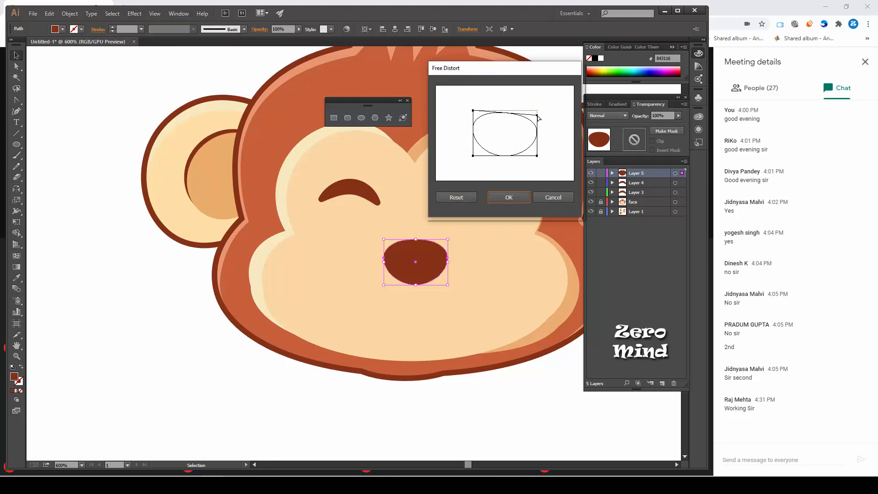
click(516, 195)
click(535, 388)
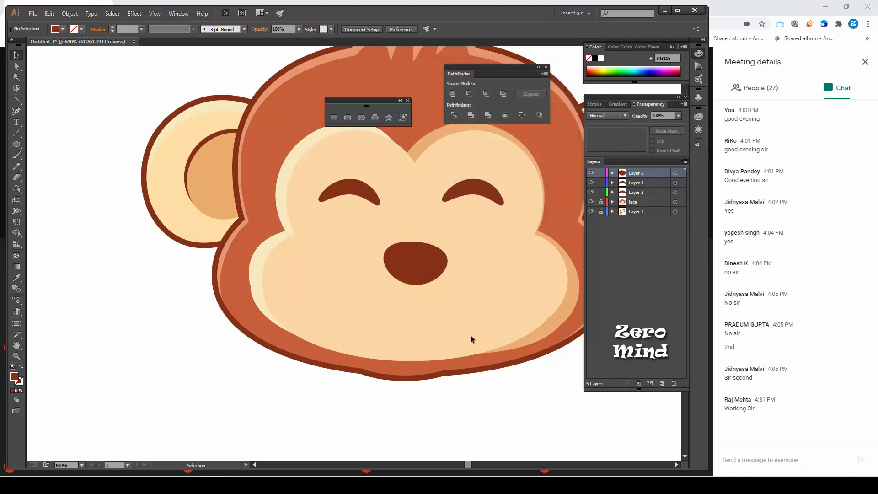
- With nothing selected, sample the cream highlight colour at the left edge of the muzzle as the fill
key(ctrl+minus)
key(ctrl+minus)
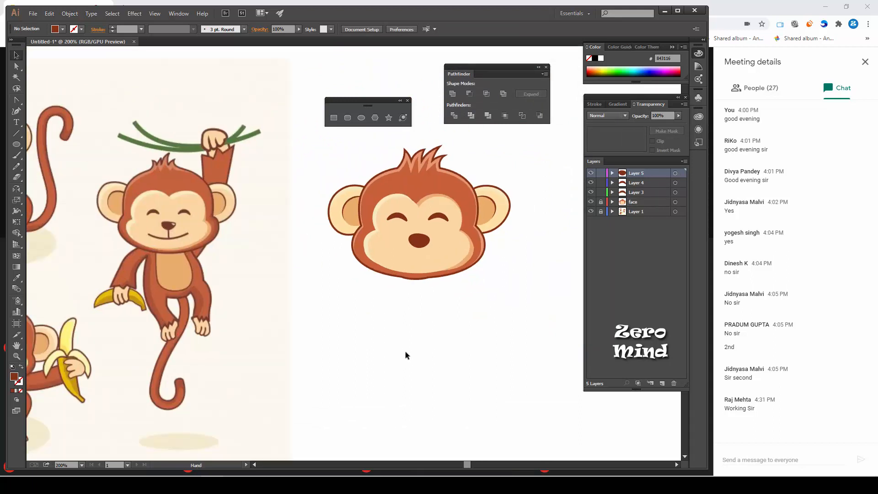
scroll(165, 248, up, 2)
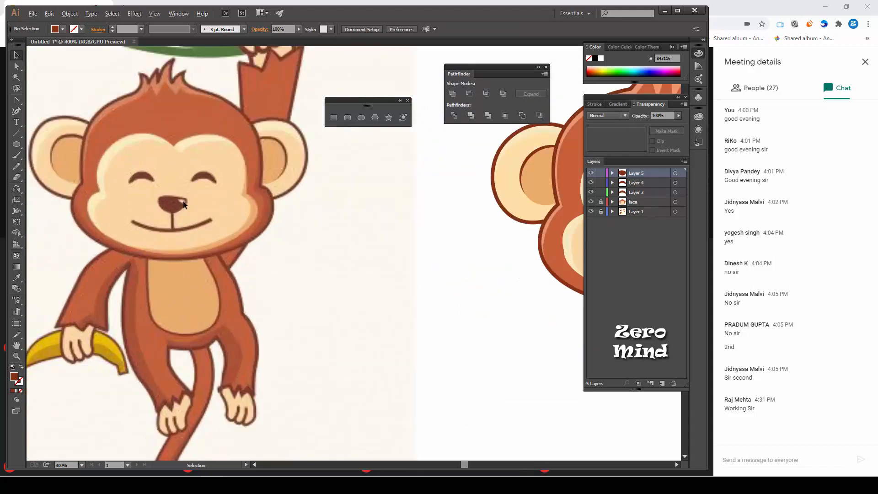
drag(506, 296, 352, 294)
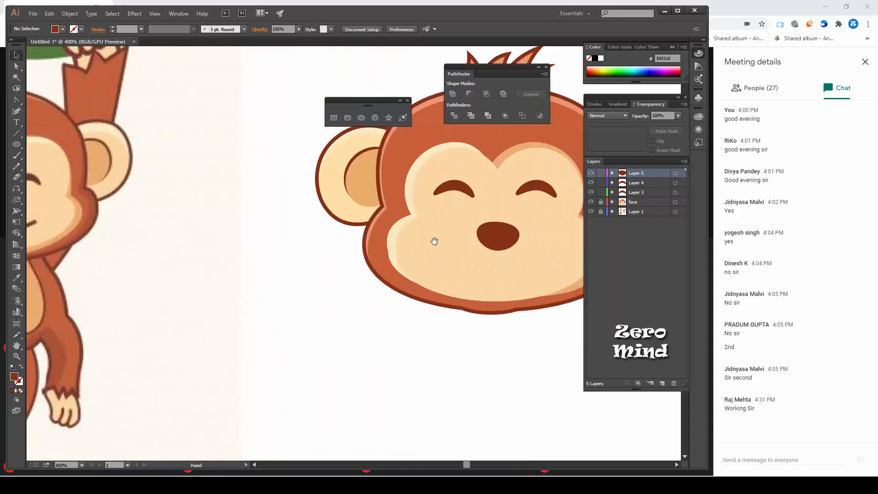
click(436, 245)
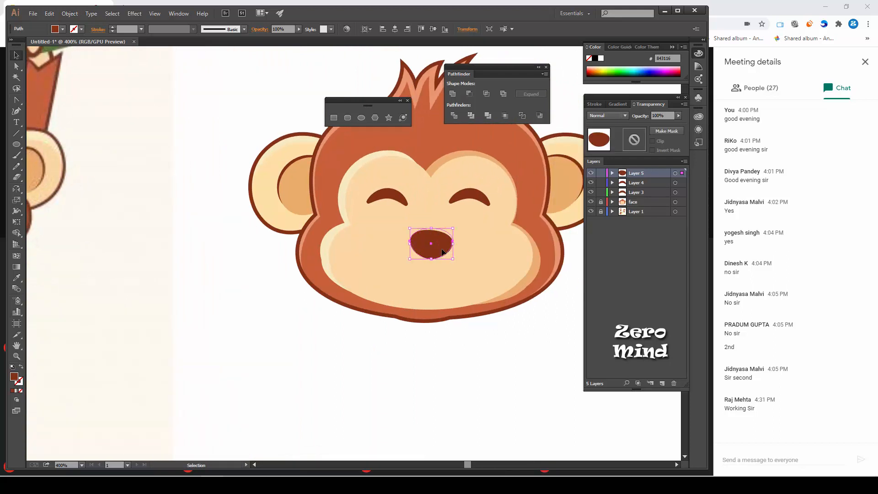
click(85, 186)
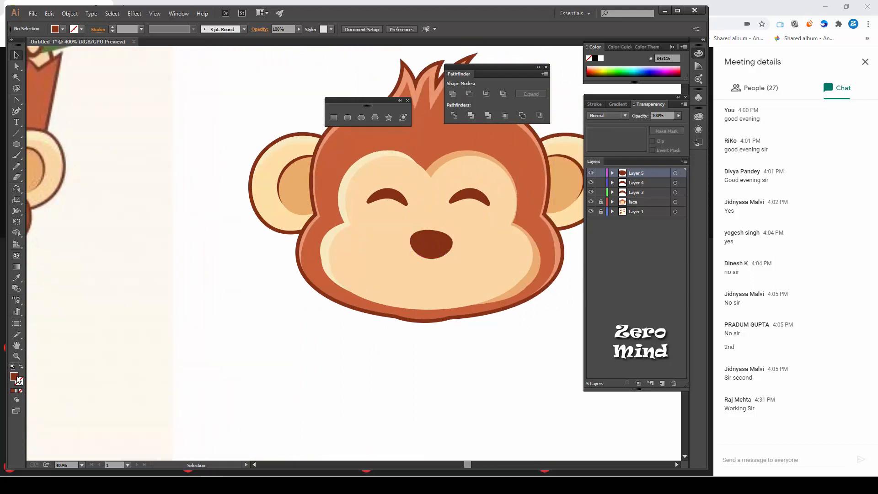
key(i)
click(333, 234)
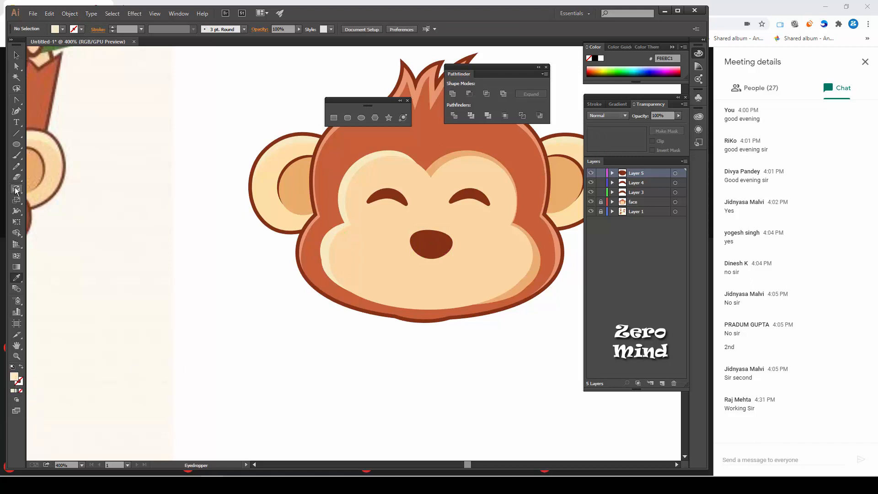
- Paint a short cream highlight on the nose's upper right with a much smaller Blob Brush
drag(17, 155, 27, 159)
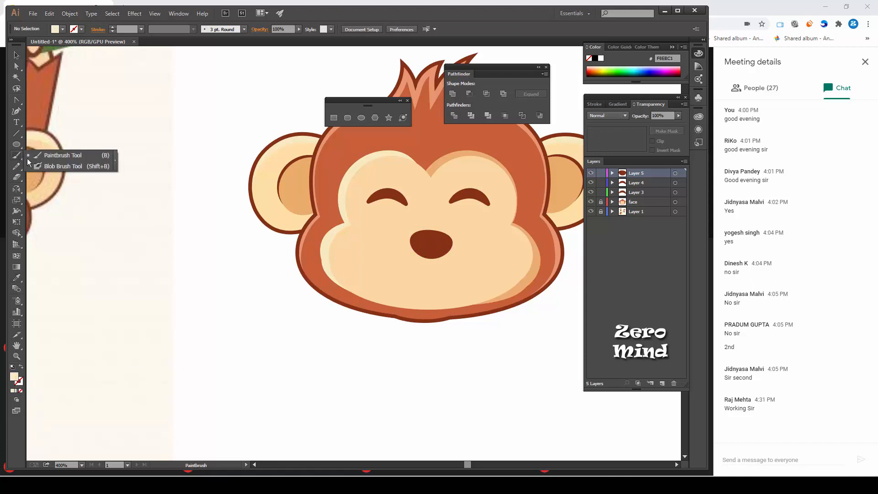
click(54, 166)
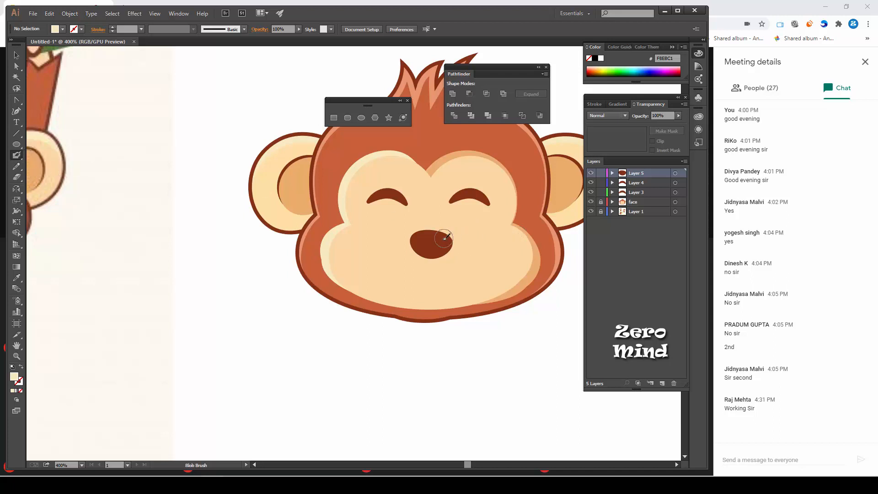
key(bracketleft)
key(bracketleft)
key(bracketleft)
key(bracketleft)
key(bracketleft)
key(bracketleft)
key(bracketleft)
key(bracketleft)
drag(444, 240, 437, 241)
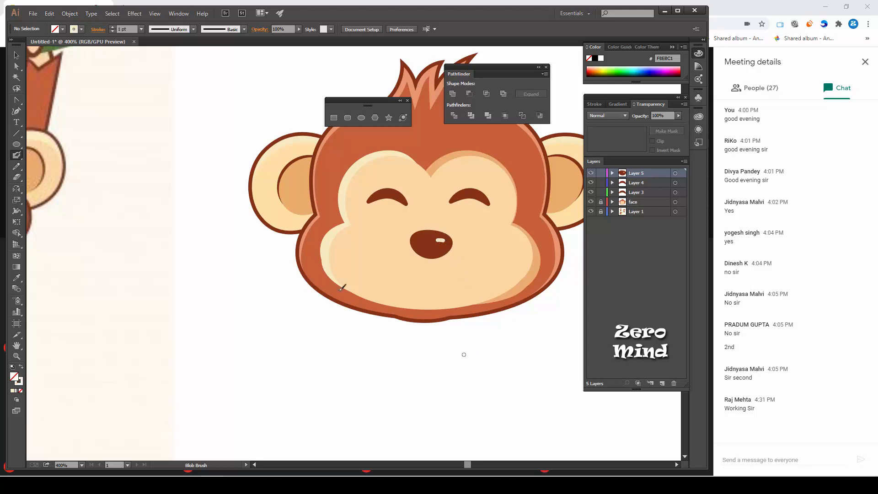
- Reshape the nose highlight by moving an anchor point on its lower edge up and to the left
click(17, 55)
click(442, 241)
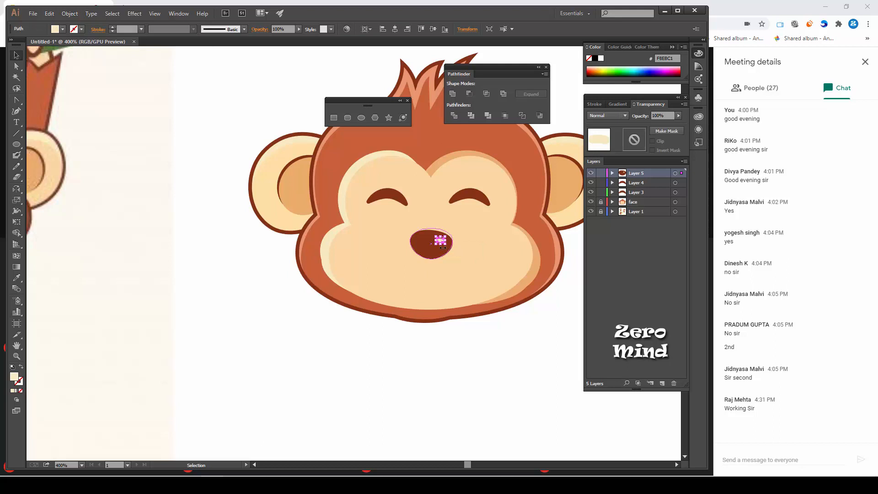
key(ctrl+plus)
key(ctrl+plus)
drag(491, 224, 223, 246)
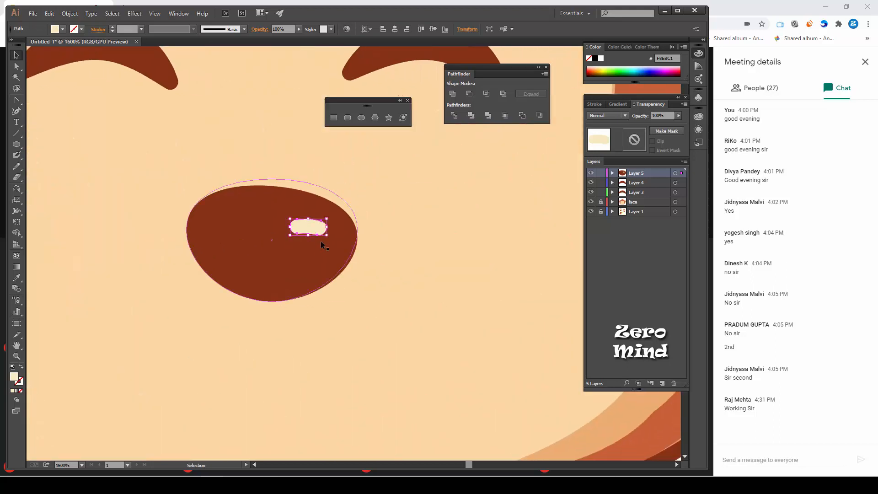
key(a)
click(317, 235)
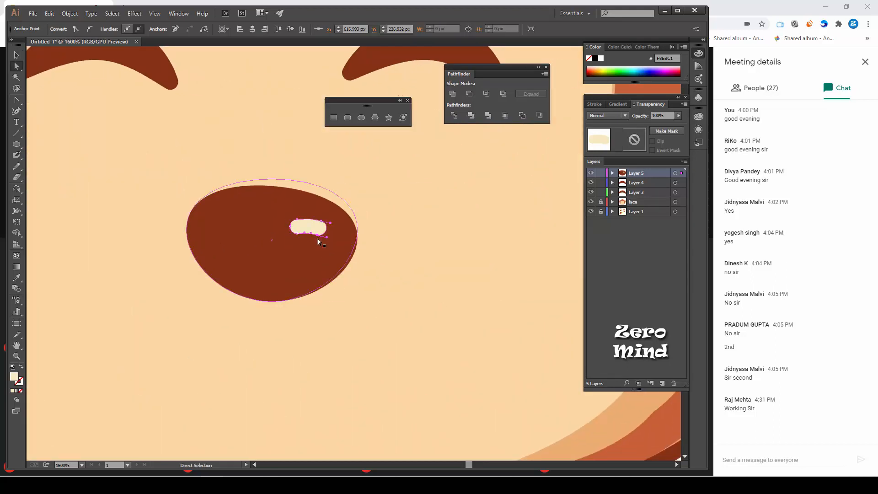
drag(317, 237, 301, 229)
key(ctrl+minus)
key(ctrl+minus)
key(ctrl+minus)
key(ctrl+minus)
click(429, 377)
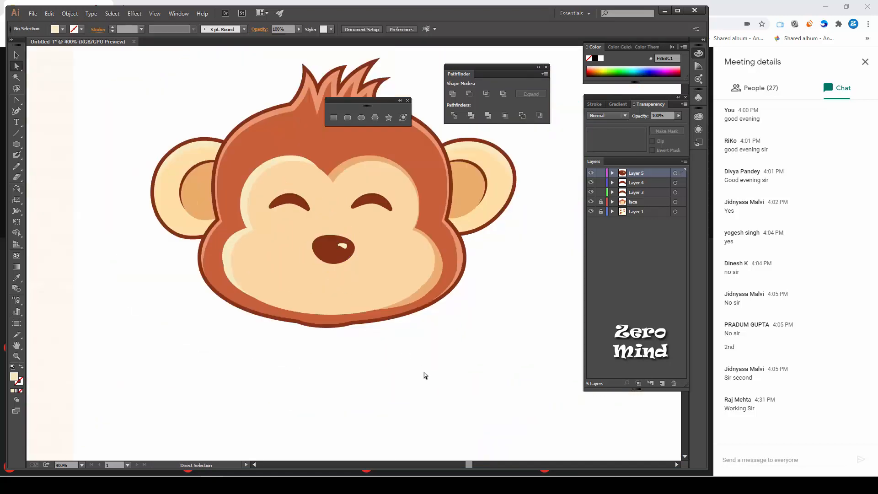
key(v)
key(ctrl+minus)
click(601, 192)
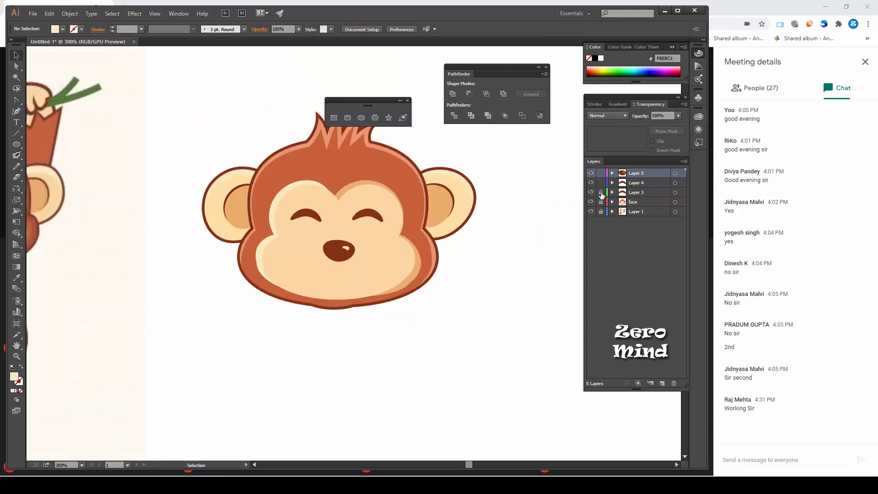
click(601, 183)
click(601, 192)
click(601, 183)
- Rename Layer 4 as "eye" and Layer 3 as "ey"
click(632, 184)
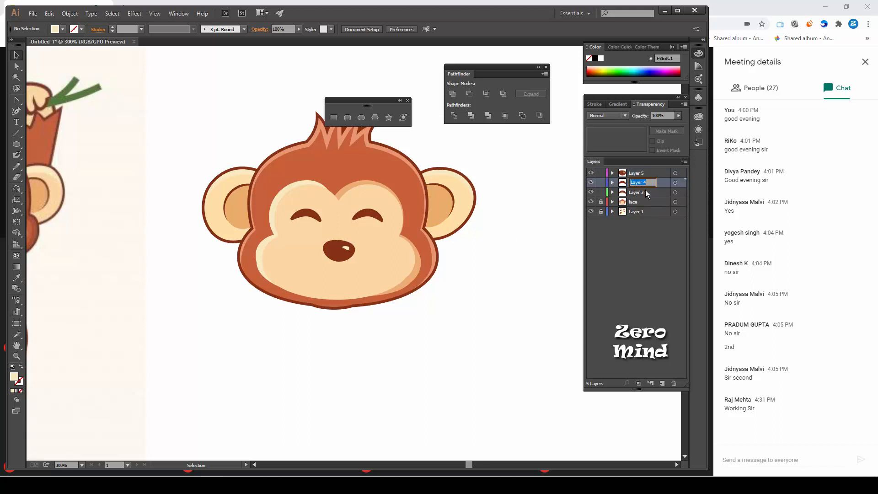
text(eye)
double_click(635, 193)
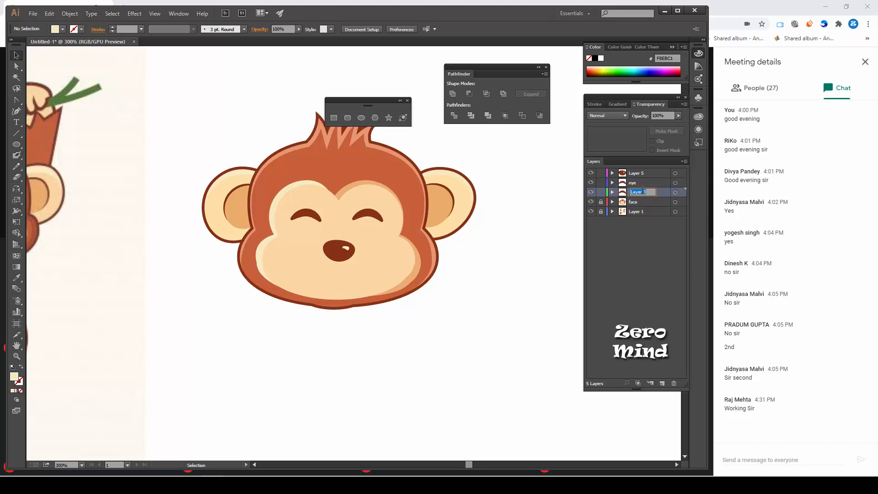
text(ey)
click(623, 248)
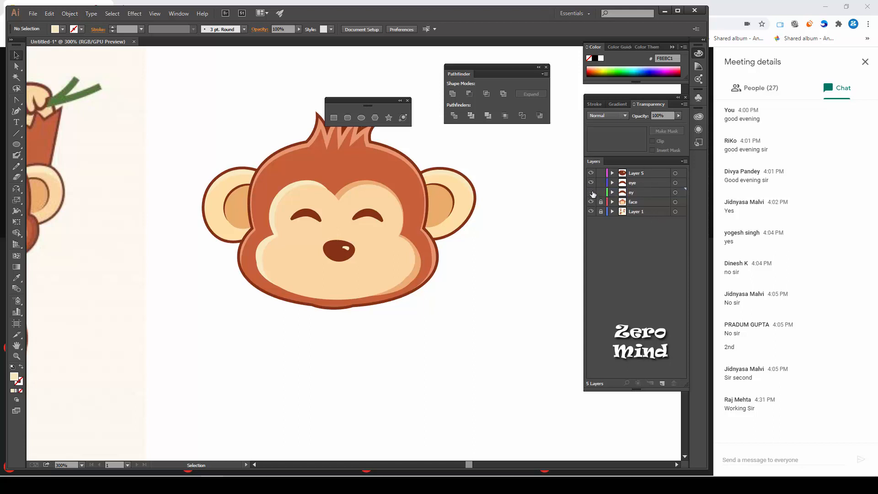
- Check which eye the lower eye layer holds, and rename that layer "l eye" and the one above it "r eye"
click(591, 192)
click(591, 192)
click(634, 194)
double_click(635, 194)
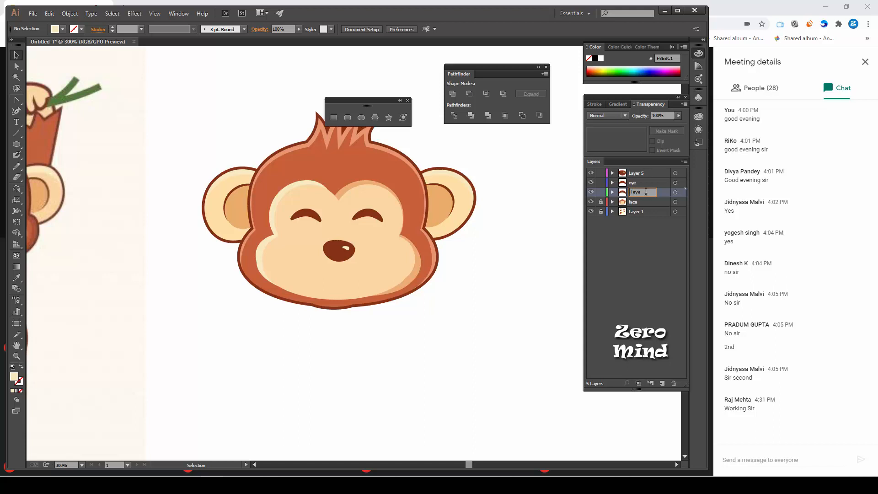
click(634, 185)
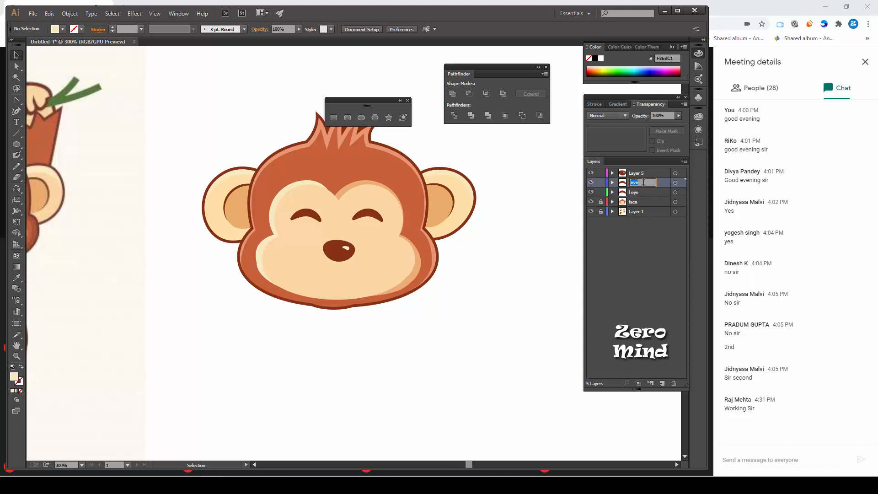
text(r)
click(640, 261)
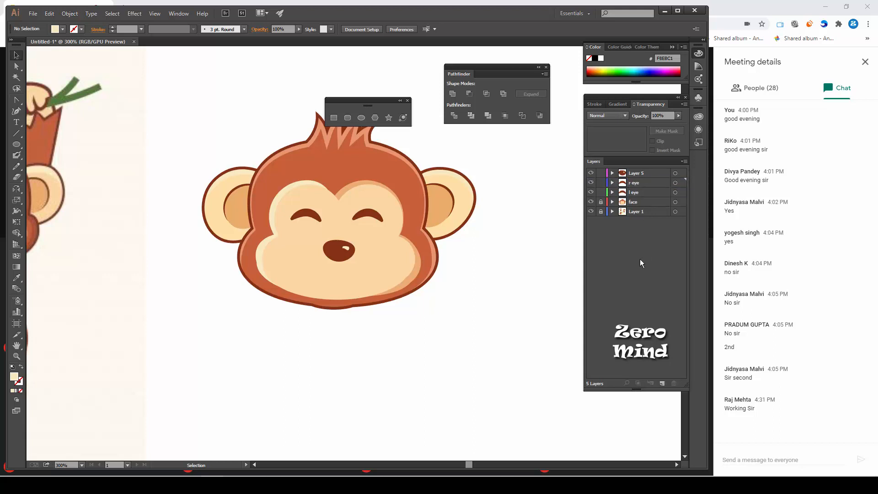
- Lock the l eye, r eye and nose layers and add a new layer directly above the r eye layer
key(space)
drag(345, 344, 385, 338)
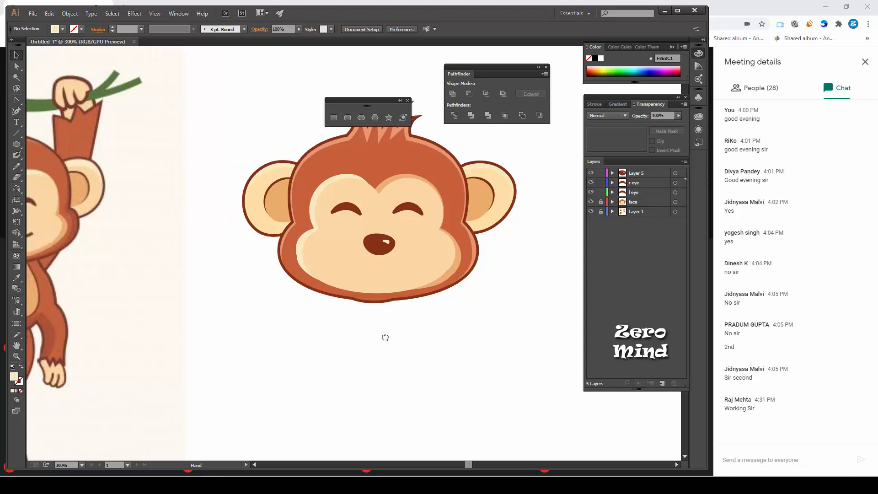
scroll(390, 326, down, 1)
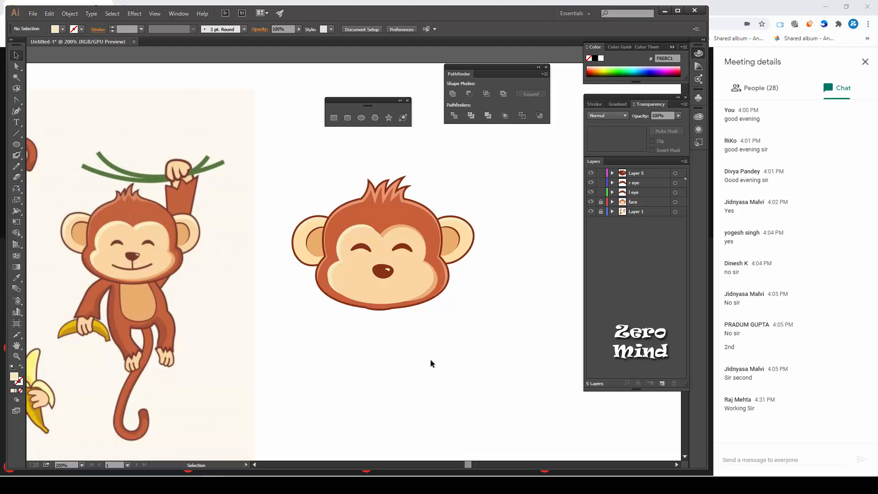
drag(414, 332, 415, 328)
drag(601, 192, 601, 173)
click(663, 383)
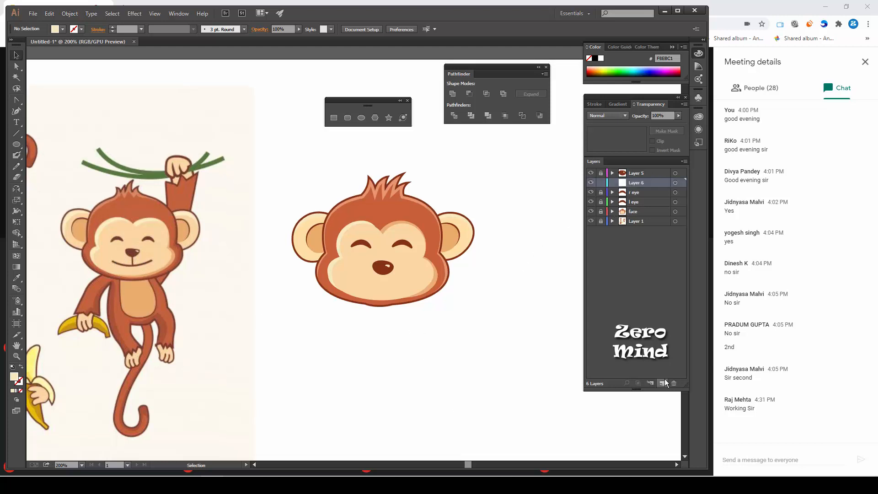
click(17, 103)
drag(16, 103, 47, 103)
click(119, 269)
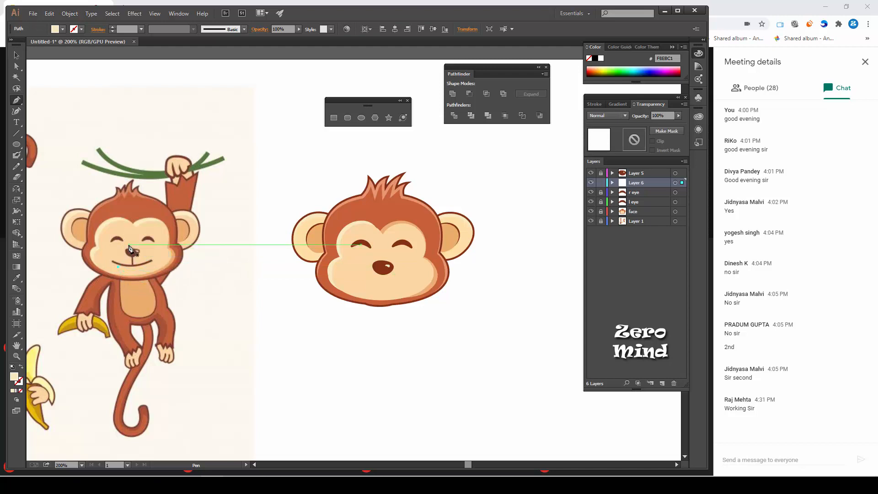
click(17, 55)
click(199, 405)
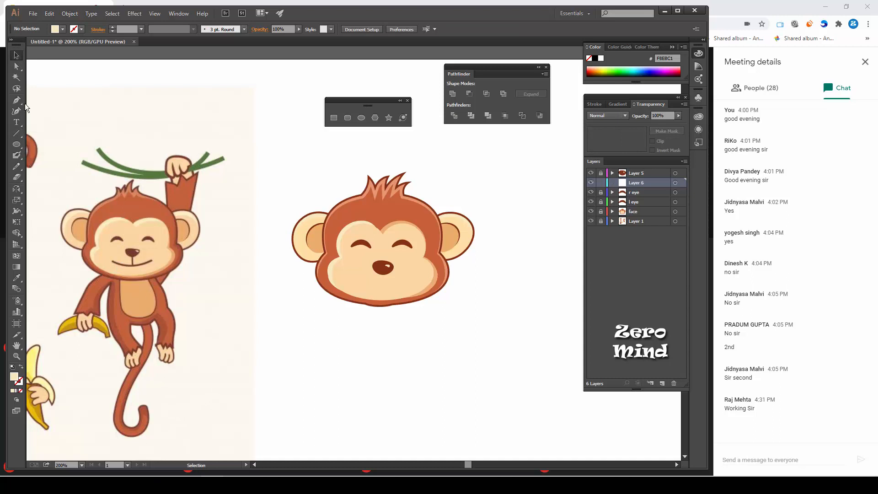
- Sketch a cream frame around the reference monkey's eyes, nose and mouth with the Paintbrush tool
click(22, 156)
drag(22, 158, 45, 156)
mouse_move(113, 236)
mouse_down()
mouse_move(154, 259)
mouse_move(153, 269)
mouse_move(114, 266)
mouse_move(111, 240)
mouse_move(123, 277)
mouse_move(150, 262)
mouse_move(145, 225)
mouse_move(114, 233)
mouse_move(161, 229)
mouse_up()
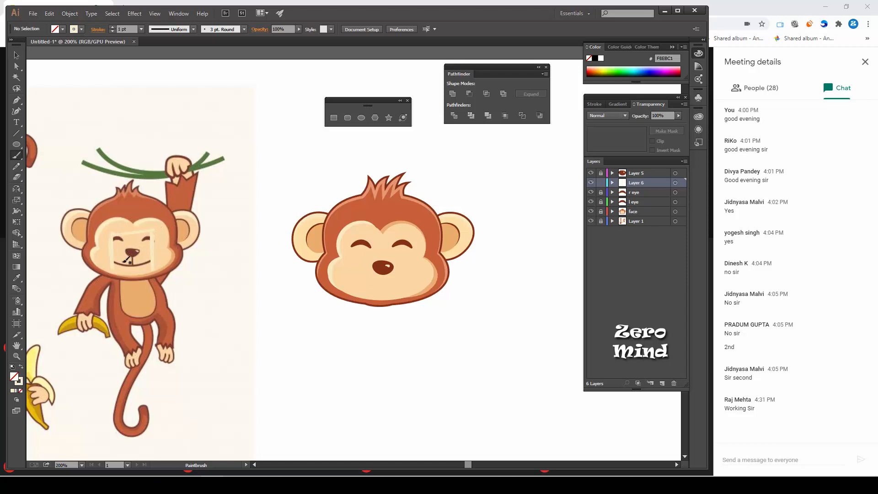
drag(114, 262, 144, 264)
- Set the stroke colour to pink F90089 and sketch a large oval with smaller overlapping shapes inside it below the monkey head
double_click(22, 386)
click(581, 98)
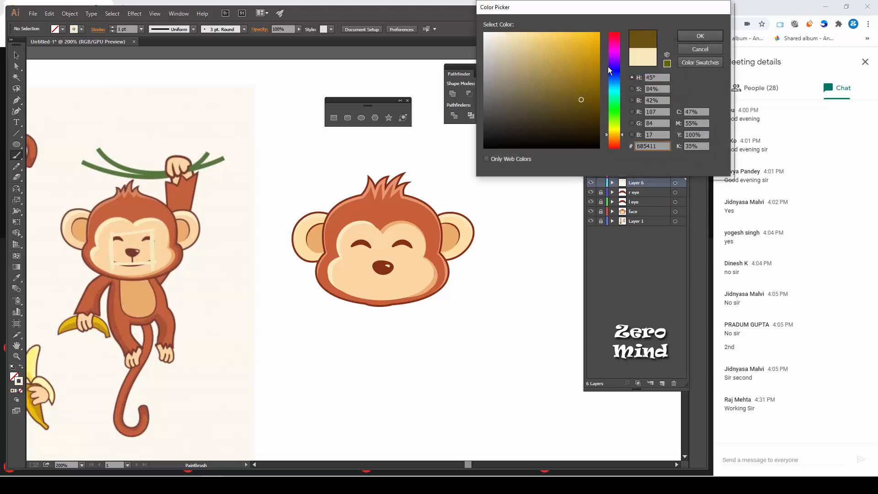
click(615, 42)
click(599, 35)
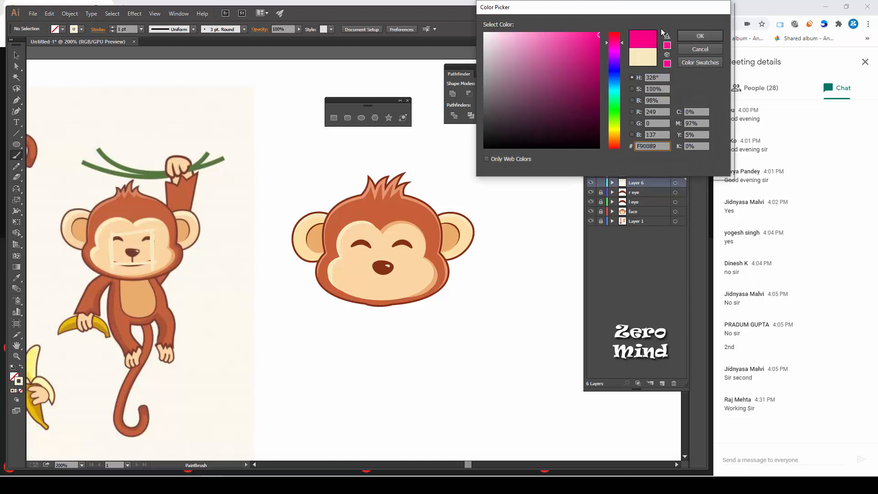
click(692, 35)
mouse_move(381, 374)
mouse_down()
mouse_move(354, 357)
mouse_move(281, 395)
mouse_move(317, 436)
mouse_move(390, 416)
mouse_move(381, 368)
mouse_up()
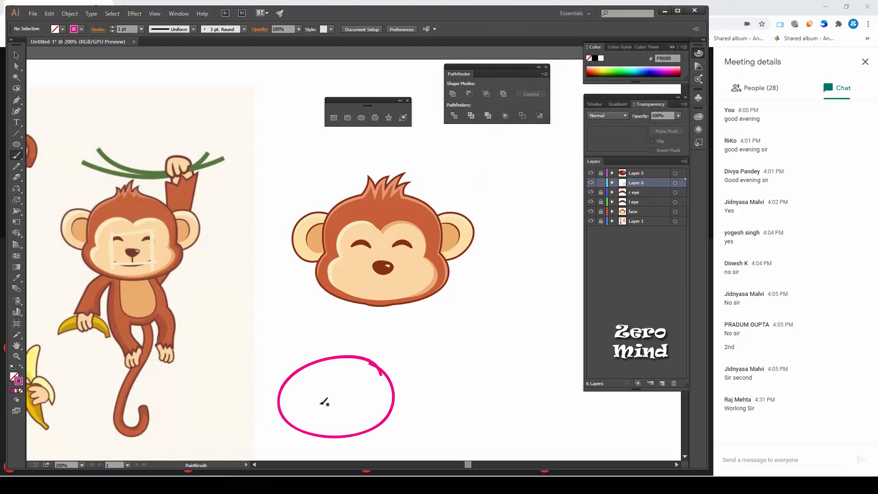
mouse_move(320, 396)
mouse_down()
mouse_move(297, 397)
mouse_move(323, 418)
mouse_move(319, 389)
mouse_move(356, 413)
mouse_move(365, 394)
mouse_move(297, 408)
mouse_move(310, 424)
mouse_move(371, 418)
mouse_move(352, 405)
mouse_move(307, 412)
mouse_up()
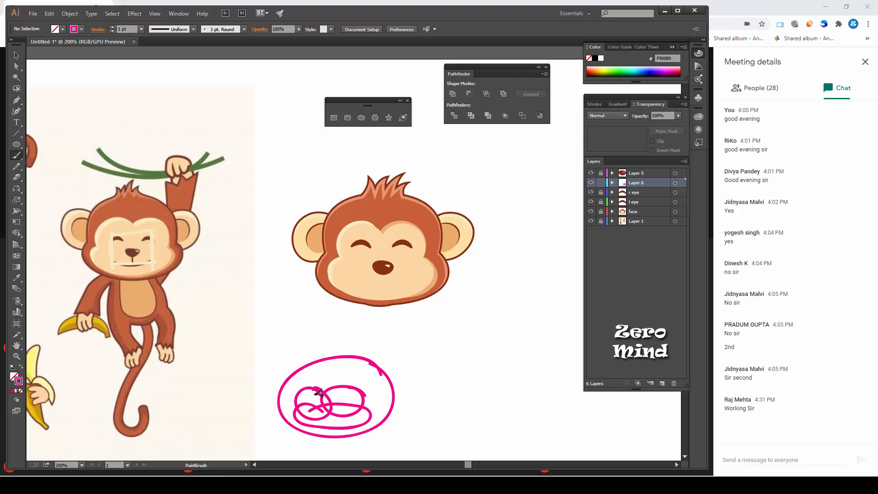
mouse_move(343, 392)
mouse_down()
mouse_move(315, 397)
mouse_move(344, 397)
mouse_move(344, 414)
mouse_move(322, 401)
mouse_move(343, 413)
mouse_up()
- Delete the pink sketch below the head and the cream brush marks over the reference monkey's face
key(v)
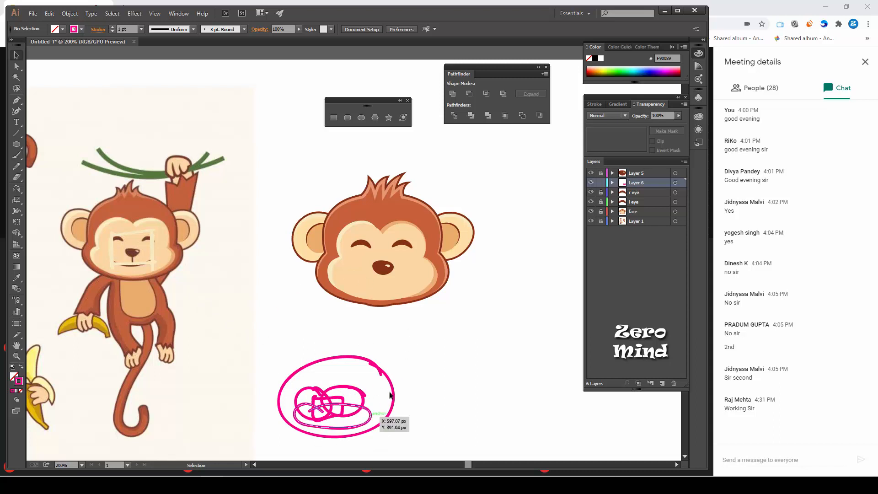
mouse_move(428, 349)
mouse_down()
mouse_move(312, 431)
mouse_move(268, 439)
mouse_up()
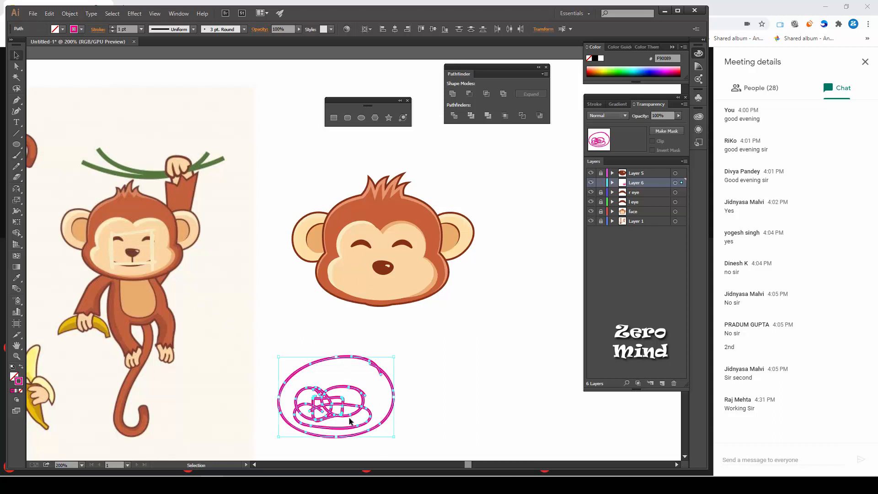
key(Delete)
drag(165, 202, 114, 364)
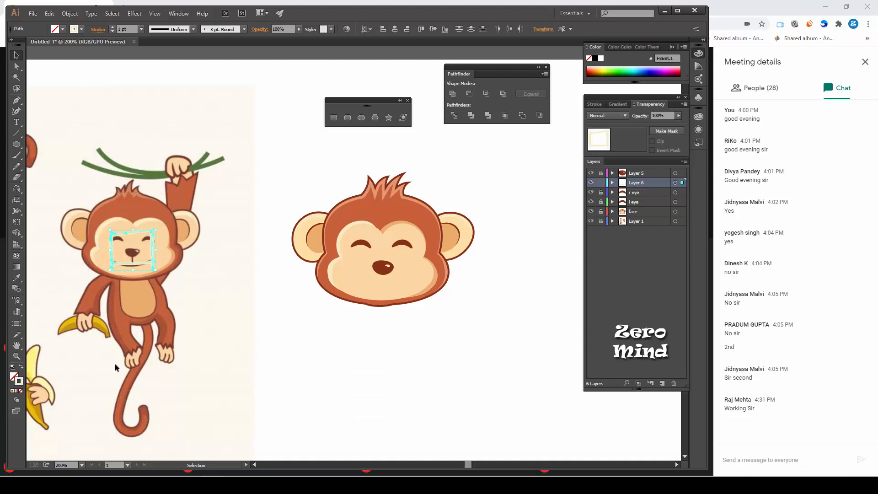
key(Delete)
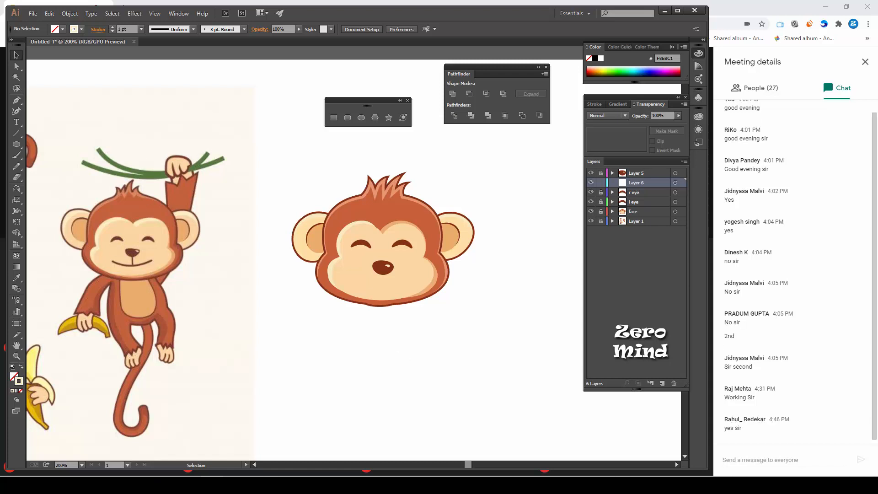
- Draw an open curved smile about 63 px wide below the nose with the Pen tool
click(18, 102)
click(354, 280)
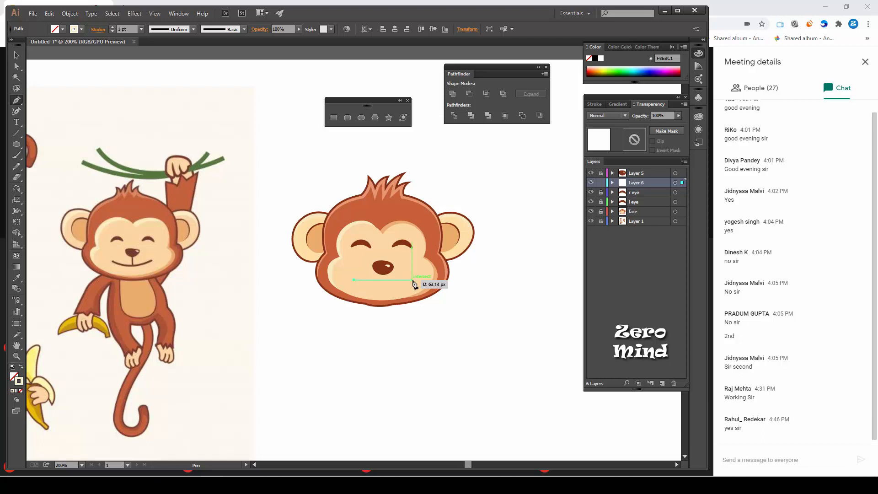
drag(412, 280, 445, 256)
mouse_move(425, 293)
mouse_down()
mouse_move(418, 299)
mouse_move(412, 281)
mouse_up()
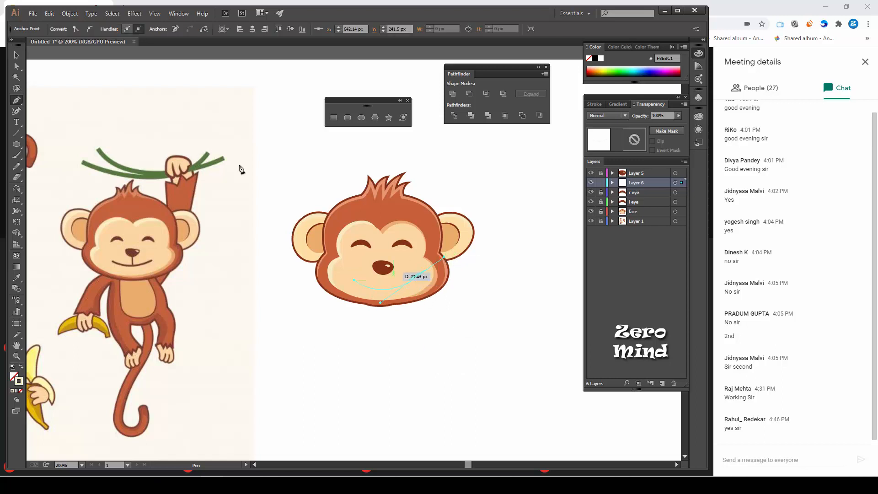
click(18, 57)
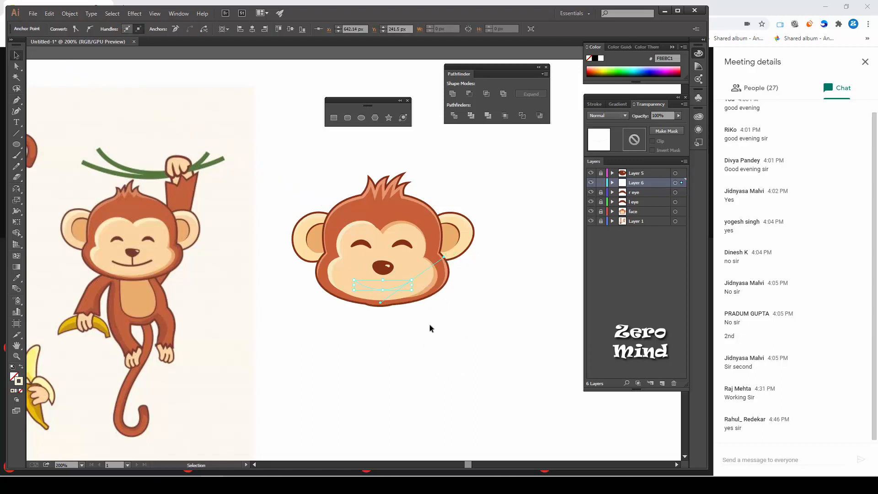
click(466, 353)
- Copy the ear outline's 2 pt dark brown stroke onto the smile path with the Eyedropper
click(397, 288)
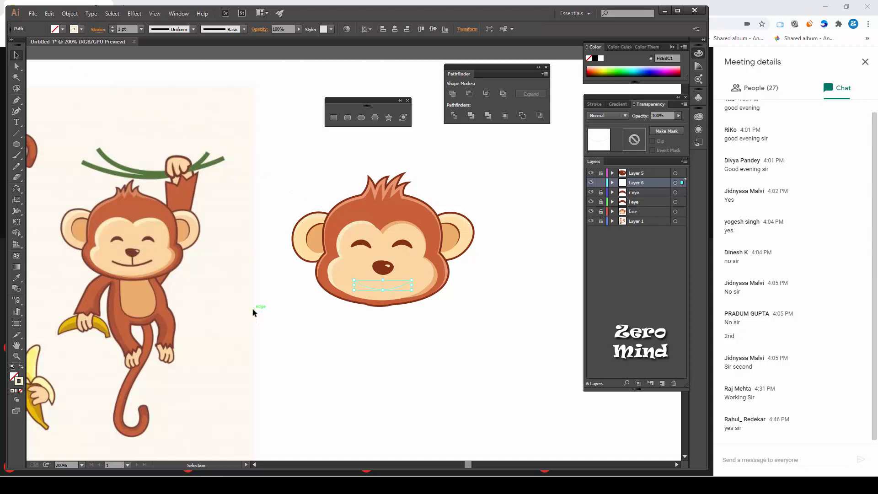
key(i)
click(303, 217)
click(16, 55)
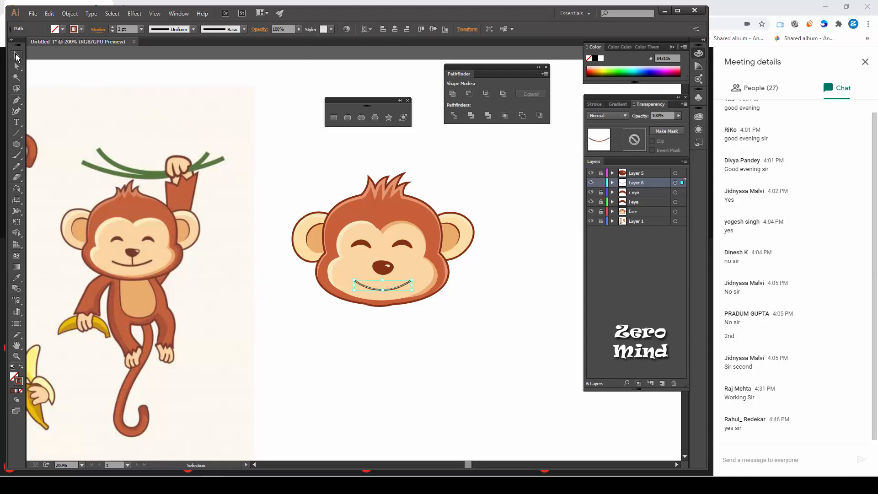
click(434, 354)
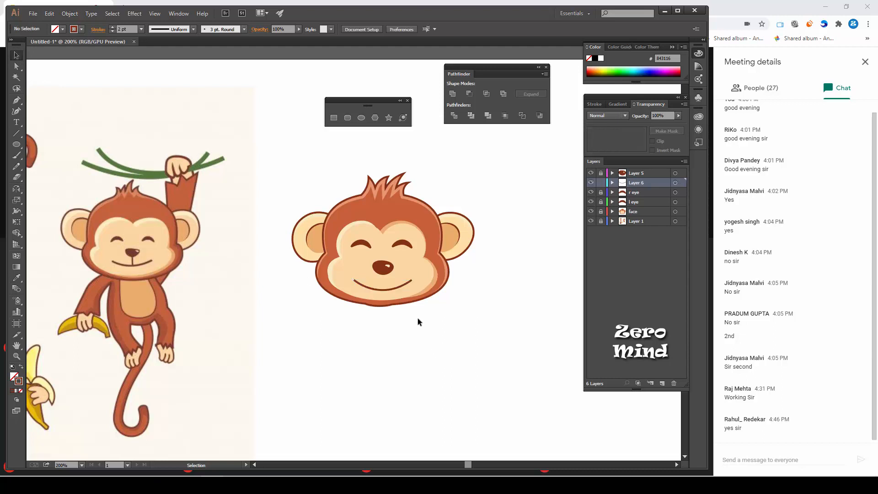
- Give the smile's stroke round caps
click(405, 284)
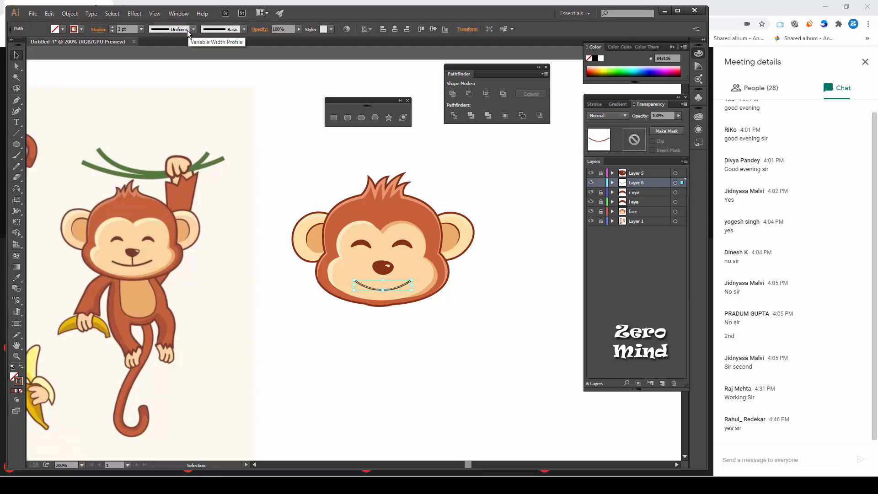
click(102, 29)
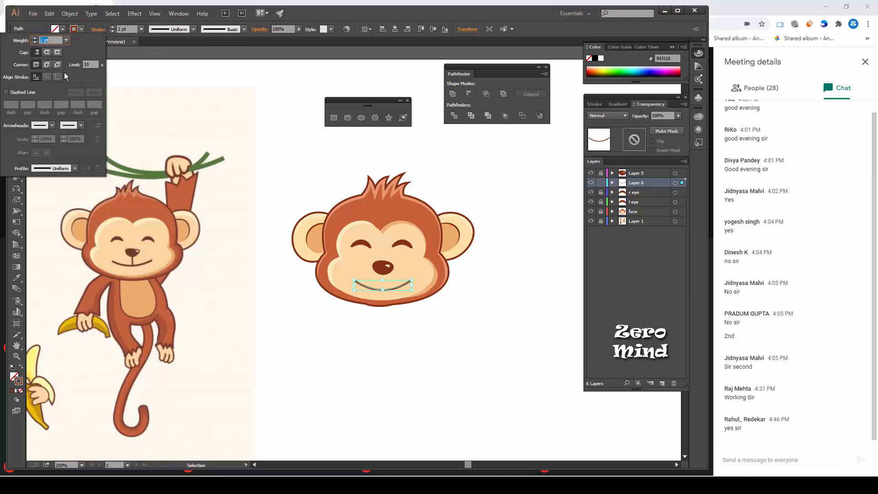
click(47, 52)
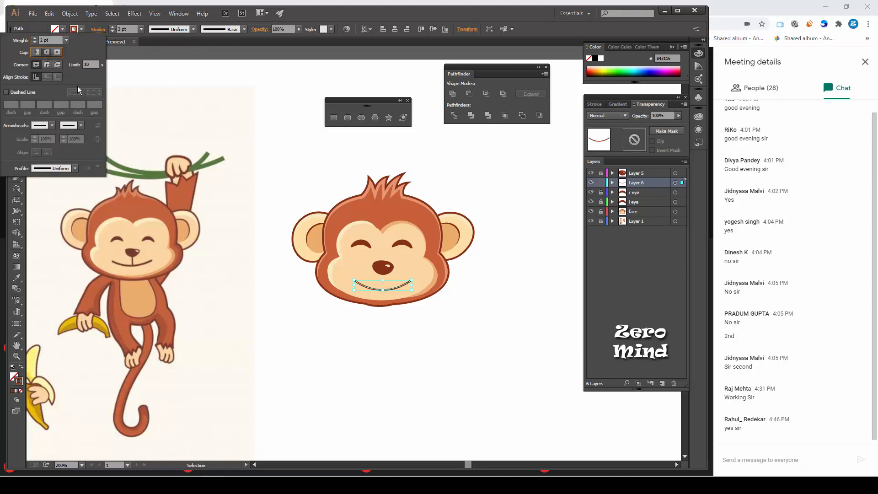
click(407, 346)
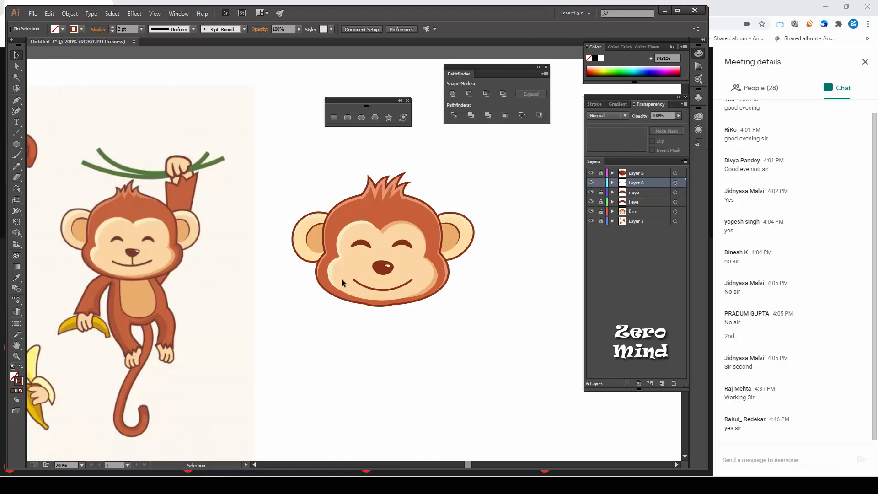
- Unlock the r eye and l eye layers and nudge both eyes slightly towards each other
scroll(121, 272, up, 3)
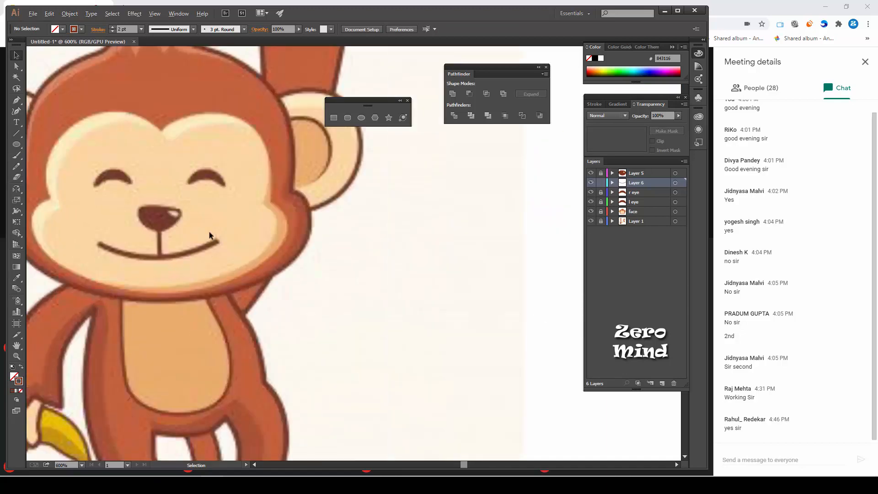
scroll(283, 275, down, 4)
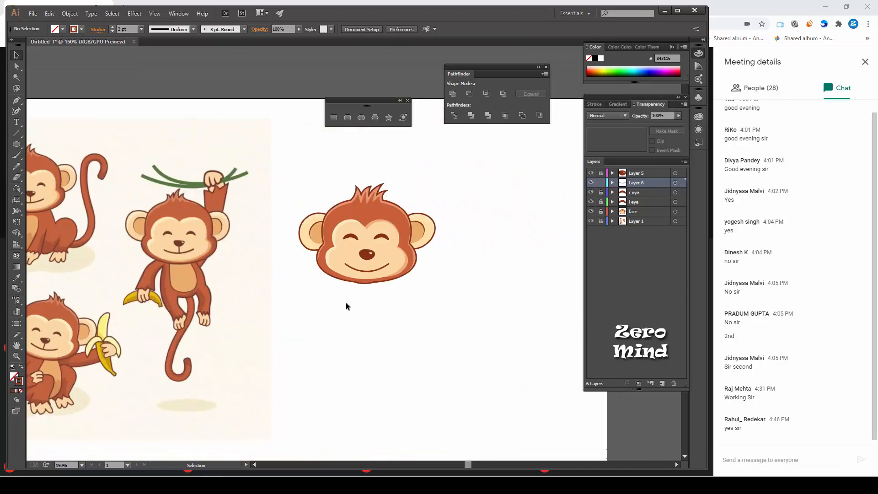
scroll(346, 304, up, 1)
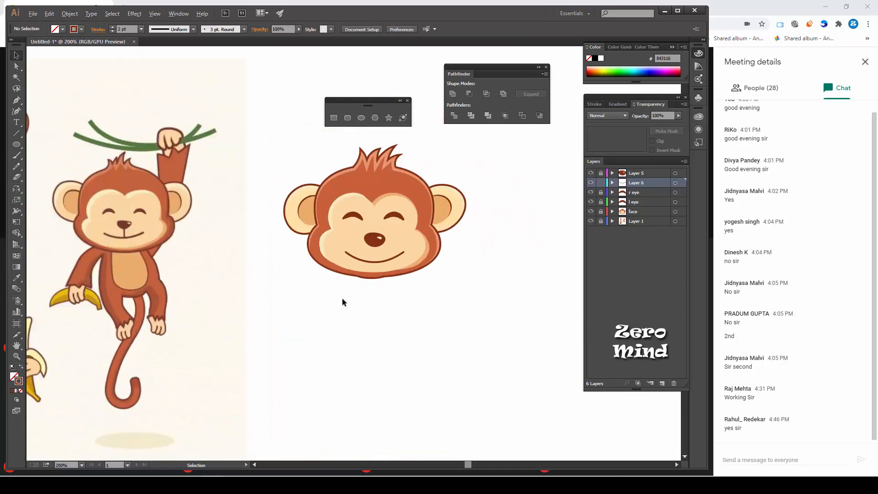
click(390, 259)
click(396, 221)
click(601, 192)
click(601, 202)
click(397, 218)
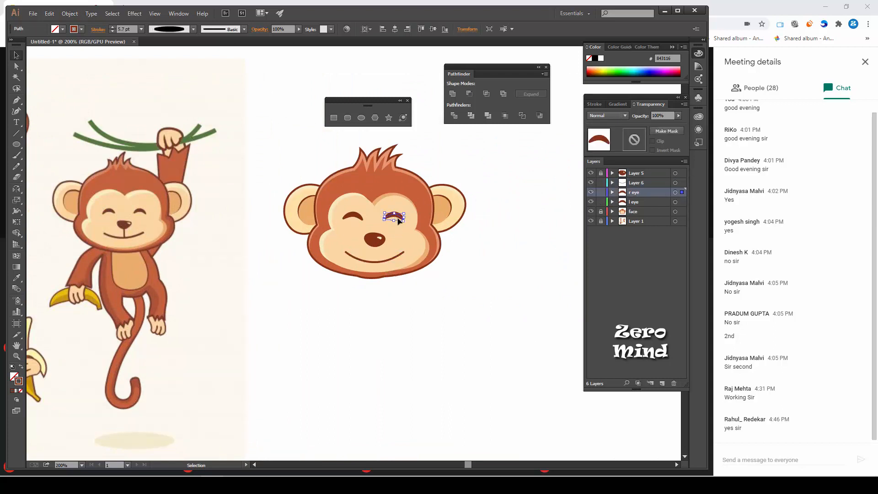
click(356, 218)
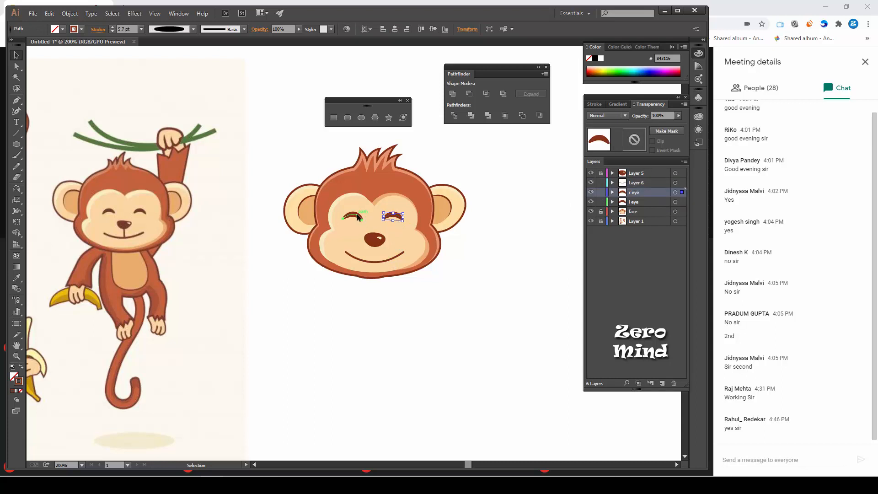
- Narrow the smile slightly by pulling in both of its ends
click(392, 255)
drag(403, 257, 402, 257)
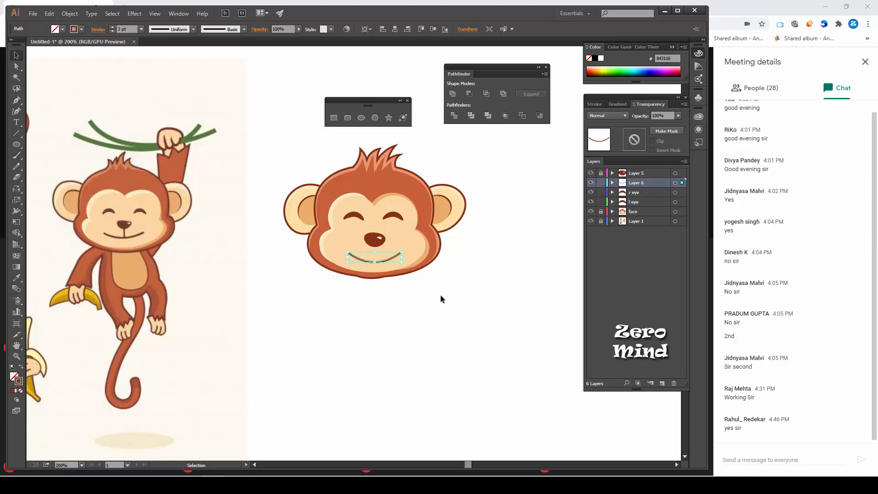
drag(348, 257, 346, 258)
click(422, 309)
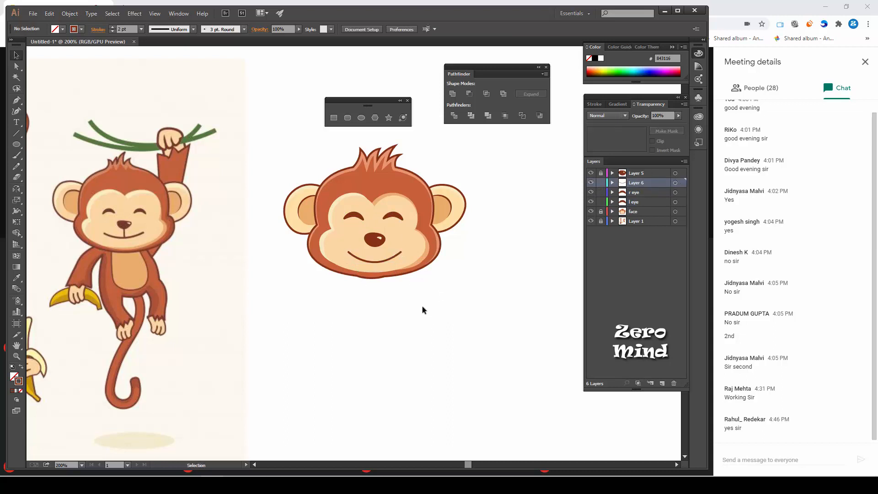
- Draw a vertical line from the underside of the nose to the middle of the smile with the Line Segment tool
click(17, 133)
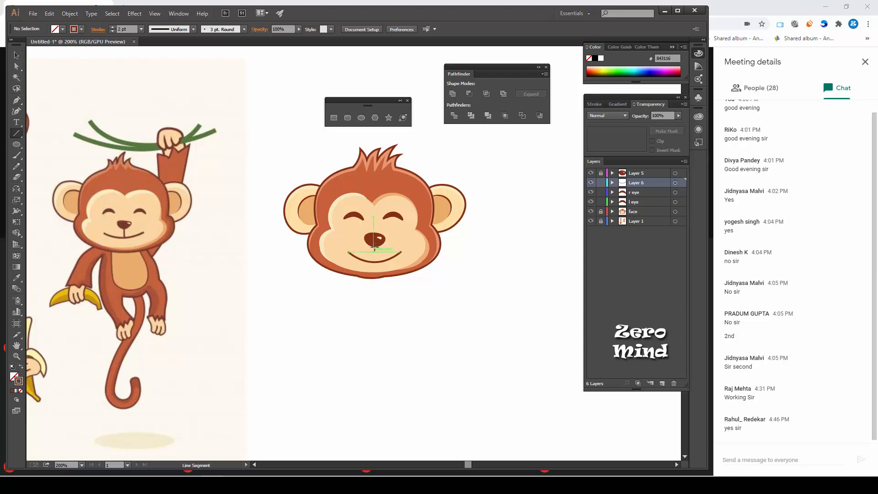
drag(375, 233, 374, 262)
click(17, 55)
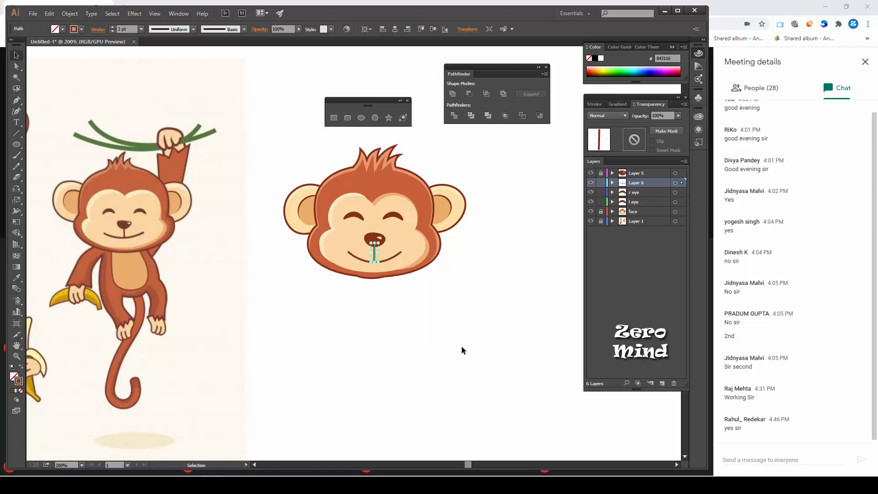
click(434, 314)
- Shorten the vertical line under the nose so its lower end stops just above the smile, and select the smile
scroll(375, 266, up, 1)
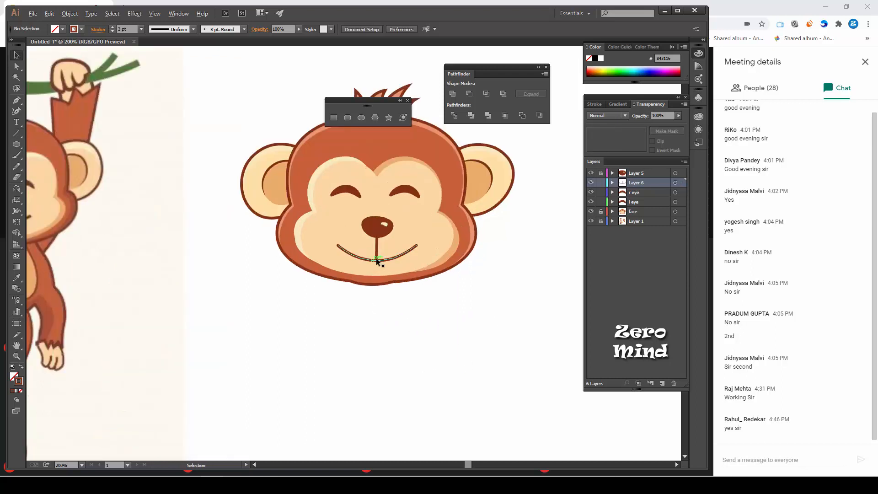
click(376, 260)
drag(377, 262, 377, 254)
click(378, 259)
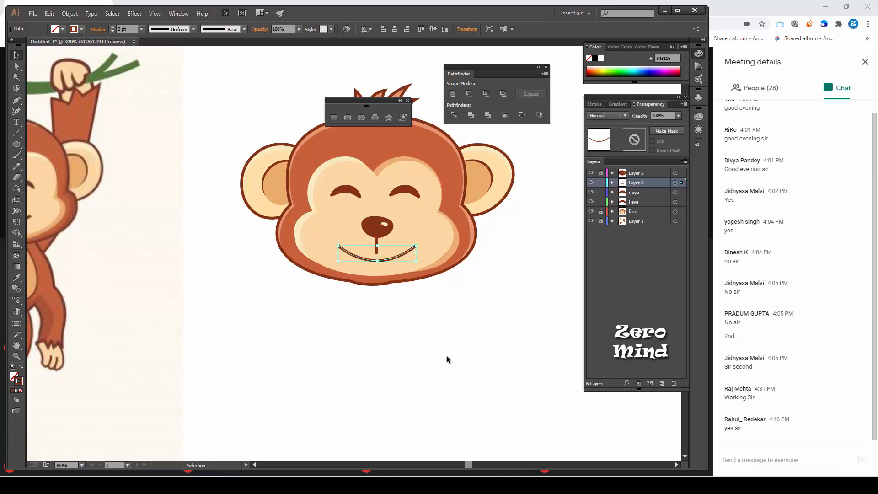
- Nudge the smile up until its middle meets the lower end of the vertical line under the nose
key(Up)
key(Up)
key(Up)
key(Up)
key(Up)
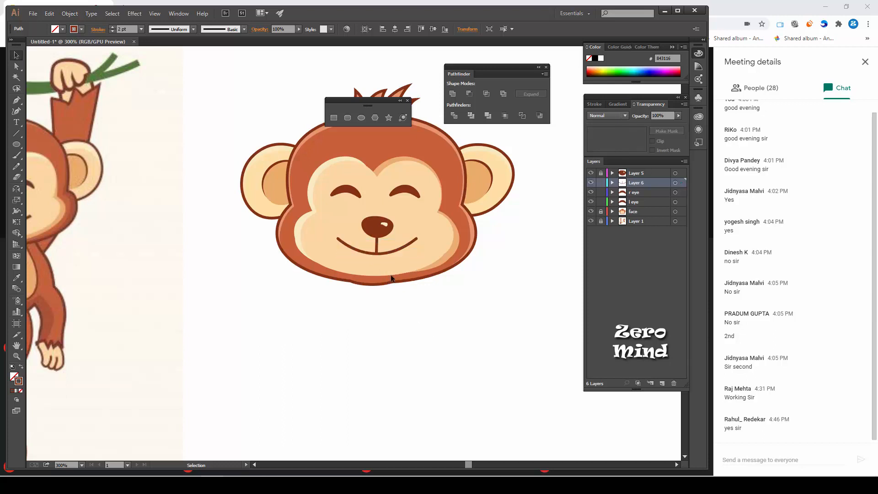
- Widen the middle of the vertical line under the nose with the Width tool so it tapers towards the smile
click(377, 242)
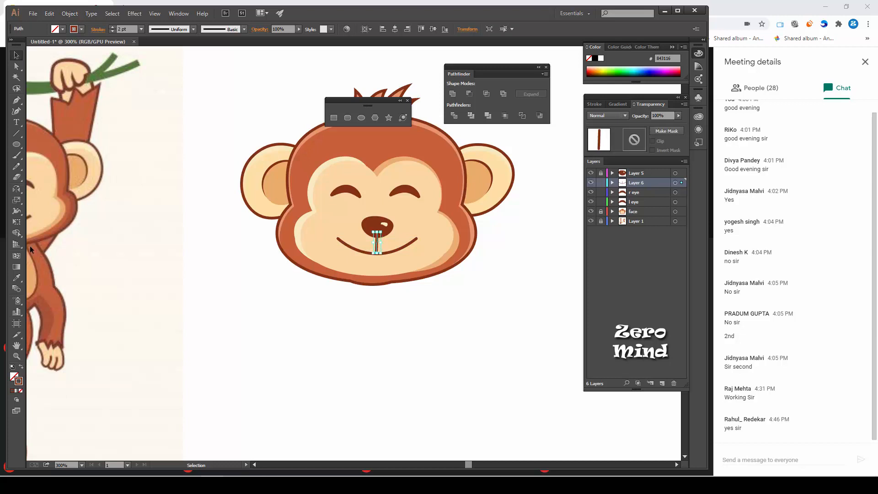
scroll(399, 238, up, 2)
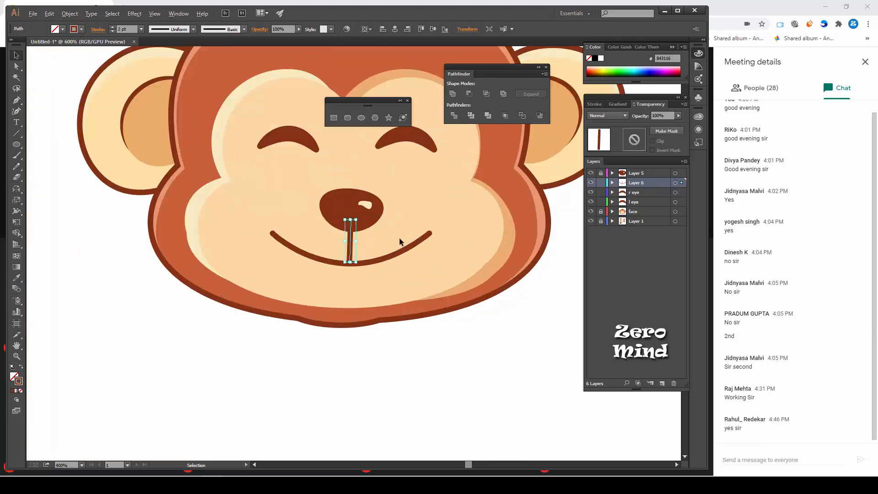
click(16, 210)
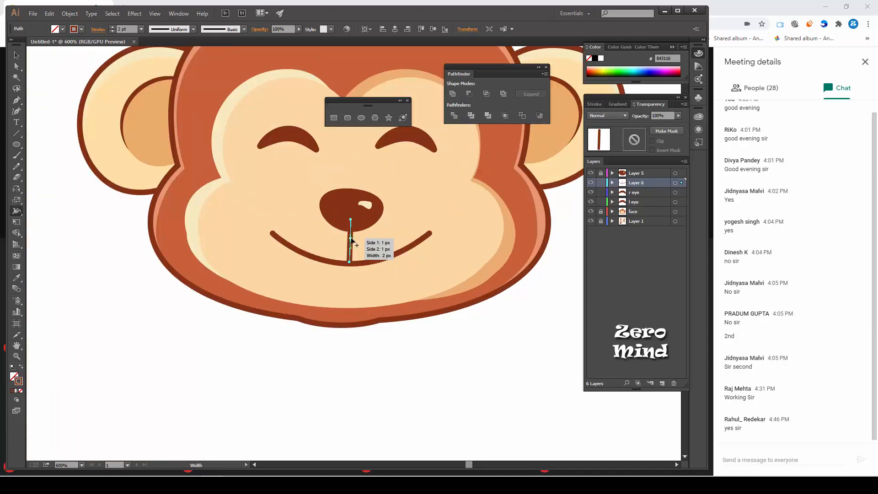
drag(352, 239, 352, 262)
click(16, 55)
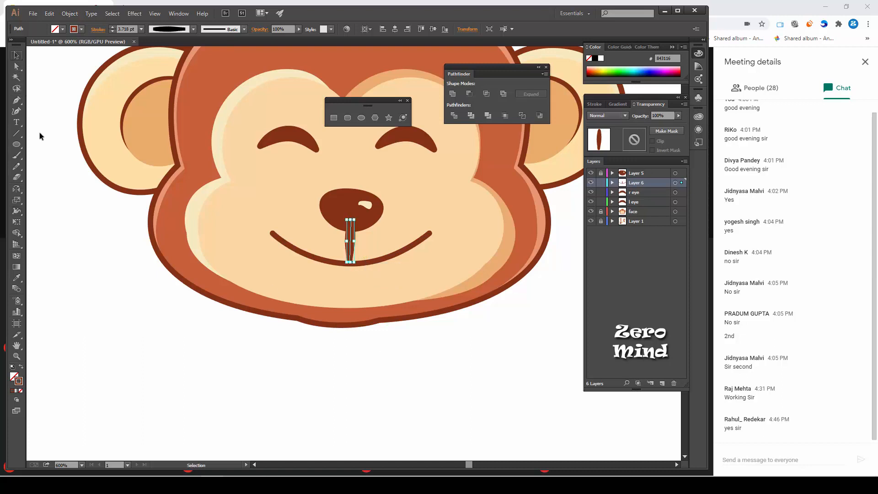
click(290, 410)
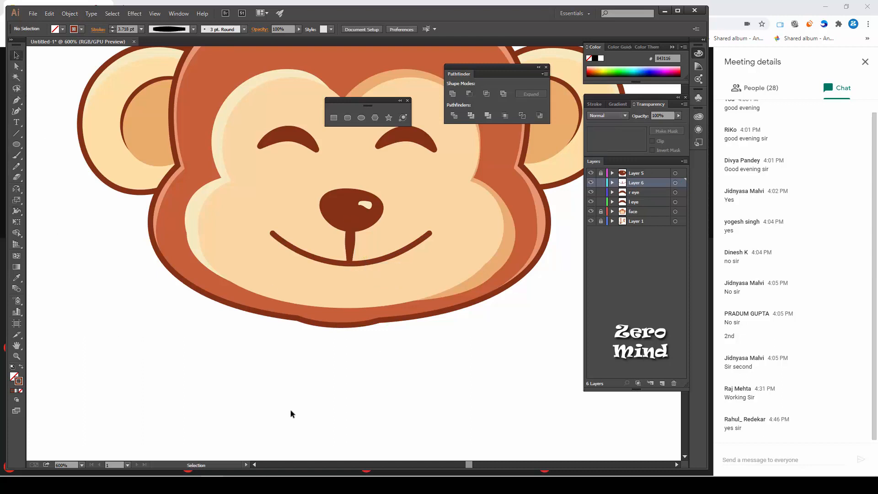
- Set the stroke weight of the tapered line under the nose to 2 pt
click(346, 246)
click(141, 29)
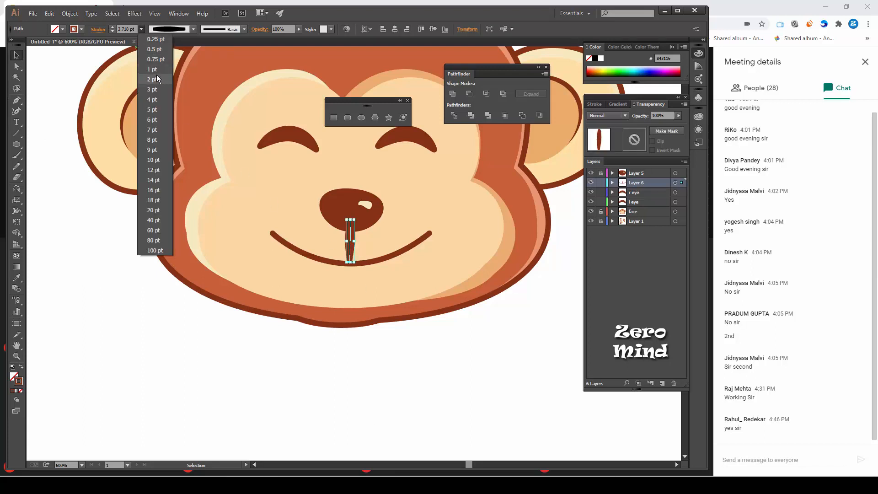
click(156, 78)
click(310, 400)
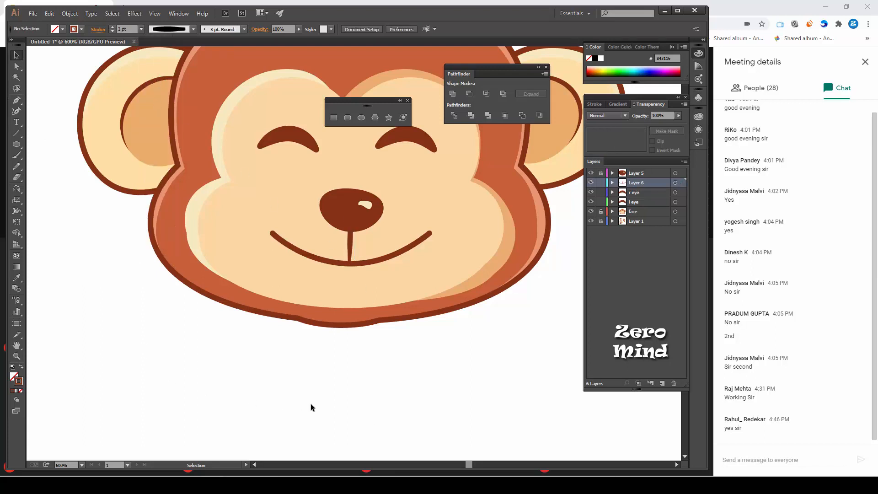
- Lock all the existing layers and create a new layer above Layer 5
key(ctrl+minus)
key(ctrl+minus)
key(ctrl+minus)
key(ctrl+minus)
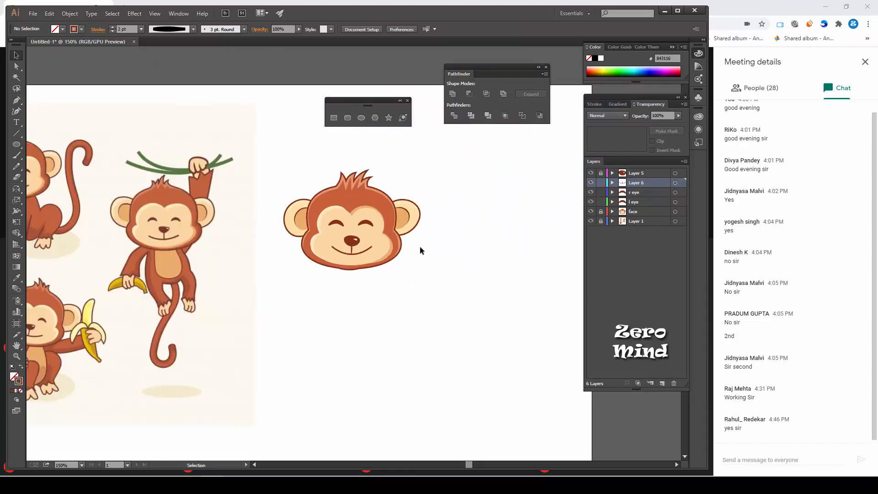
click(601, 173)
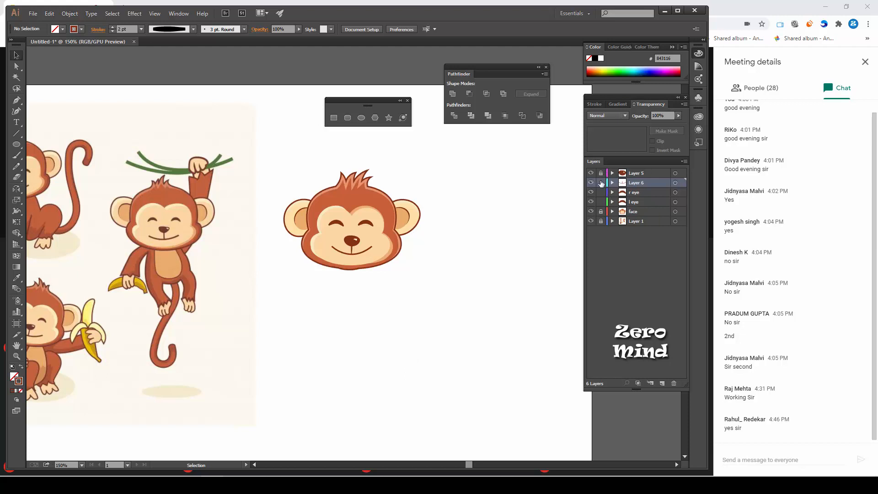
click(601, 212)
click(601, 173)
click(601, 211)
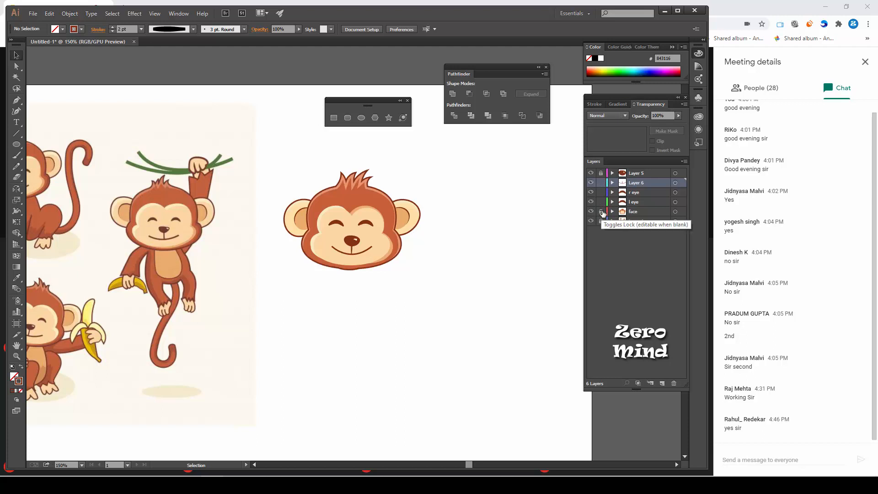
click(601, 212)
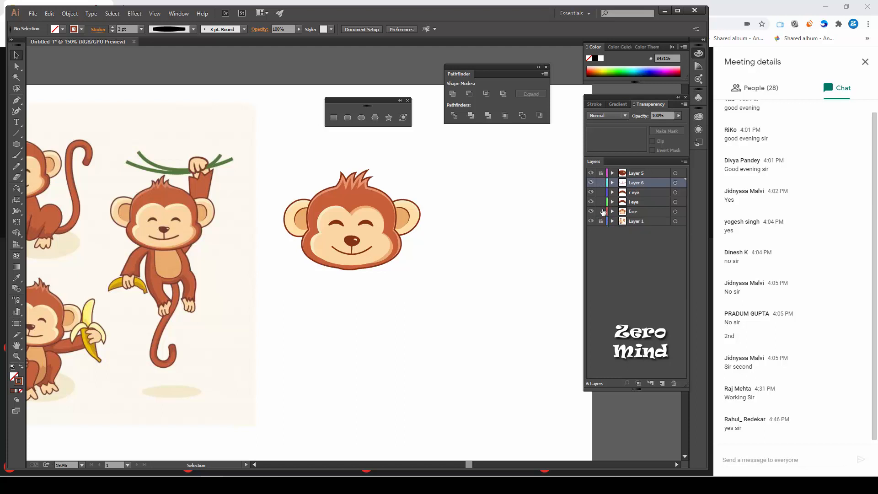
click(601, 173)
drag(601, 173, 606, 213)
click(657, 173)
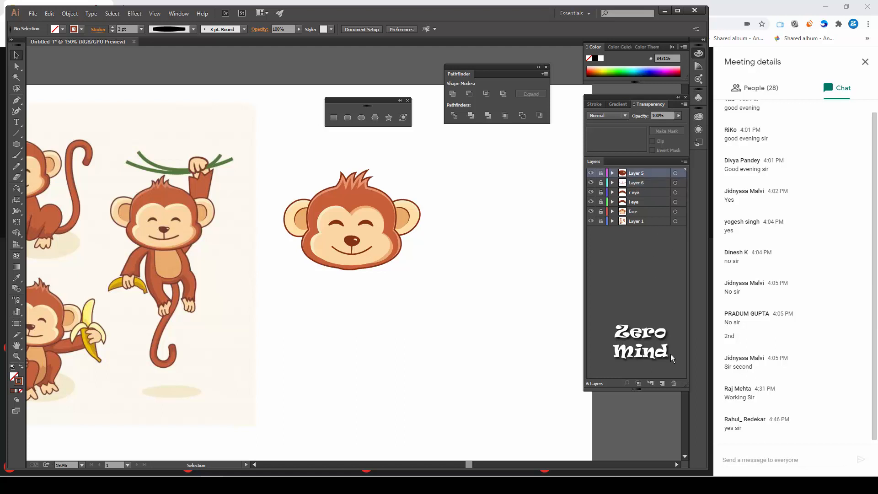
click(663, 382)
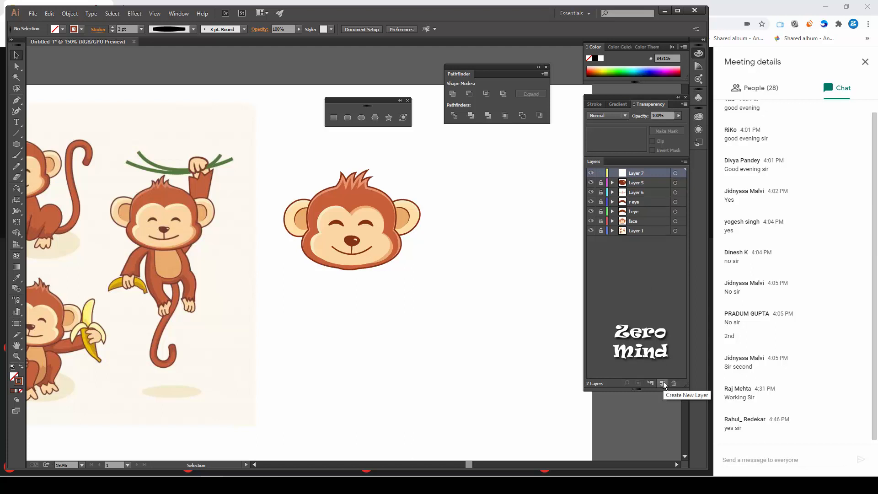